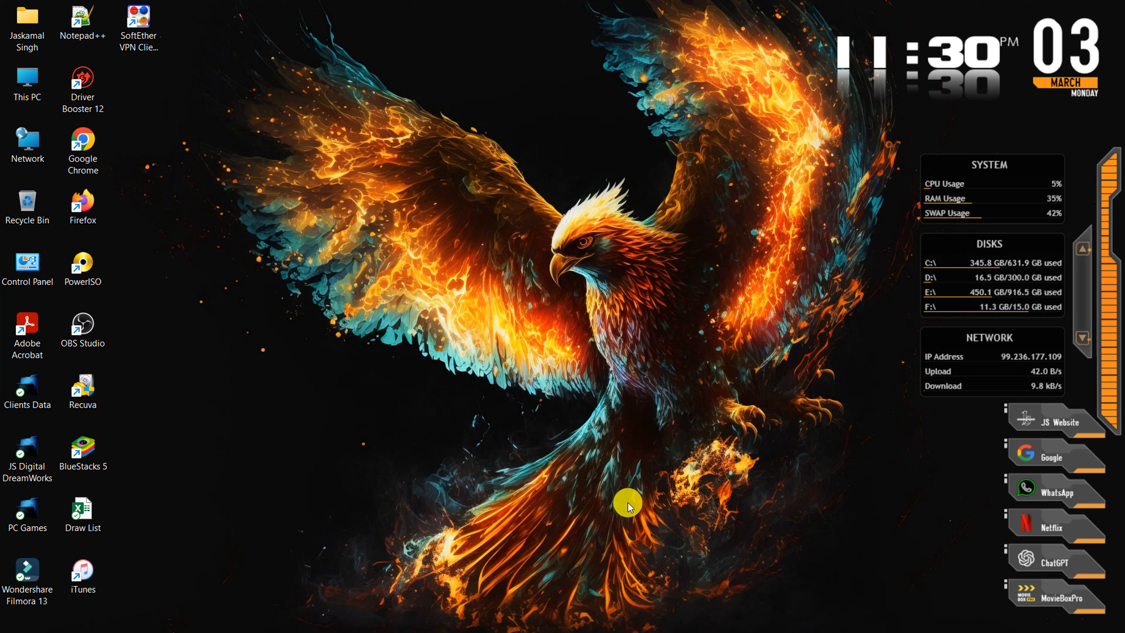
Switch to the open Word document and insert a blank page after the shortcut list
mouse_move(522, 632)
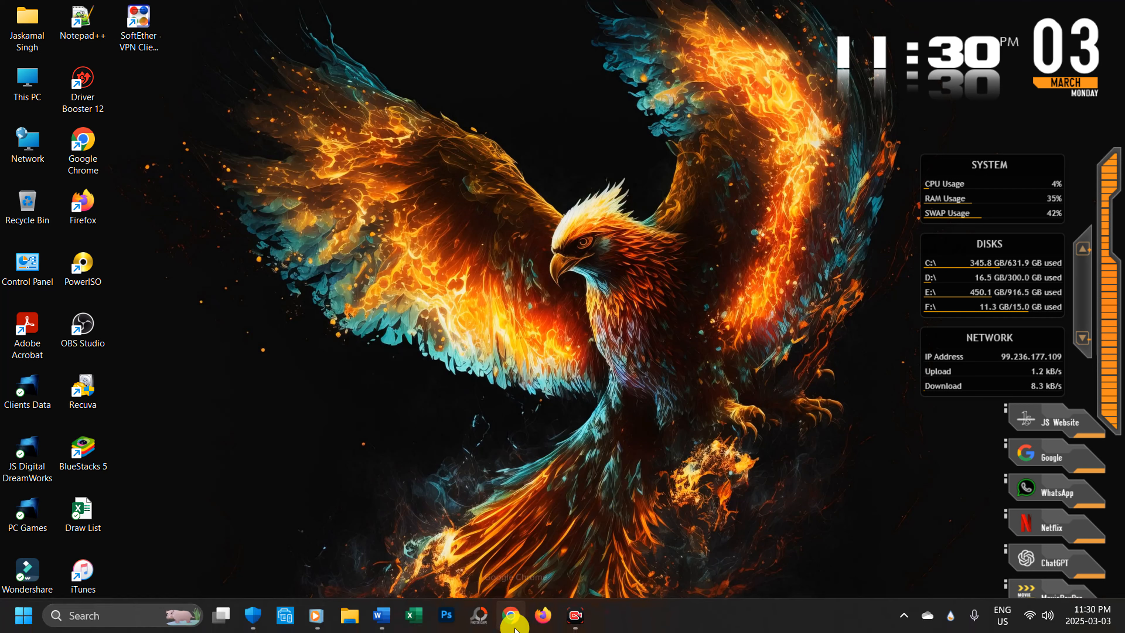
left_click(386, 618)
scroll(690, 255, "up", 2)
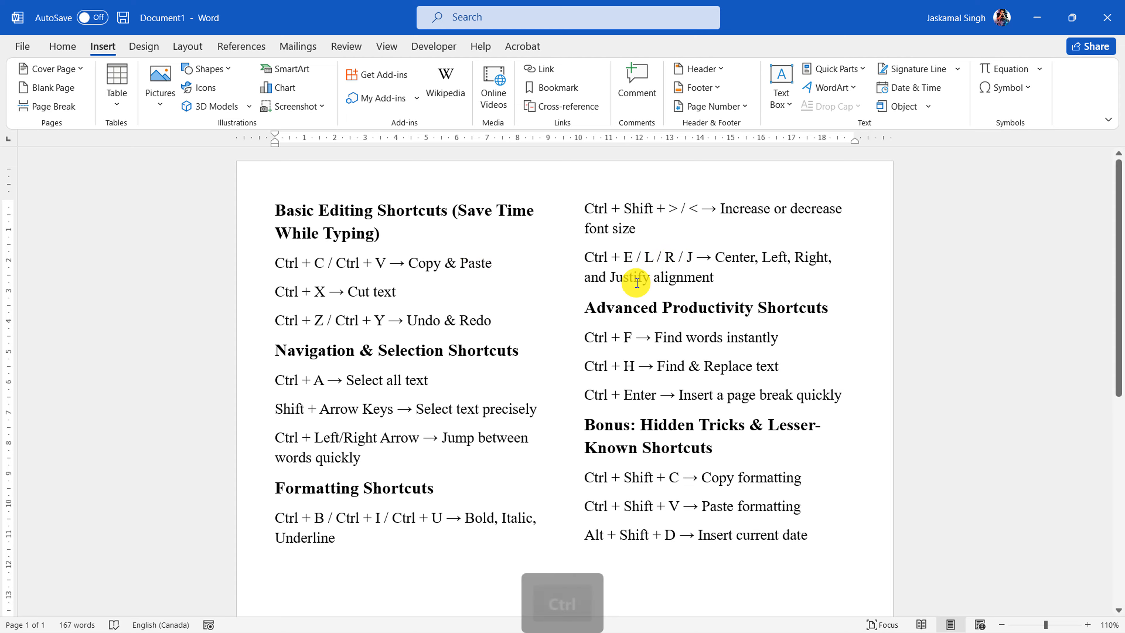
scroll(638, 284, "down", 5, "ctrl")
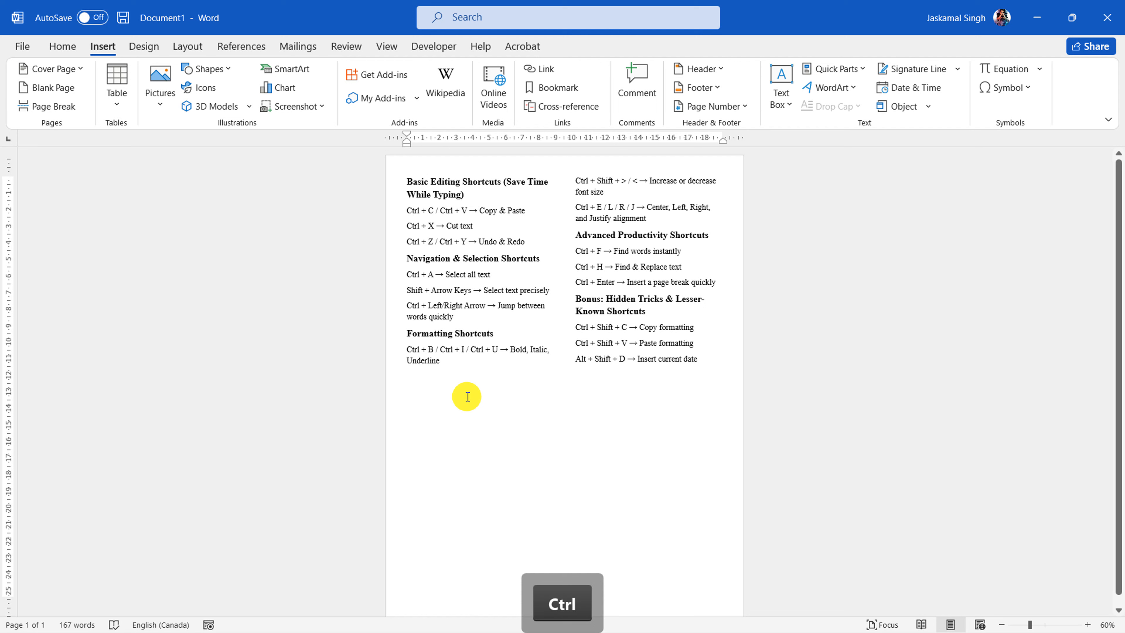
left_click(48, 93)
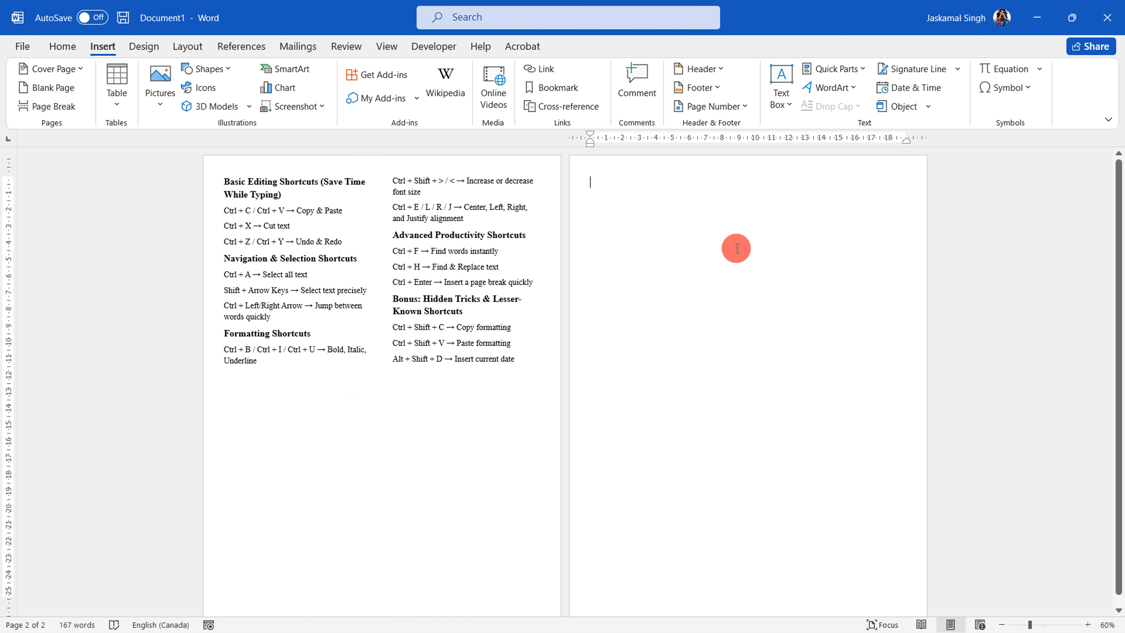
Generate placeholder paragraphs on the blank page with the formula =lorem()
scroll(715, 230, "up", 2, "ctrl")
scroll(714, 228, "up", 1, "ctrl")
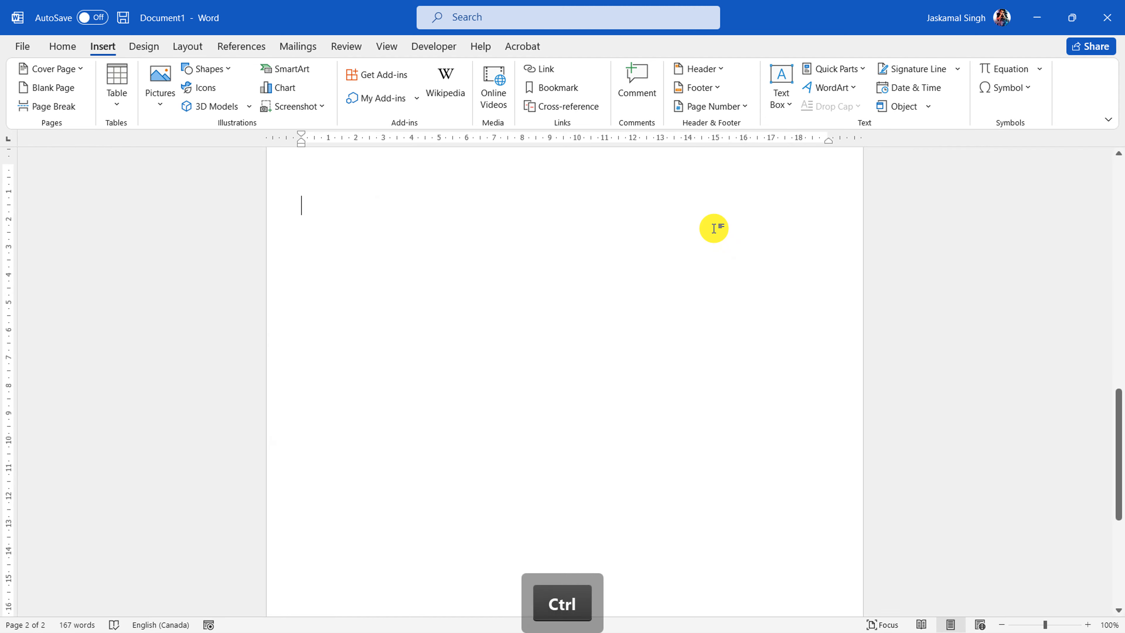
scroll(710, 231, "down", 1, "ctrl")
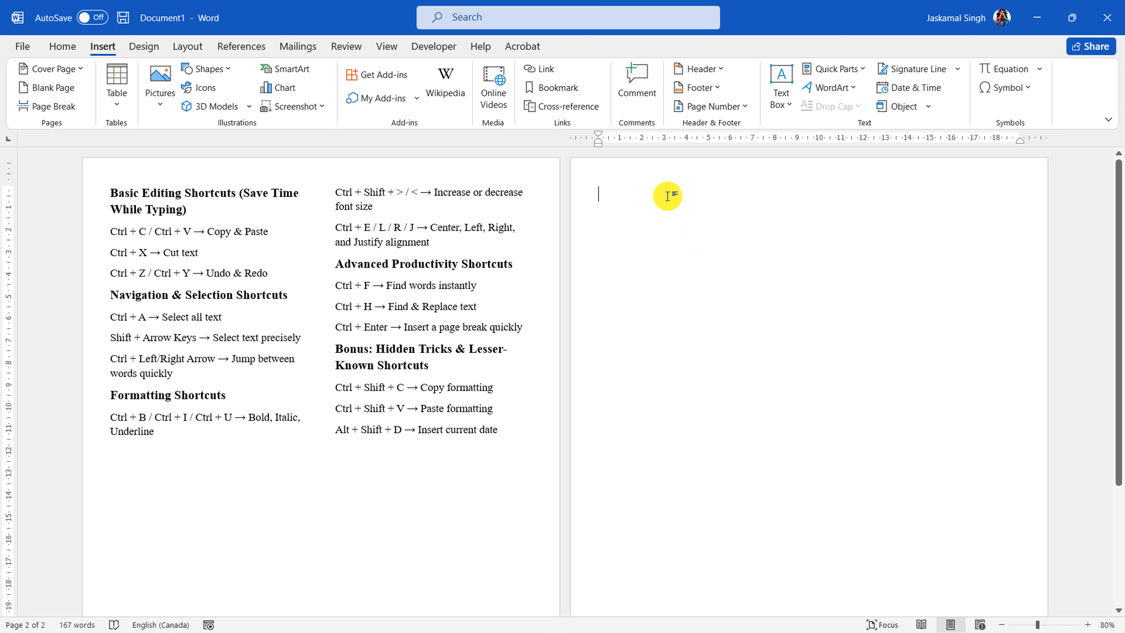
type("=lorem()")
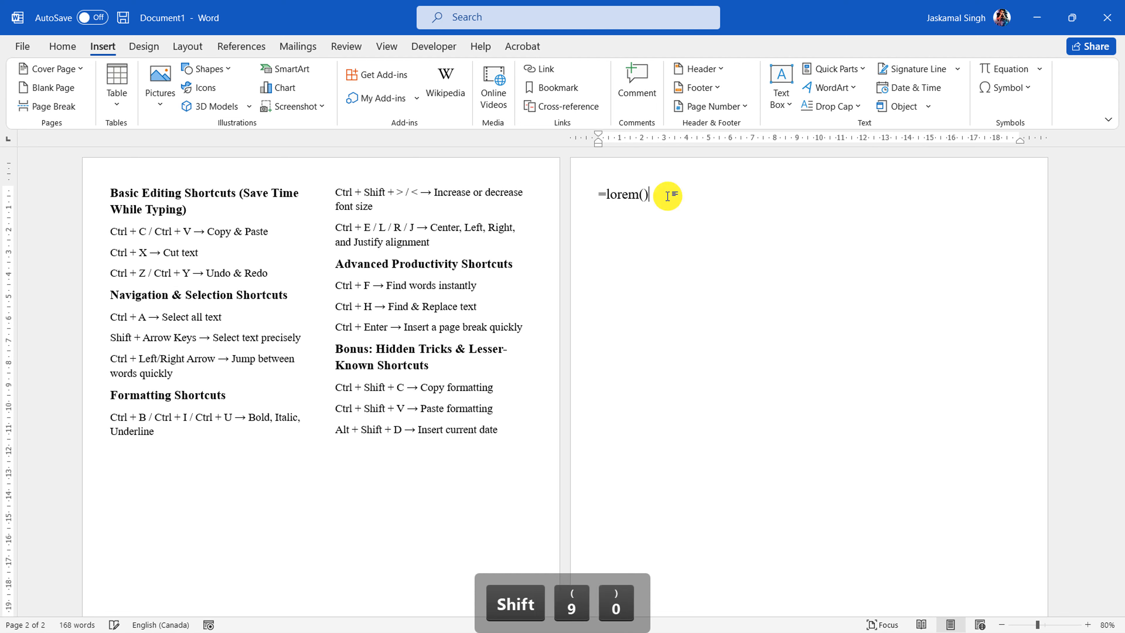
key("Return")
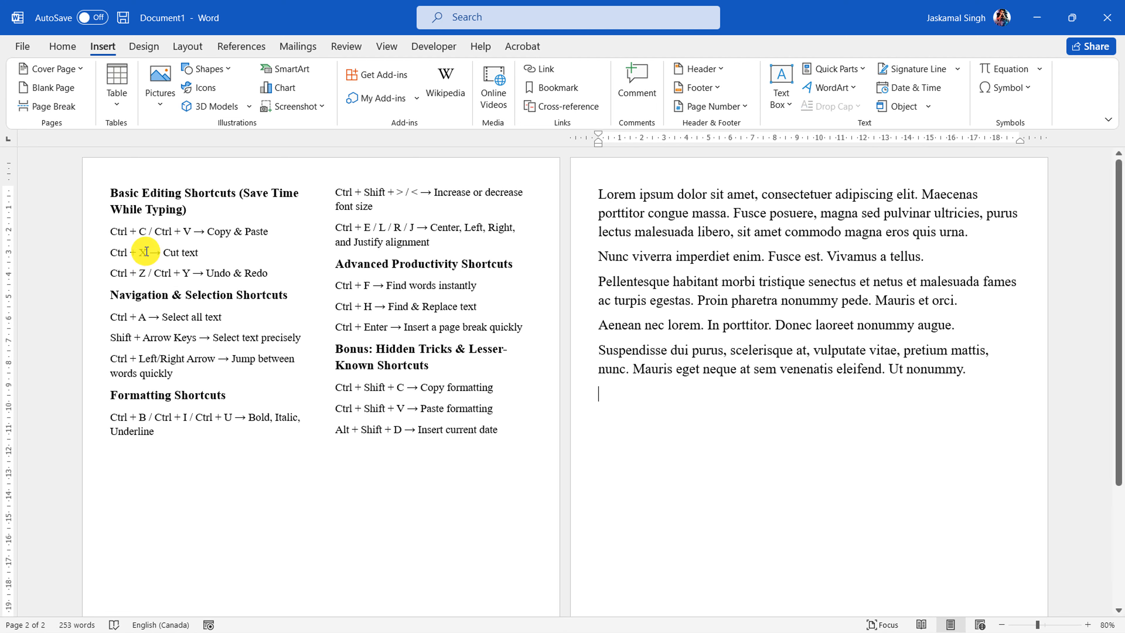
Copy the first lorem ipsum paragraph, paste it on a new line below the last paragraph, and delete the pasted copy
left_click_drag(117, 229, 266, 231)
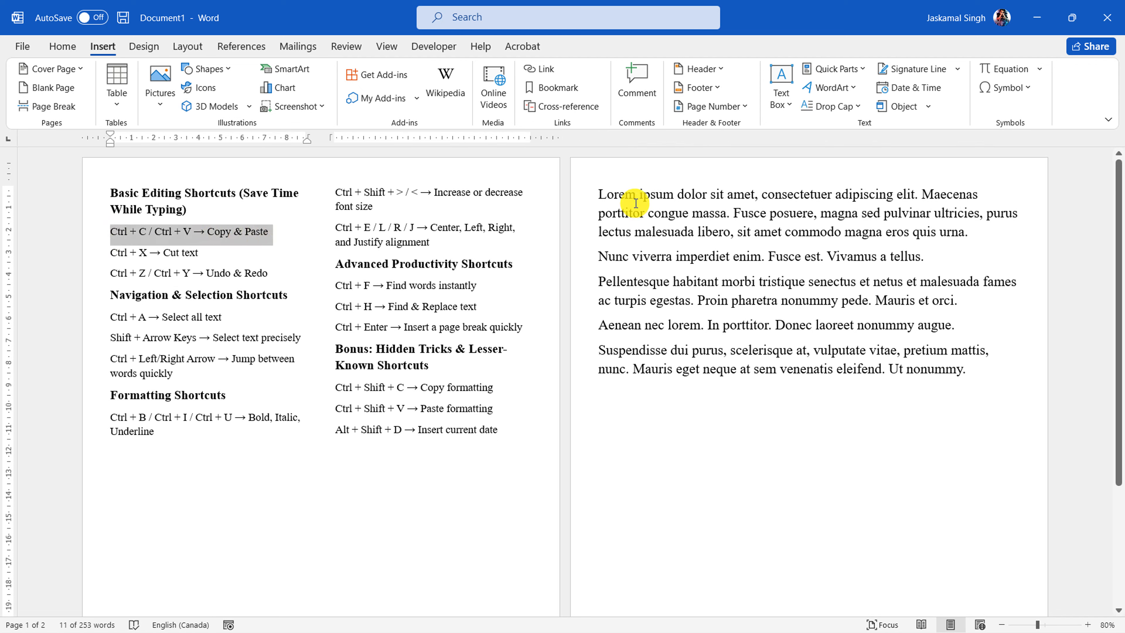
left_click_drag(595, 194, 987, 236)
key("ctrl+c")
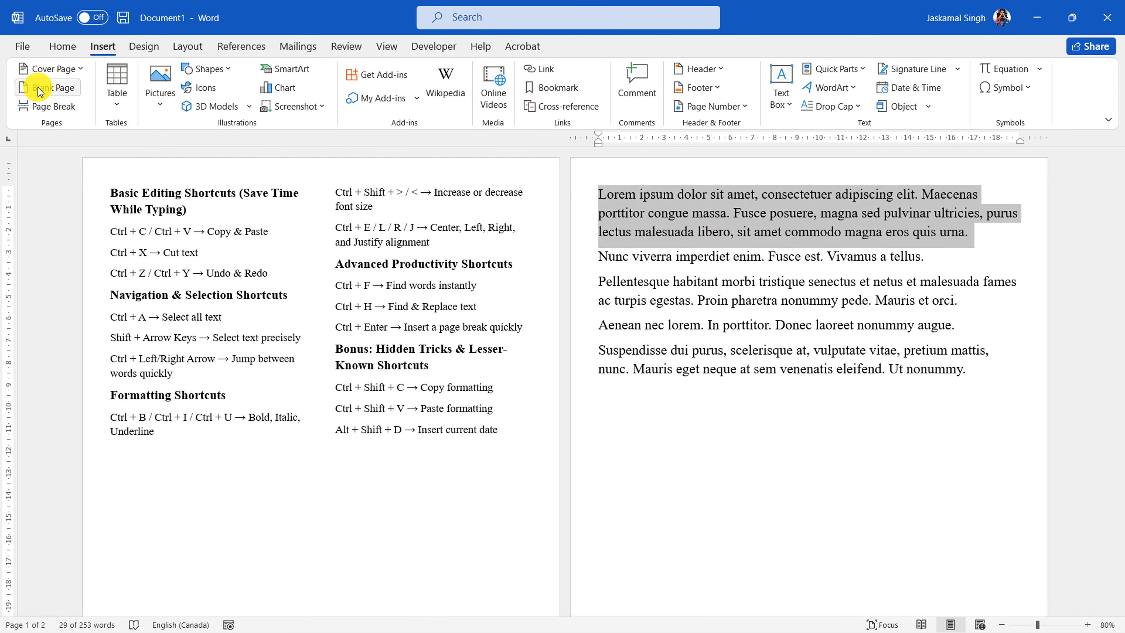
left_click(58, 44)
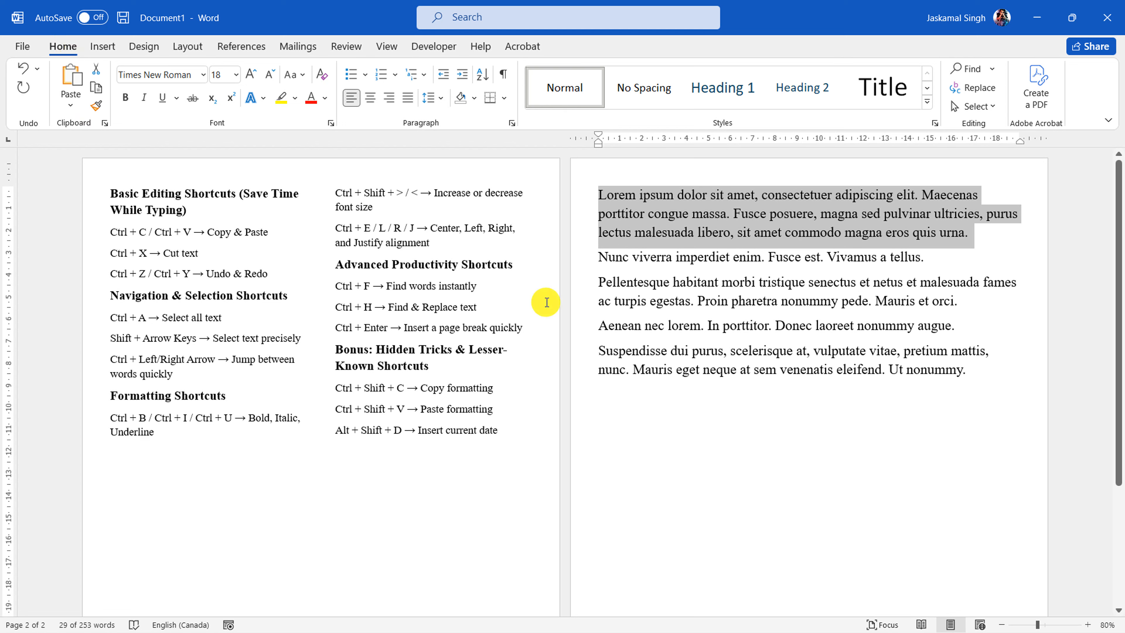
left_click(627, 408)
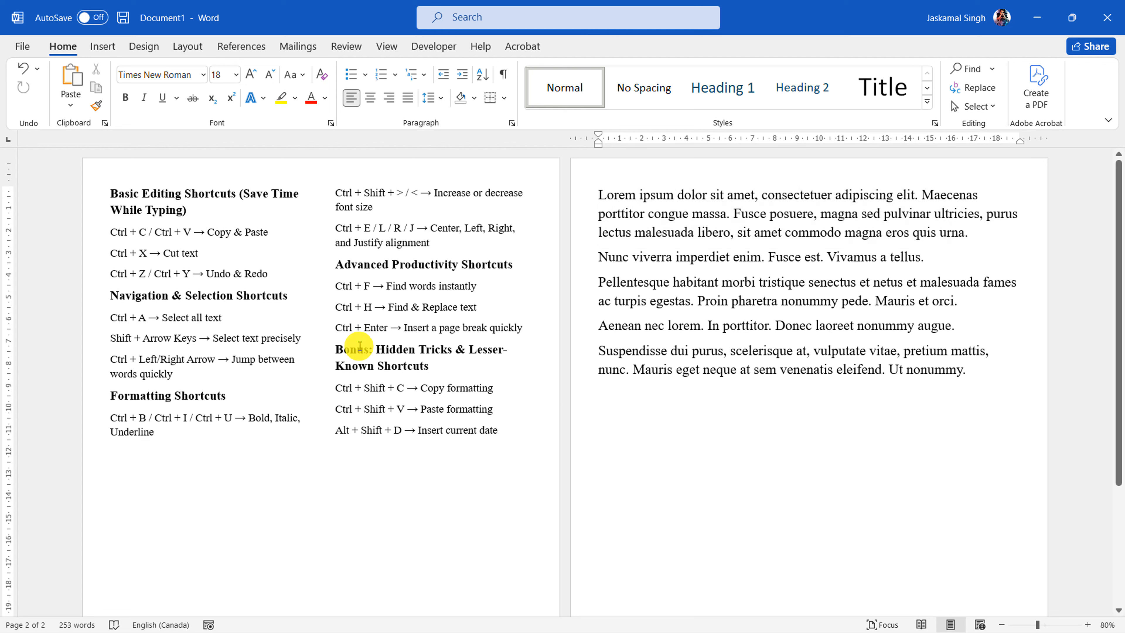
key("Return")
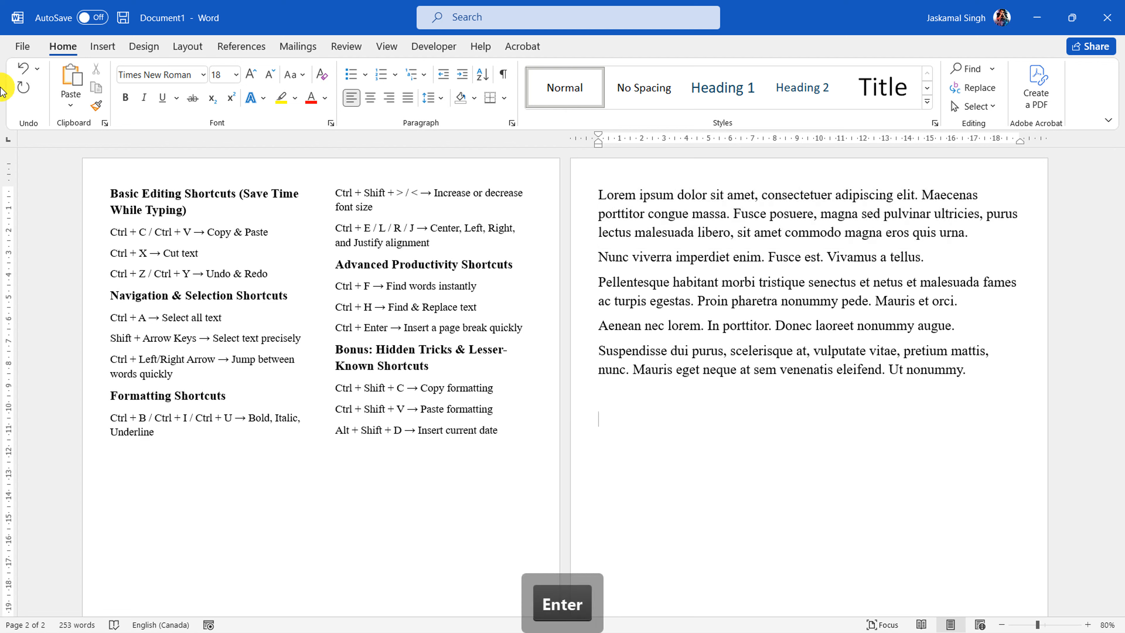
left_click(70, 76)
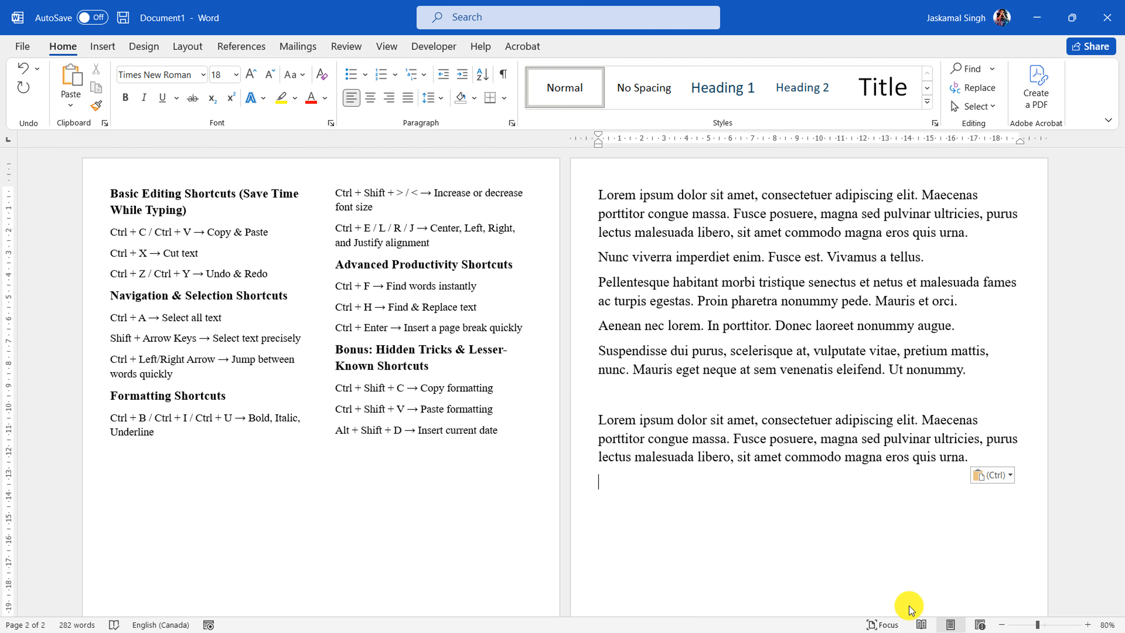
left_click_drag(987, 461, 601, 421)
key("BackSpace")
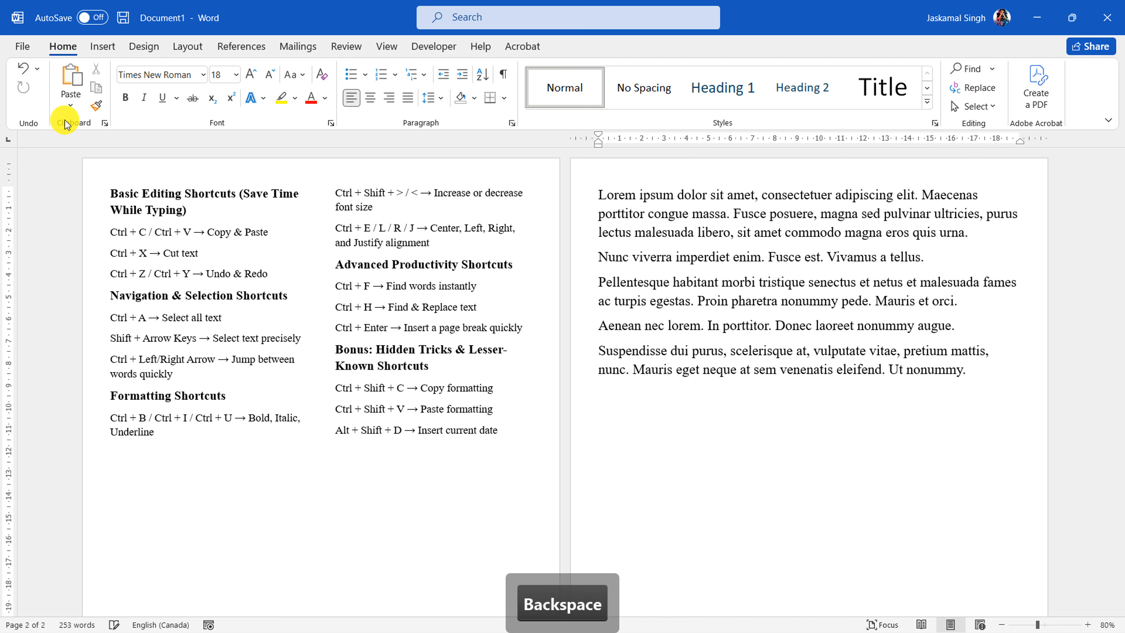
Copy the first three lorem ipsum paragraphs, paste them below the existing text, and delete the pasted copy
left_click_drag(111, 233, 193, 234)
left_click(148, 239)
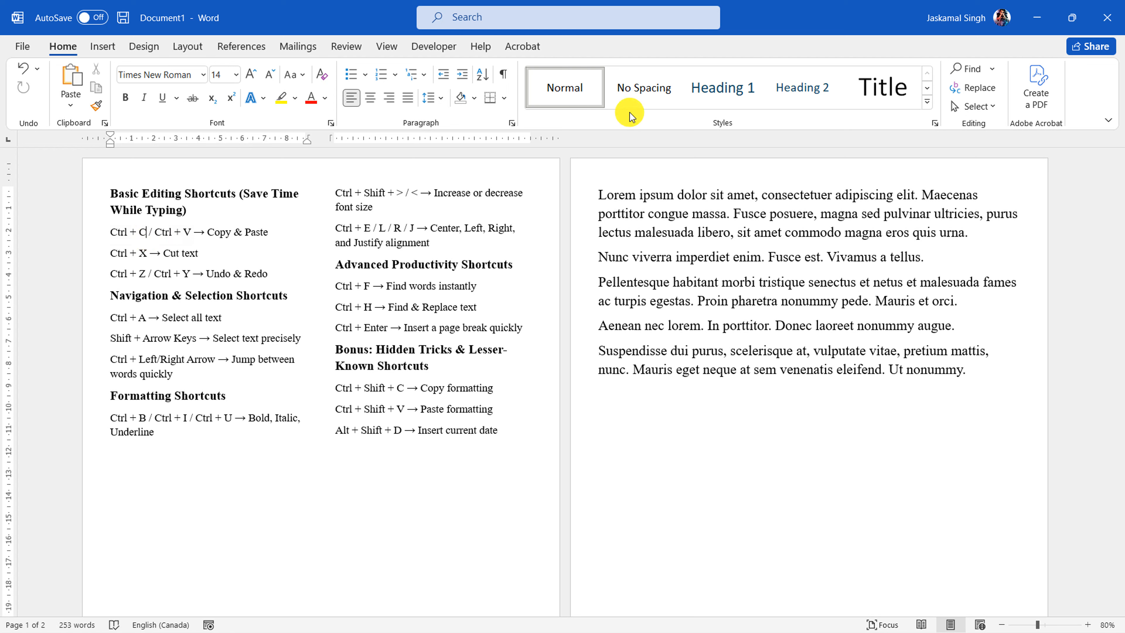
left_click_drag(586, 199, 587, 302)
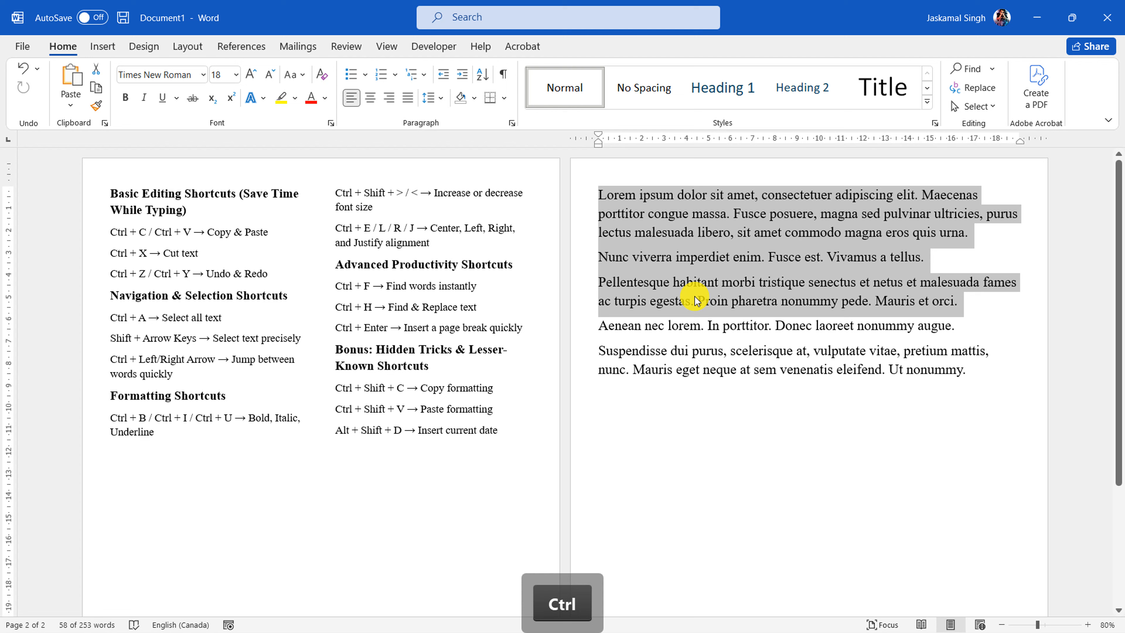
key("ctrl+c")
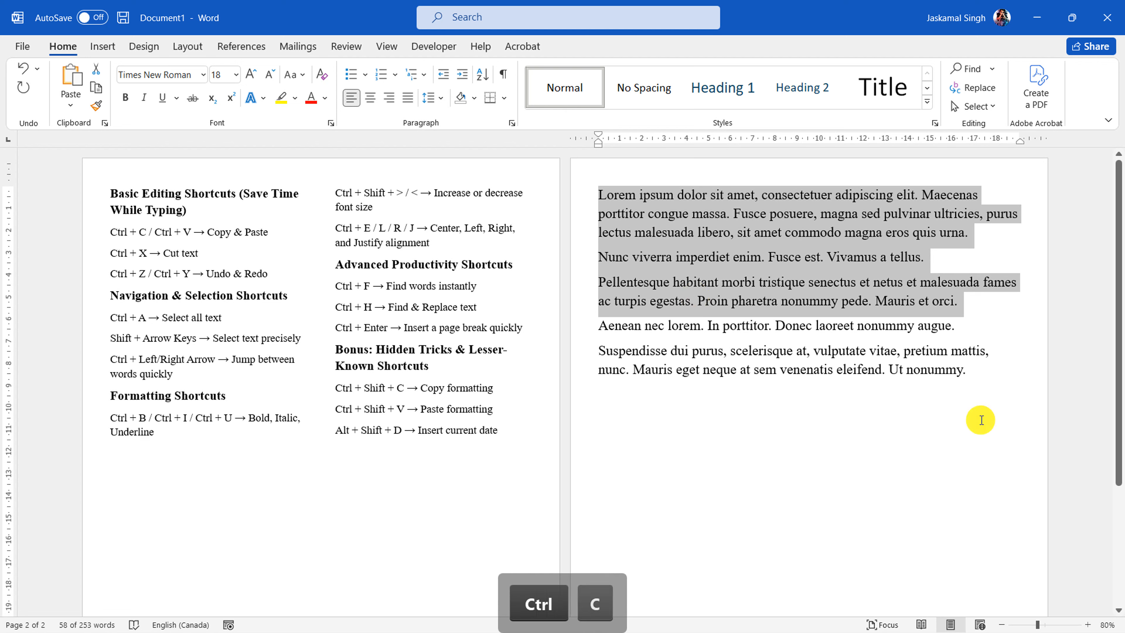
left_click(664, 461)
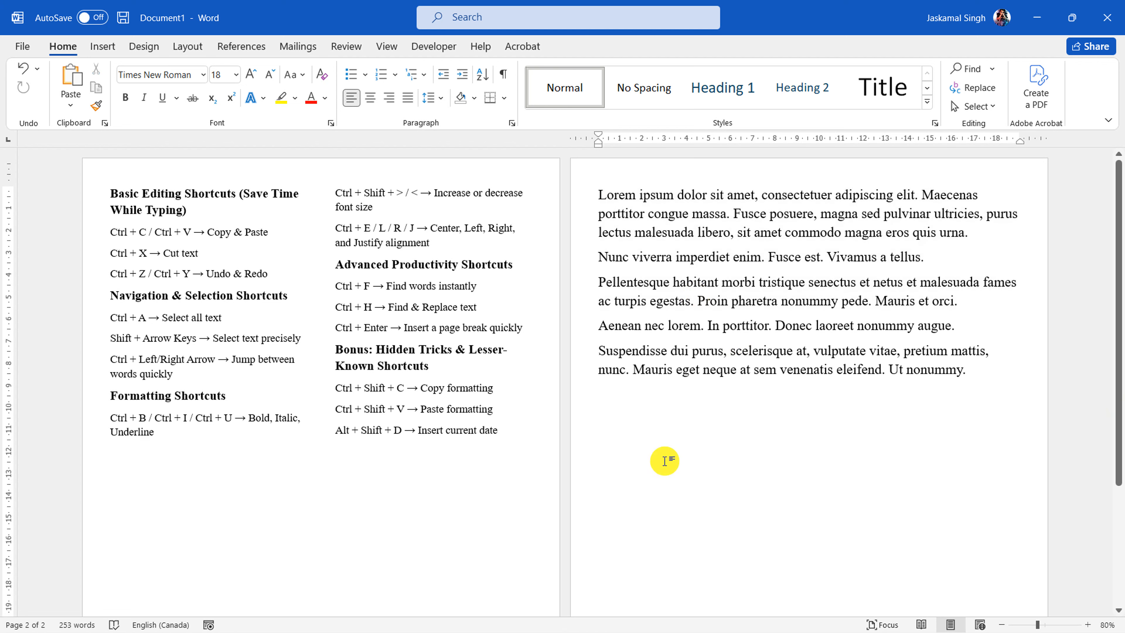
key("ctrl+v")
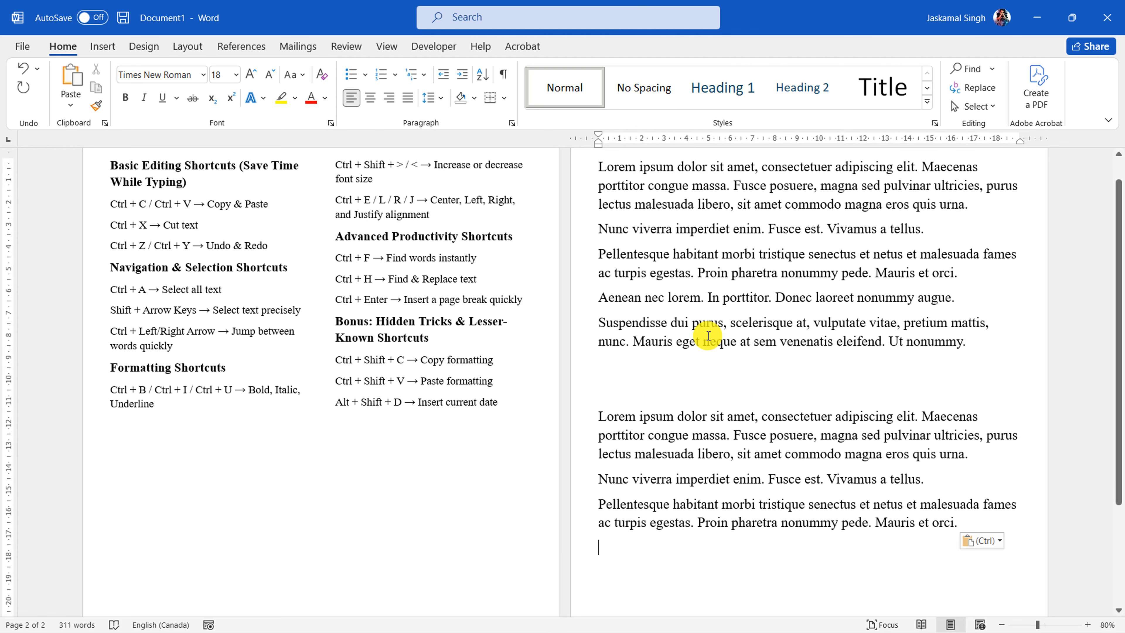
scroll(746, 350, "up", 1)
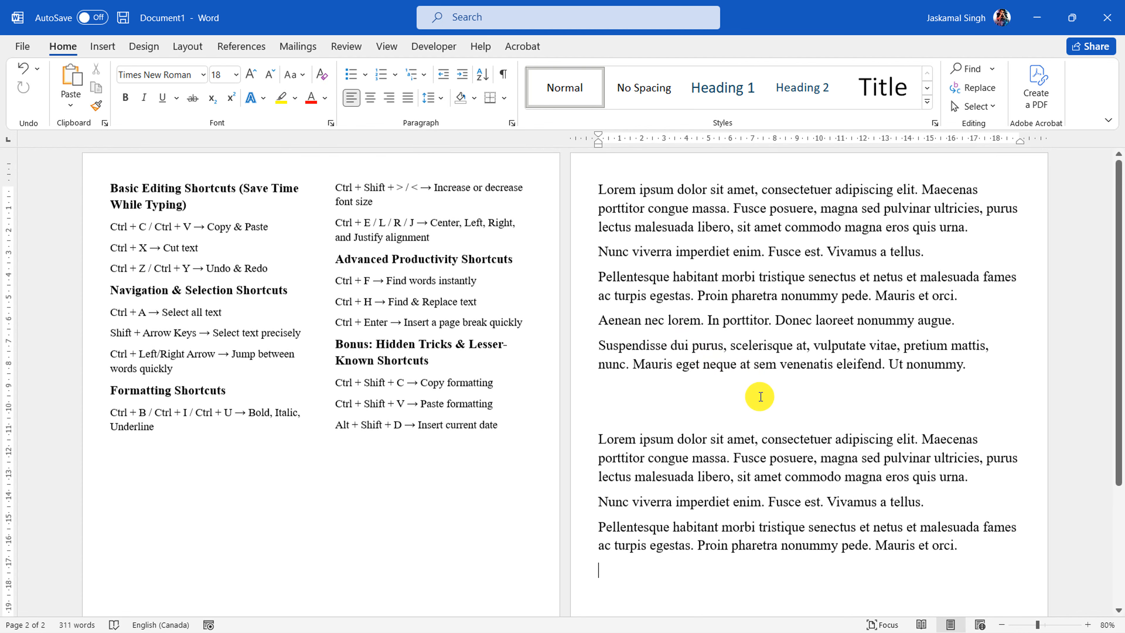
left_click_drag(580, 557, 572, 452)
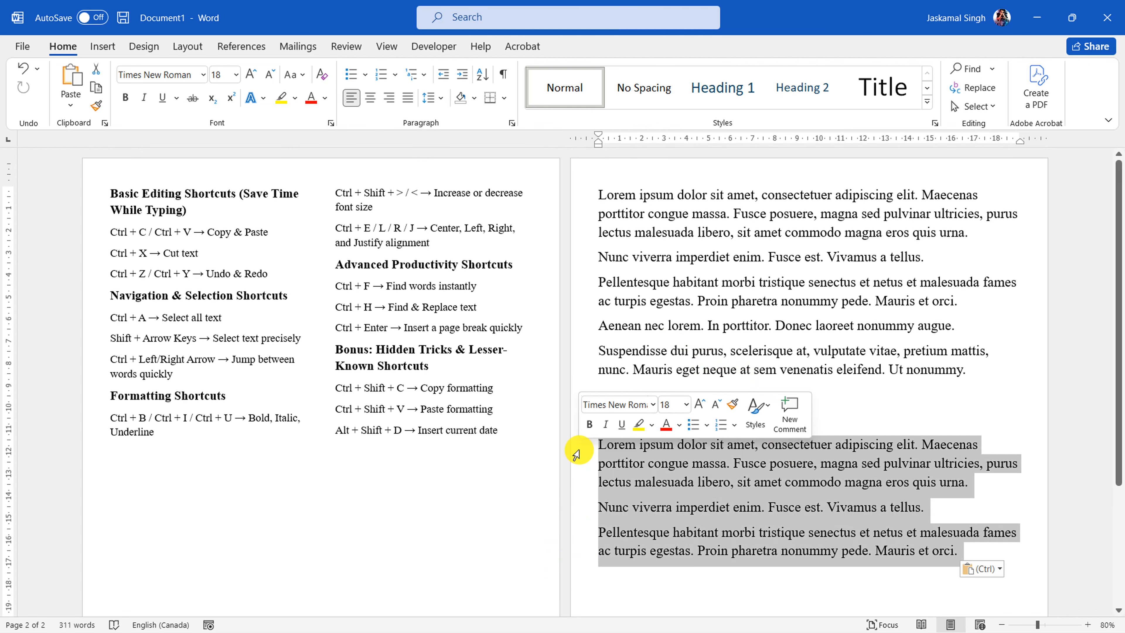
key("Delete")
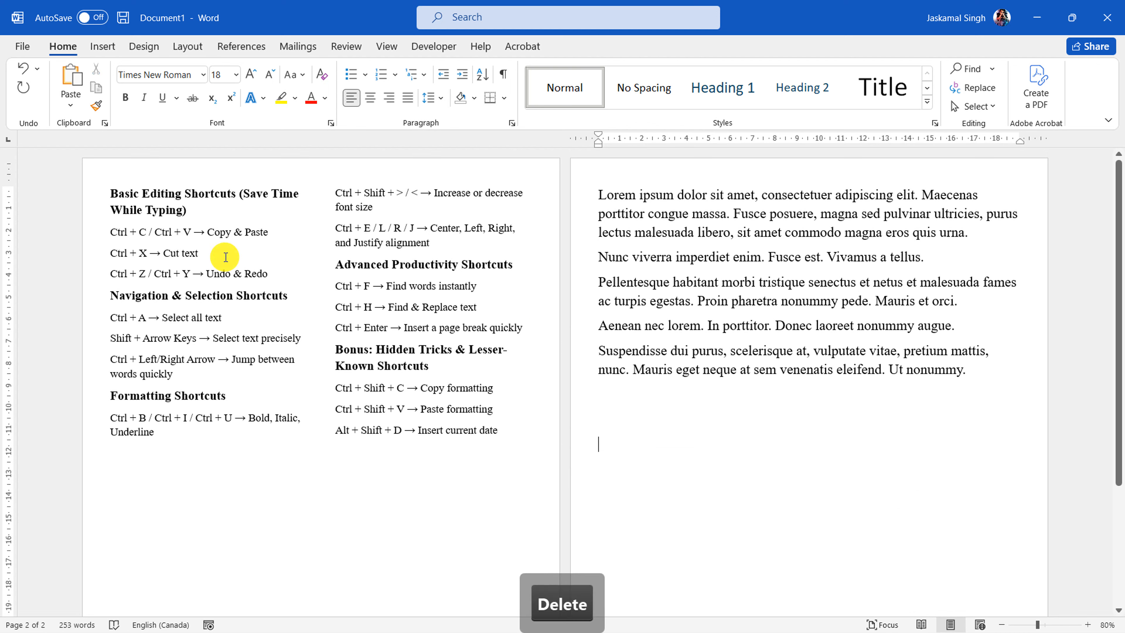
Cut the "Nunc viverra" paragraph, paste it directly after the last paragraph, and undo both edits
left_click(101, 253)
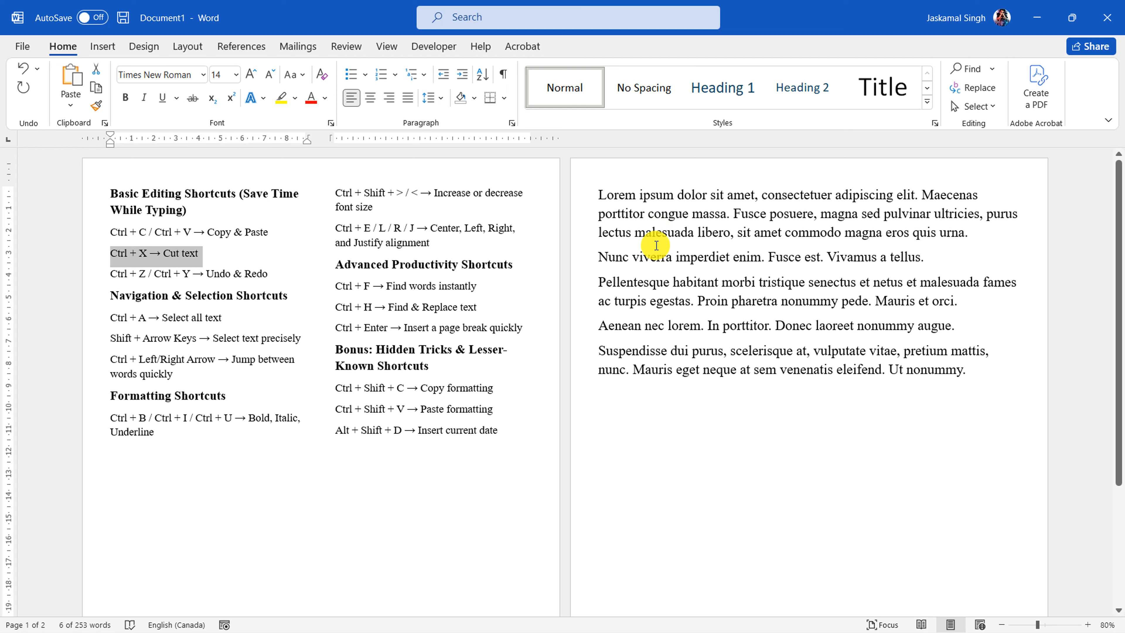
left_click(657, 232)
left_click(581, 262)
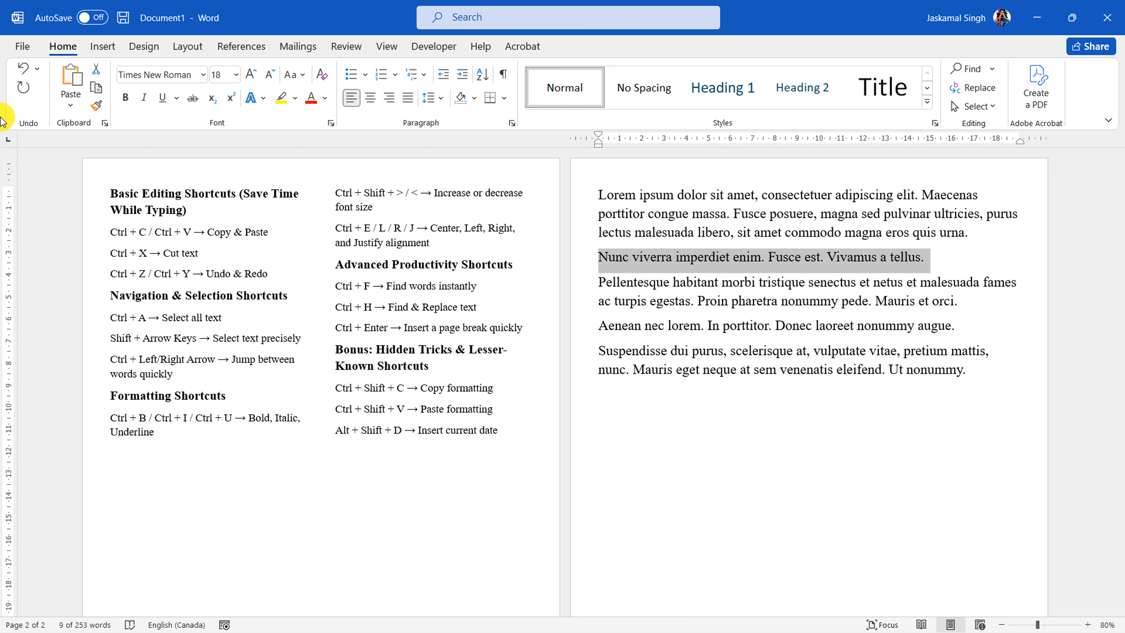
left_click(99, 71)
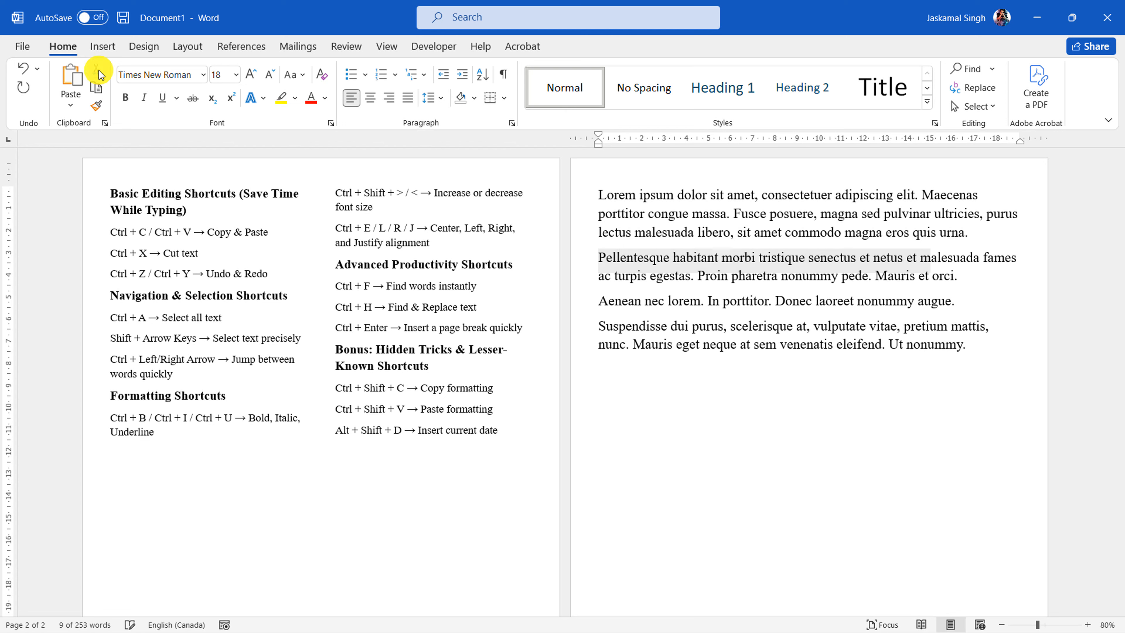
left_click(611, 377)
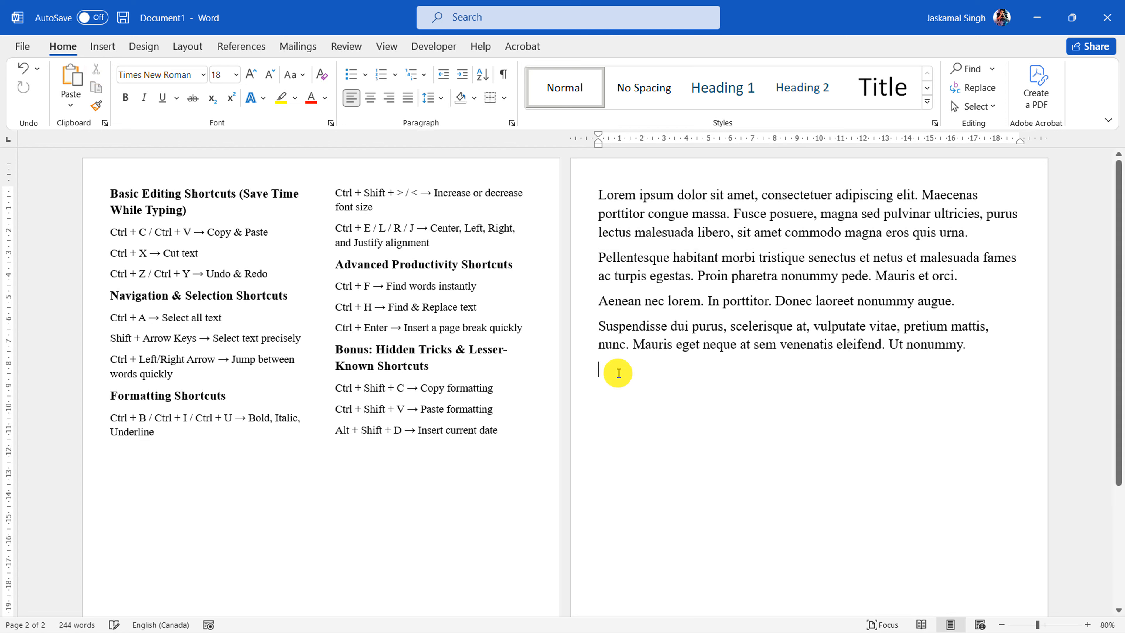
left_click(71, 80)
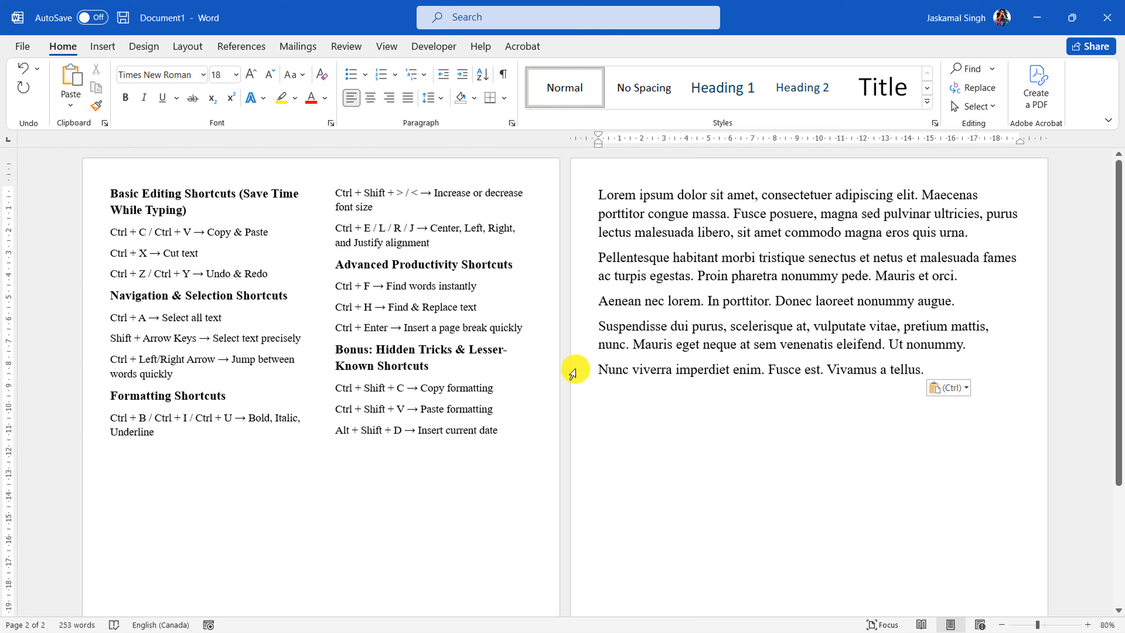
key("ctrl+z")
key("ctrl+z")
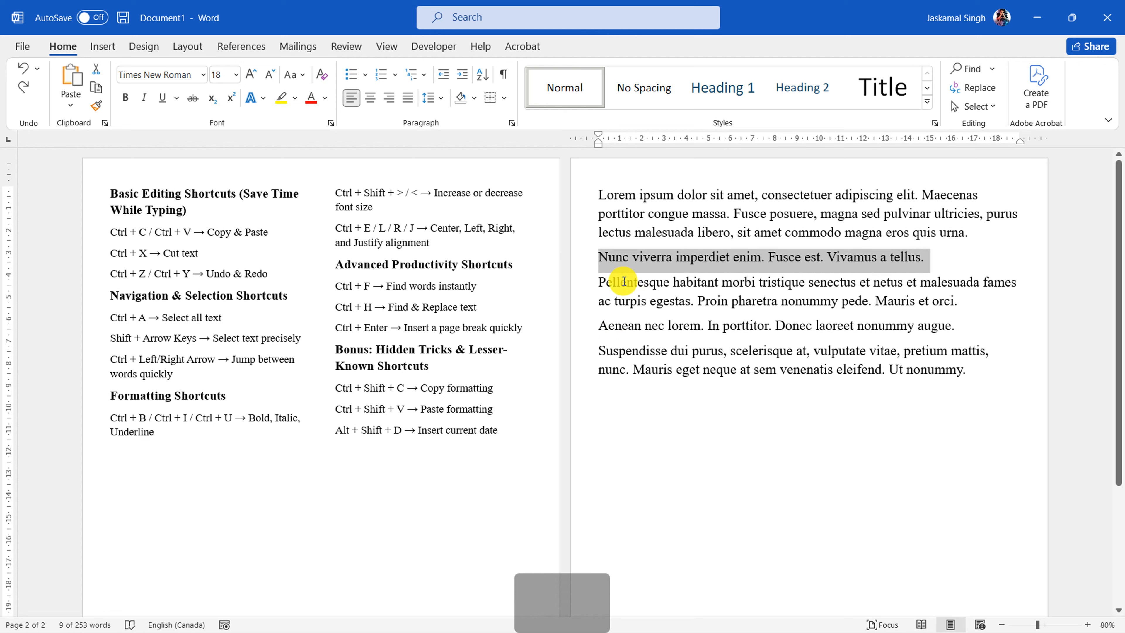
Move the "Nunc viverra" paragraph one blank line below the remaining text, and undo the move
key("ctrl+x")
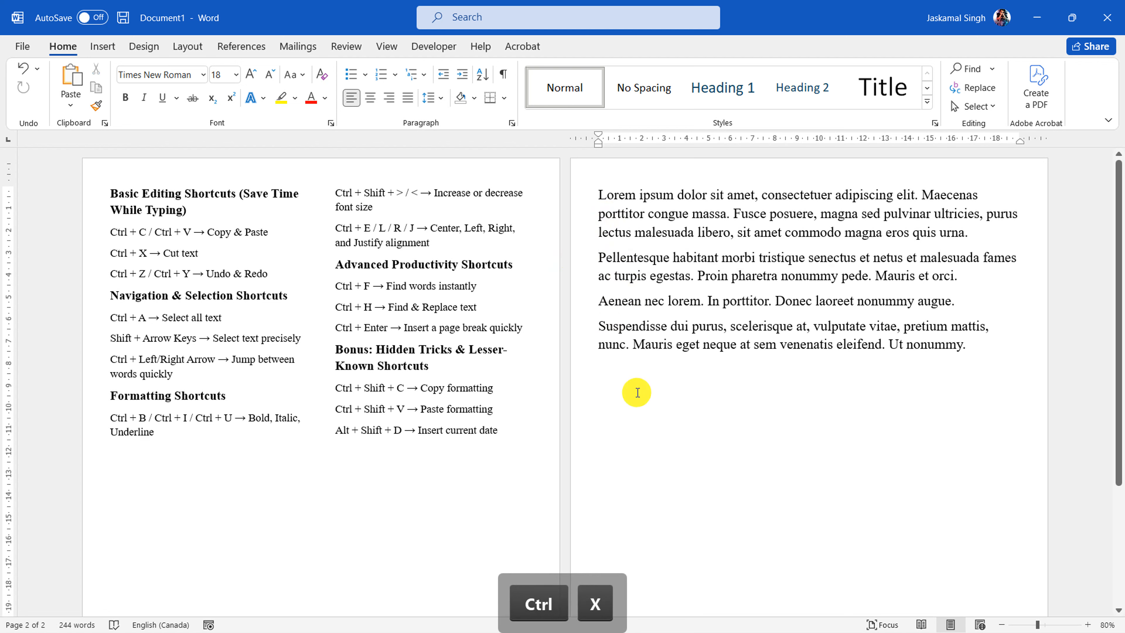
left_click(636, 391)
key("ctrl+v")
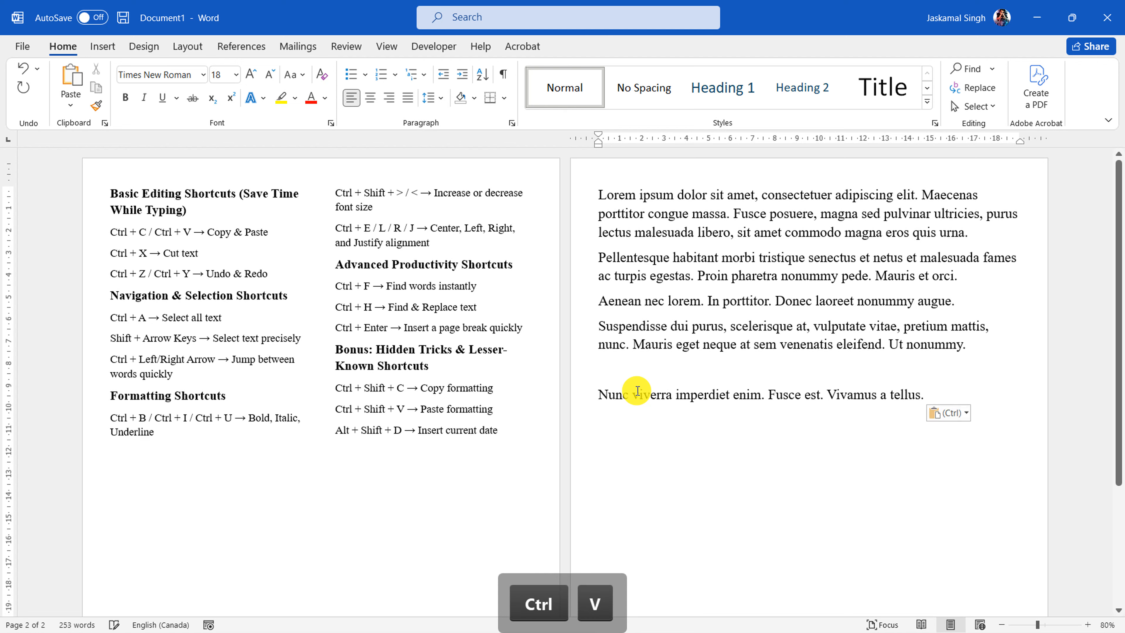
key("ctrl+z")
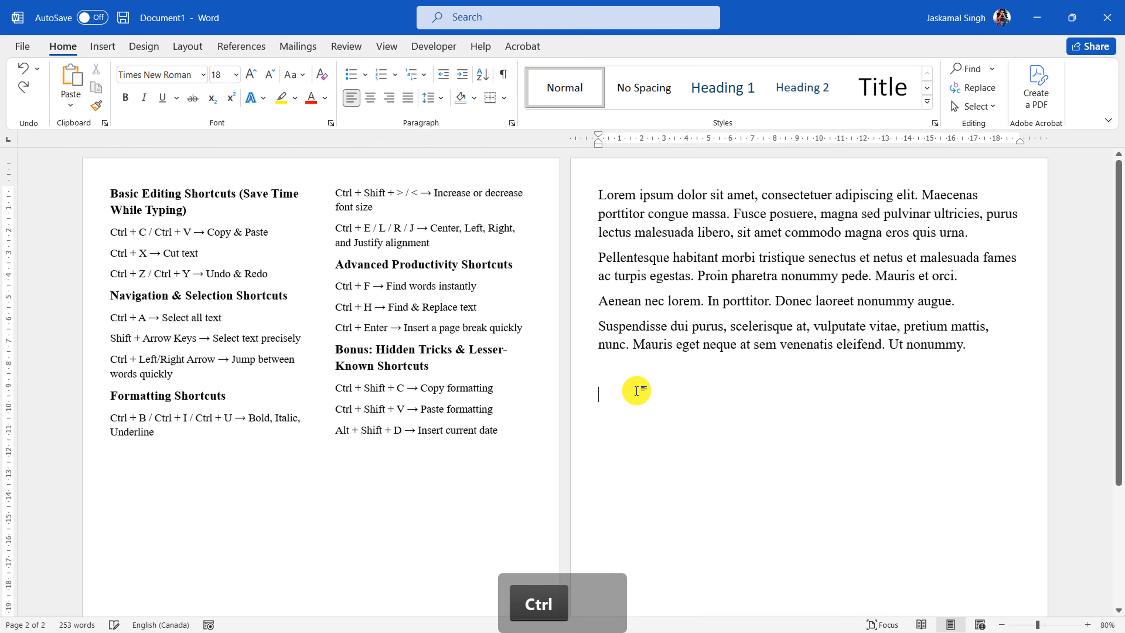
key("ctrl+z")
Highlight the "→ Undo & Redo" description in the Ctrl + Z / Ctrl + Y line of the shortcut list
left_click(157, 279)
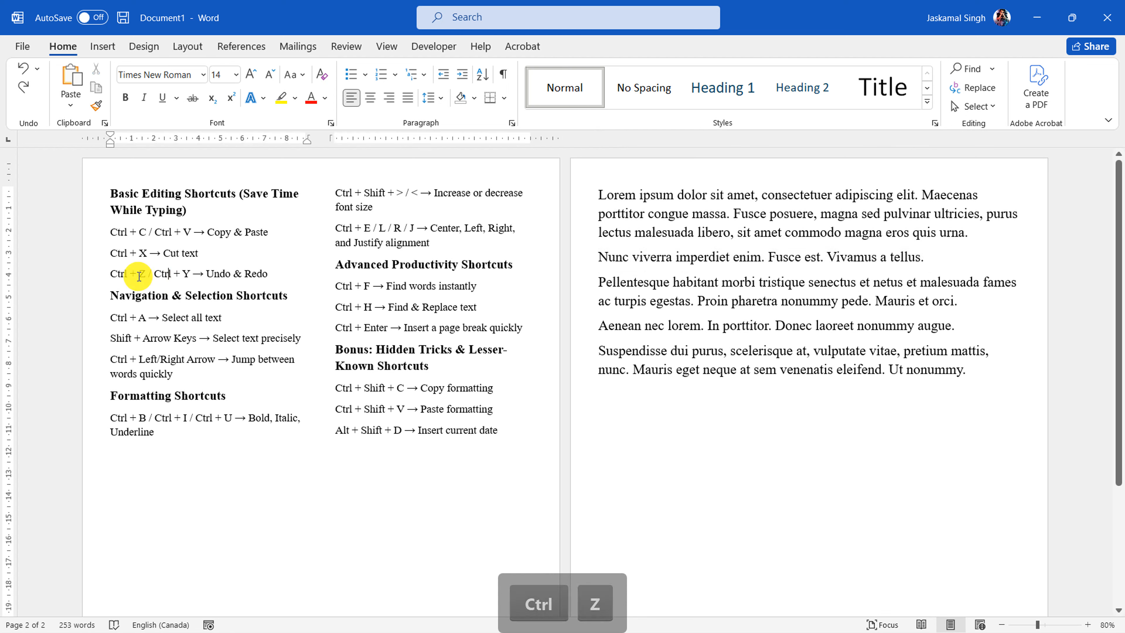
double_click(187, 274)
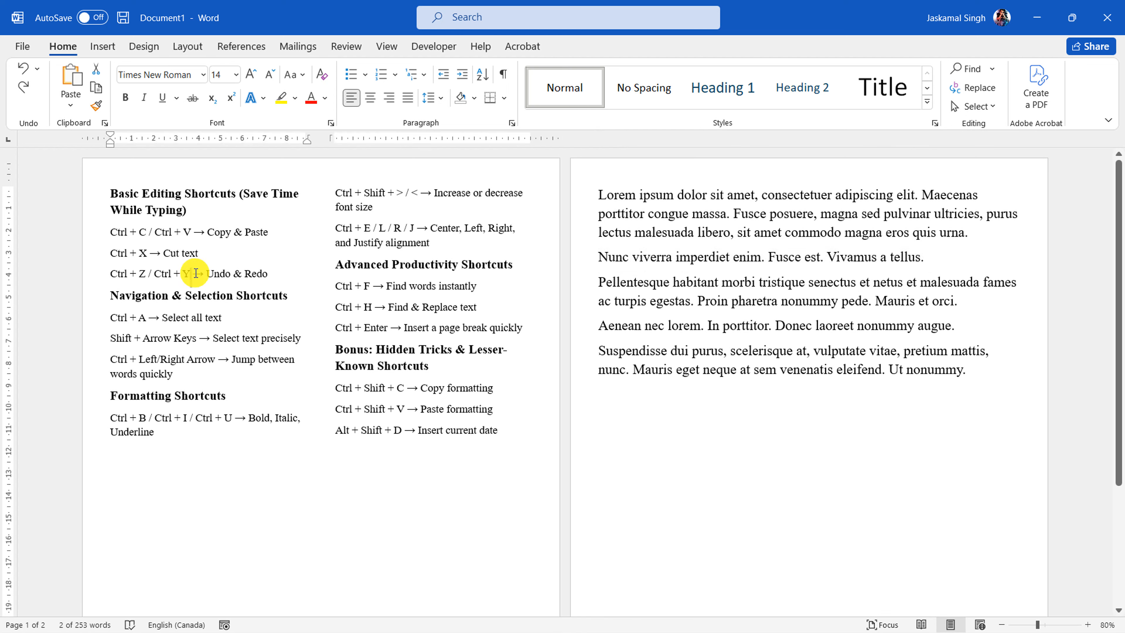
left_click(258, 277)
left_click_drag(270, 276, 201, 276)
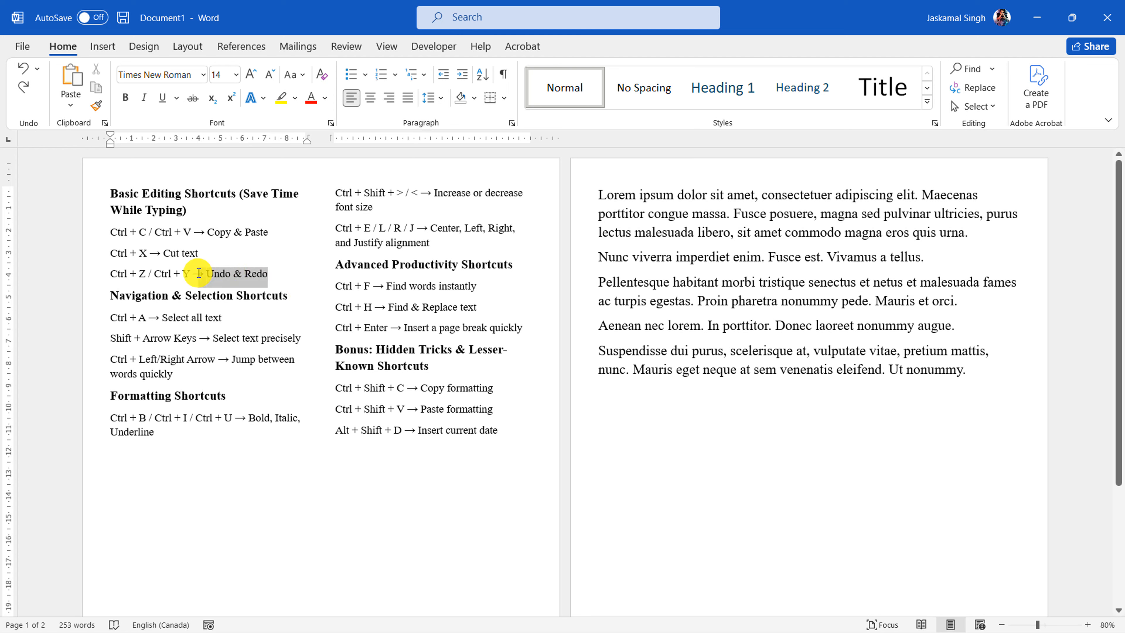
Highlight "Undo" in the shortcut list and enter a person's name on the blank line below the last lorem ipsum paragraph
left_click(243, 280)
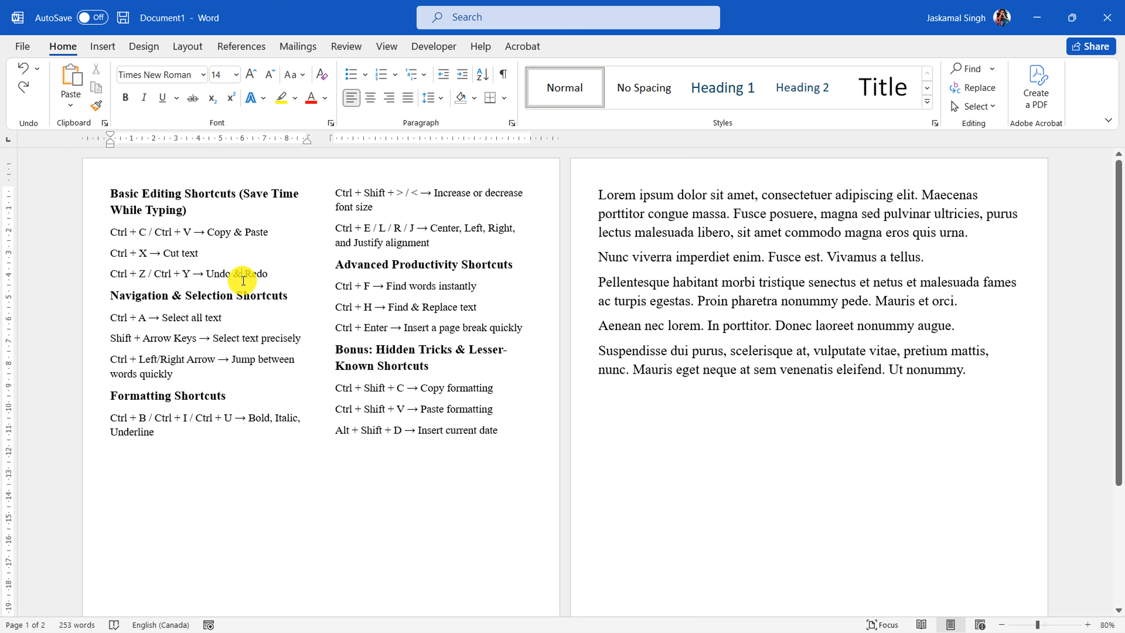
double_click(212, 274)
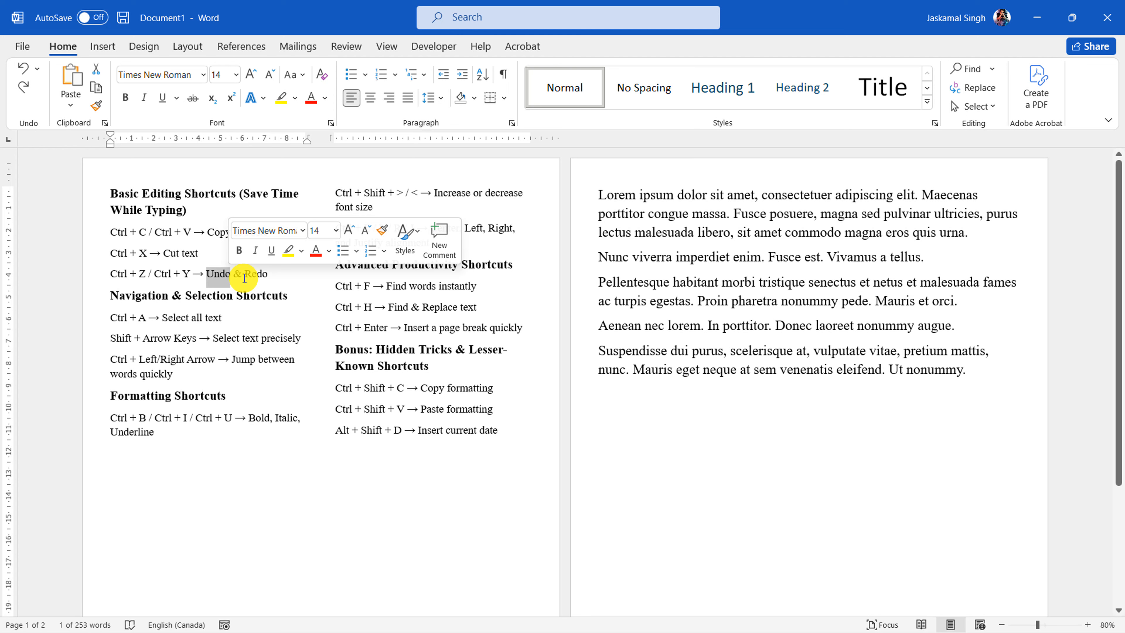
left_click(675, 398)
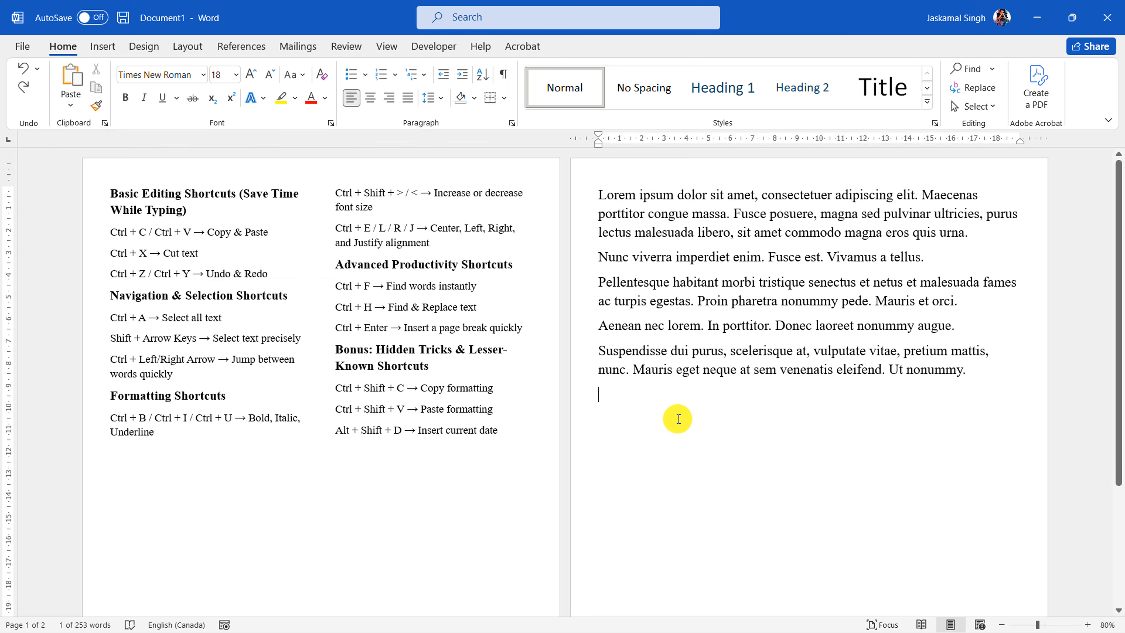
type("J Singh")
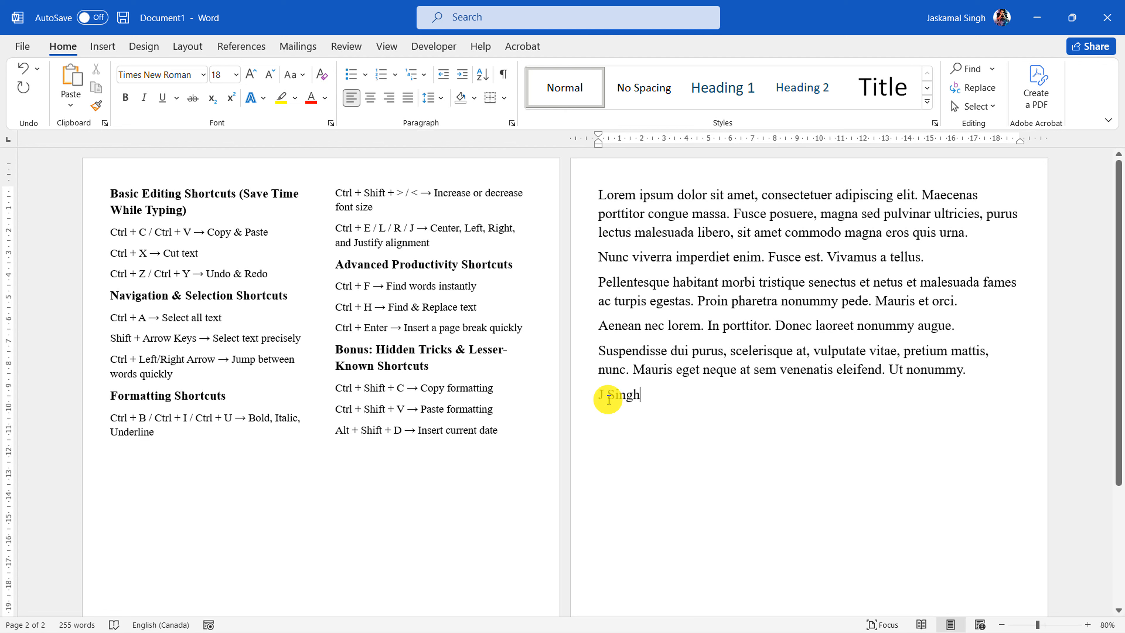
Select the typed name, undo its entry, and redo it so the name is back below the last paragraph
left_click(597, 402)
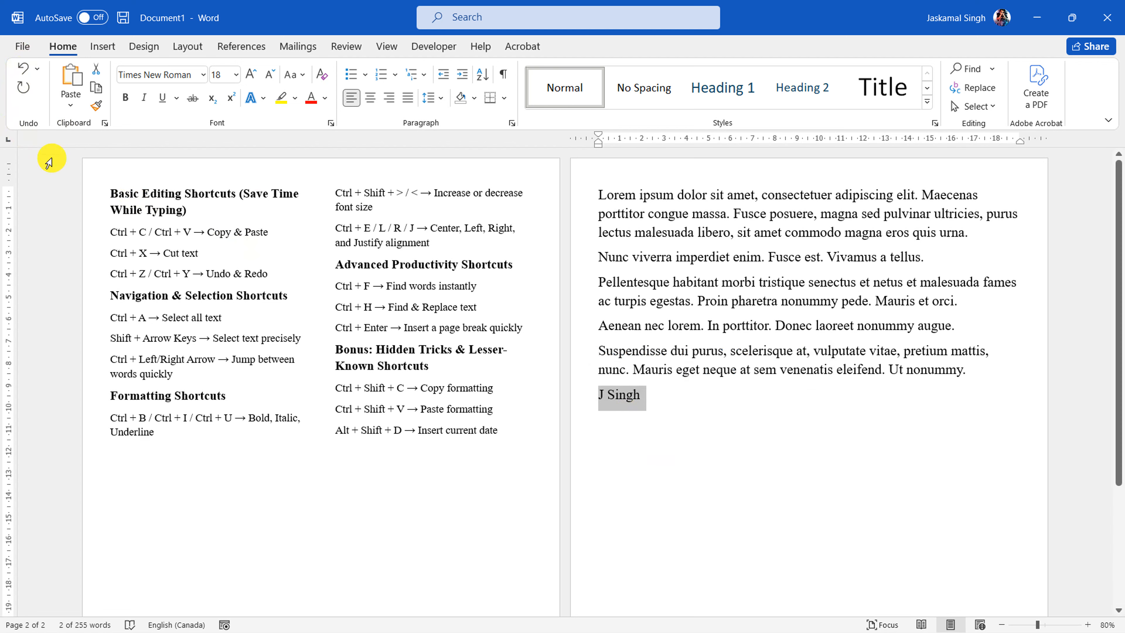
left_click(25, 71)
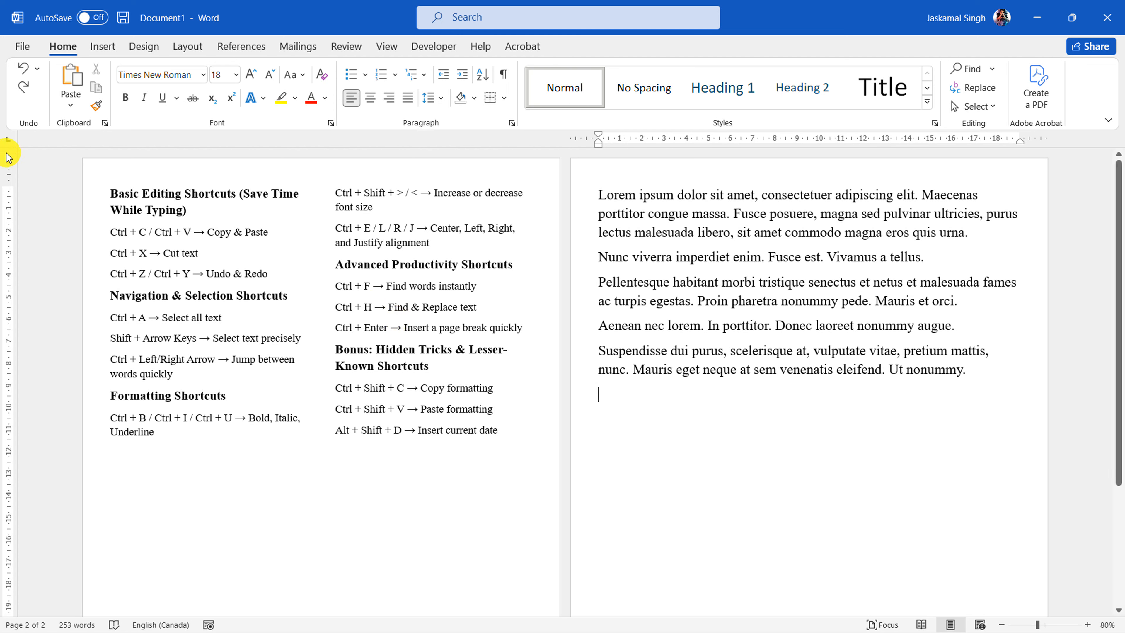
left_click(21, 90)
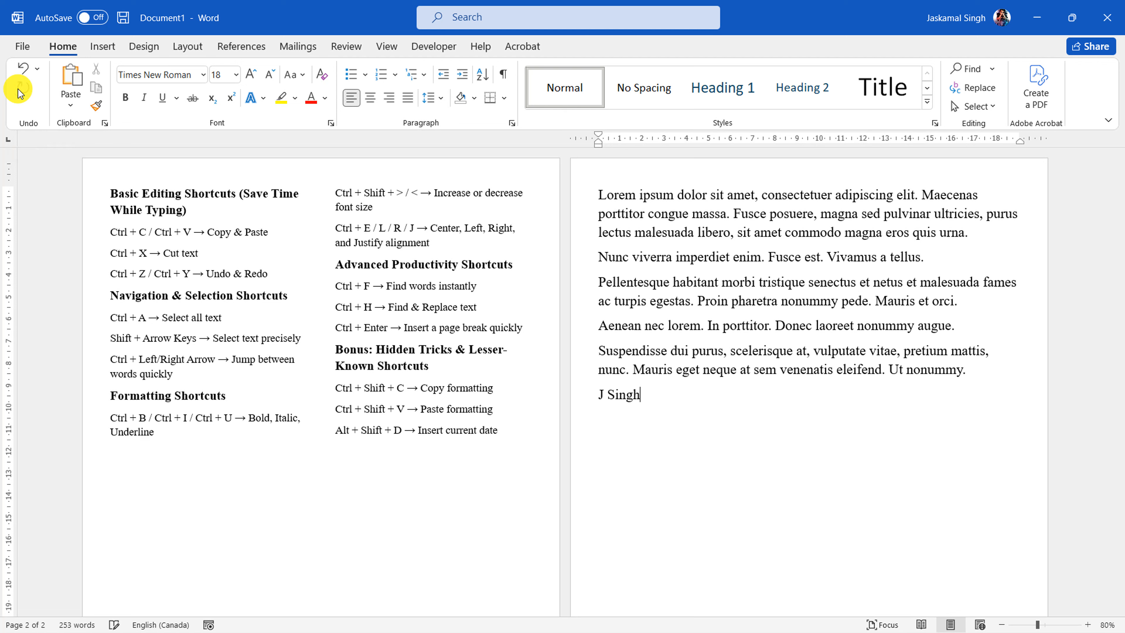
left_click(618, 424)
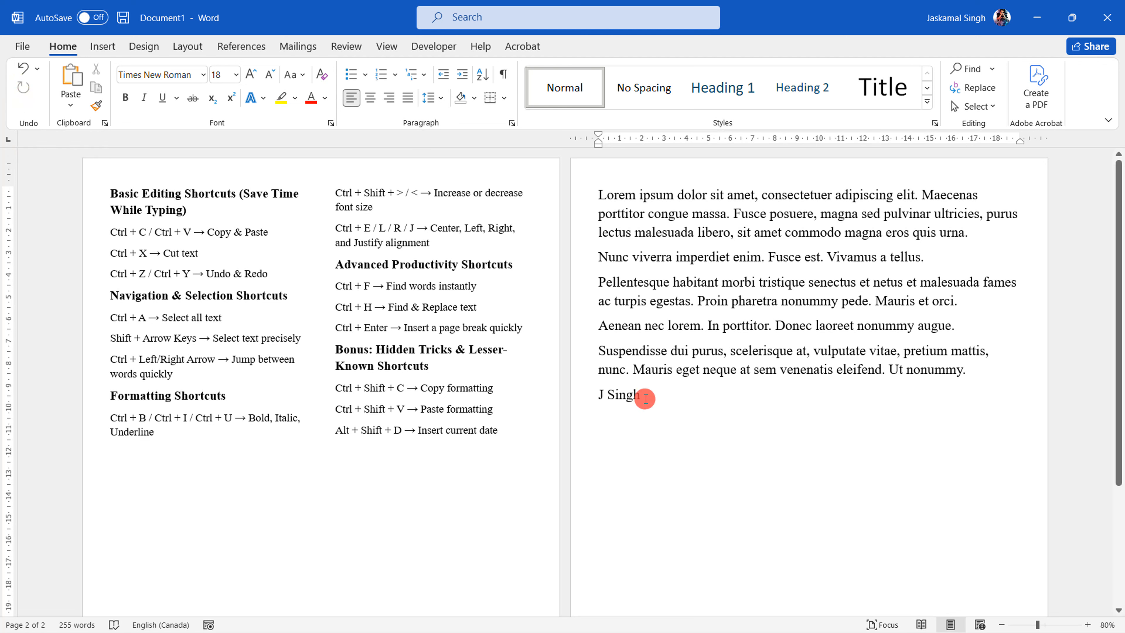
Select the name line again, and undo and redo the typing a second time
left_click_drag(645, 394, 594, 397)
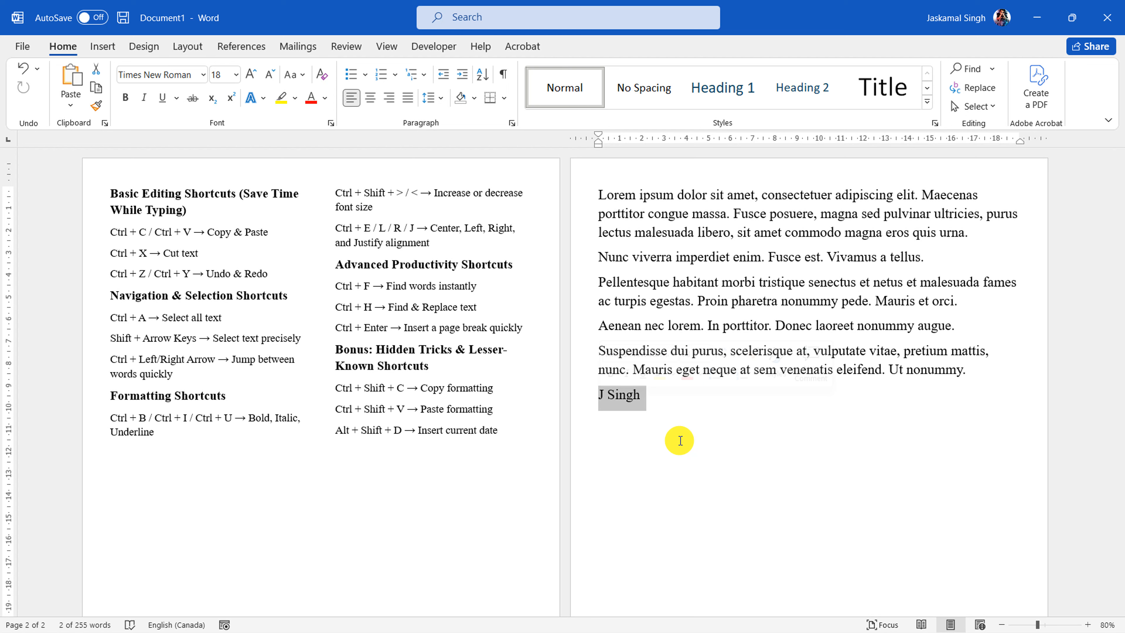
key("ctrl+z")
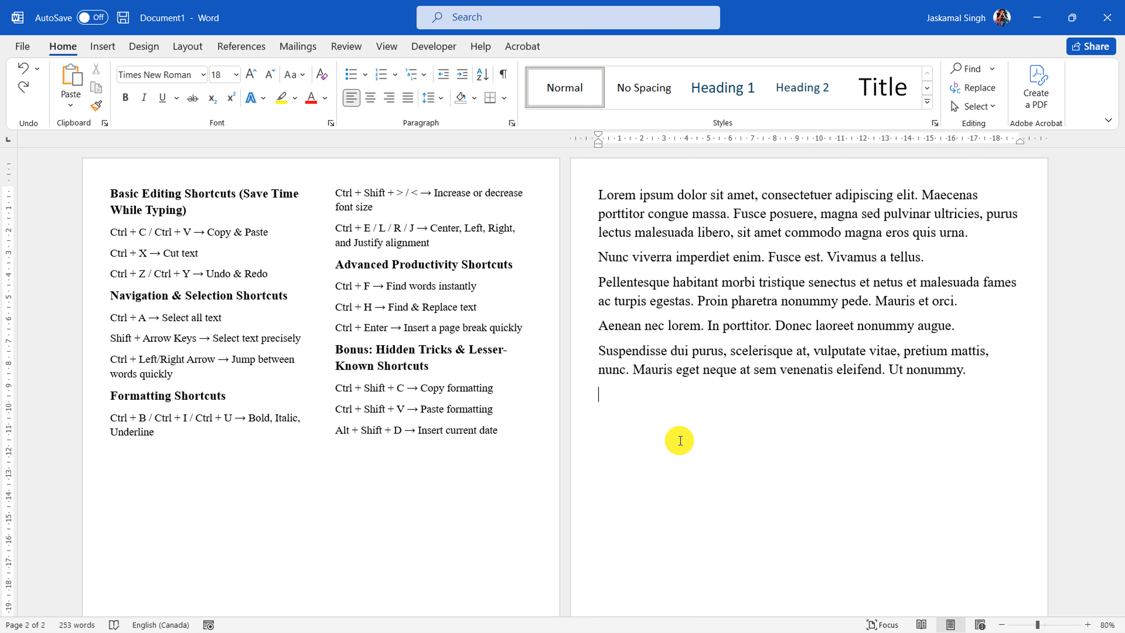
key("ctrl+y")
Highlight the Basic Editing Shortcuts section, and delete the name below the last lorem ipsum paragraph
left_click_drag(91, 201, 91, 277)
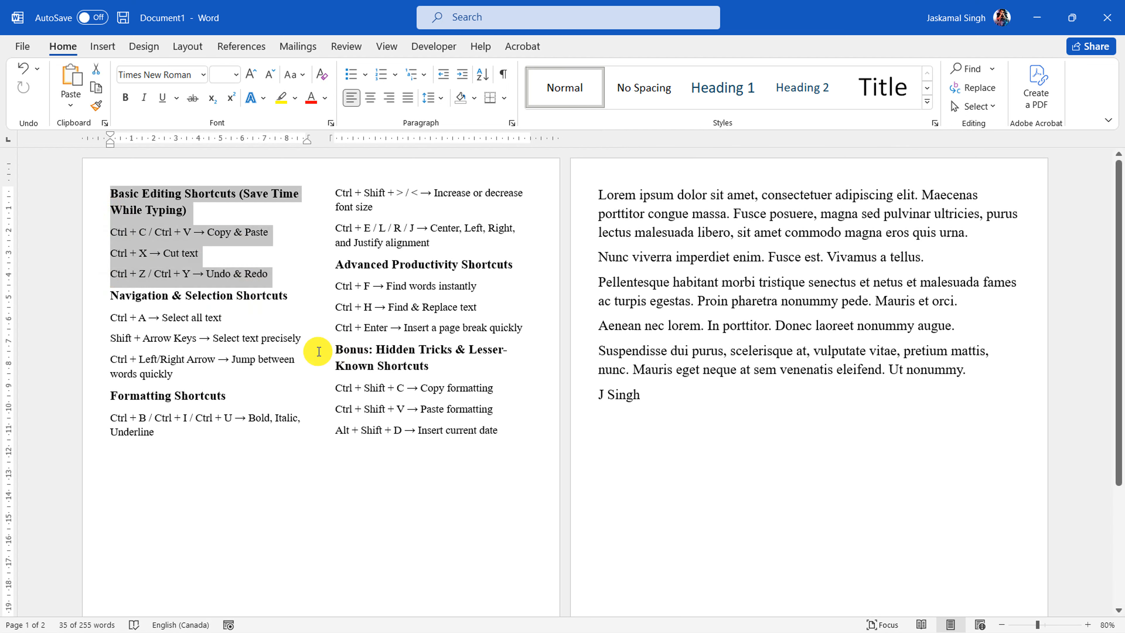
left_click(641, 396)
left_click(573, 392)
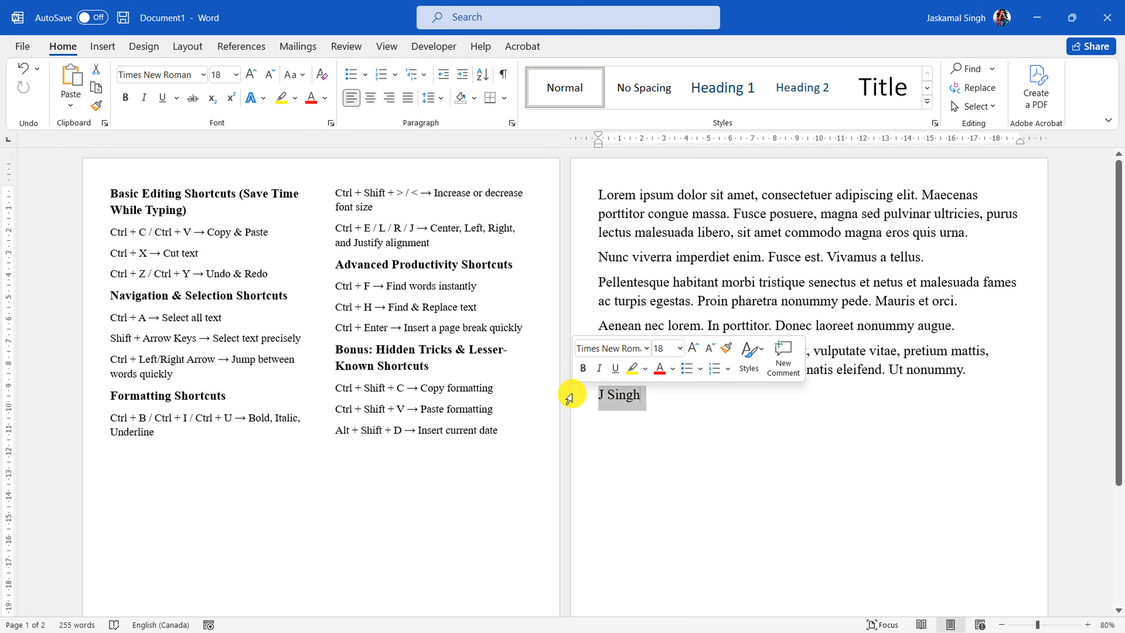
key("Delete")
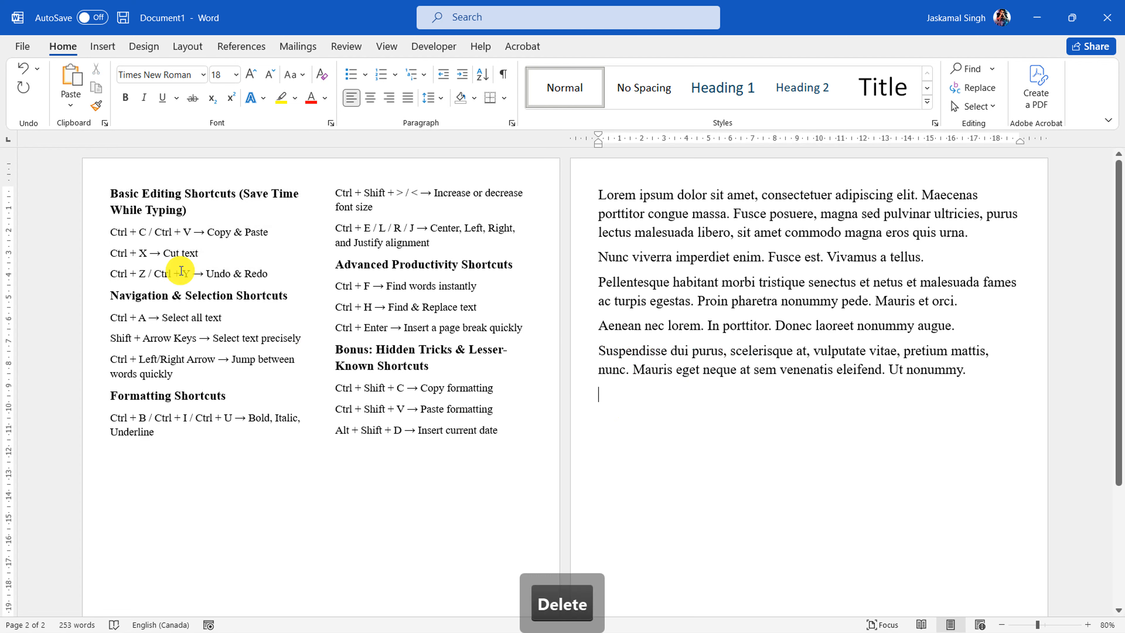
Highlight the Navigation & Selection entries one after another, ending with "Select all text" in the Ctrl + A line
left_click(99, 318)
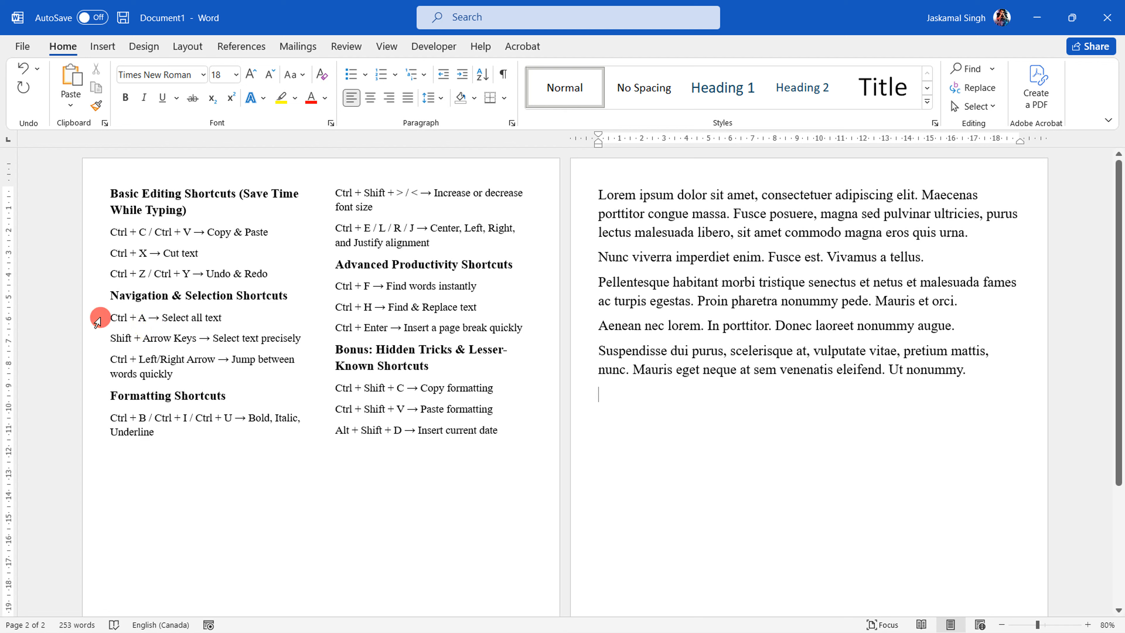
left_click(95, 342)
left_click(95, 364)
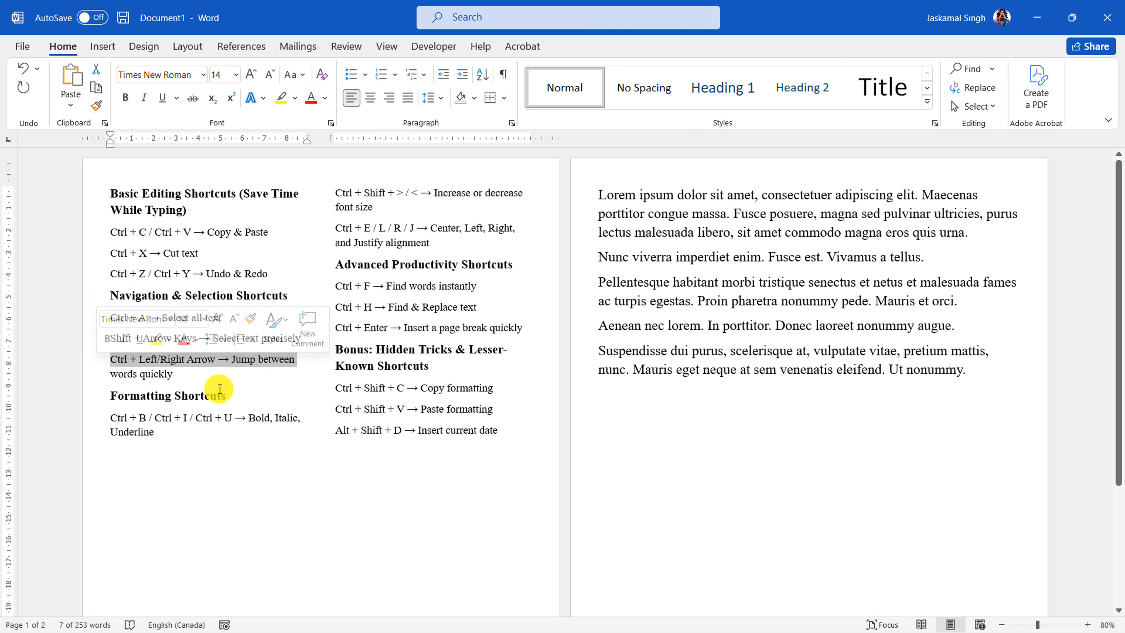
left_click(218, 395)
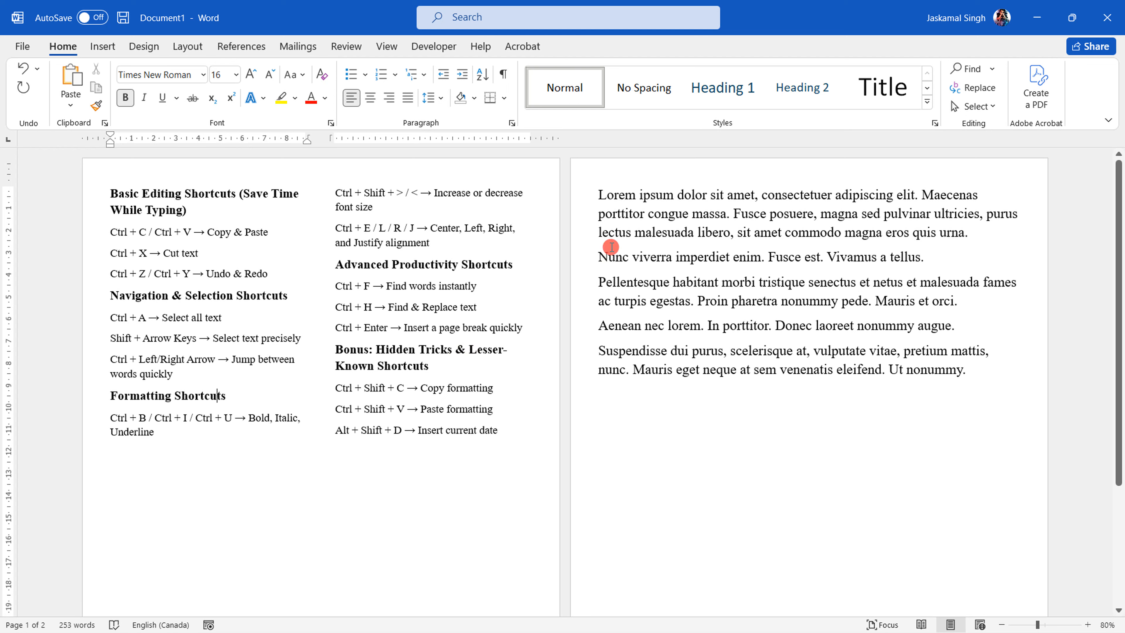
left_click(608, 232)
left_click_drag(222, 318, 162, 318)
Select the entire document, clear the selection, and select everything once more before clearing it again
left_click(709, 261)
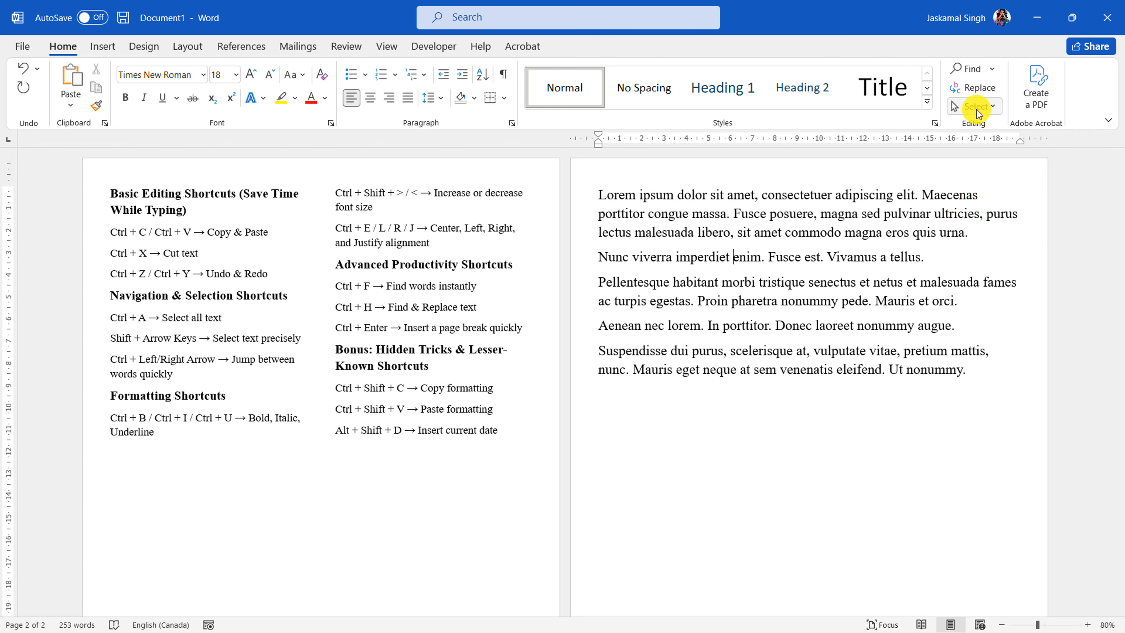
left_click(996, 107)
left_click(987, 126)
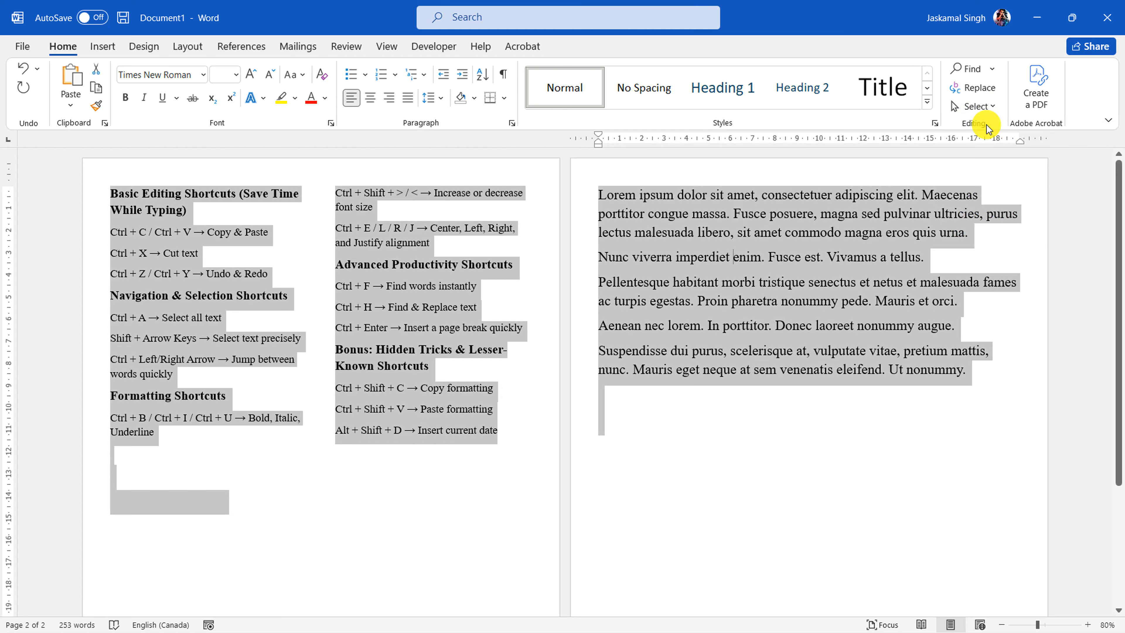
left_click(704, 376)
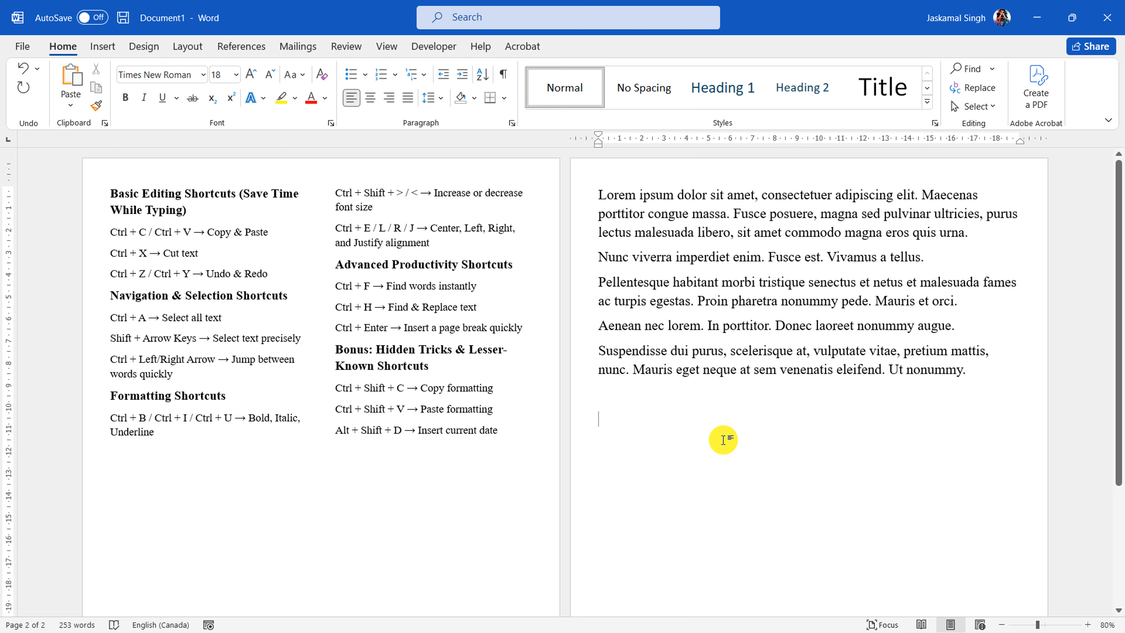
key("ctrl+a")
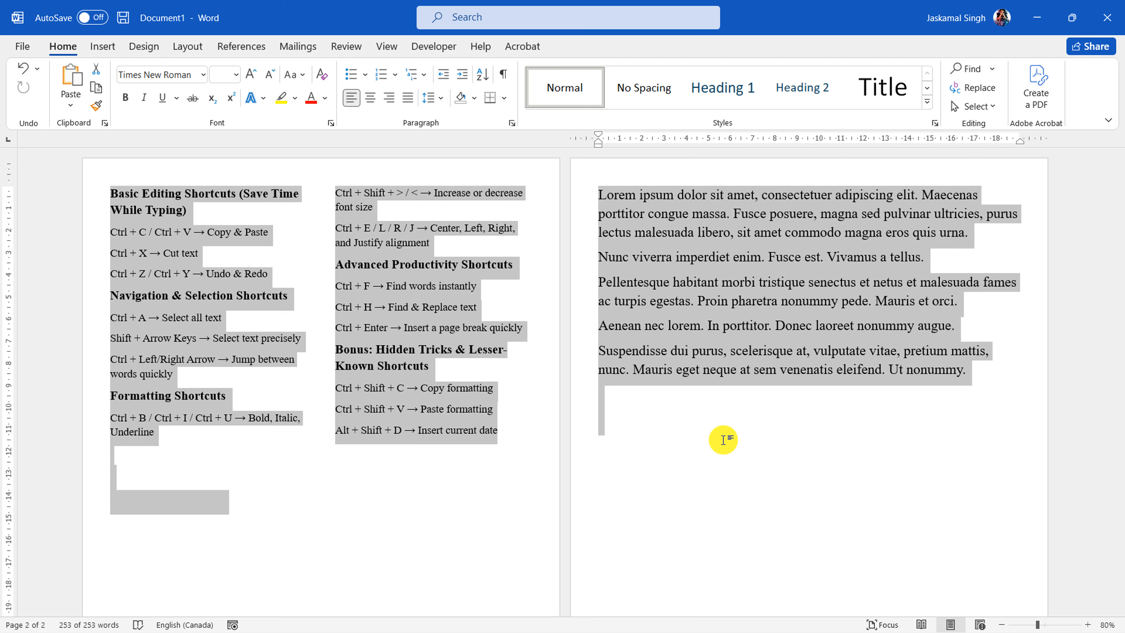
left_click(724, 440)
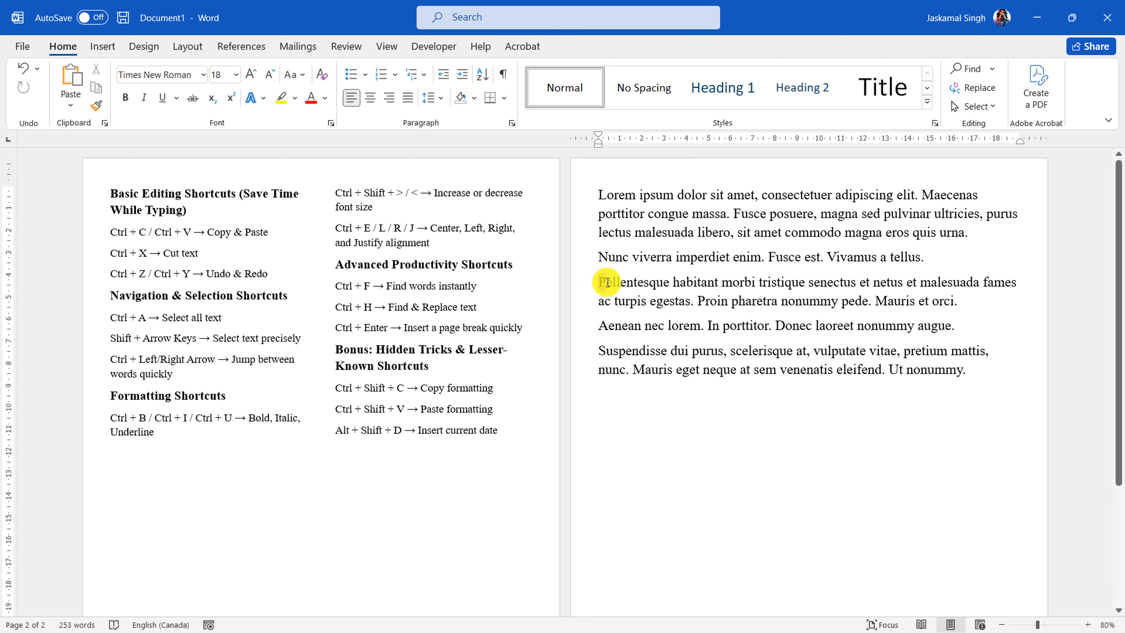
Select and release the opening words of the "Pellentesque" paragraph, and select "Aenean nec" character by character in the next paragraph
left_click_drag(608, 283, 739, 283)
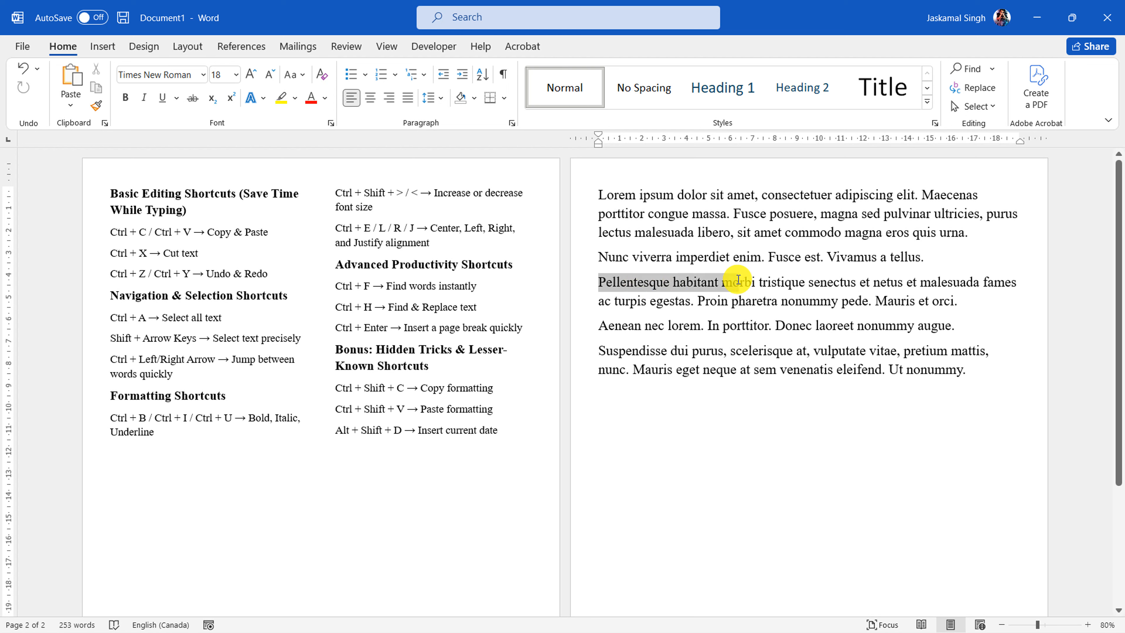
left_click(761, 328)
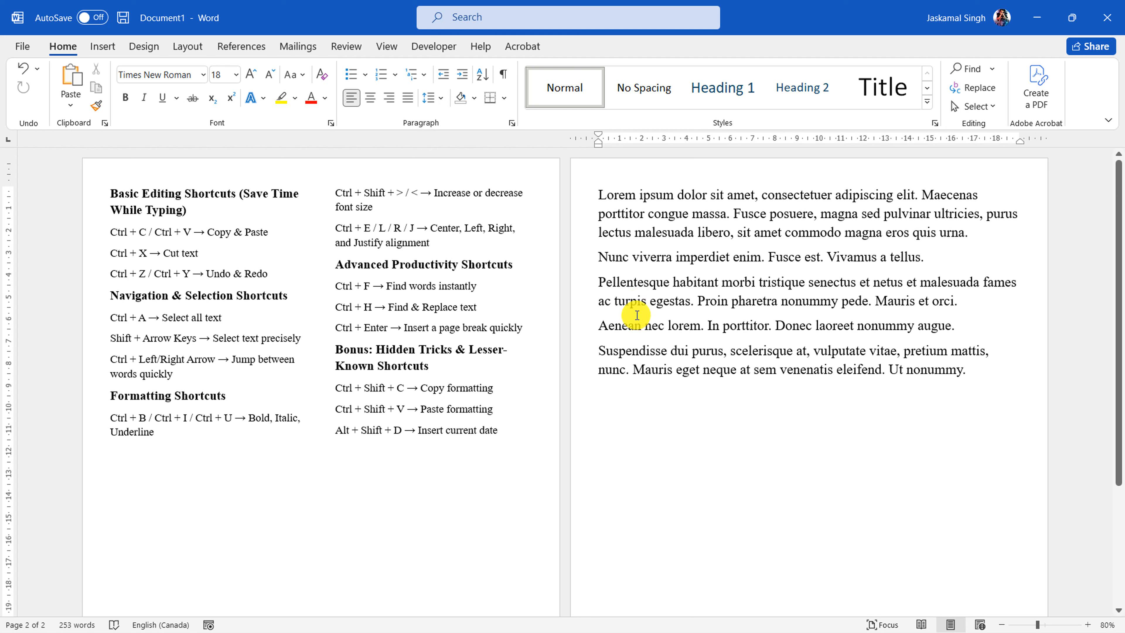
left_click(598, 326)
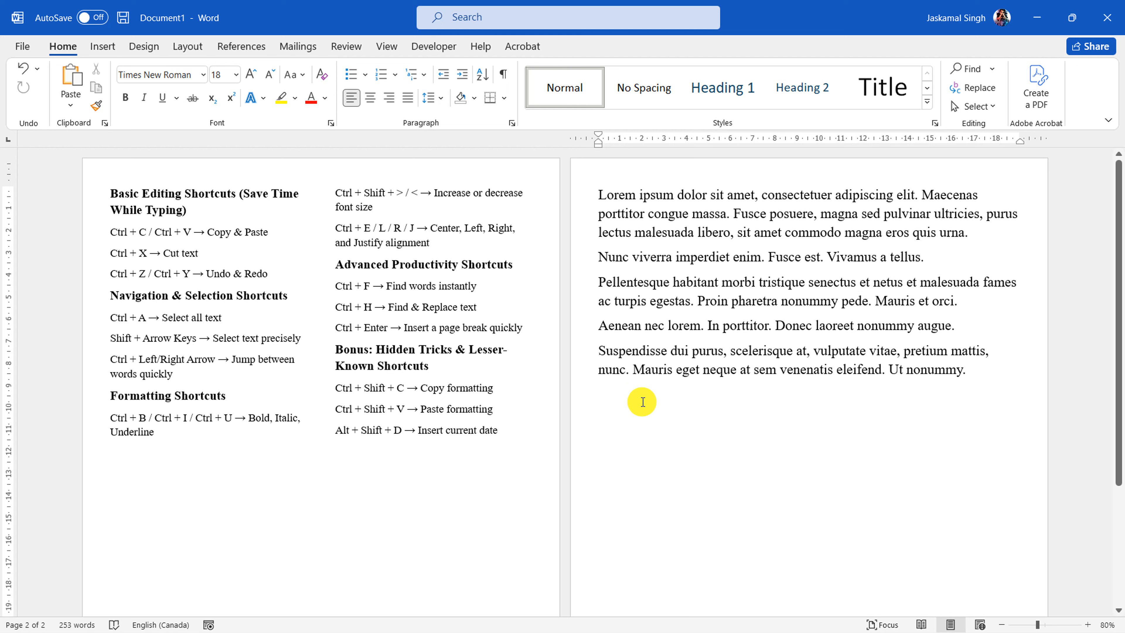
key("shift")
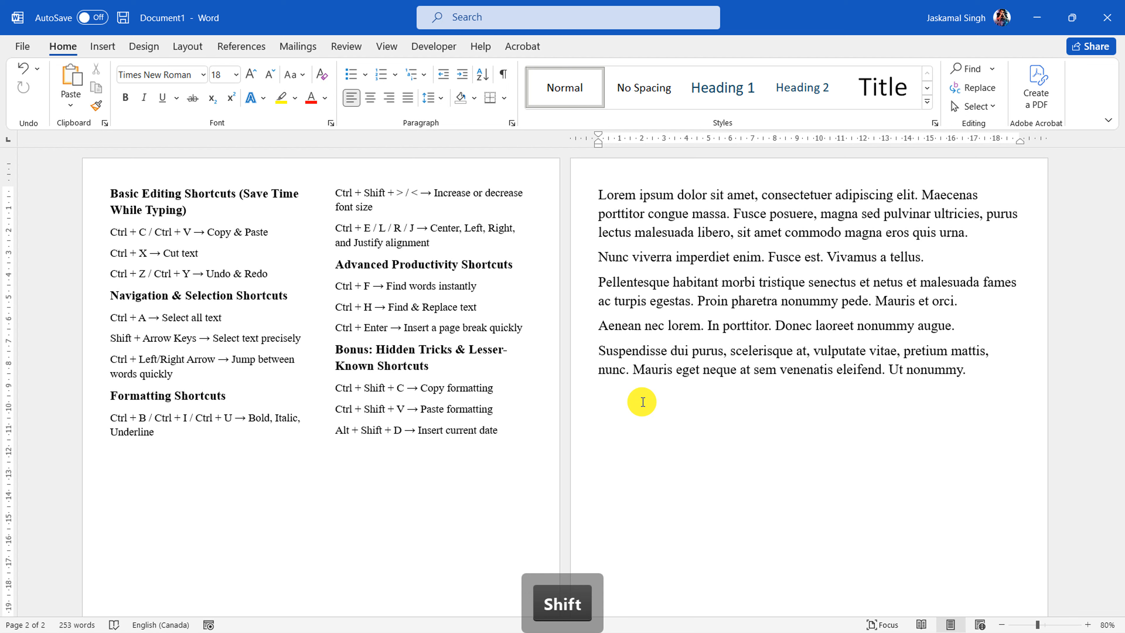
key("shift+Right")
key("shift+Right")
key("shift+Right")
key("shift+Right")
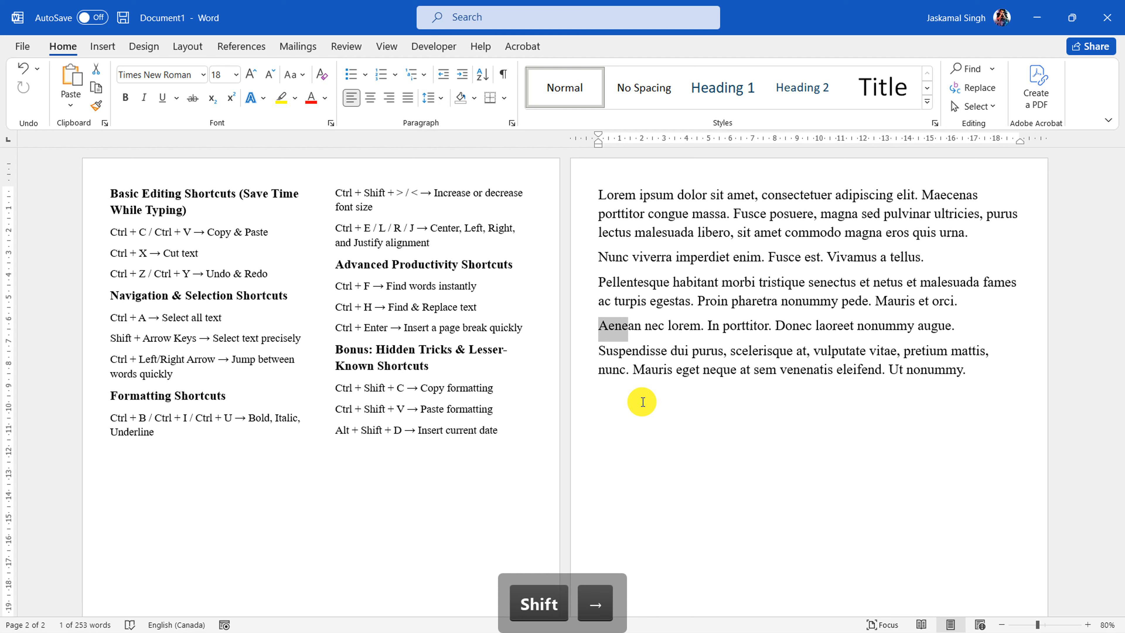
key("shift+Right")
key("shift+Right")
key("shift+Right")
key("shift+Right")
key("shift+Right")
key("shift+Right")
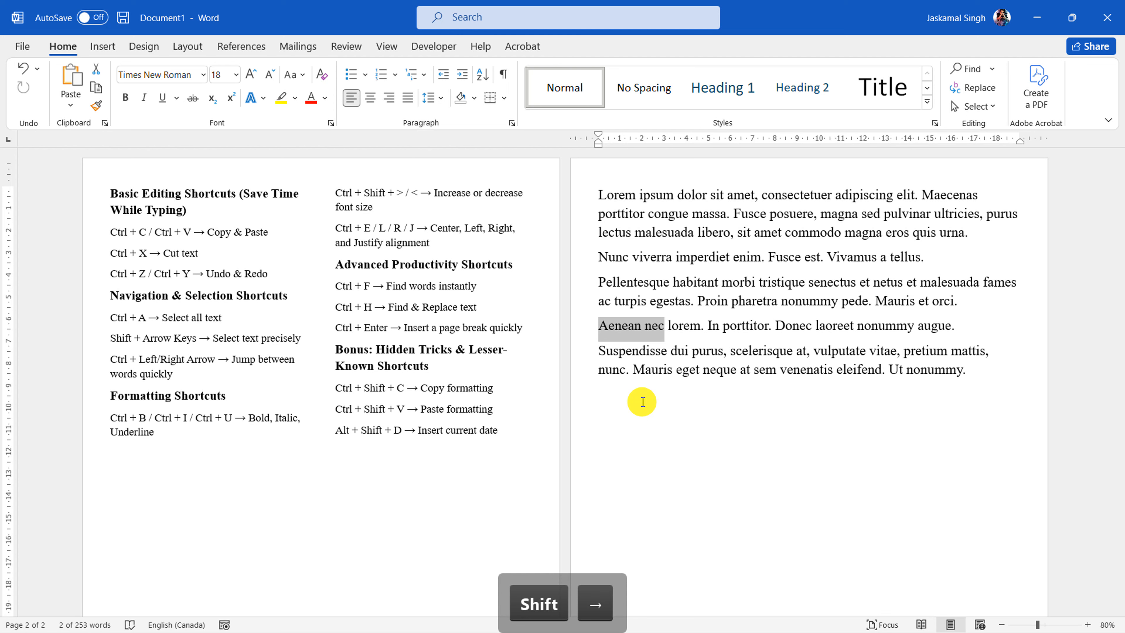
Adjust the selection by single characters, and move its end up to just after "Pellentesque" in the paragraph above
key("shift+Left")
key("shift+Left")
key("shift+Right")
key("shift+Right")
key("shift+Right")
key("shift+Up")
key("shift+Up")
key("shift+Up")
key("shift+Up")
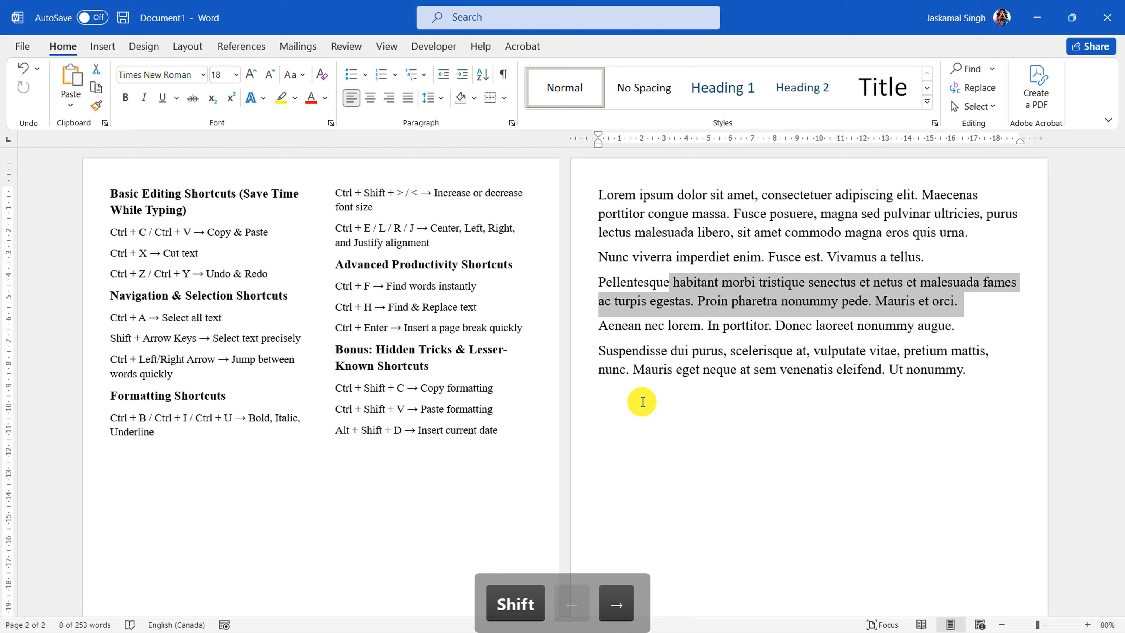
Move the selection's end down line by line, from the start of "Aenean" into the word "Mauris" in the last paragraph
key("shift+Down")
key("shift+Down")
key("shift+Down")
key("shift+Down")
key("shift+Down")
key("shift+Down")
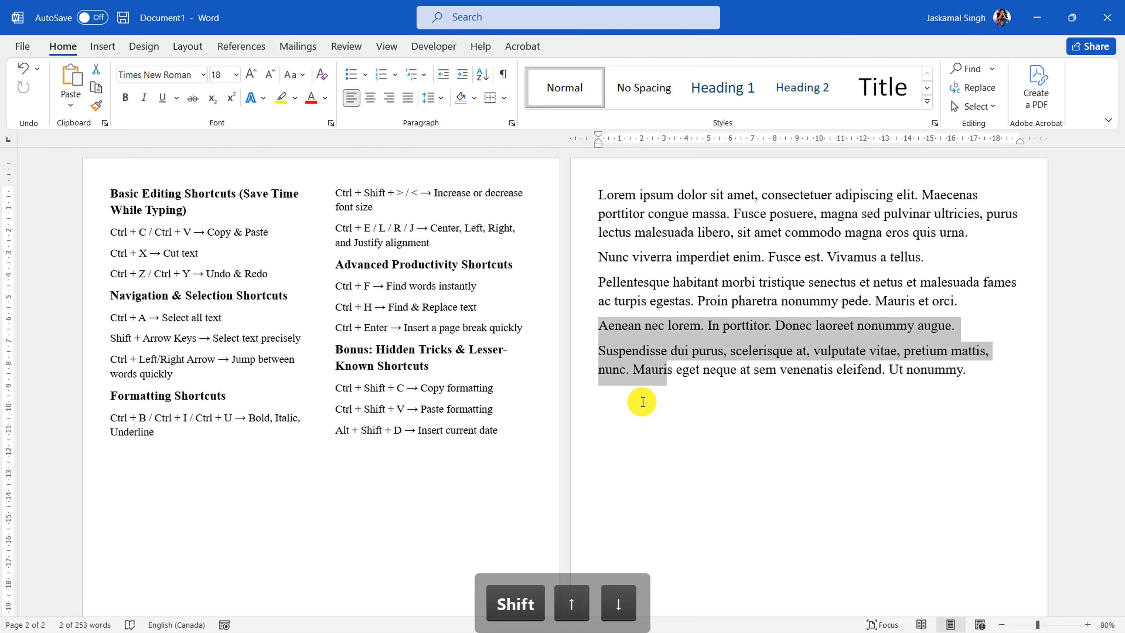
Extend the selection character by character along the last line, up to the first letter of "eleifend"
key("shift+Right")
key("shift+Right")
key("shift+Right")
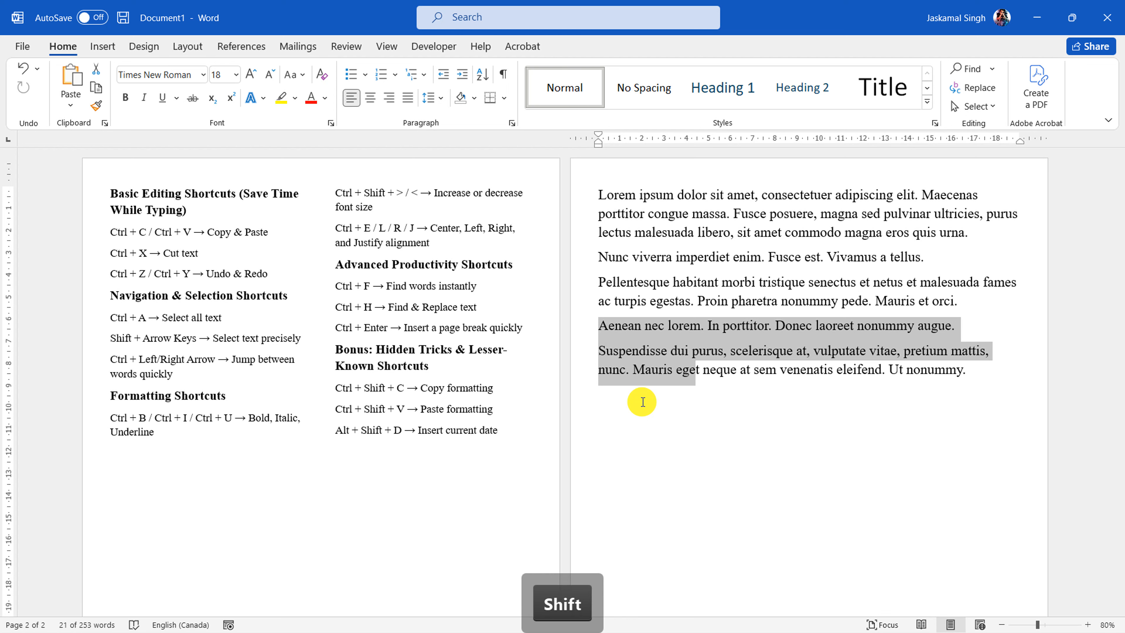
key("shift+Right")
key("shift+Right")
key("shift+Right")
key("shift+Right")
key("shift+Right")
key("shift+Right")
key("shift+Right")
key("shift+Right")
key("shift+Right")
key("shift+Right")
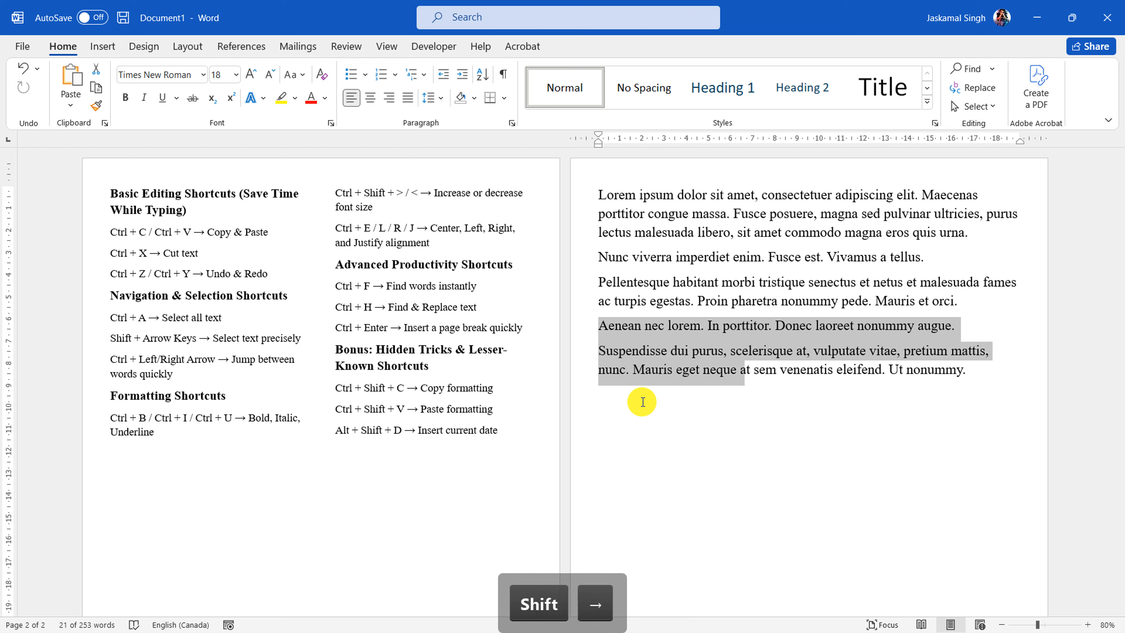
key("shift+Right")
key("shift+Right")
key("shift+Right")
key("shift+Right")
key("shift+Right")
key("shift+Right")
key("shift+Right")
key("shift+Right")
key("shift+Right")
key("shift+Right")
key("shift+Right")
key("shift+Right")
key("shift+Right")
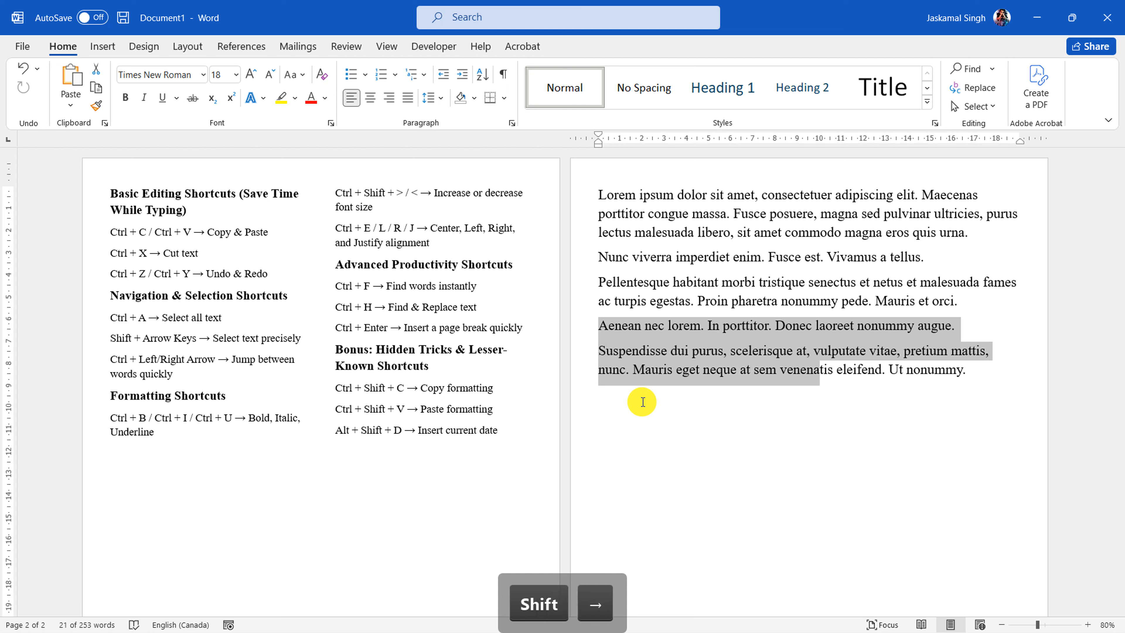
key("shift+Right")
key("shift+Right")
key("shift+Right")
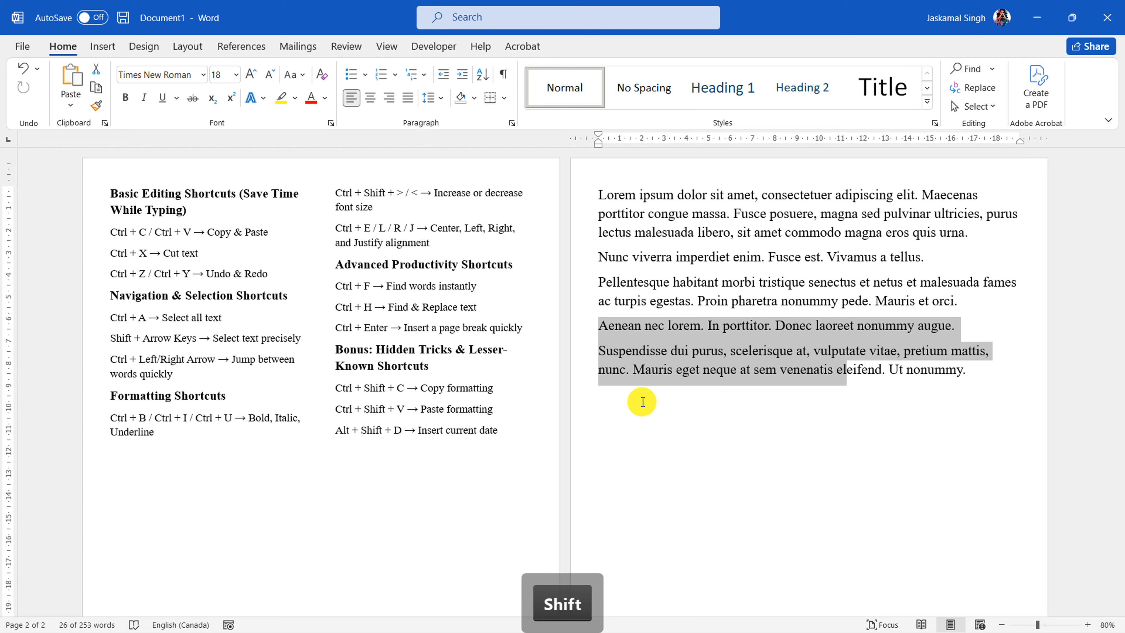
Clear the selection and highlight "Select text precisely" in the Shift + Arrow Keys line of the shortcut list
left_click(643, 402)
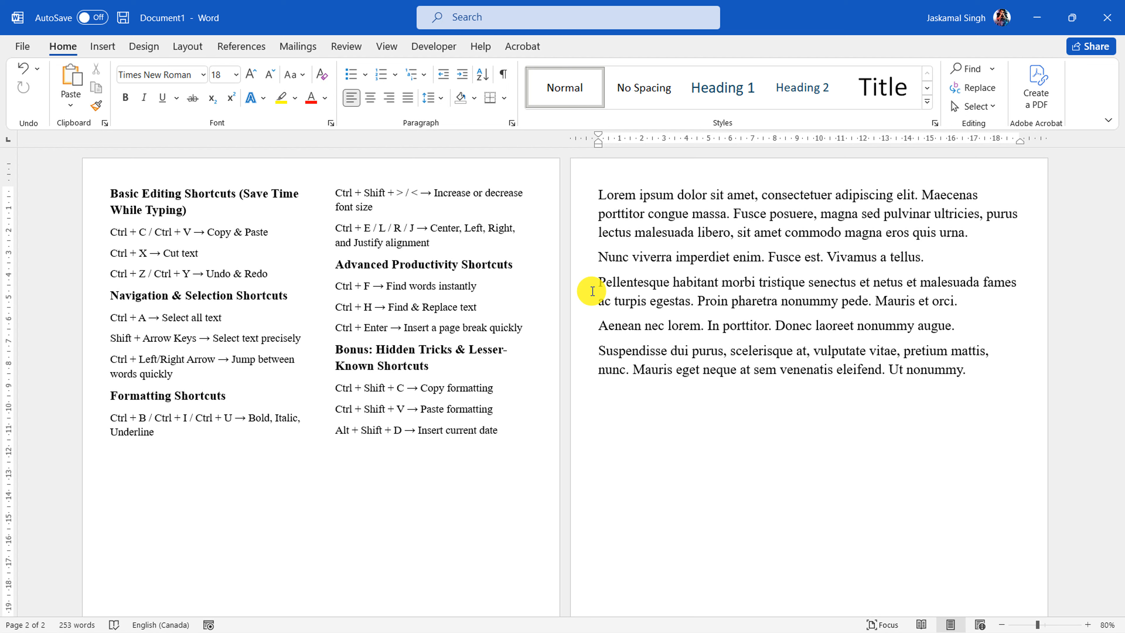
left_click_drag(213, 337, 286, 356)
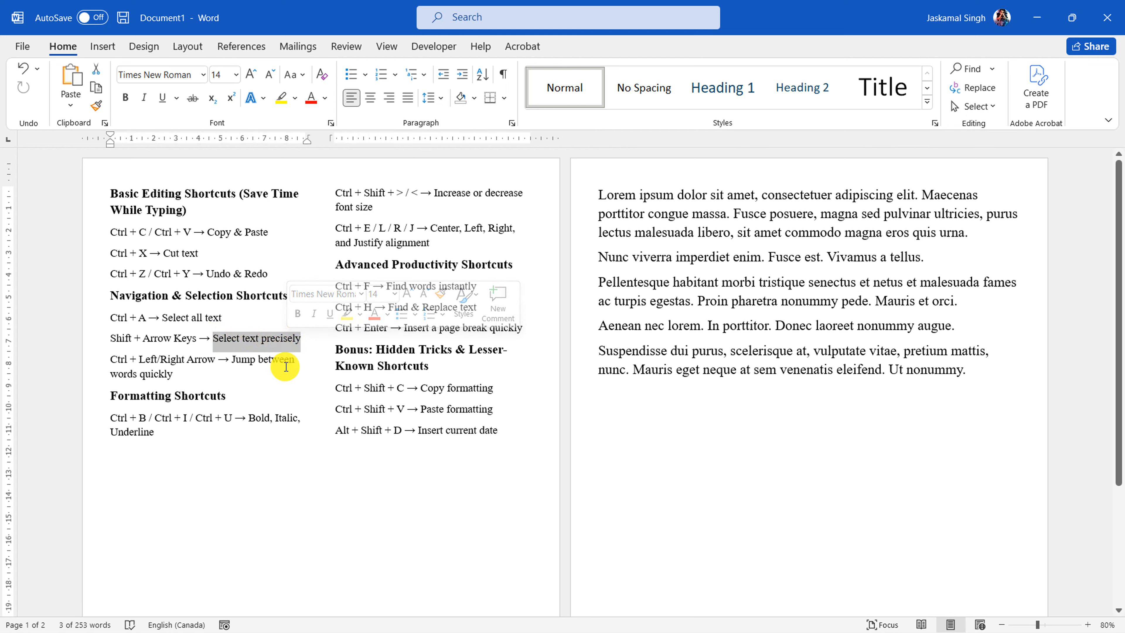
Place the cursor at the start of the first Lorem ipsum paragraph and move it character by character to just after "dolor"
left_click(154, 358)
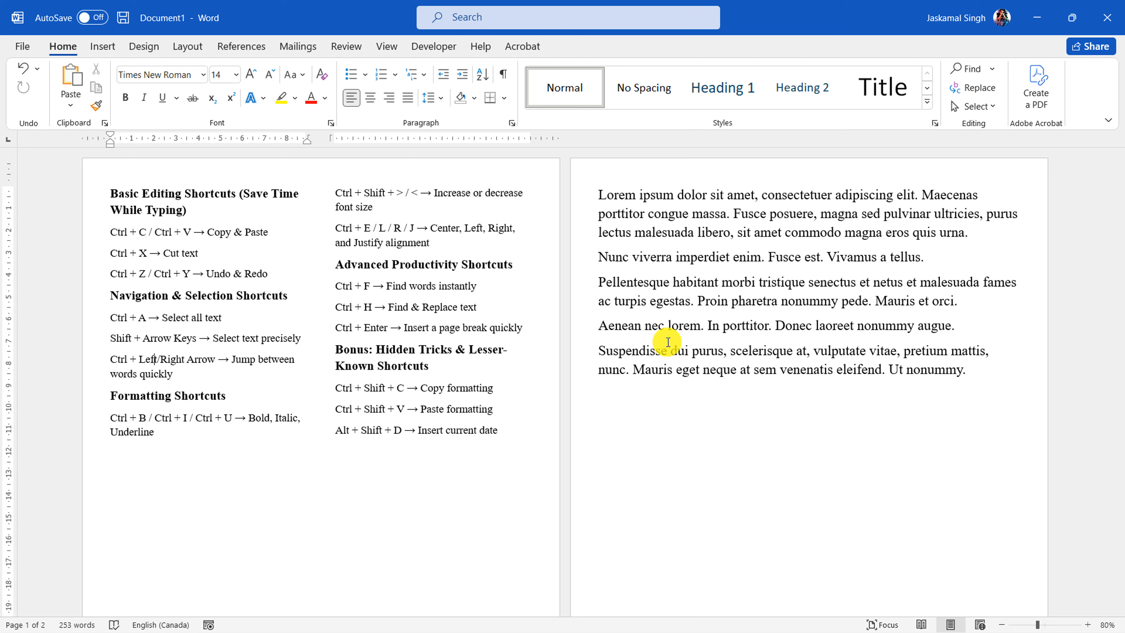
left_click(600, 194)
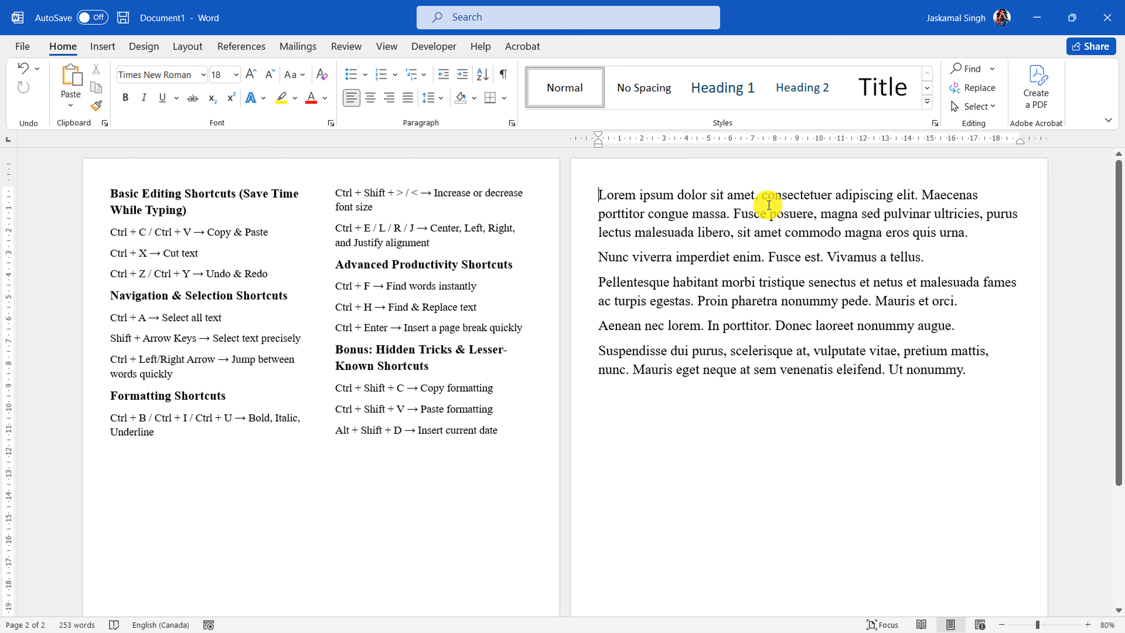
left_click(596, 198)
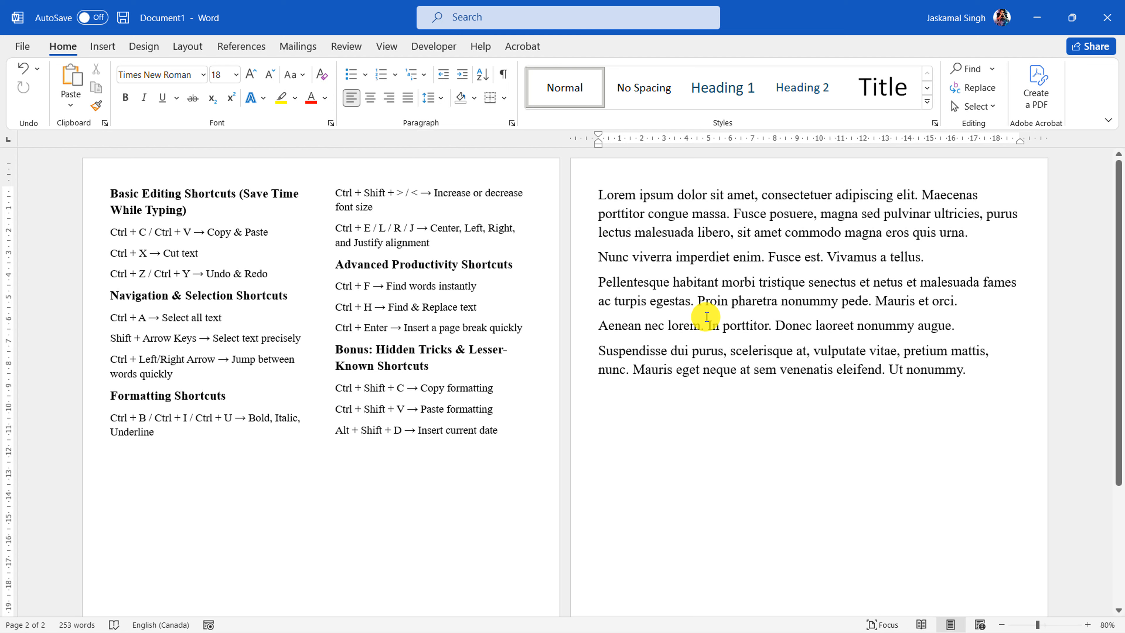
left_click(758, 195)
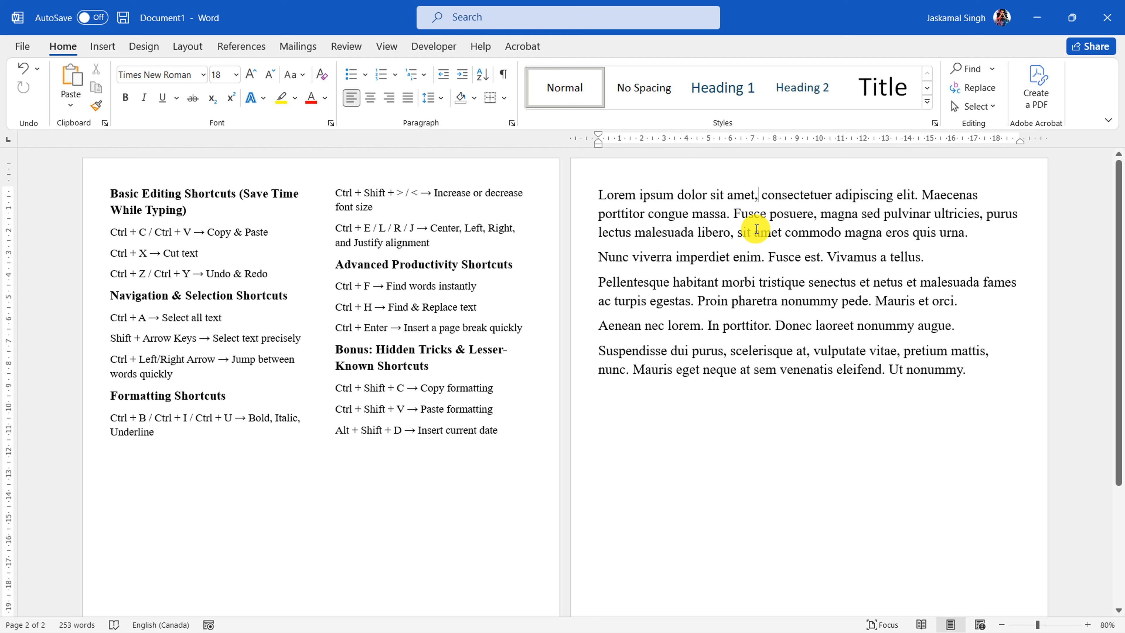
left_click(596, 194)
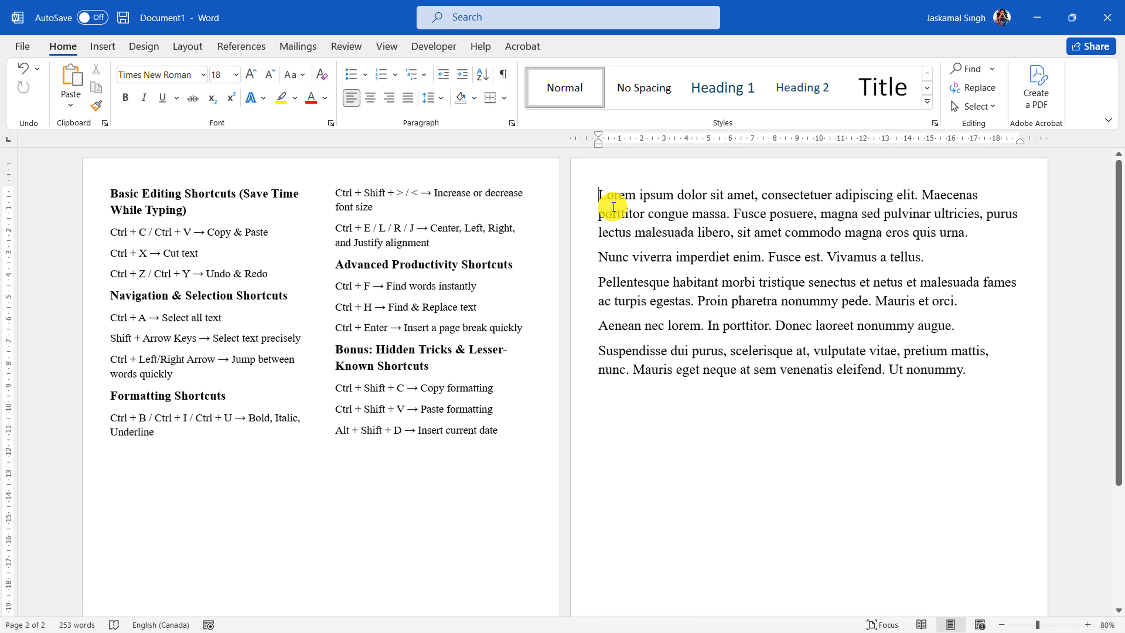
key("Right")
key("Right")
key("Right")
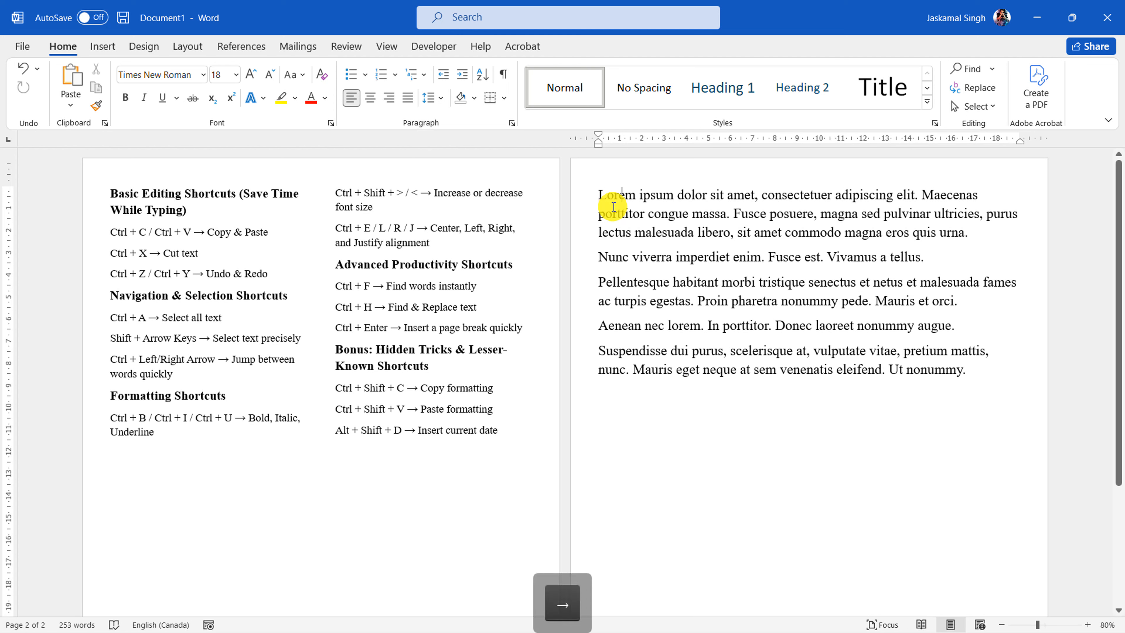
key("Right")
key("Right")
key("Right")
key("Right")
key("Right")
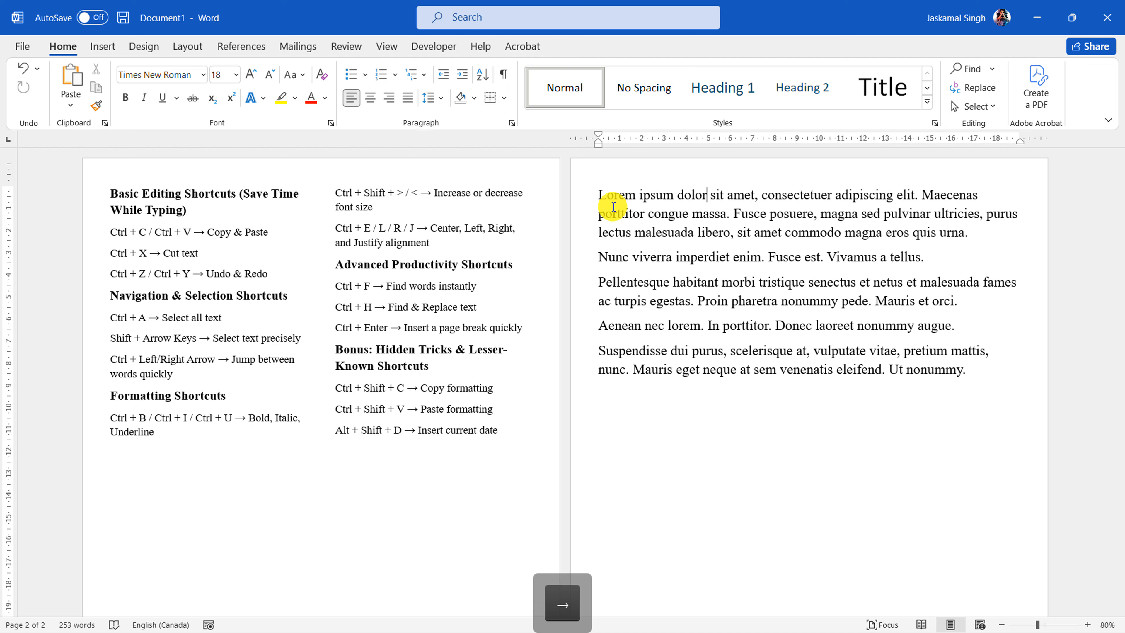
Jump the cursor word by word from the end of "dolor" to the start of "consectetuer"
key("ctrl")
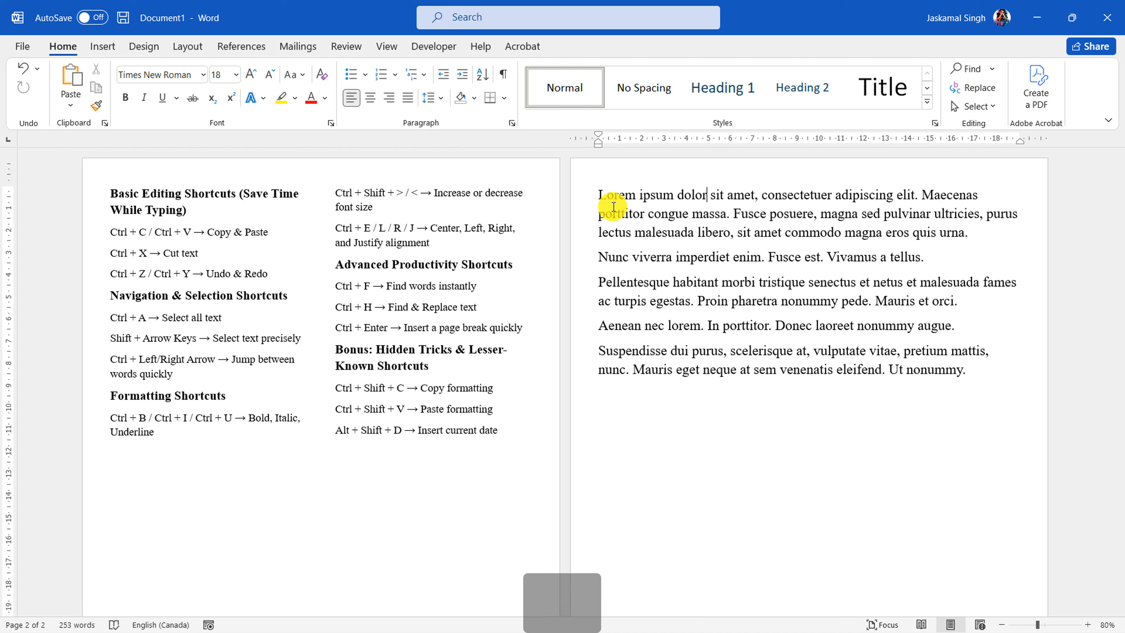
key("ctrl+Right")
key("ctrl+Right")
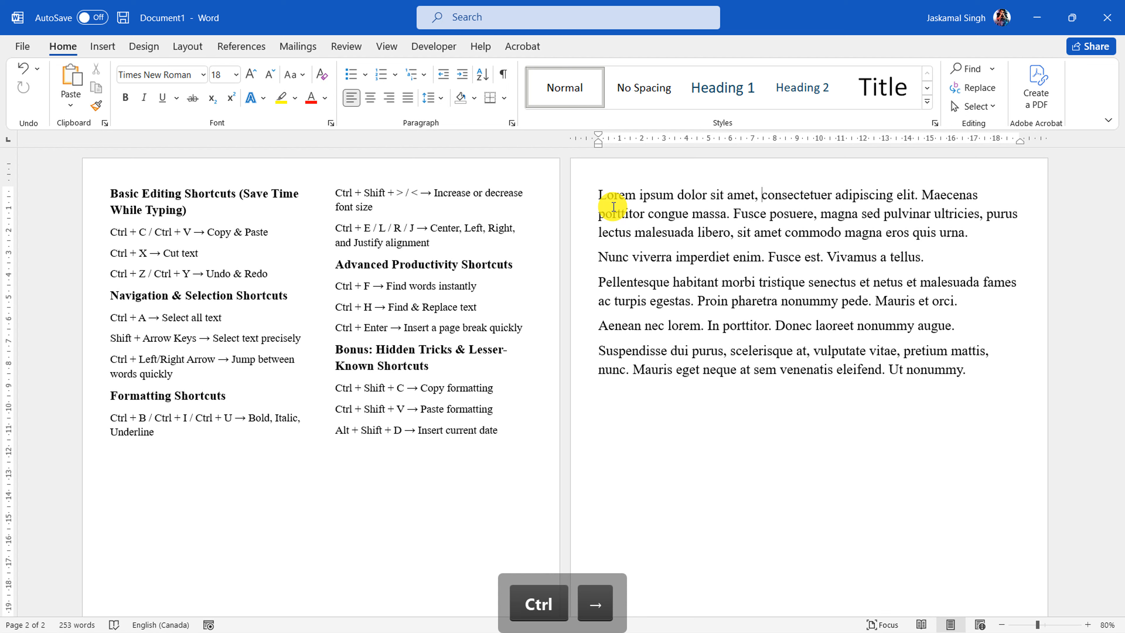
Return the cursor to the start of the first paragraph and jump word by word to the start of "porttitor"
left_click(583, 193)
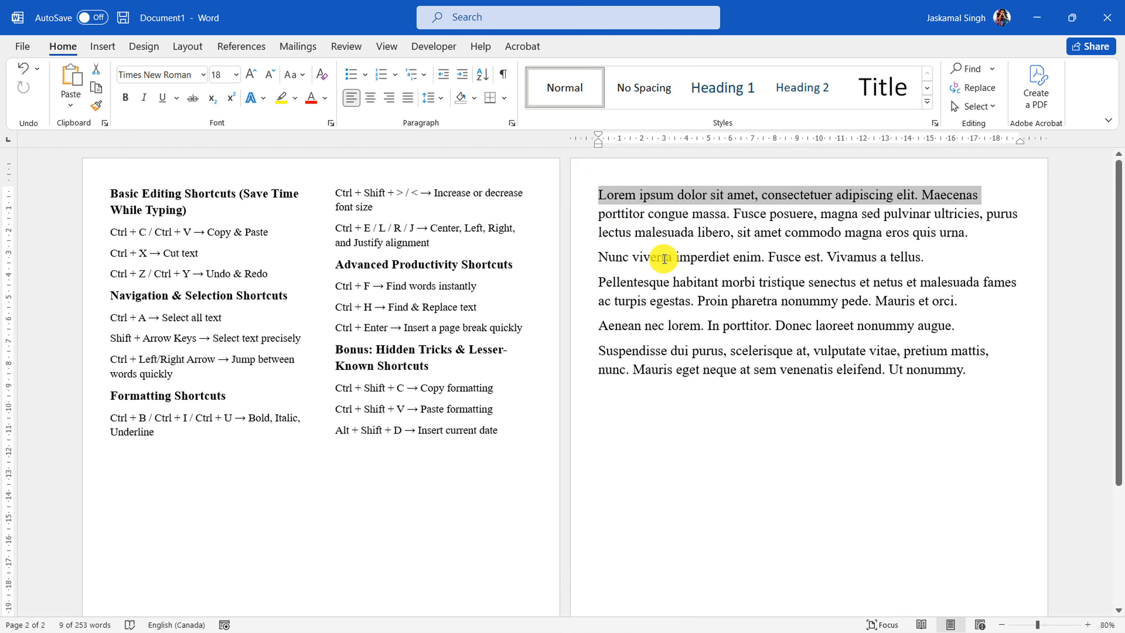
left_click(601, 196)
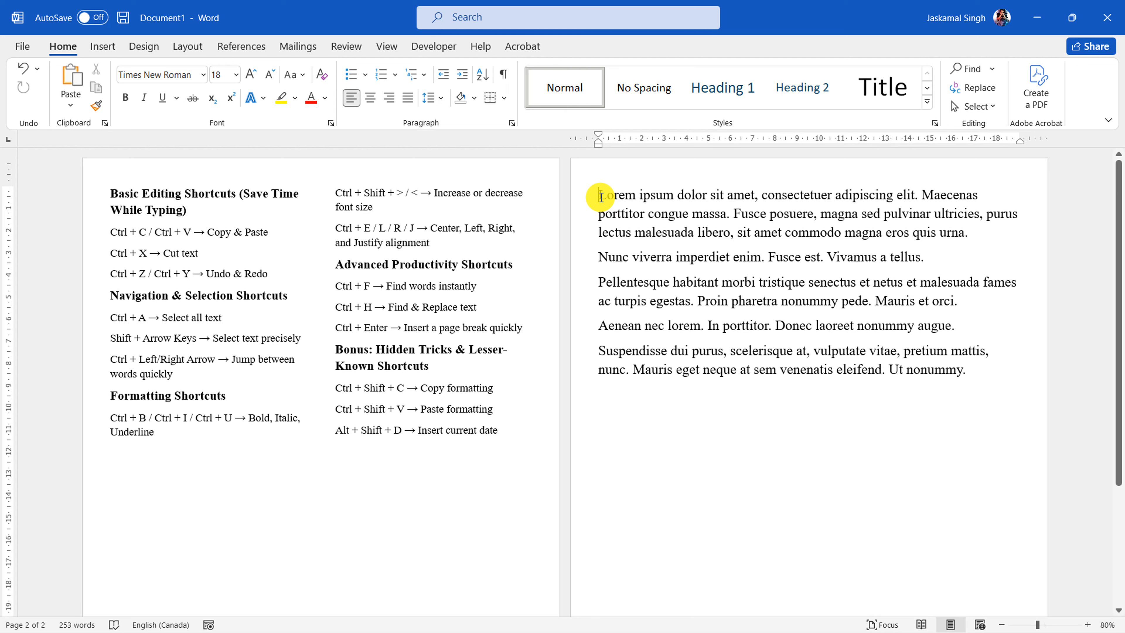
key("ctrl")
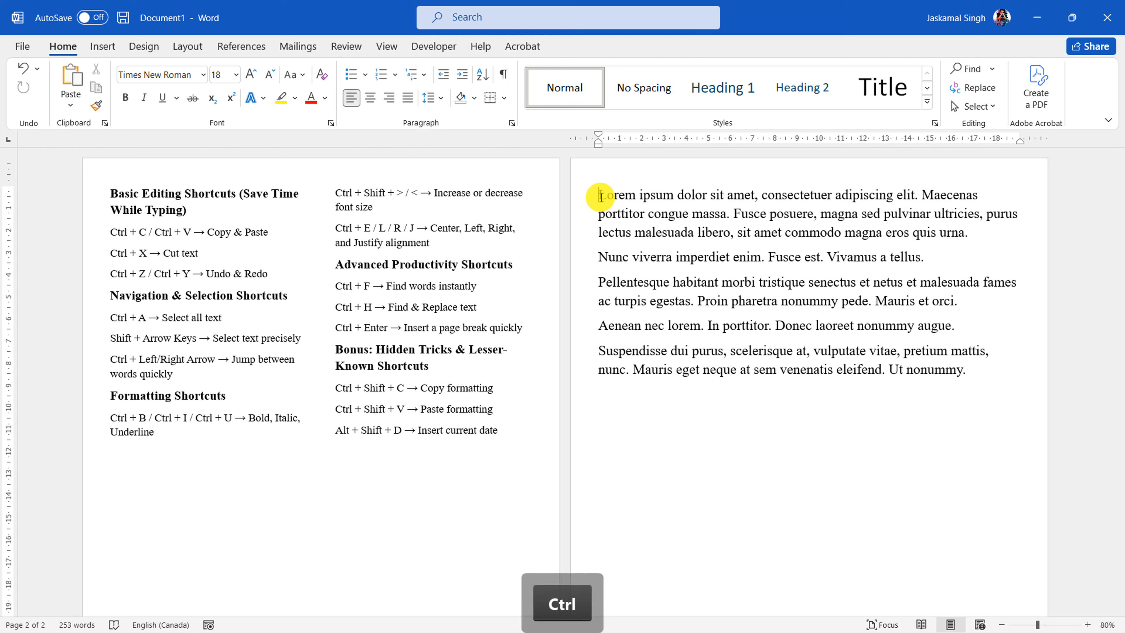
key("ctrl+Right")
key("ctrl+Right")
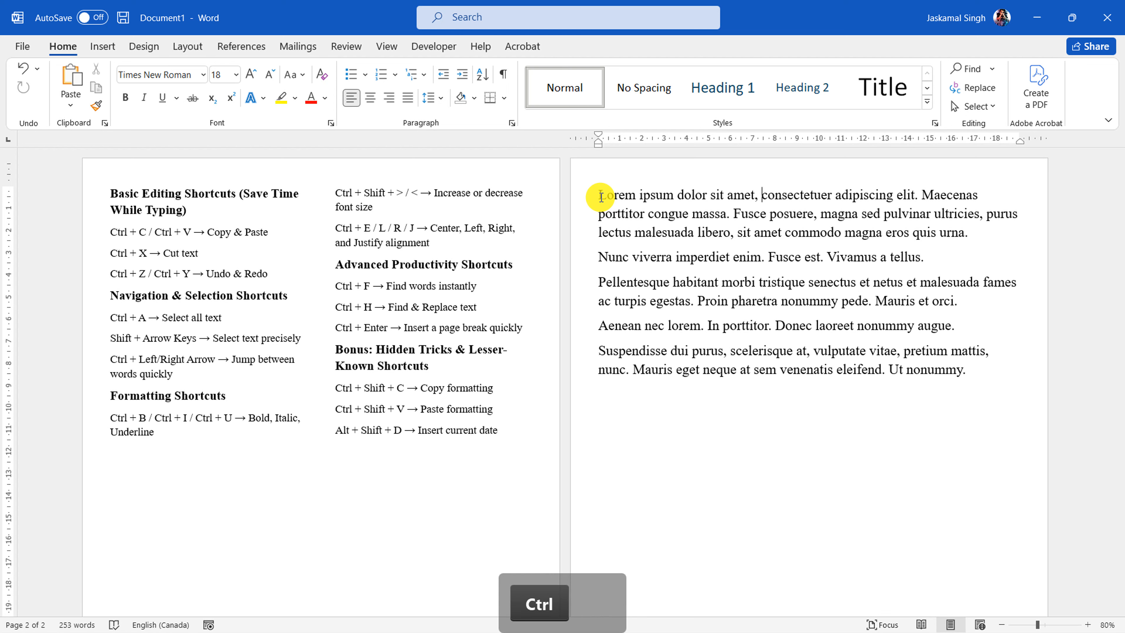
key("ctrl+Right")
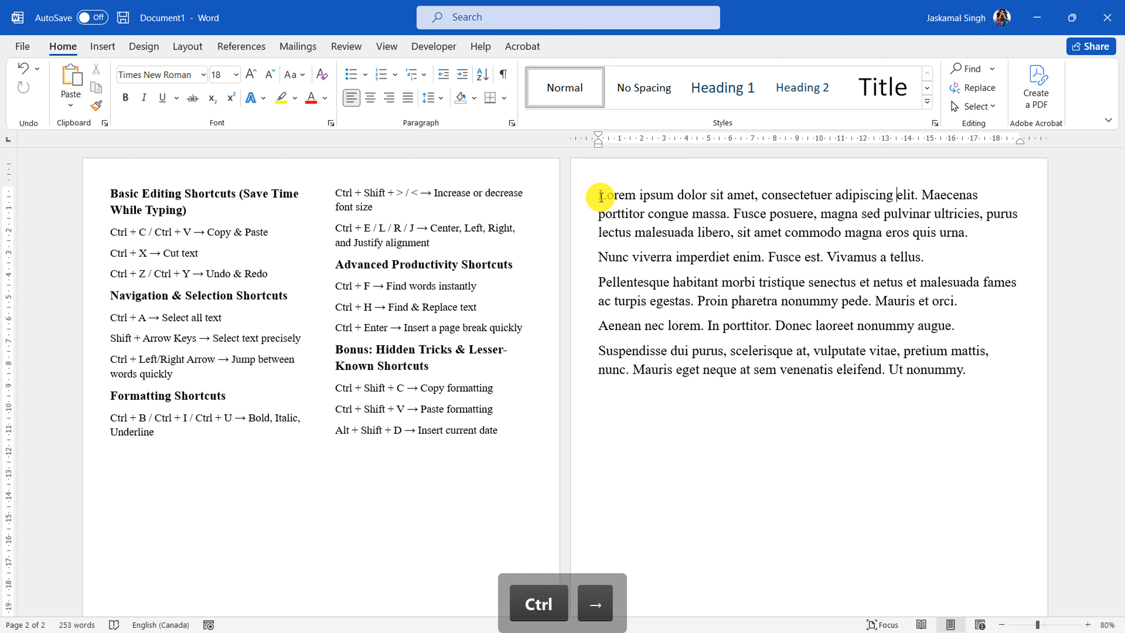
key("ctrl+Right")
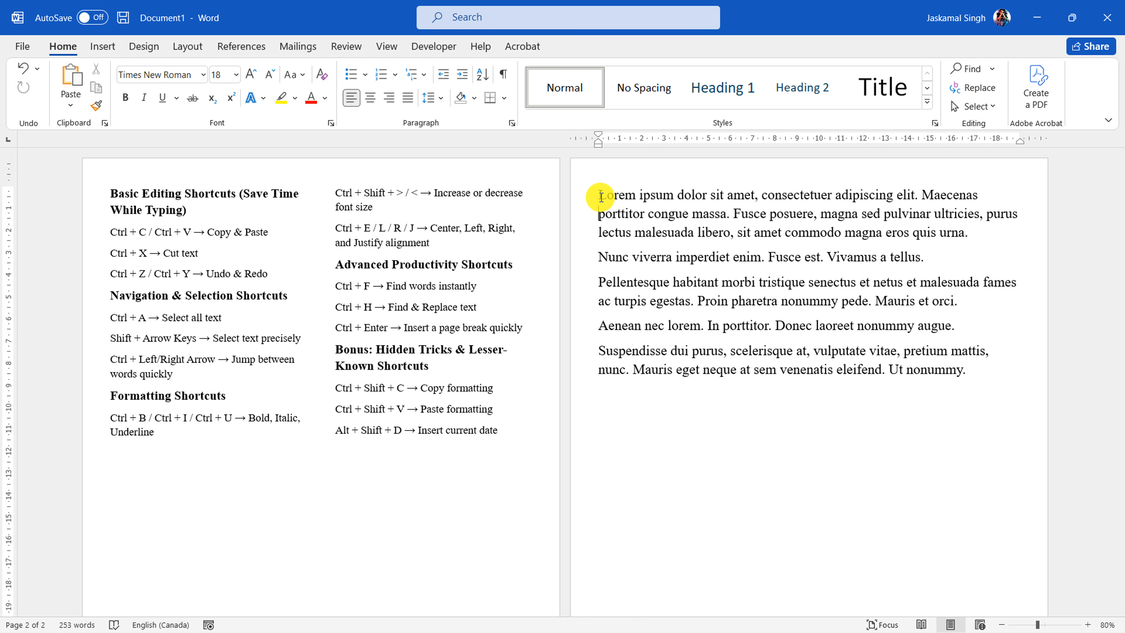
Highlight "Jump between words quickly" in the Ctrl + Left/Right Arrow line of the shortcut list and clear the selection
left_click(174, 373)
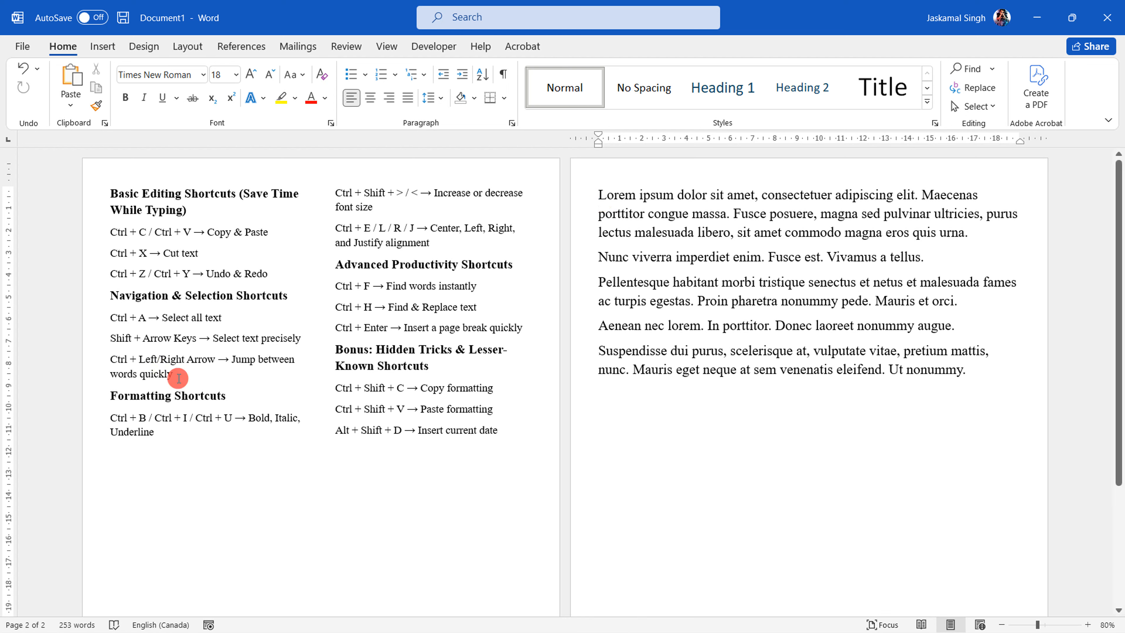
key("ctrl+shift+Left")
key("ctrl+shift+Left")
key("ctrl+shift+Left")
key("ctrl+shift+Left")
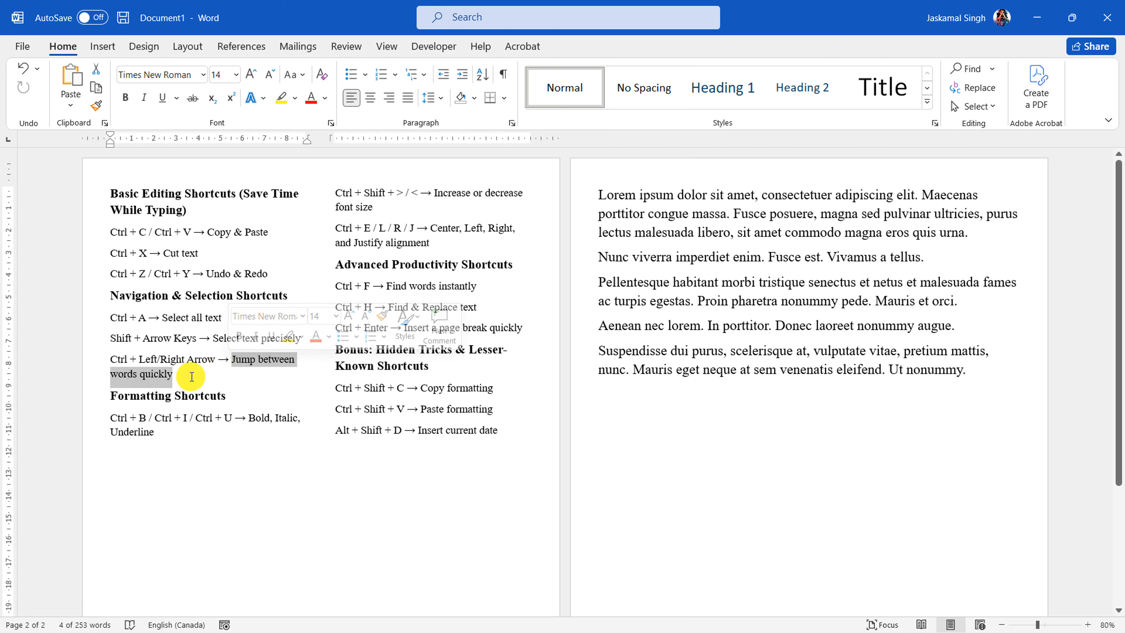
left_click(216, 371)
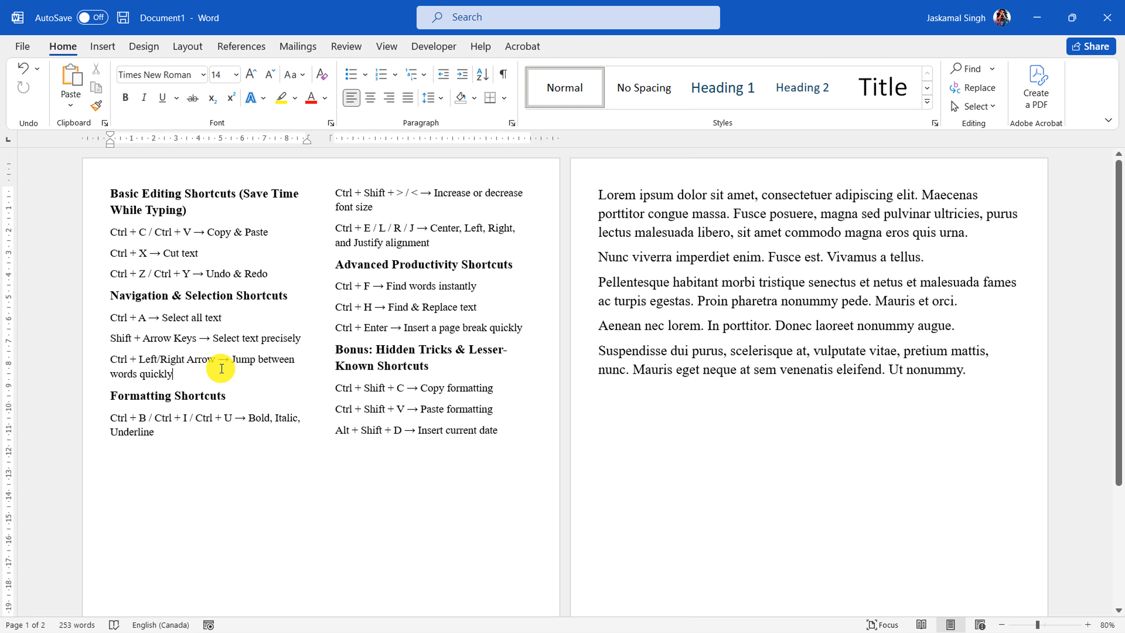
Highlight the Navigation & Selection lines and the Formatting Shortcuts section in turn, and place the cursor below the Lorem ipsum text
left_click_drag(214, 364, 112, 299)
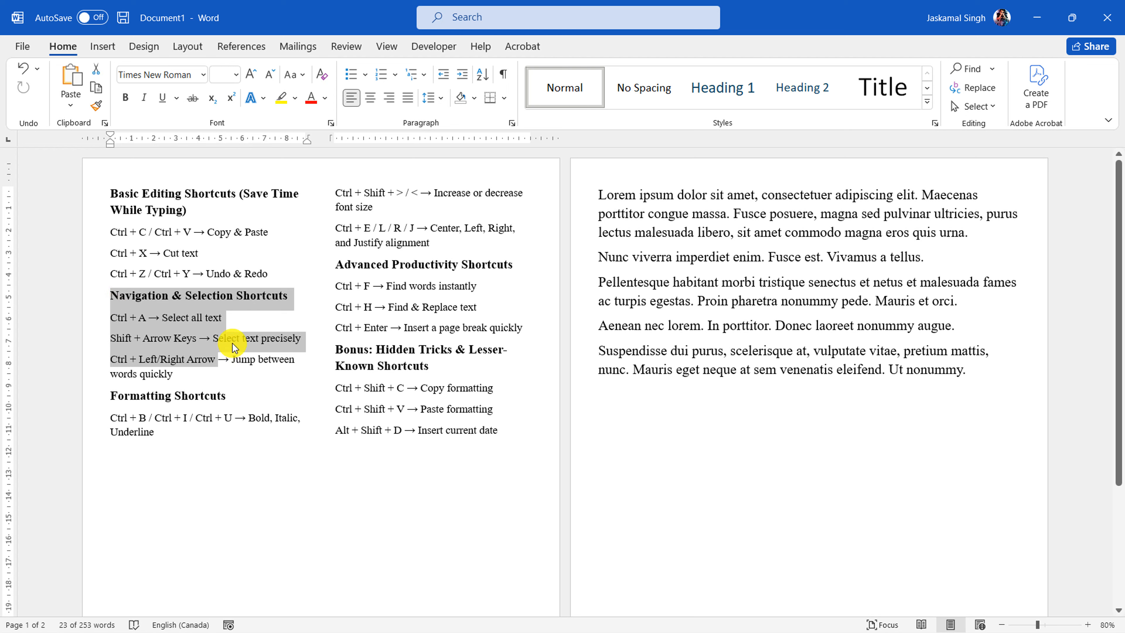
left_click(206, 418)
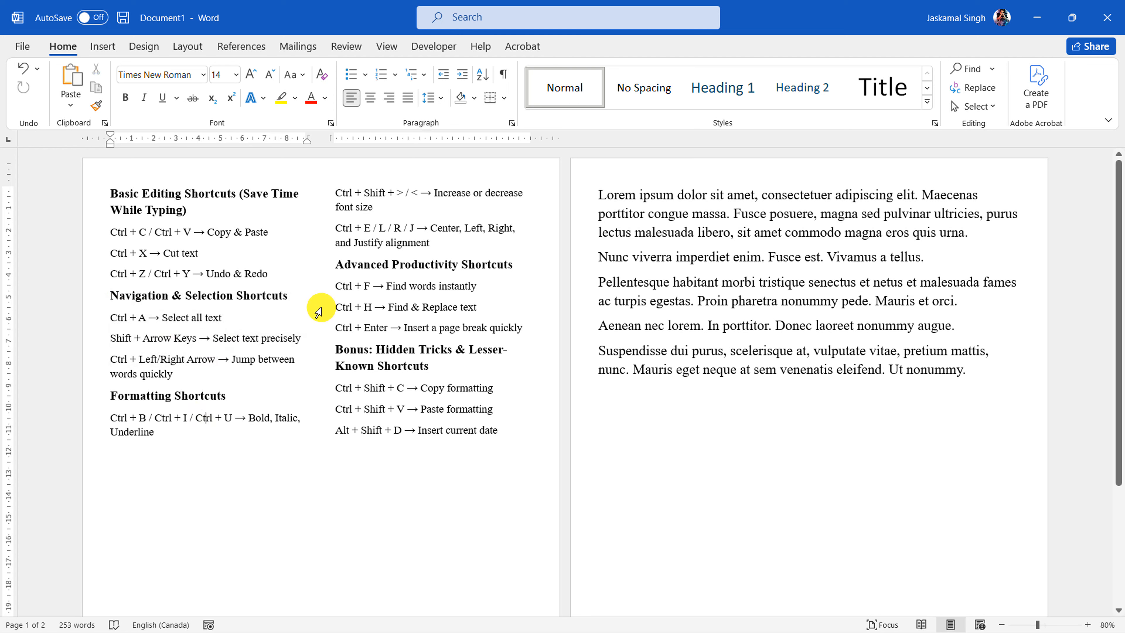
left_click_drag(96, 400, 434, 243)
left_click(692, 397)
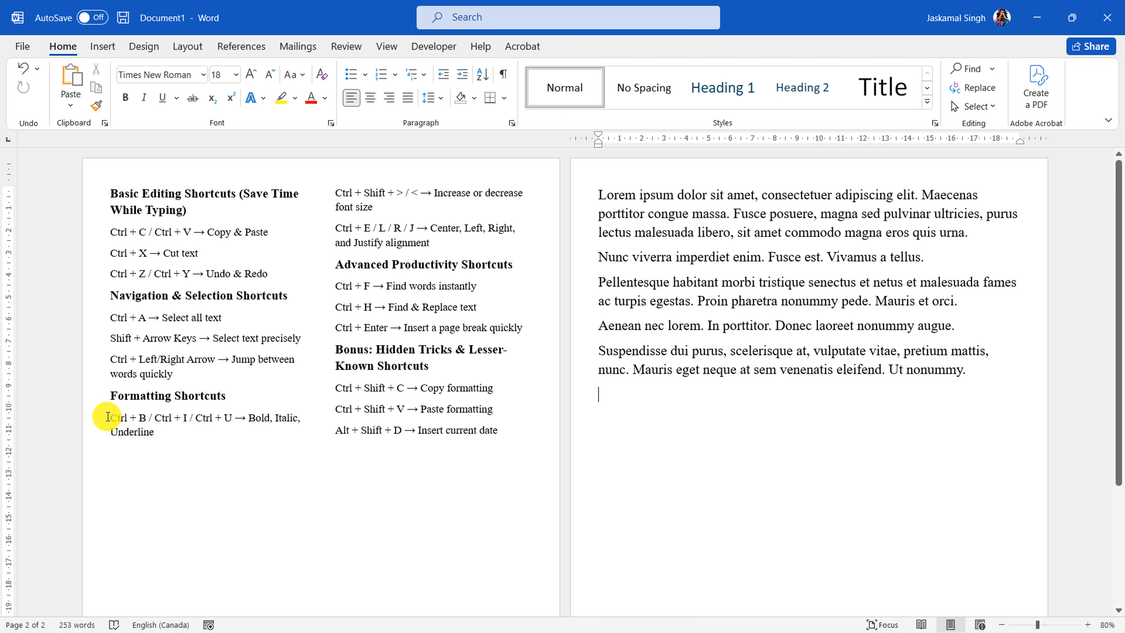
Highlight the key combinations in the Bold, Italic, Underline line of the shortcut list, ending on the letter "U"
left_click_drag(110, 417, 245, 427)
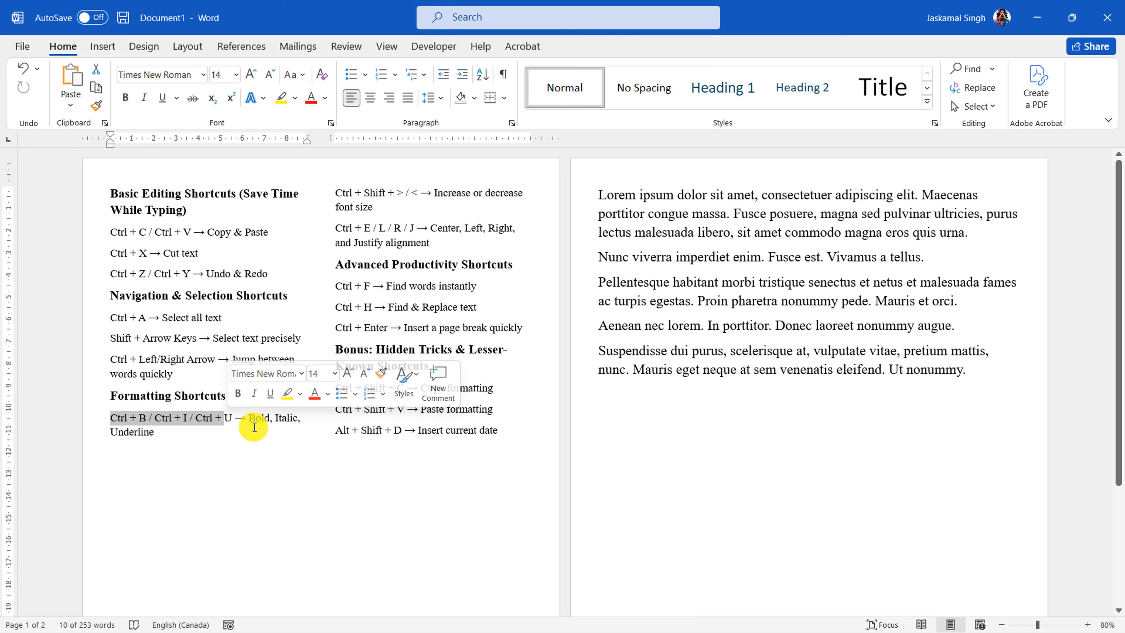
left_click(254, 427)
left_click_drag(135, 419, 231, 419)
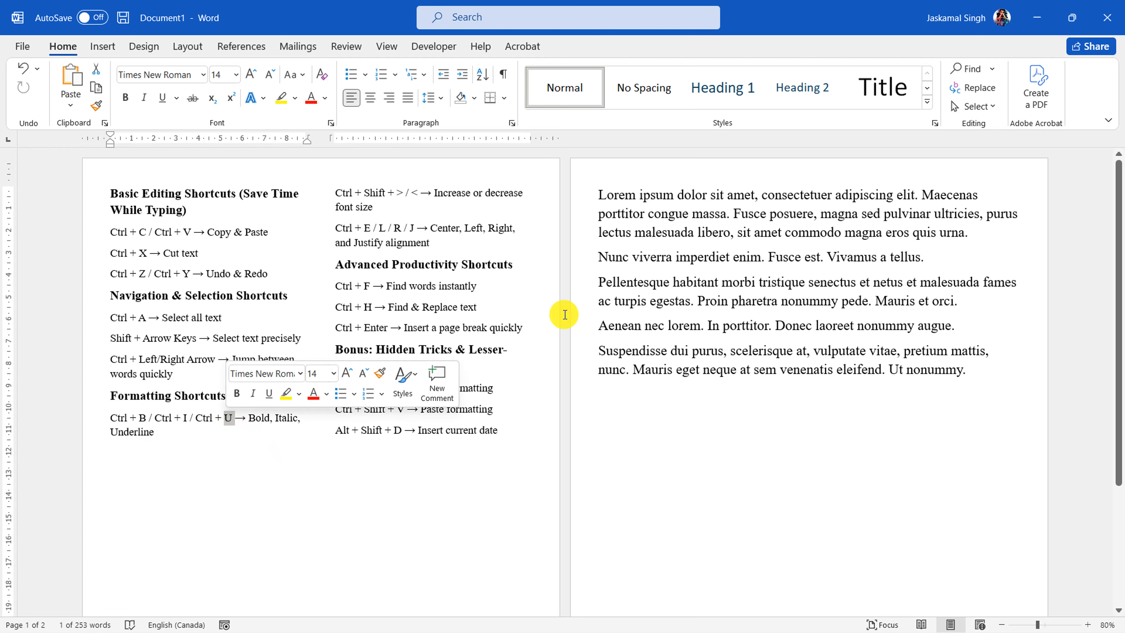
Select the whole first Lorem ipsum paragraph, make it bold, and remove the bold again
left_click_drag(583, 214, 582, 228)
double_click(574, 194)
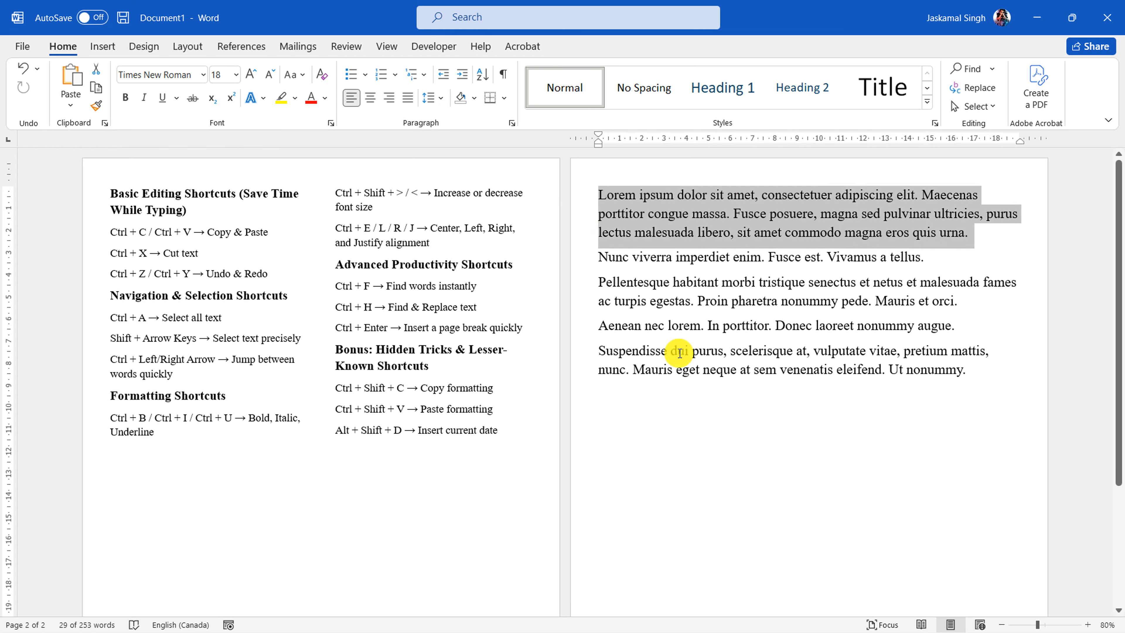
key("ctrl")
key("ctrl+b")
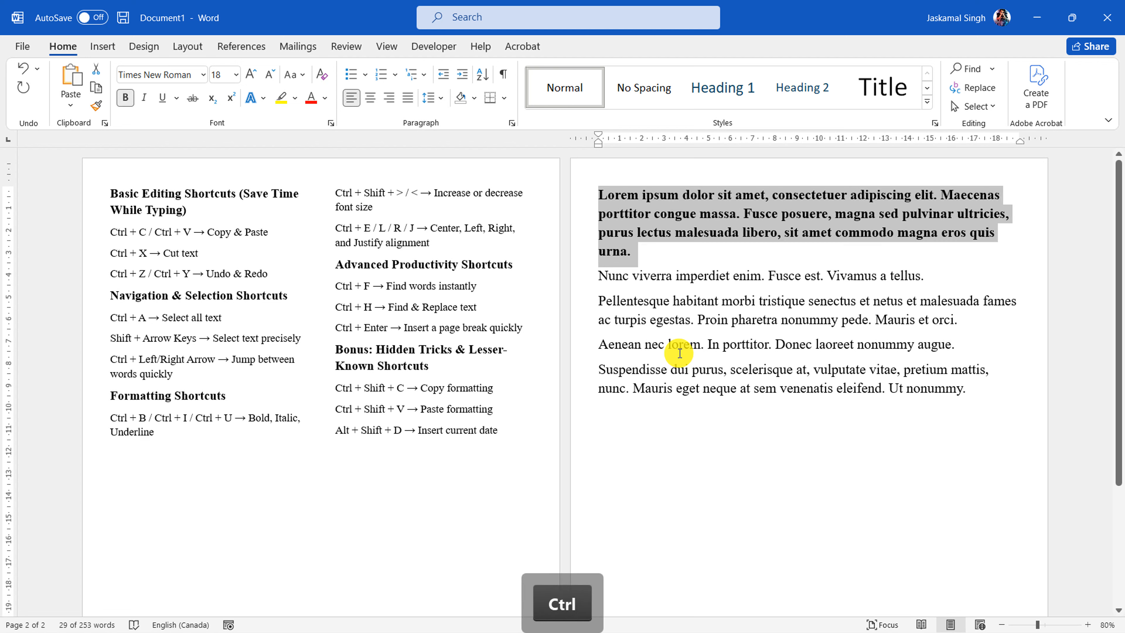
key("ctrl+b")
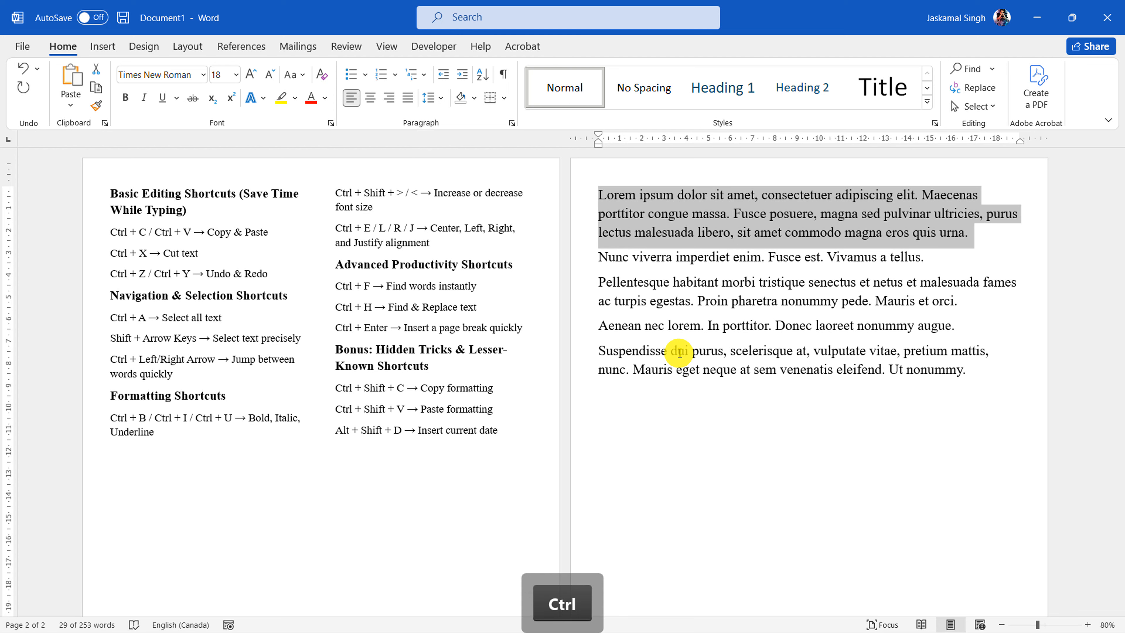
Select the "Formatting Shortcuts" heading and toggle its bold formatting off and back on
left_click(96, 398)
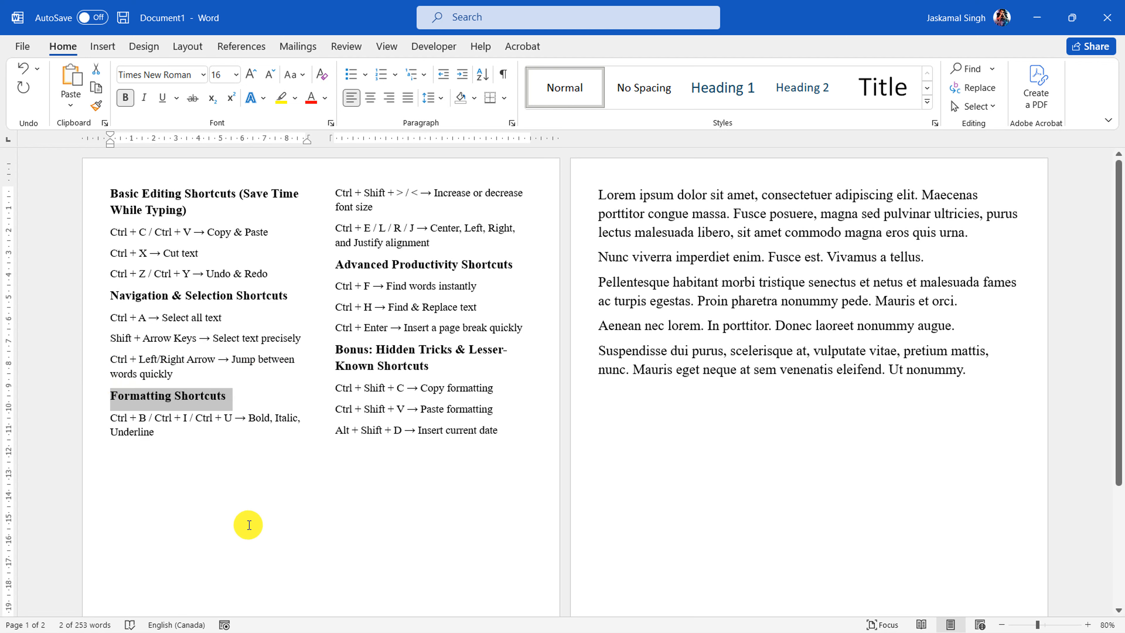
key("ctrl+b")
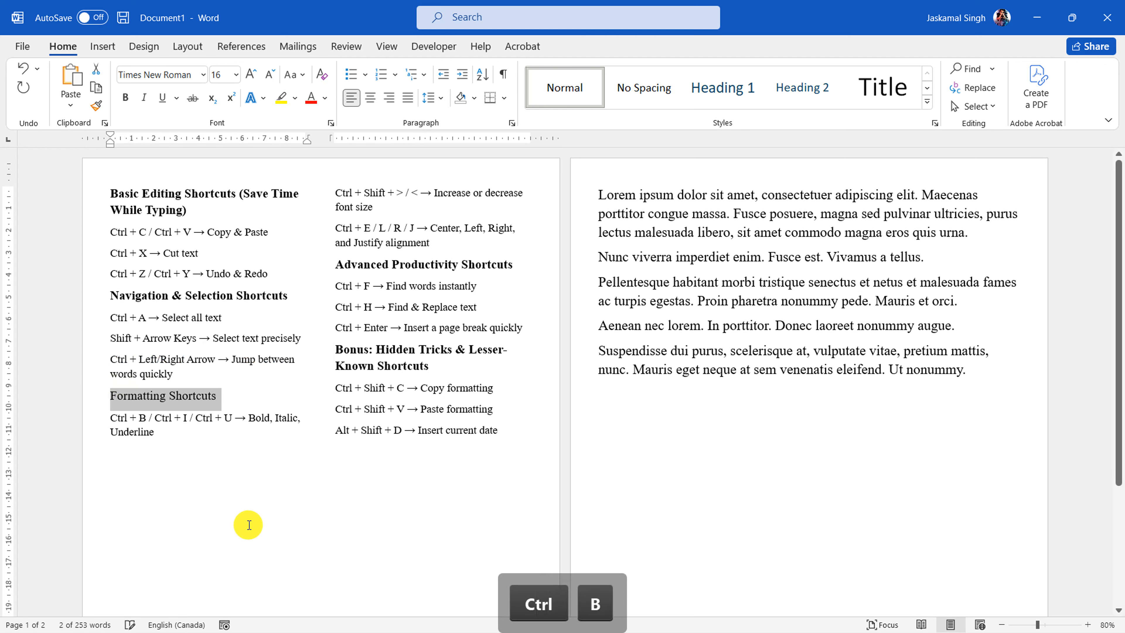
key("ctrl+b")
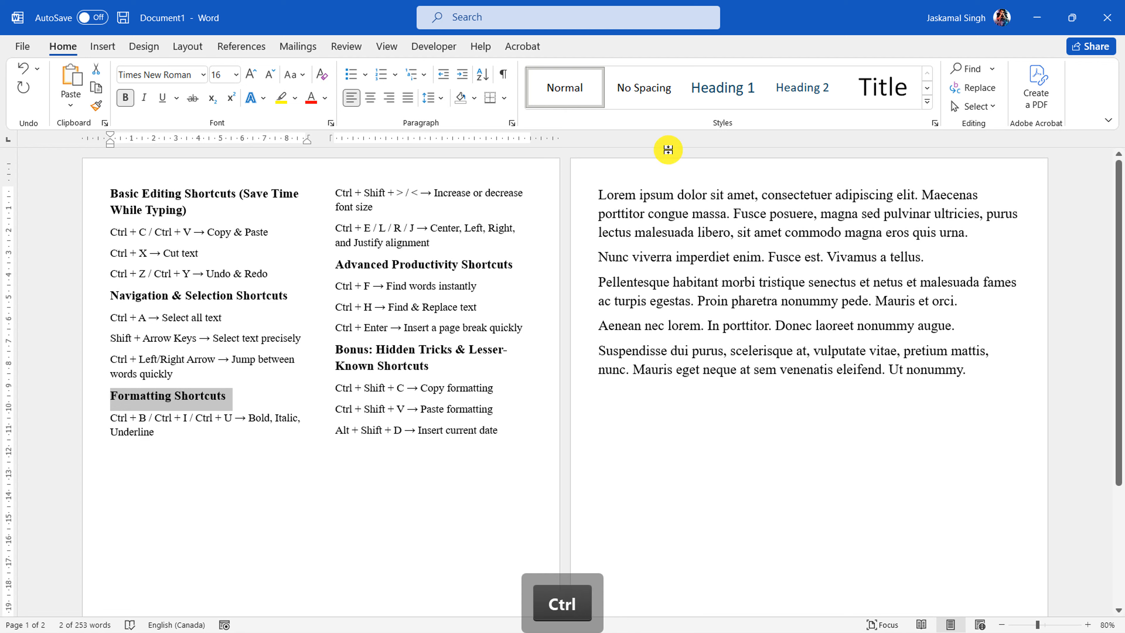
Toggle italics on and off for the first Lorem ipsum paragraph, and underline the whole paragraph
left_click_drag(581, 194, 575, 224)
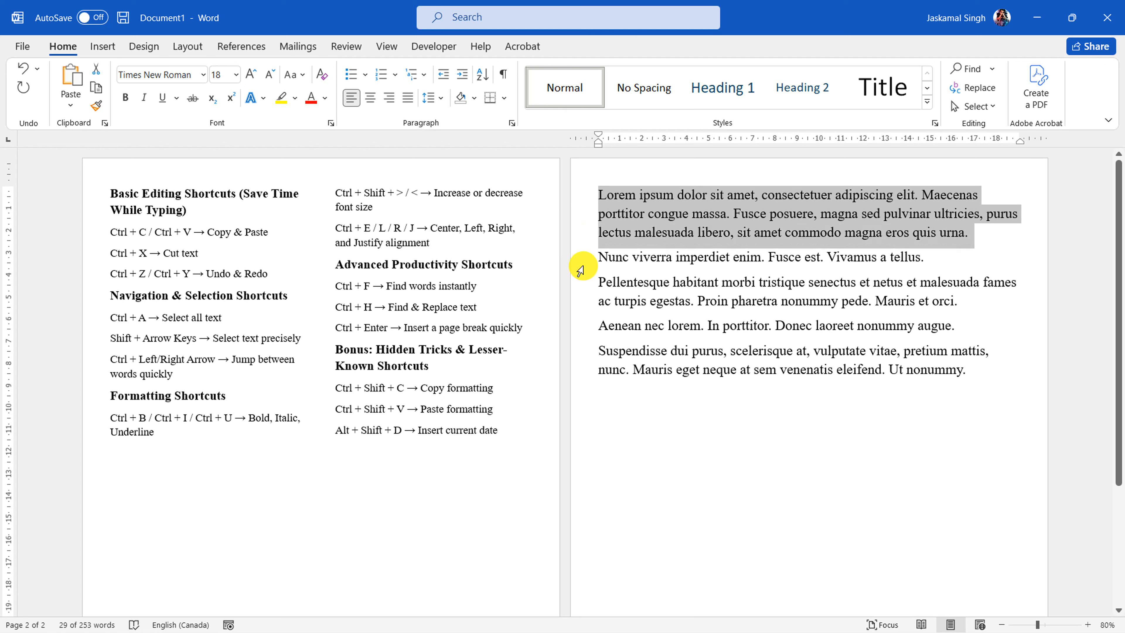
key("ctrl+i")
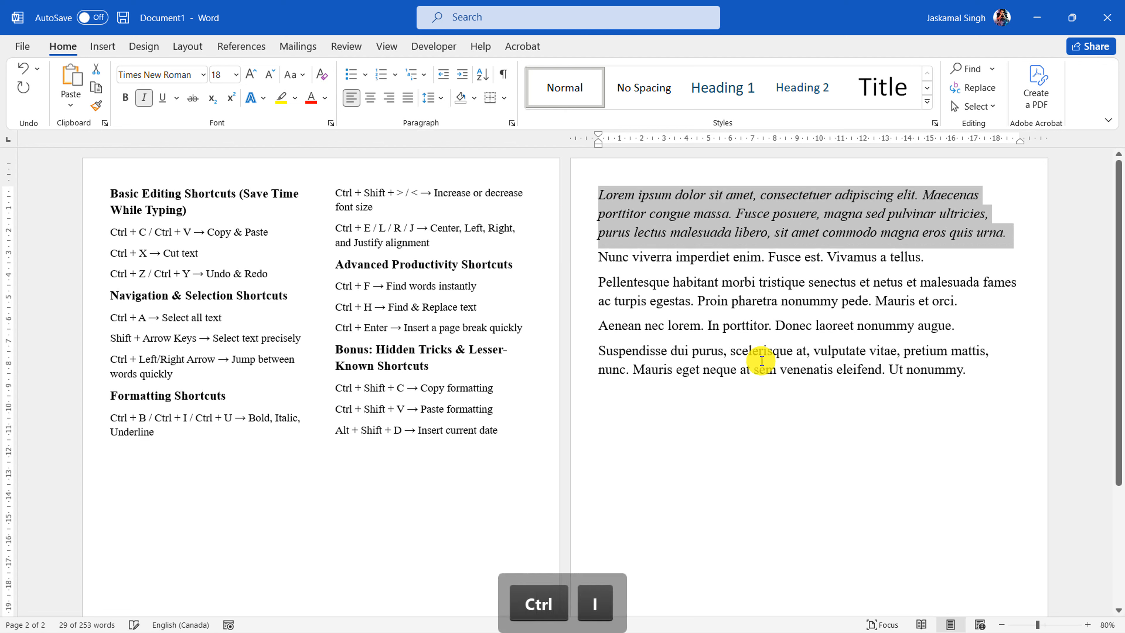
key("ctrl+i")
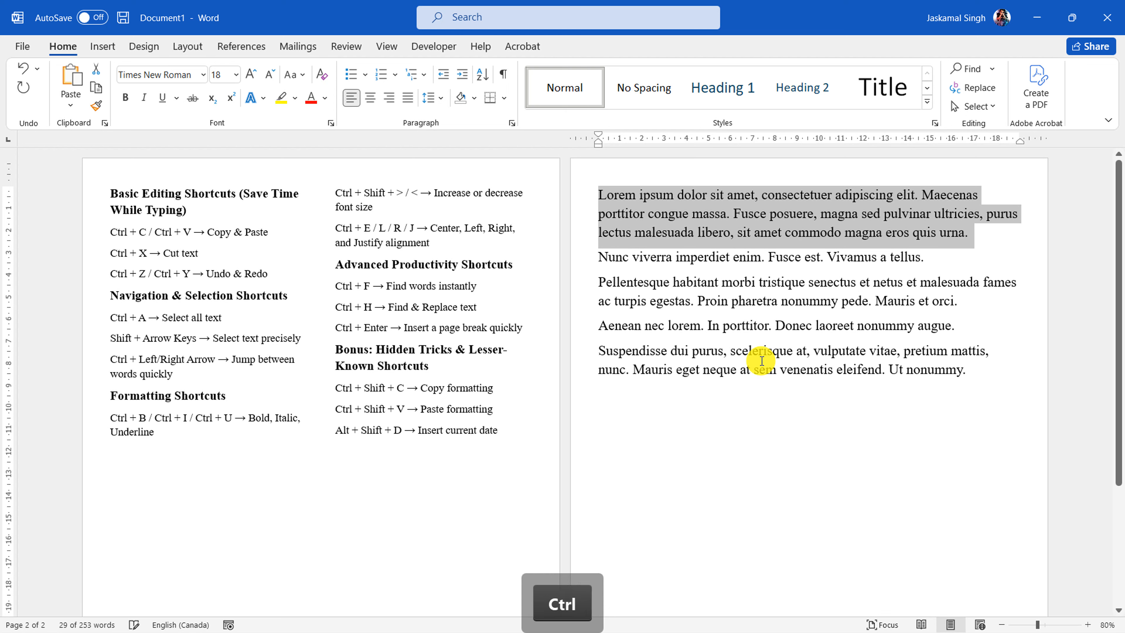
key("ctrl+u")
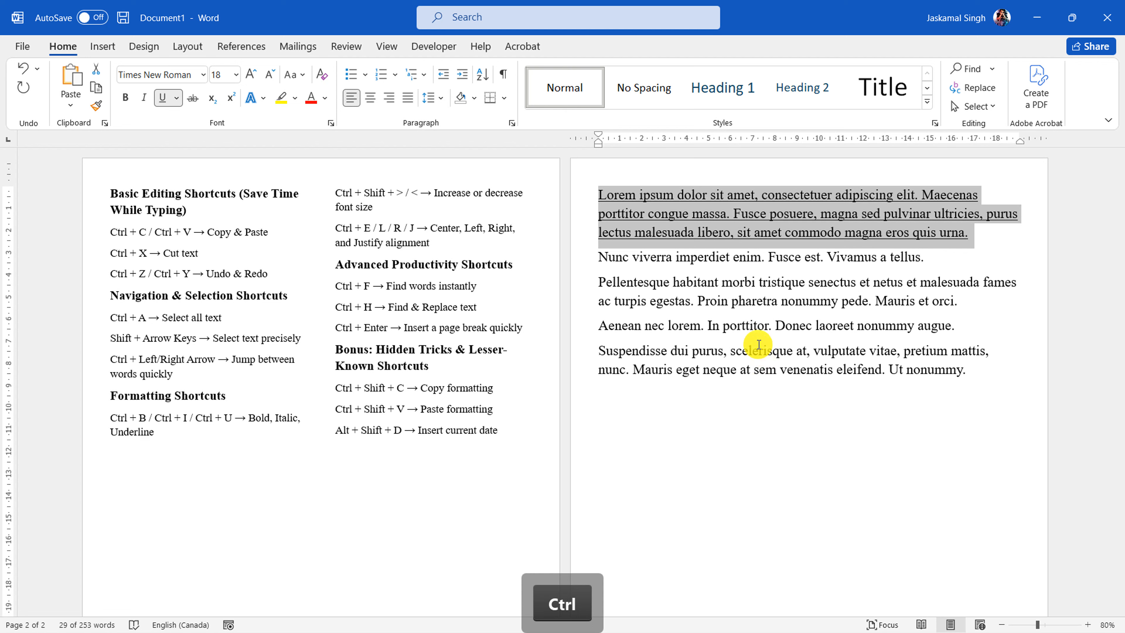
Select the whole last paragraph, beginning "Suspendisse dui purus"
left_click(607, 324)
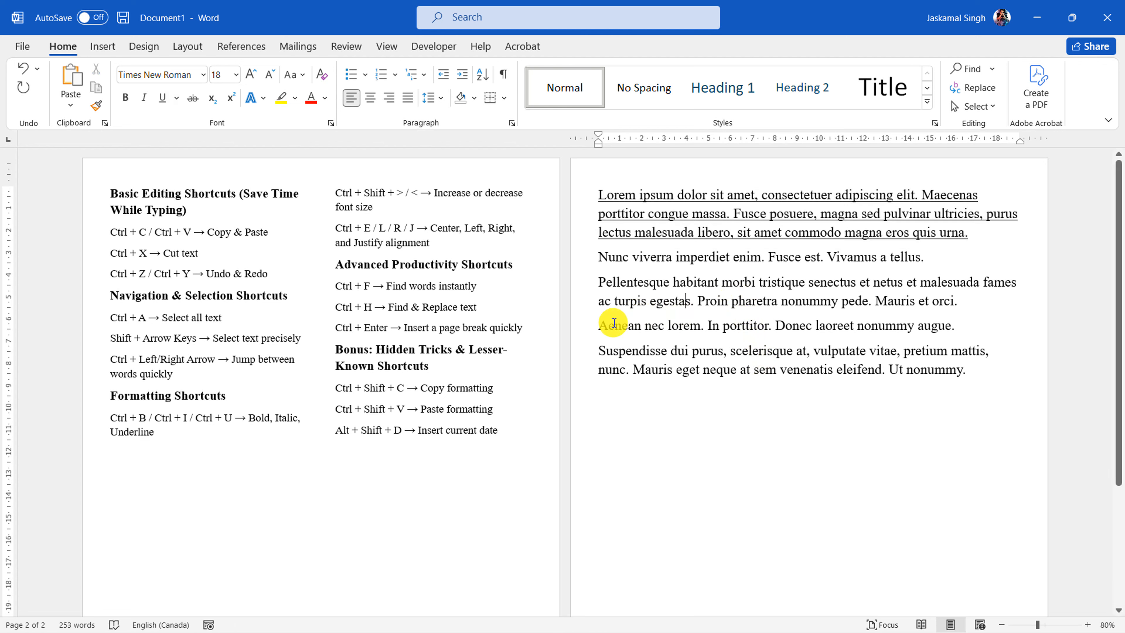
left_click(579, 351)
left_click(583, 370)
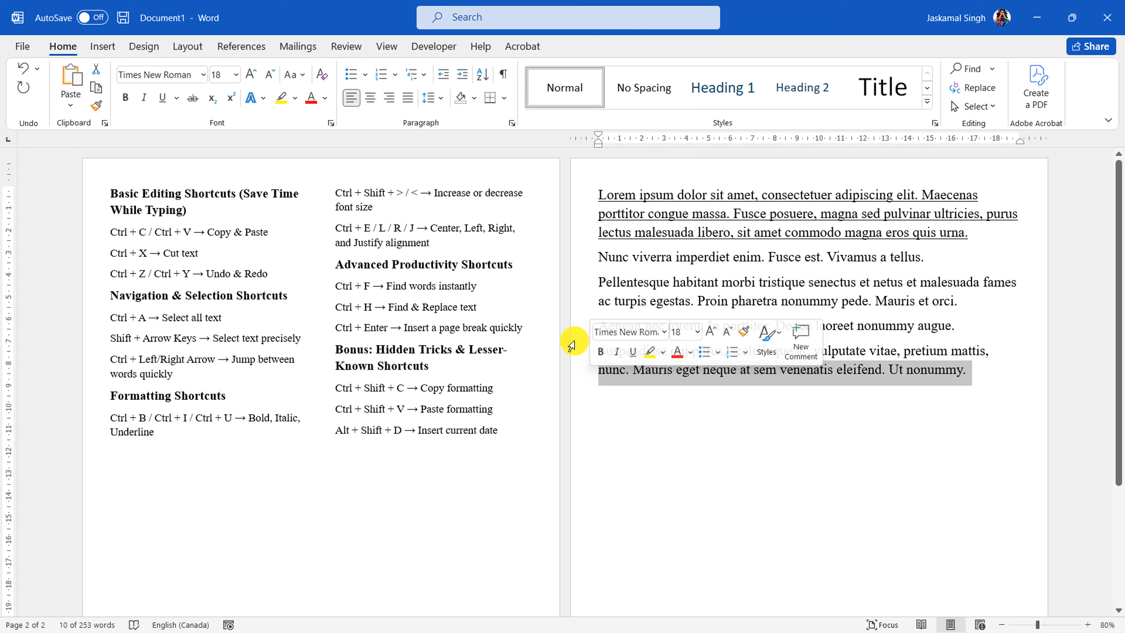
left_click_drag(573, 348, 574, 375)
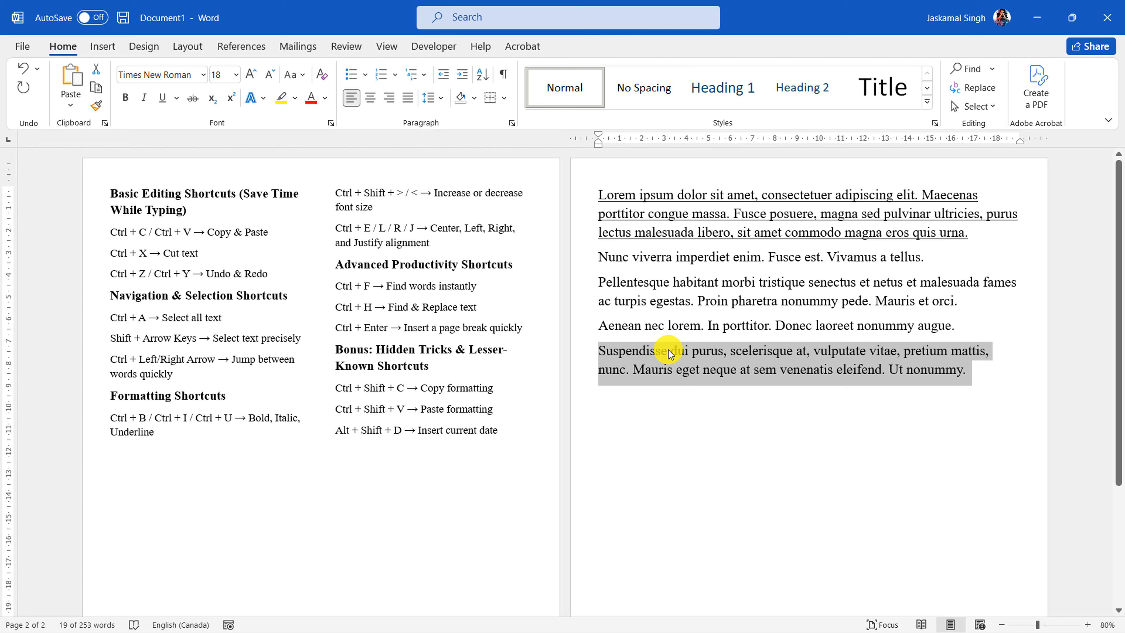
Select the whole first Lorem ipsum paragraph and remove its underline
left_click(621, 221)
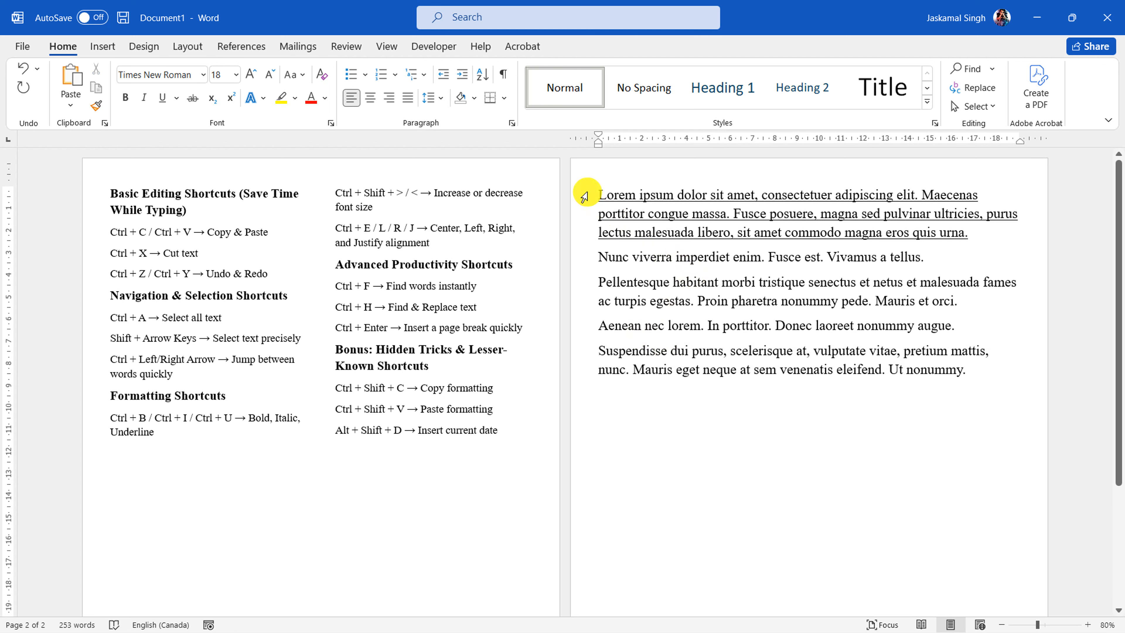
double_click(580, 237)
left_click(162, 98)
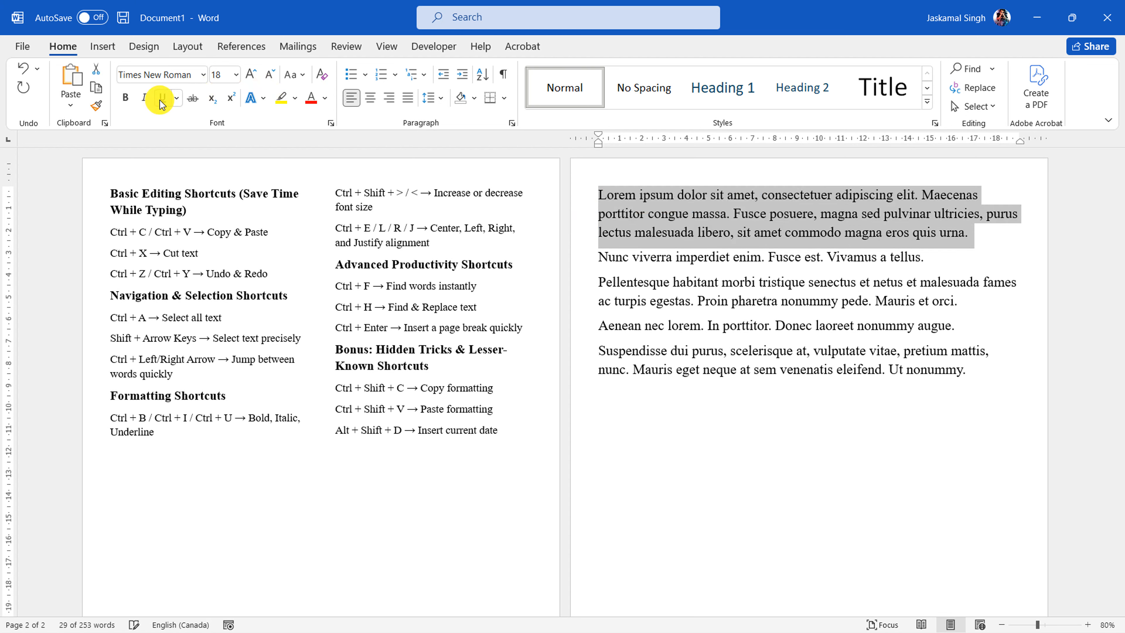
left_click(424, 243)
Highlight "Ctrl" and the > / < symbols in the "Increase or decrease font size" line of the shortcut list
double_click(345, 194)
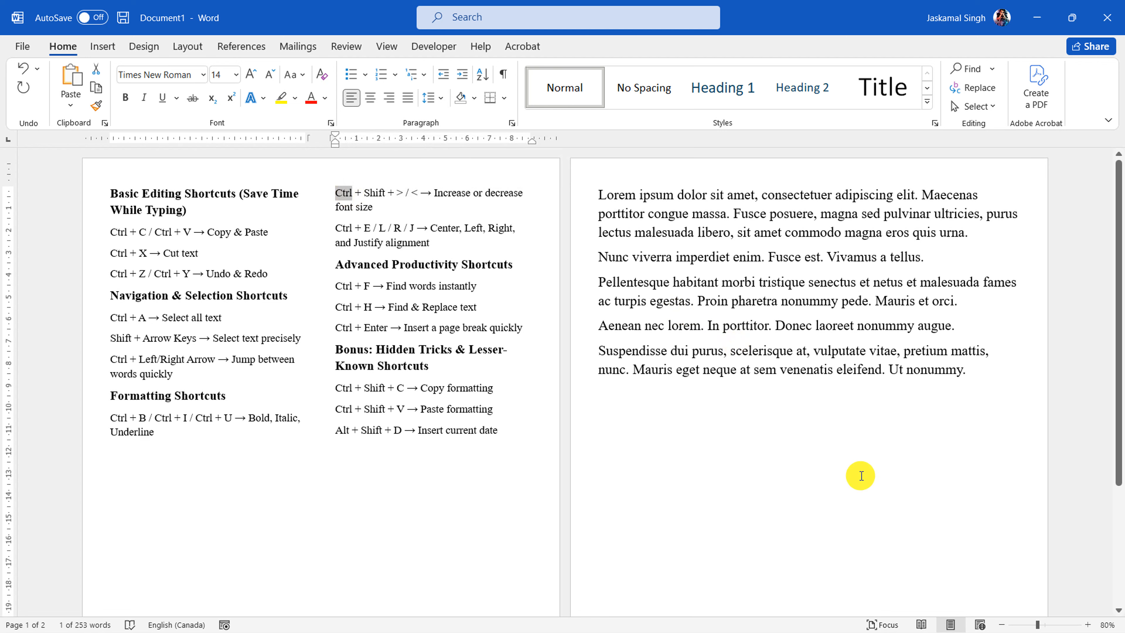
left_click(892, 617)
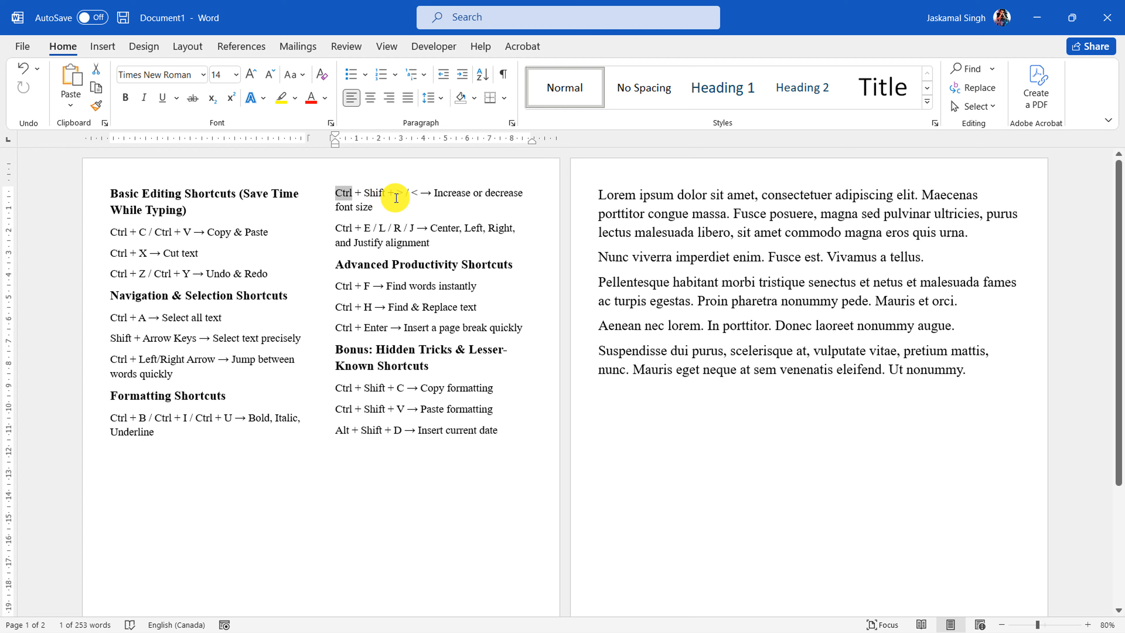
left_click_drag(388, 195, 414, 196)
left_click(445, 231)
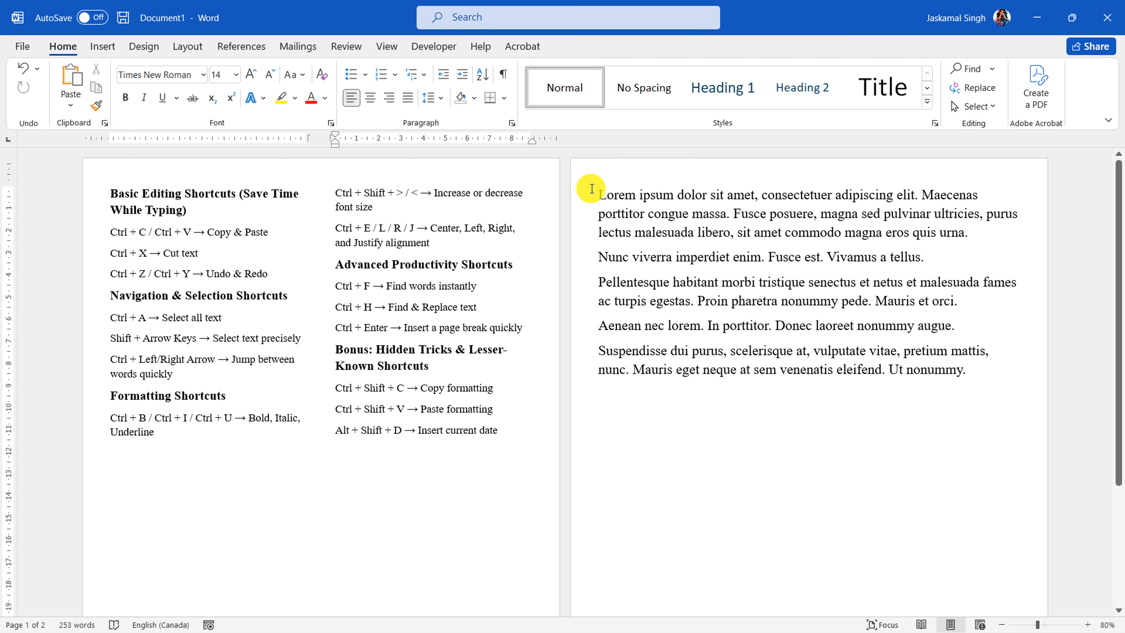
Select the whole first Lorem ipsum paragraph and view the list of available font sizes
left_click_drag(596, 195, 970, 241)
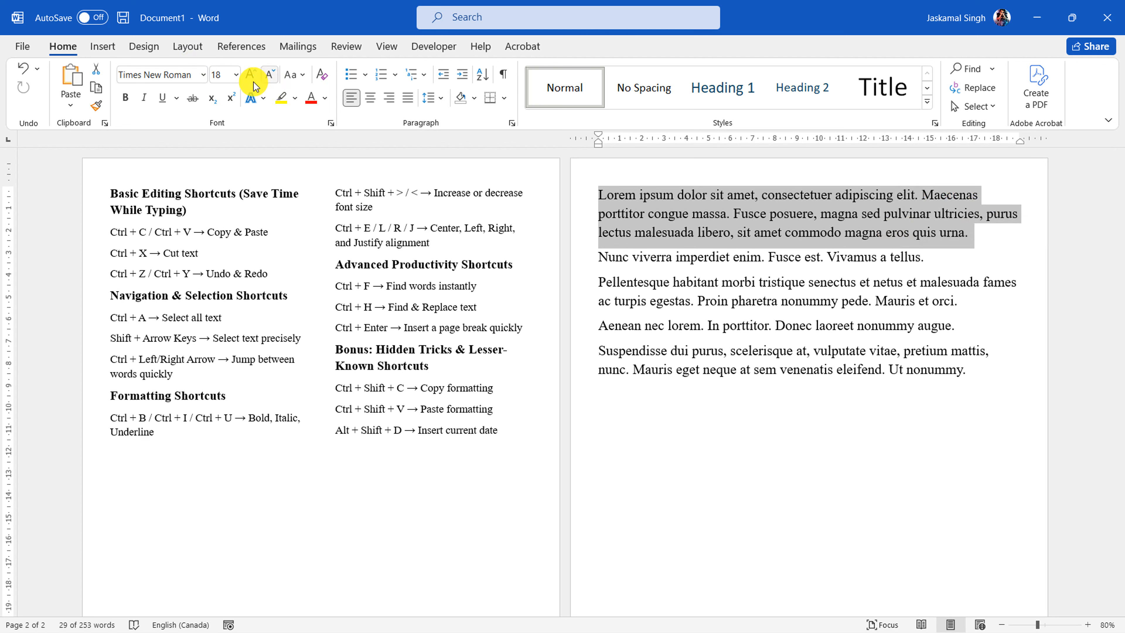
left_click(236, 74)
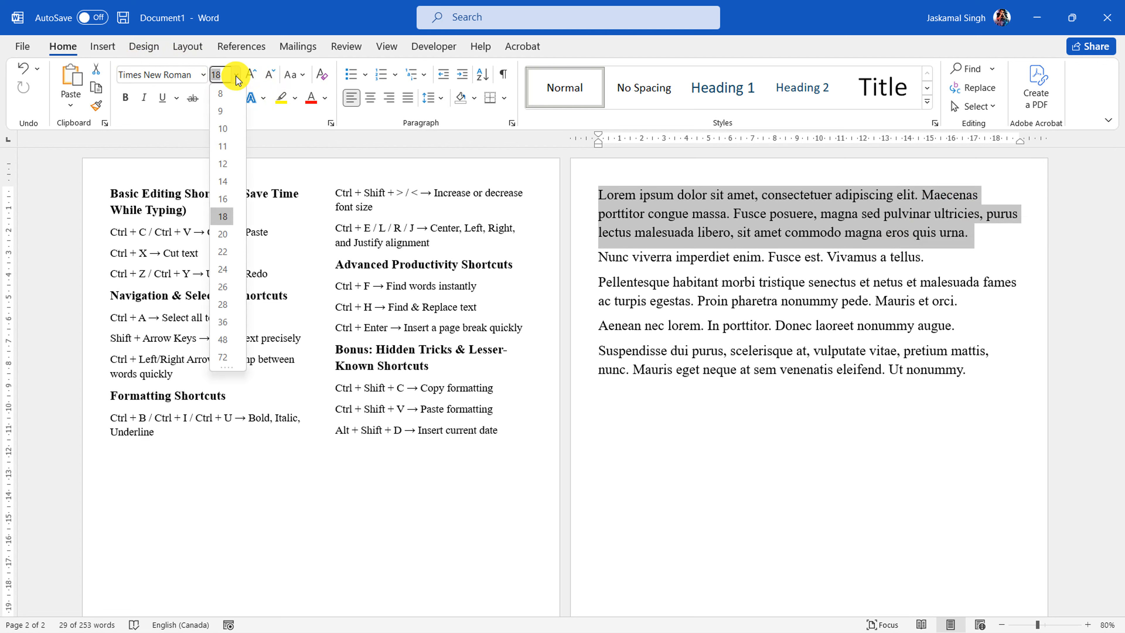
left_click(259, 84)
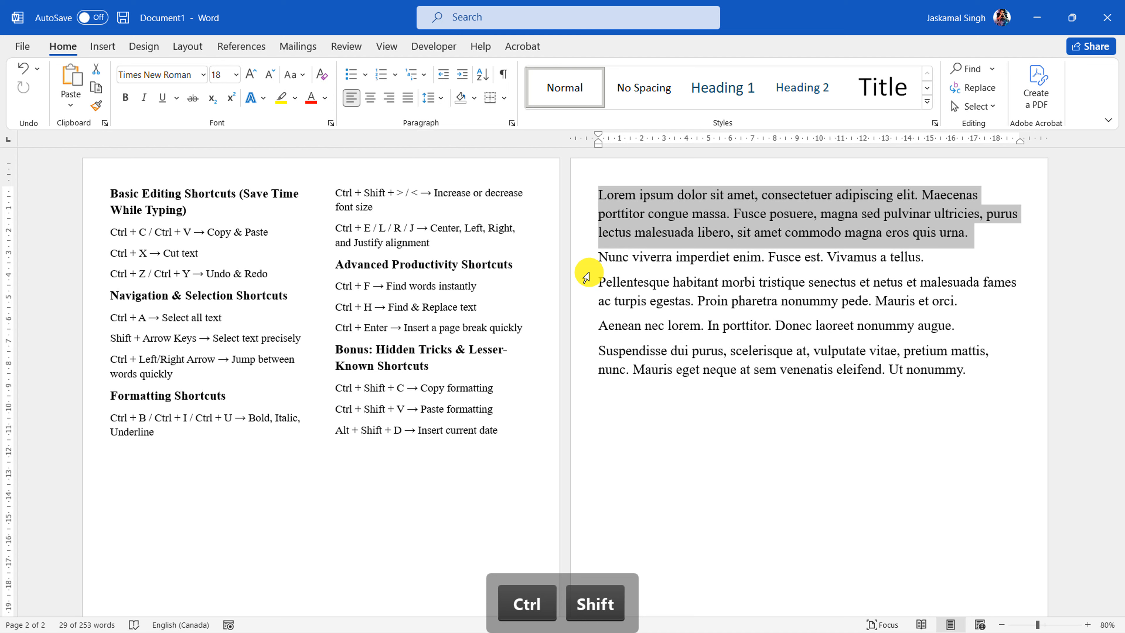
Shrink the font of the selected first Lorem ipsum paragraph step by step down to 1 pt
key("ctrl+shift+comma")
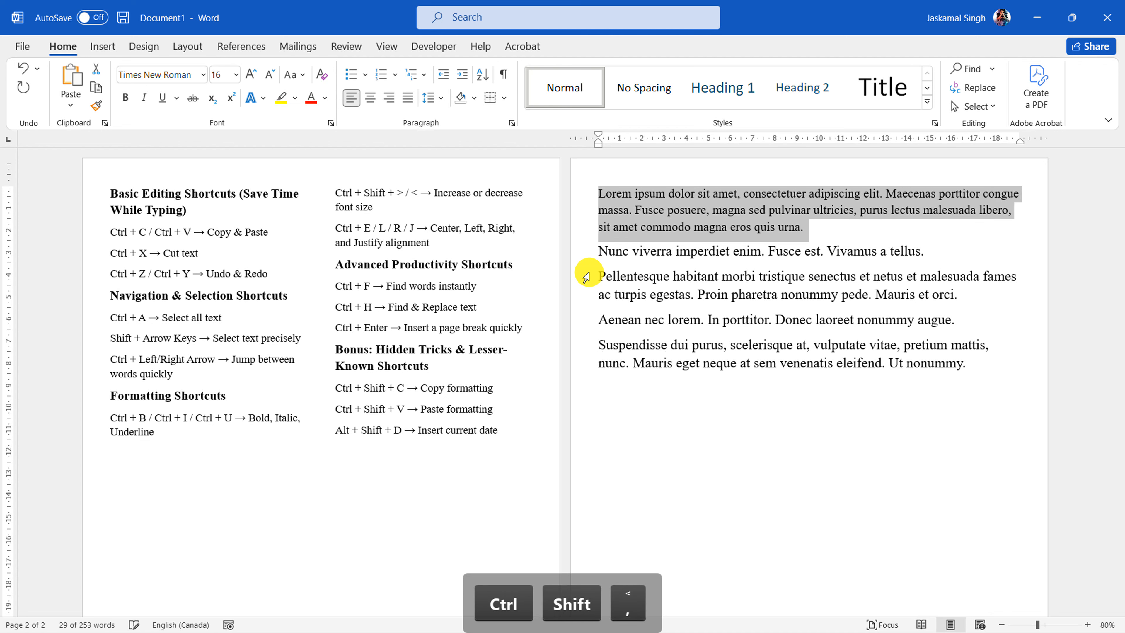
key("ctrl+shift+comma")
key("ctrl+shift+comma")
key("ctrl+shift+comma")
key("ctrl+shift+comma")
key("ctrl+shift+comma")
key("ctrl+shift+comma")
key("ctrl+shift+comma")
key("ctrl+shift+comma")
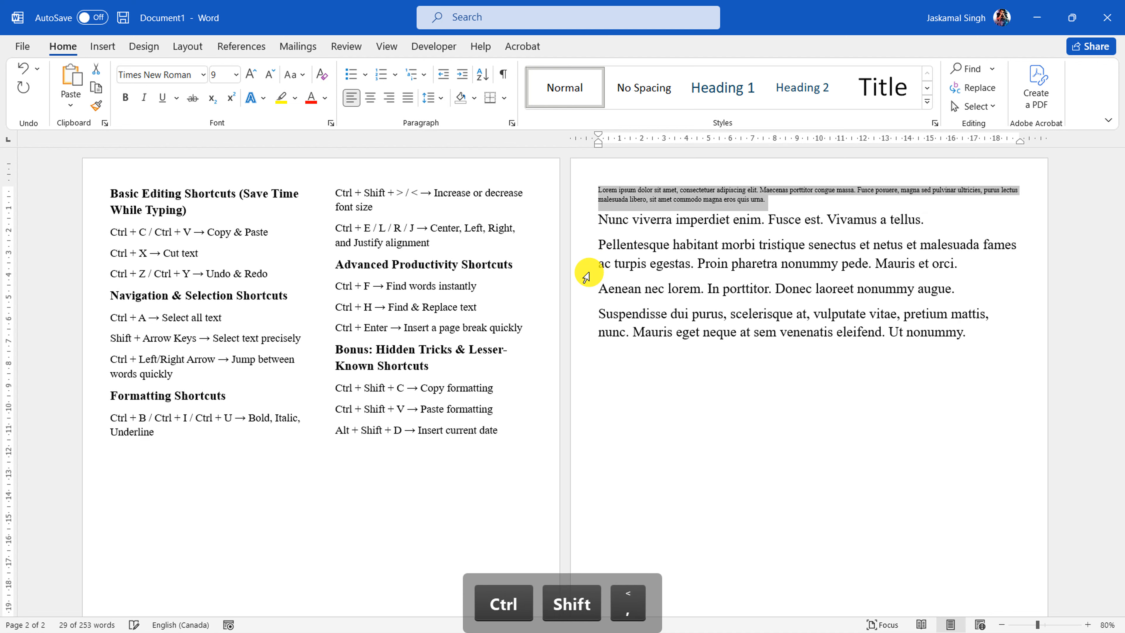
key("ctrl+shift+period")
key("ctrl+shift+comma")
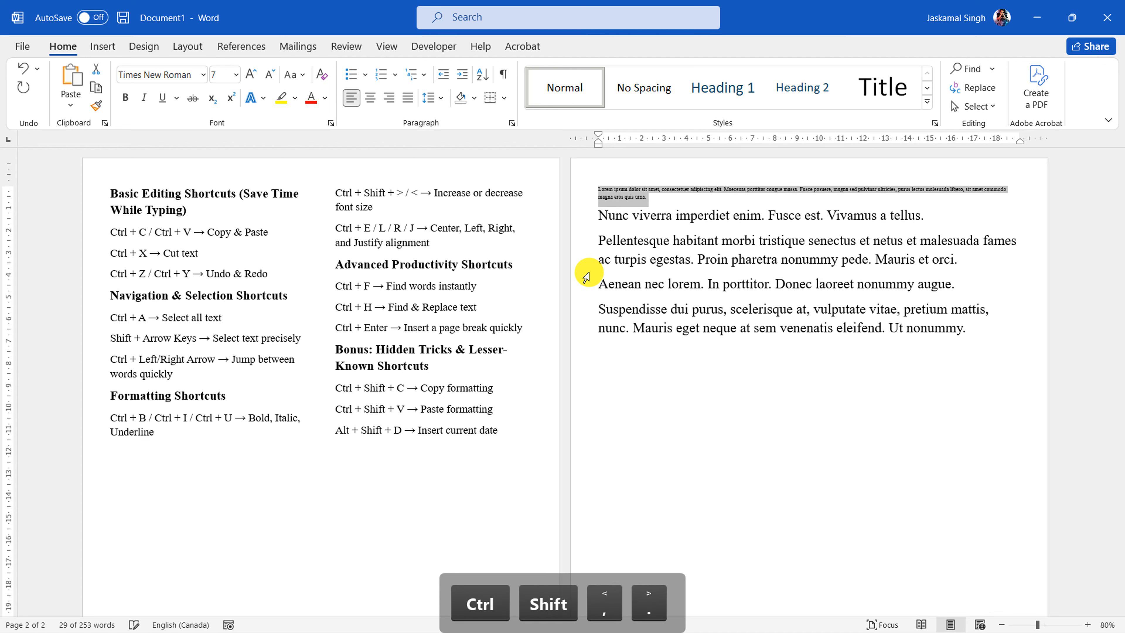
key("ctrl+shift+comma")
key("ctrl+shift+comma")
key("ctrl+shift+comma")
key("ctrl+shift+comma")
key("ctrl+shift+comma")
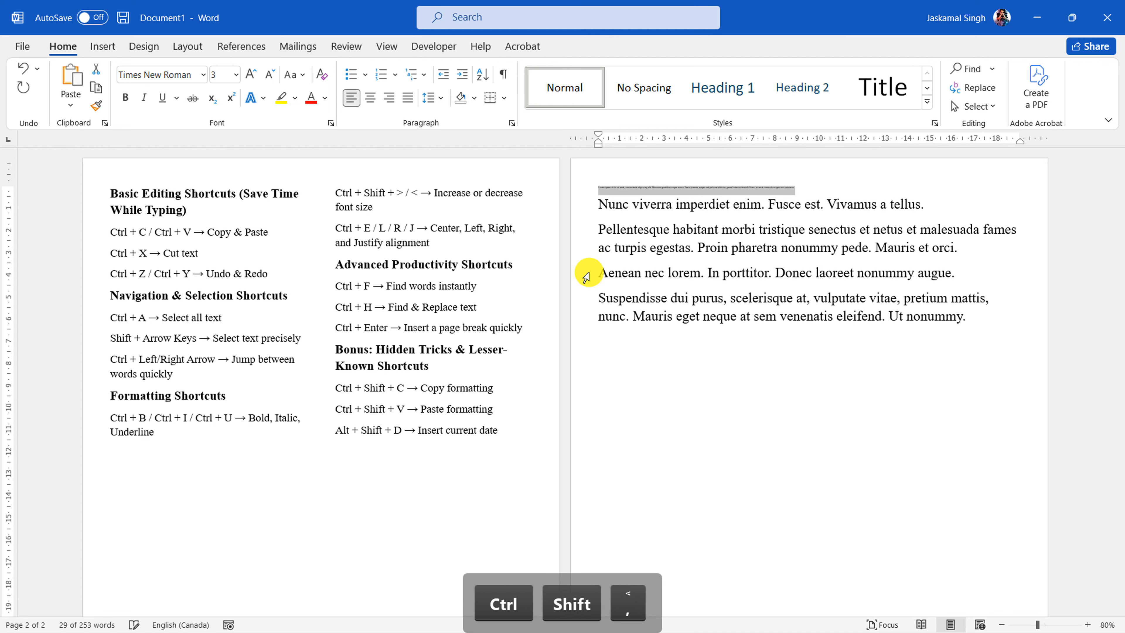
key("ctrl+shift+comma")
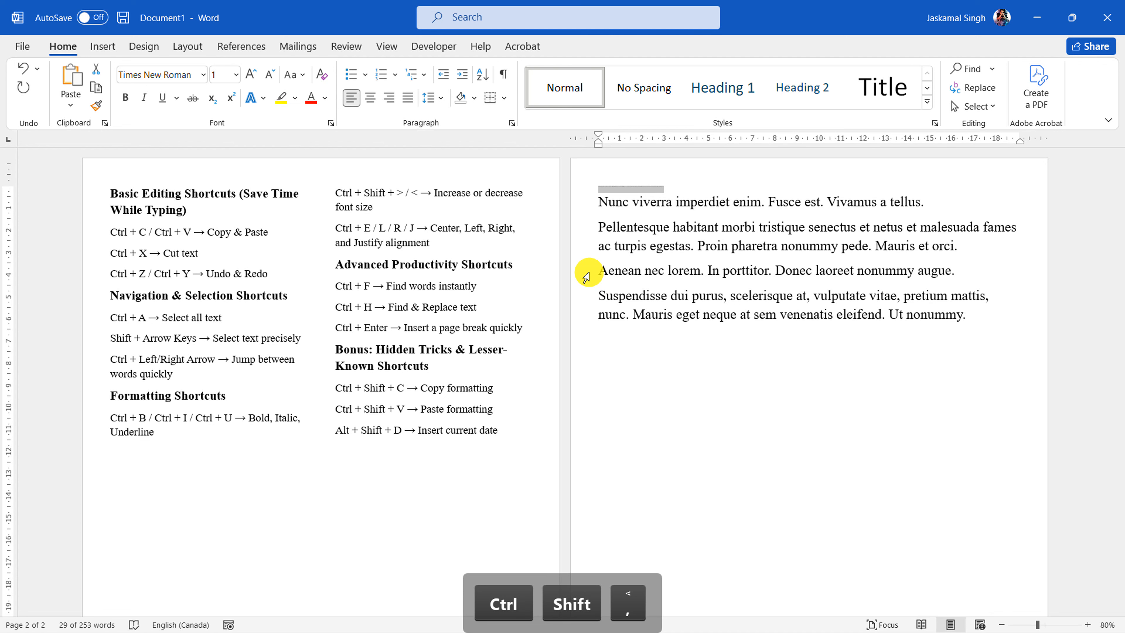
Enlarge the font of the first Lorem ipsum paragraph step by step up to 48 pt
key("ctrl+shift+period")
key("ctrl+shift+period")
key("ctrl+shift+period")
key("ctrl+shift+period")
key("ctrl+shift+period")
key("ctrl+shift+period")
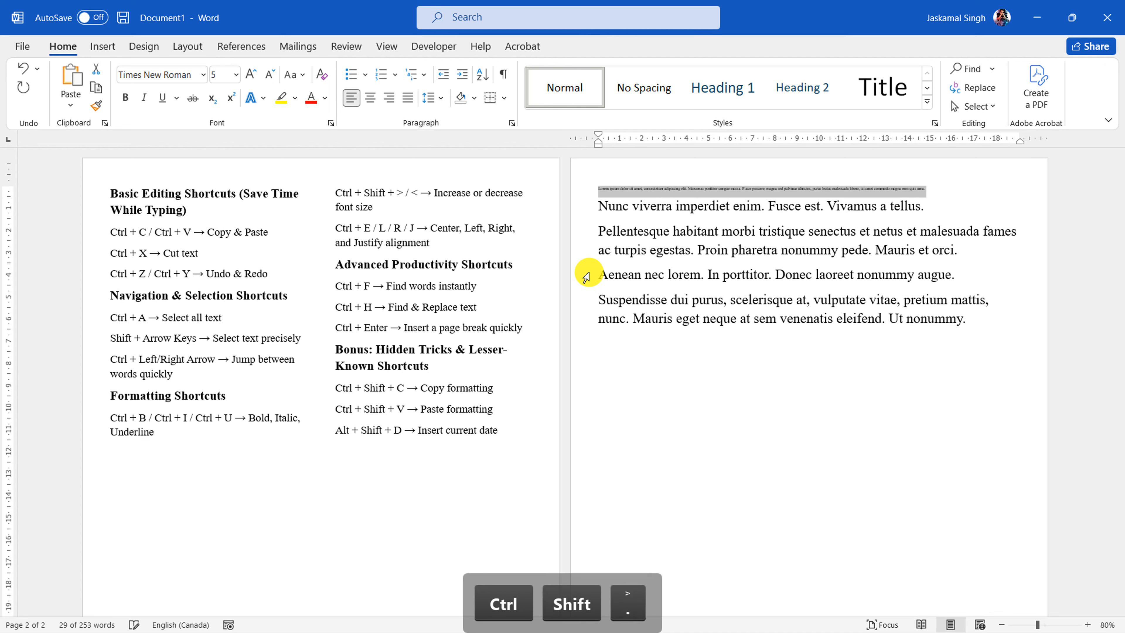
key("ctrl+shift+period")
key("ctrl+shift+period")
key("ctrl+shift+period")
key("ctrl+shift+period")
key("ctrl+shift+period")
key("ctrl+shift+period")
key("ctrl+shift+period")
key("ctrl+shift+period")
key("ctrl+shift+period")
key("ctrl+shift+period")
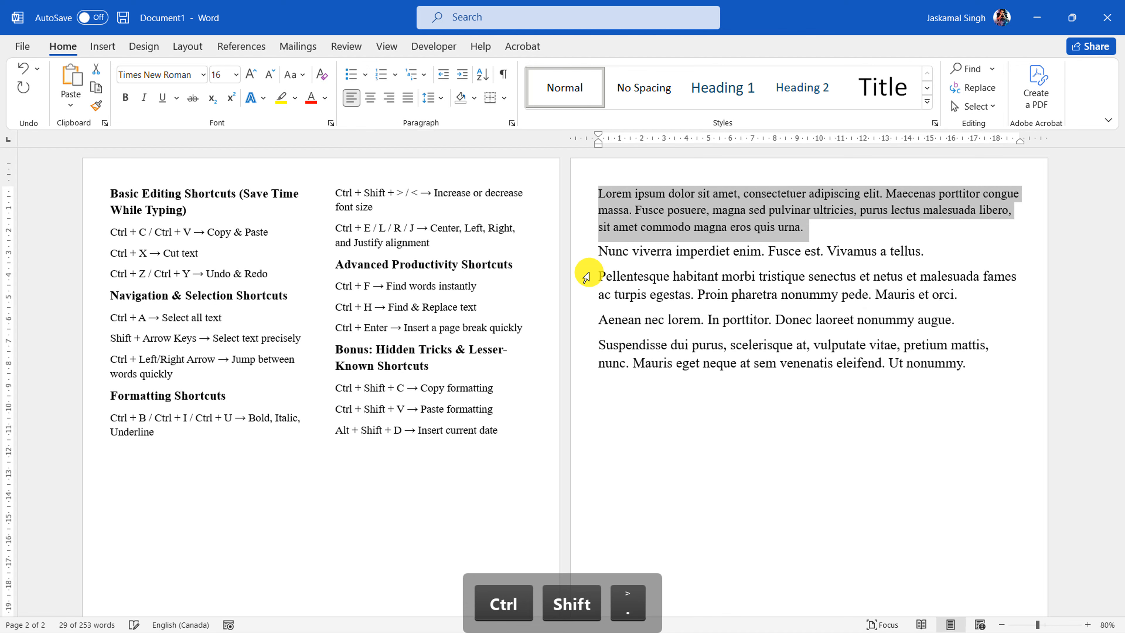
key("ctrl+shift+period")
key("ctrl+shift+period")
key("ctrl+shift+period")
key("ctrl+shift+period")
key("ctrl+shift+period")
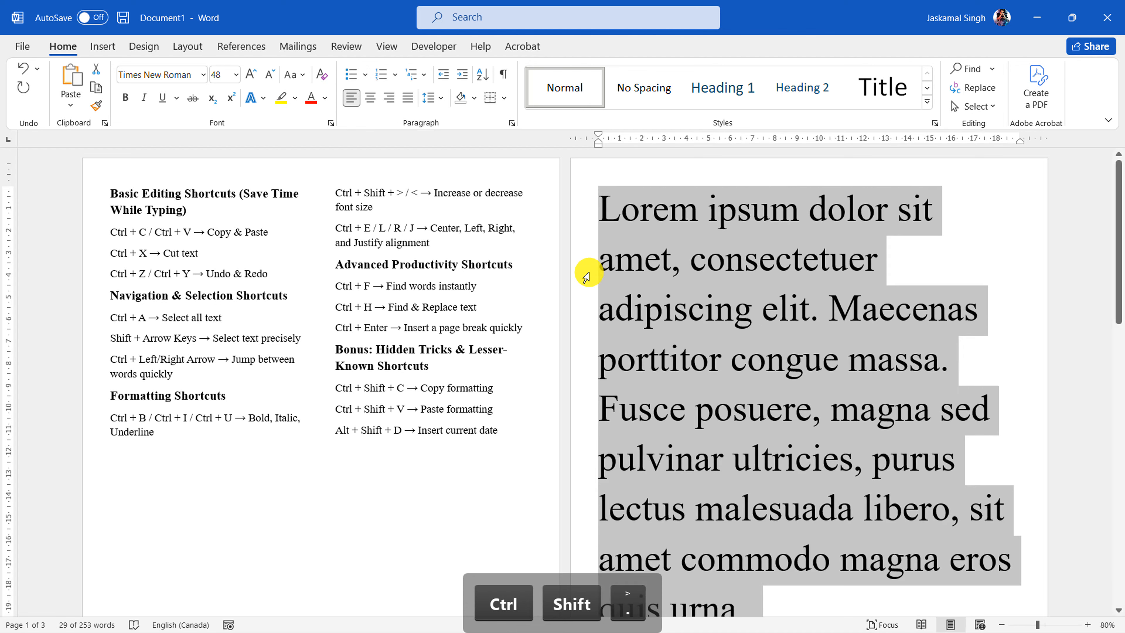
Reduce the first Lorem ipsum paragraph's font size to 22 pt
key("ctrl+shift+comma")
key("ctrl+shift+comma")
key("ctrl+shift+comma")
key("ctrl+shift+comma")
key("ctrl+shift+comma")
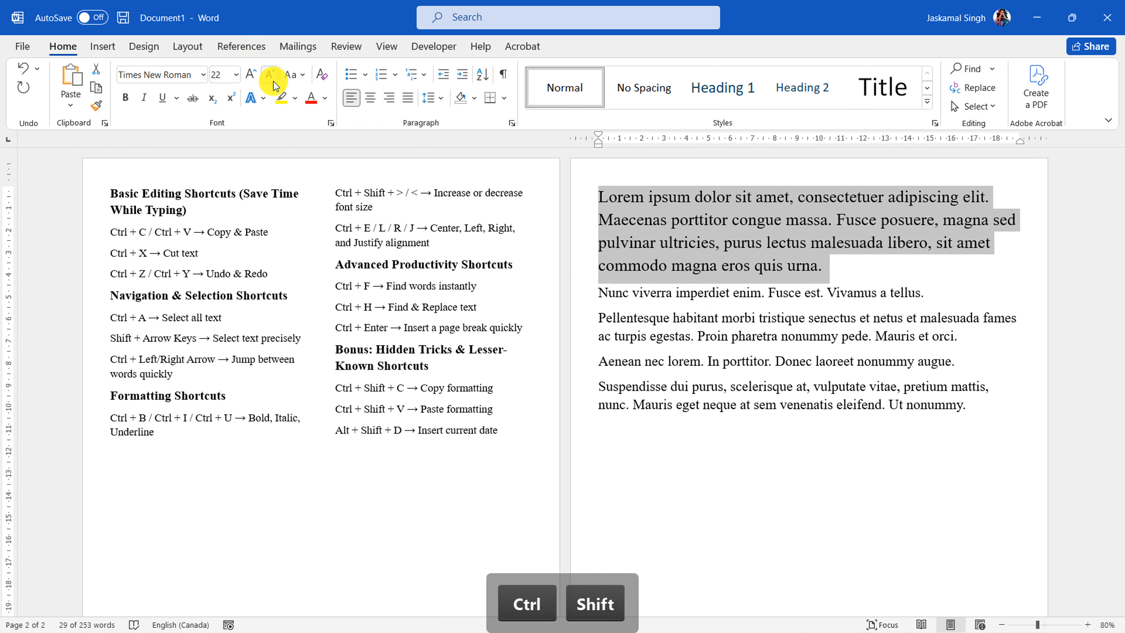
Clear all formatting from the first Lorem ipsum paragraph and copy the "Nunc viverra" paragraph's formatting onto it with Format Painter
left_click(323, 79)
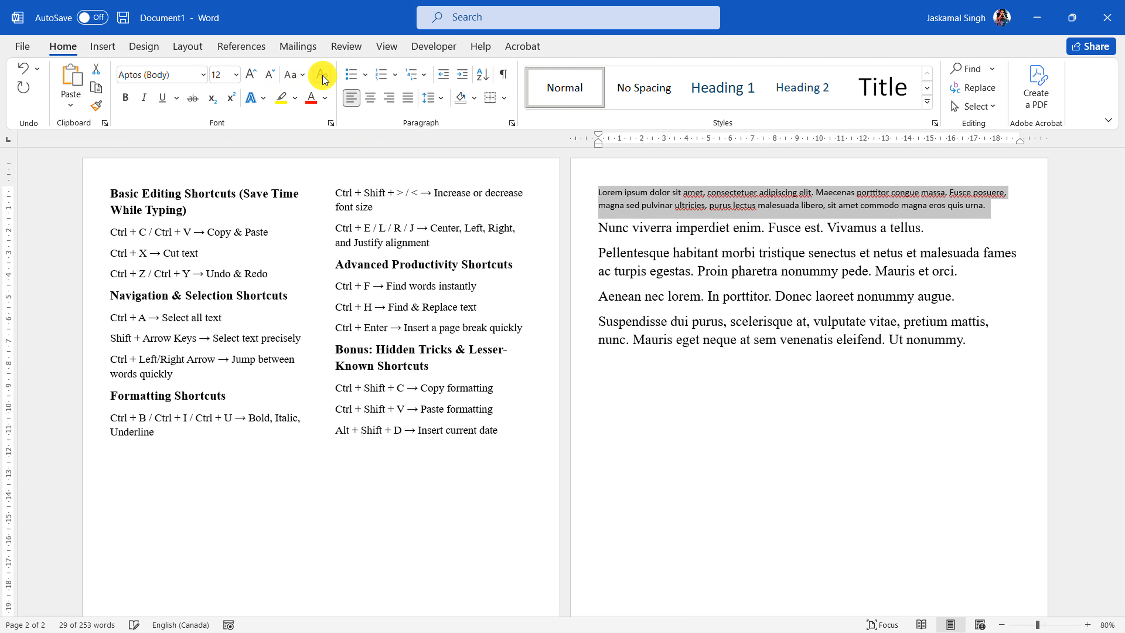
left_click(580, 233)
left_click(96, 105)
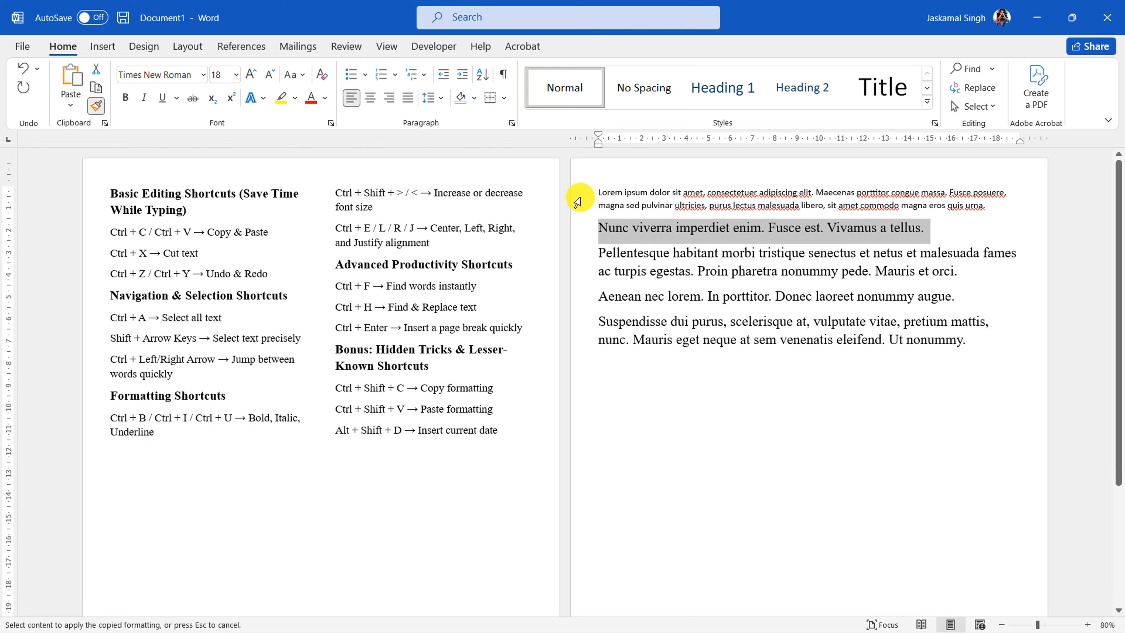
left_click_drag(577, 193, 577, 207)
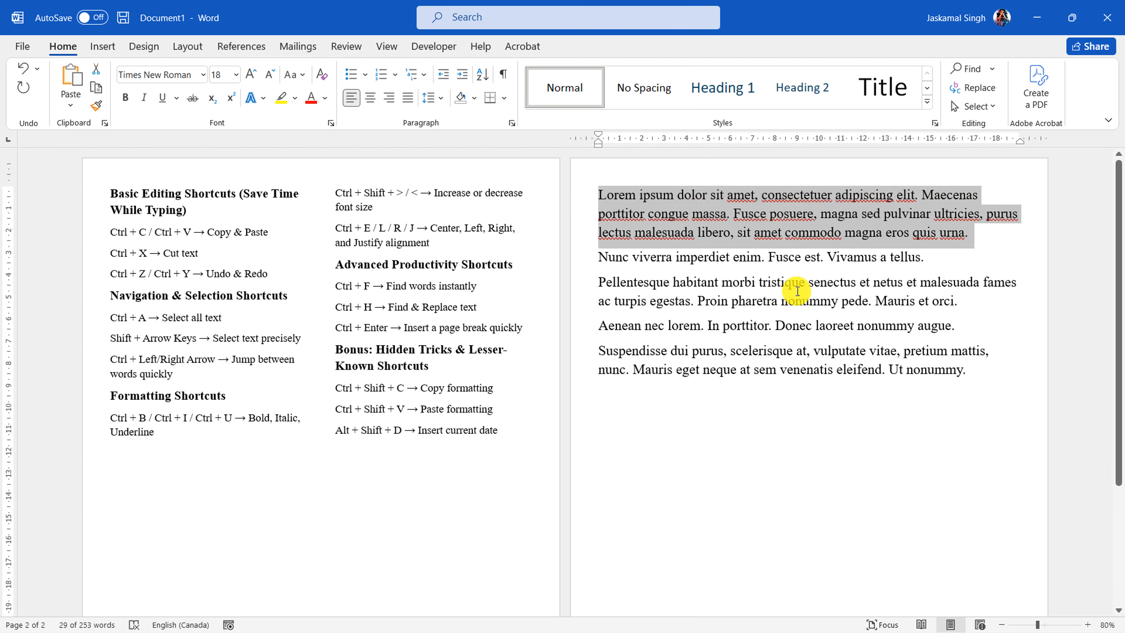
left_click(836, 291)
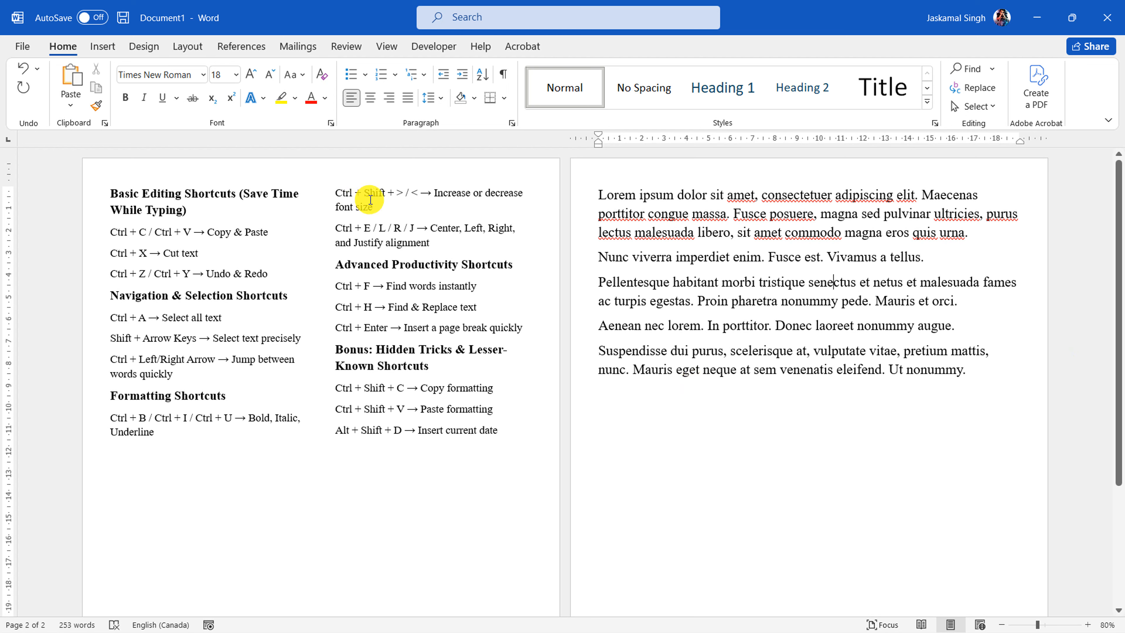
Highlight the font size shortcut line, followed by the "Center, Left, Right, and Justify alignment" line, in the shortcut list
triple_click(350, 194)
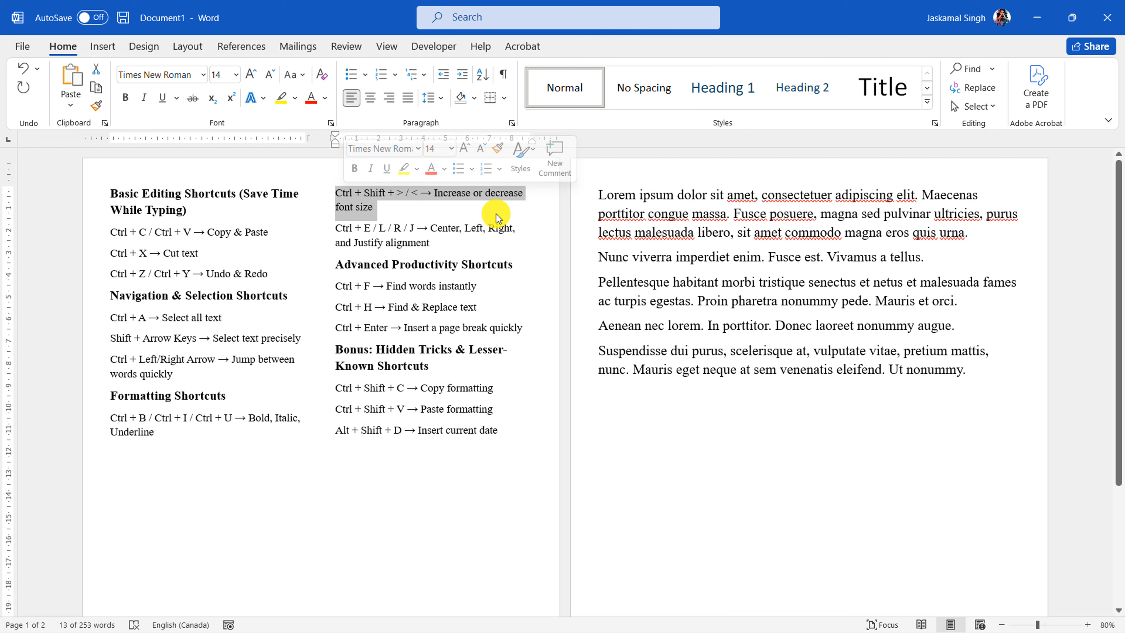
left_click(476, 203)
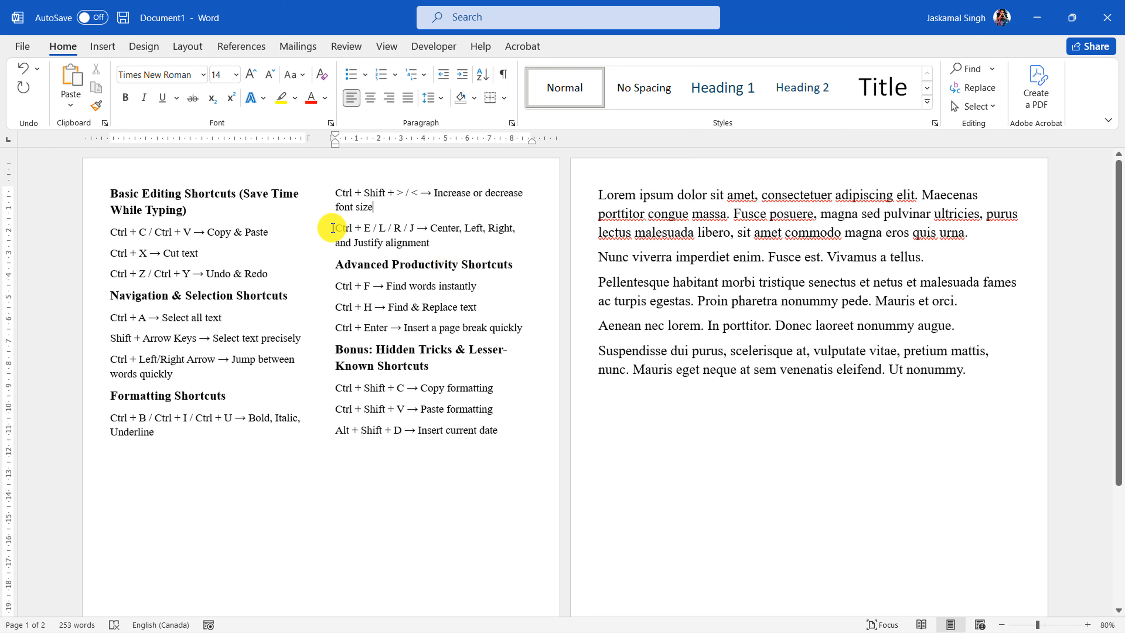
left_click_drag(335, 228, 440, 245)
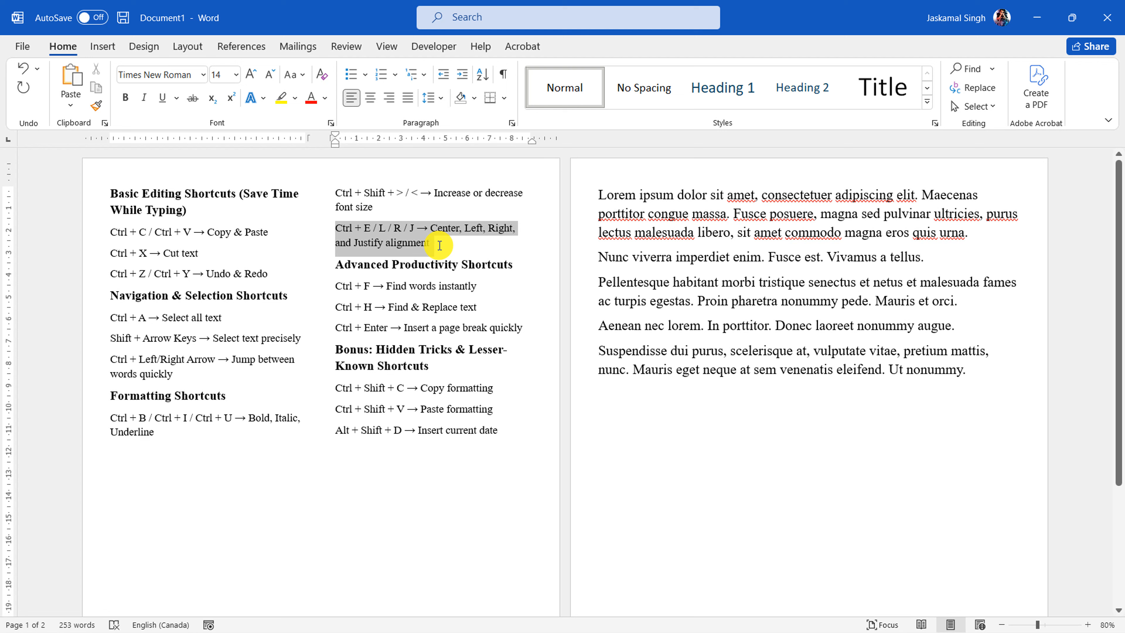
left_click(440, 245)
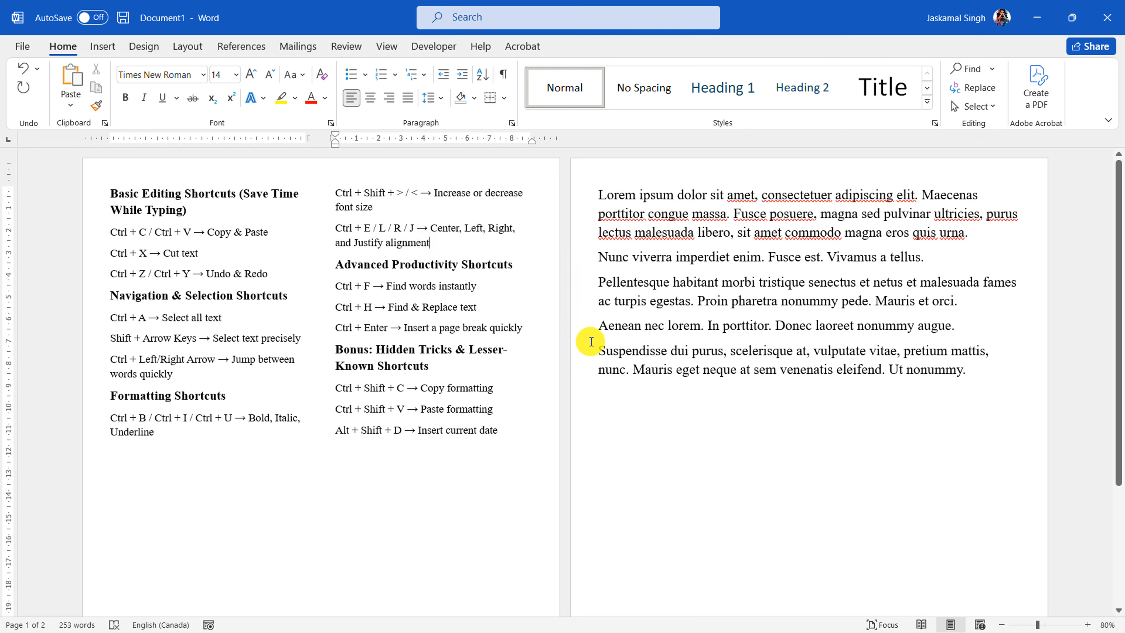
Insert two blank paragraphs after the "Nunc viverra imperdiet enim" paragraph
left_click_drag(988, 377, 596, 288)
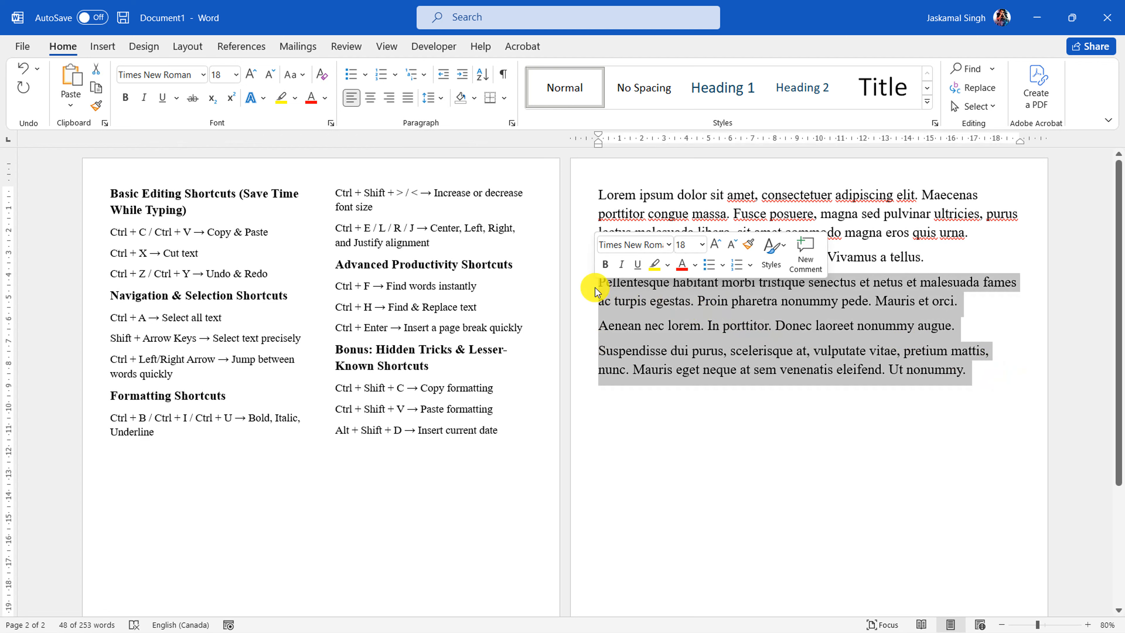
left_click(933, 256)
key("Return")
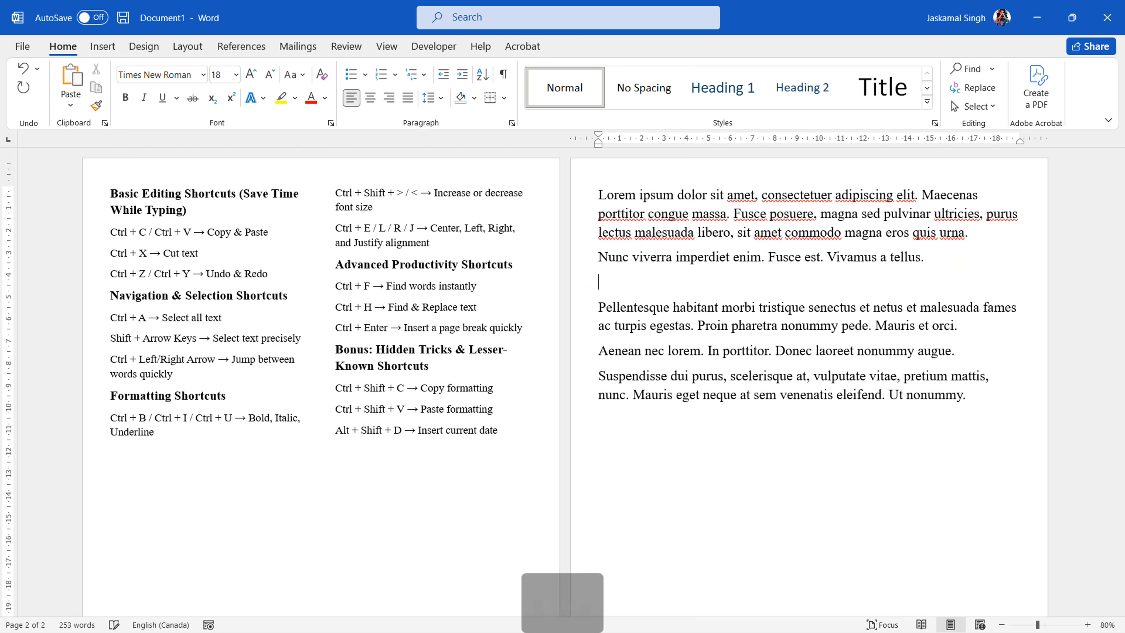
key("Return")
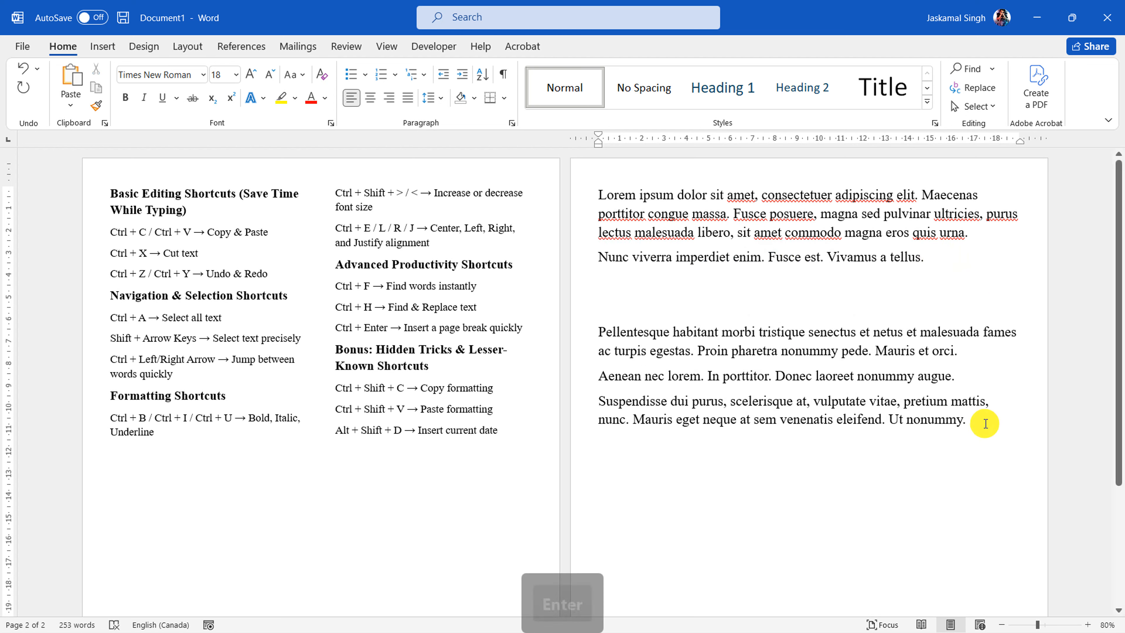
Select the last three paragraphs, from "Pellentesque habitant" to "Ut nonummy", and center-align them
left_click_drag(986, 424, 581, 328)
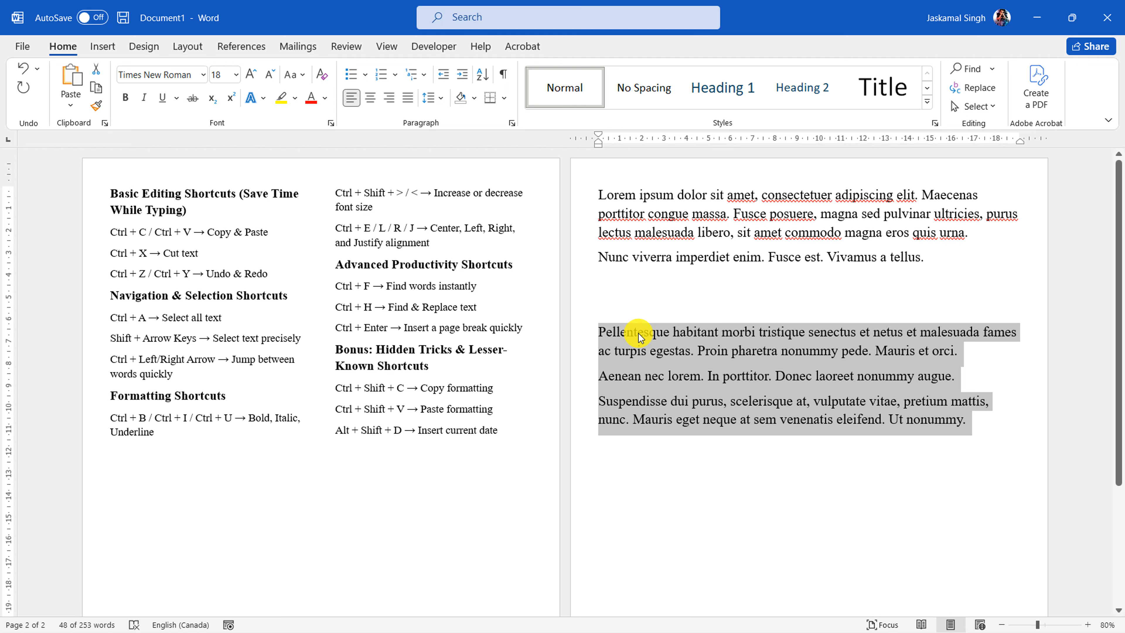
key("ctrl+c")
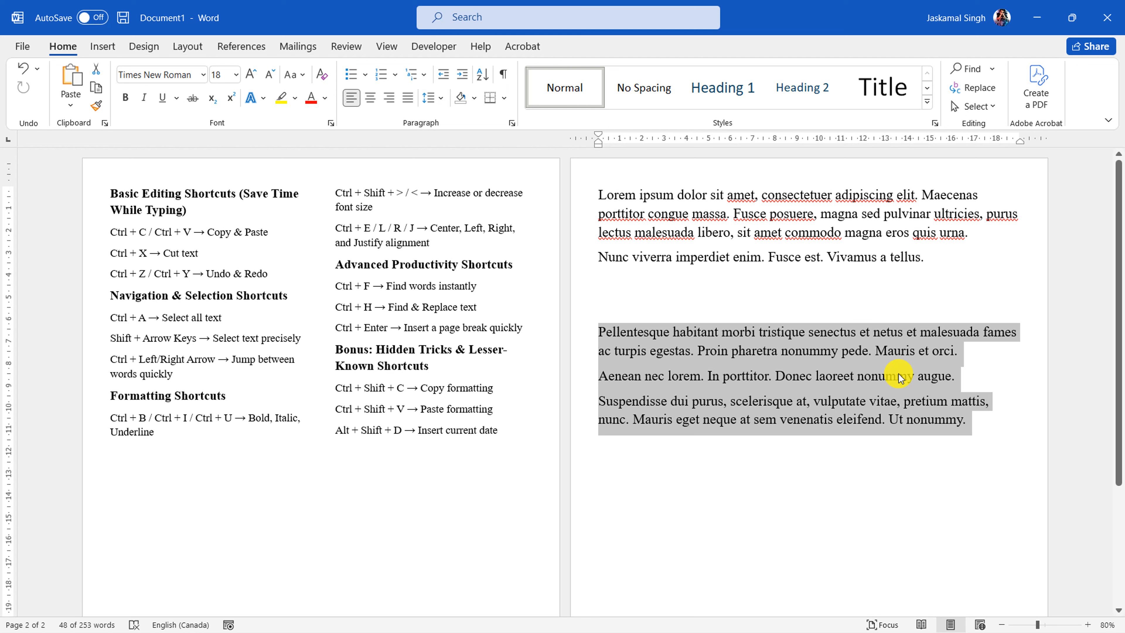
key("ctrl")
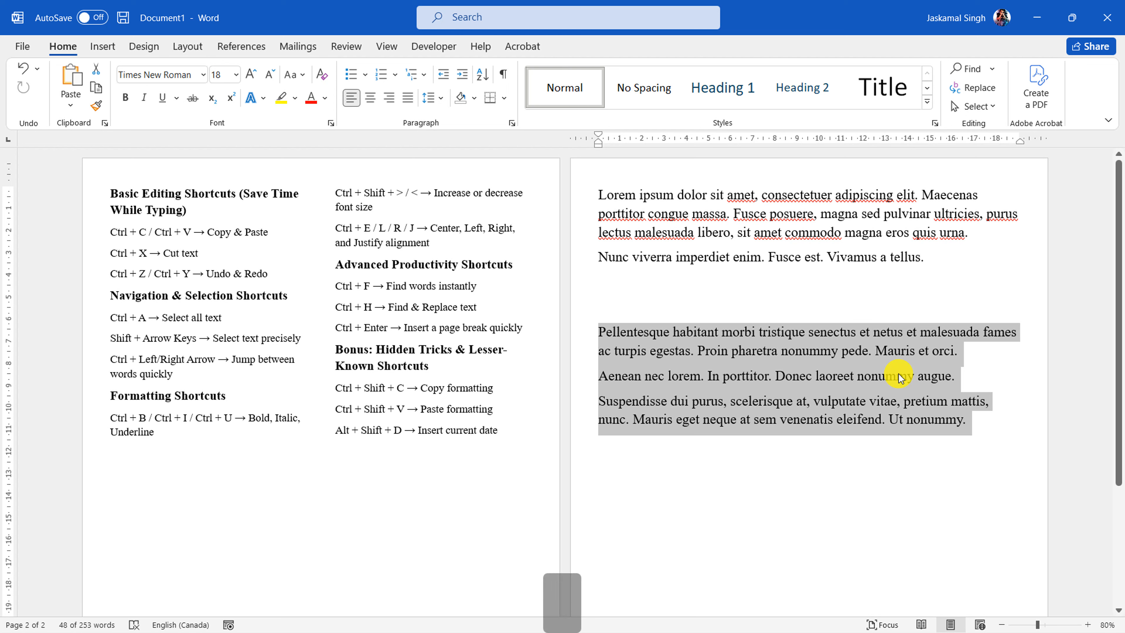
key("ctrl+e")
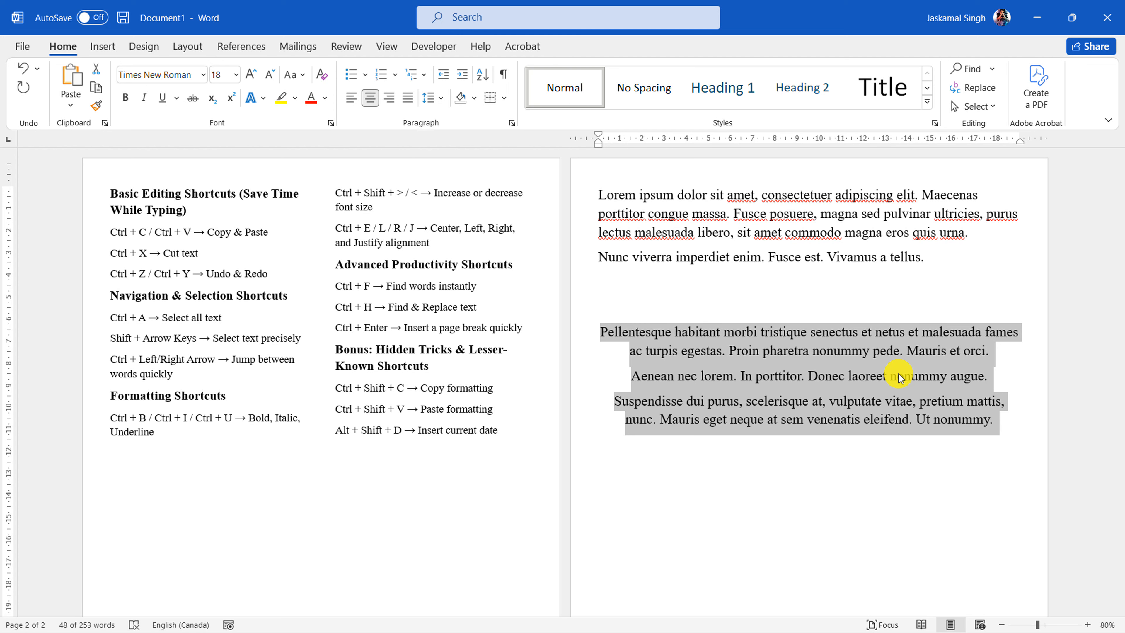
Align the three selected paragraphs left, right, and finally justified, leaving them deselected
key("ctrl")
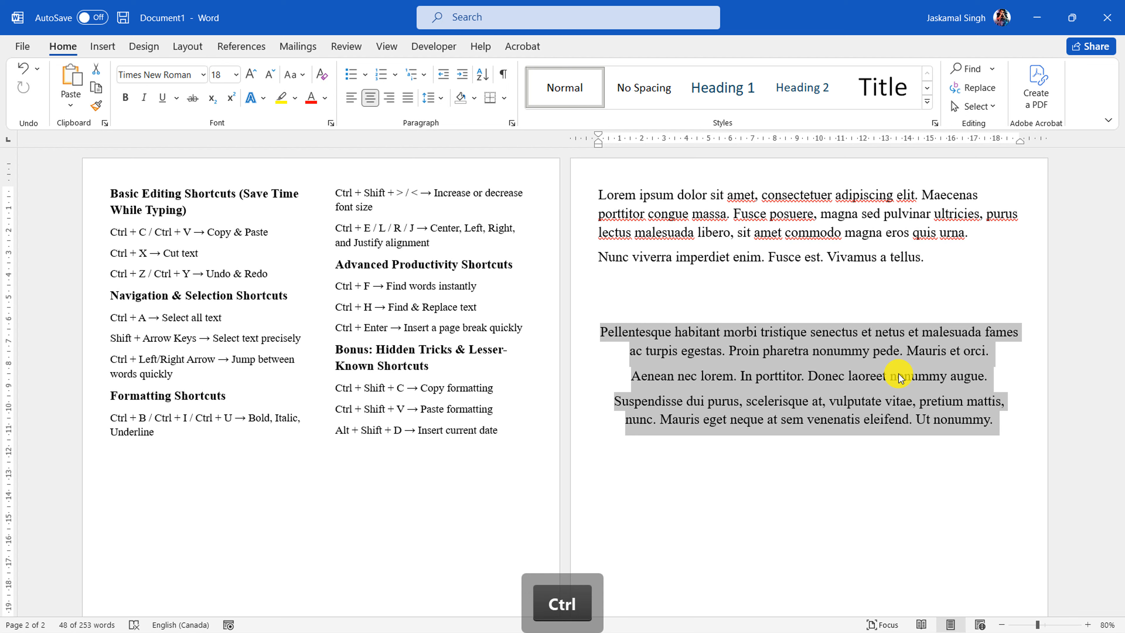
key("ctrl+l")
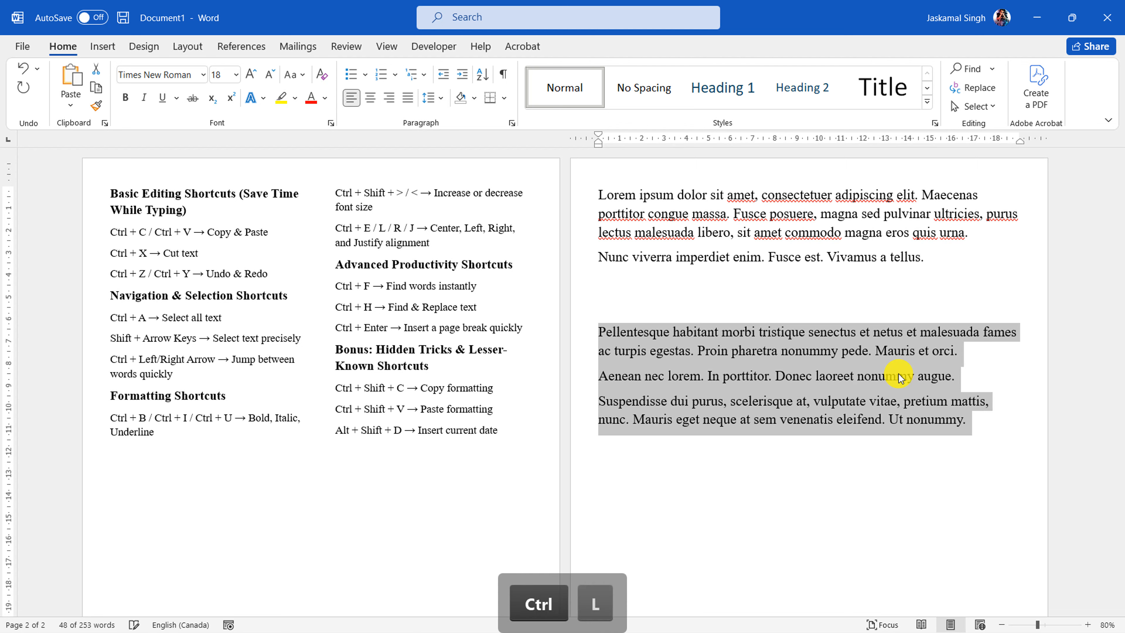
key("ctrl+r")
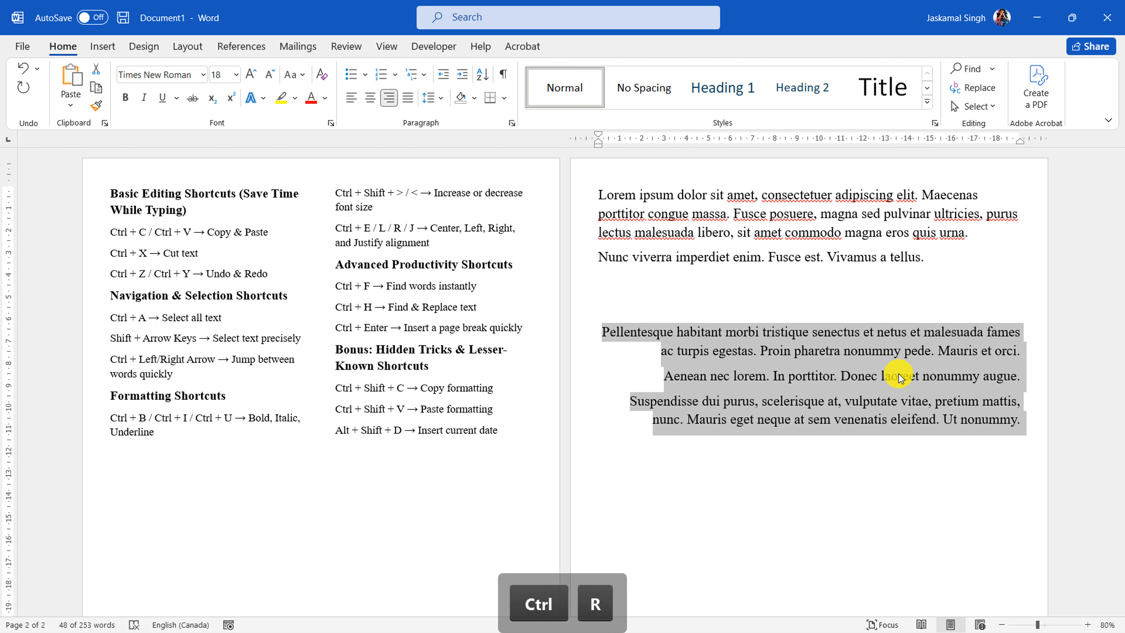
key("ctrl+j")
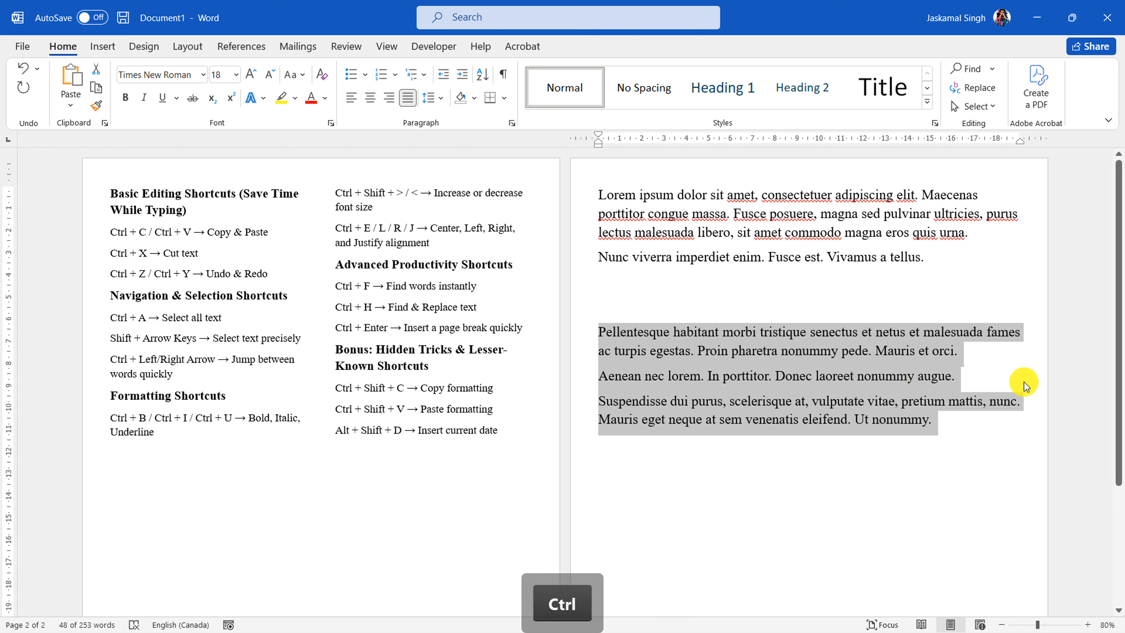
left_click(968, 373)
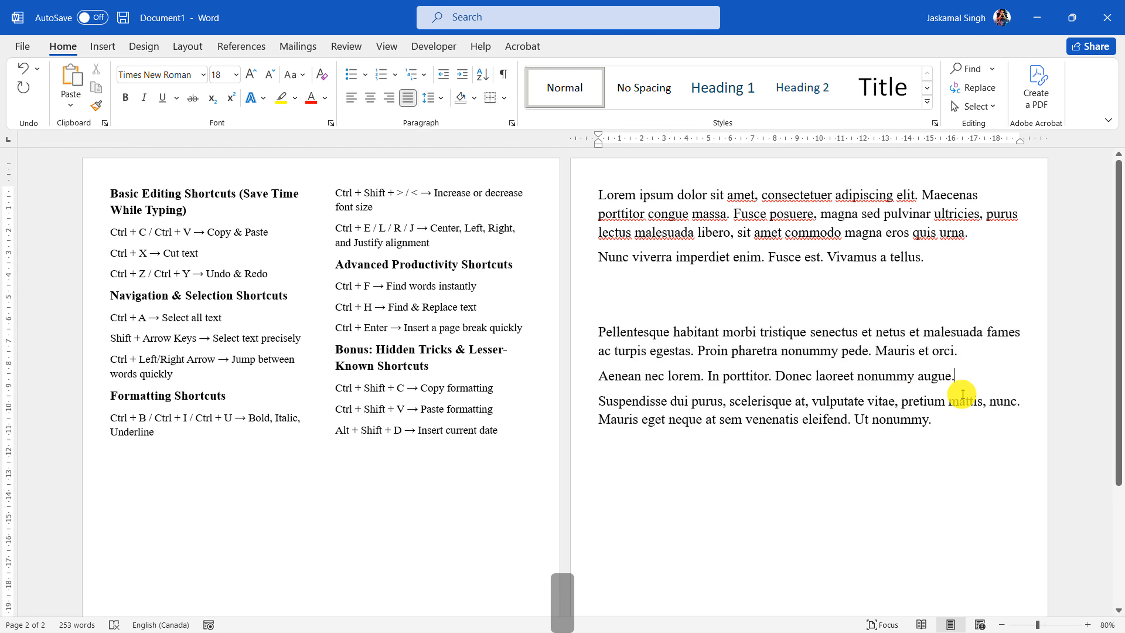
Merge the "Pellentesque", "Aenean nec lorem" and "Suspendisse" paragraphs into a single paragraph by removing the breaks between them
left_click_drag(967, 428, 962, 334)
left_click(968, 350)
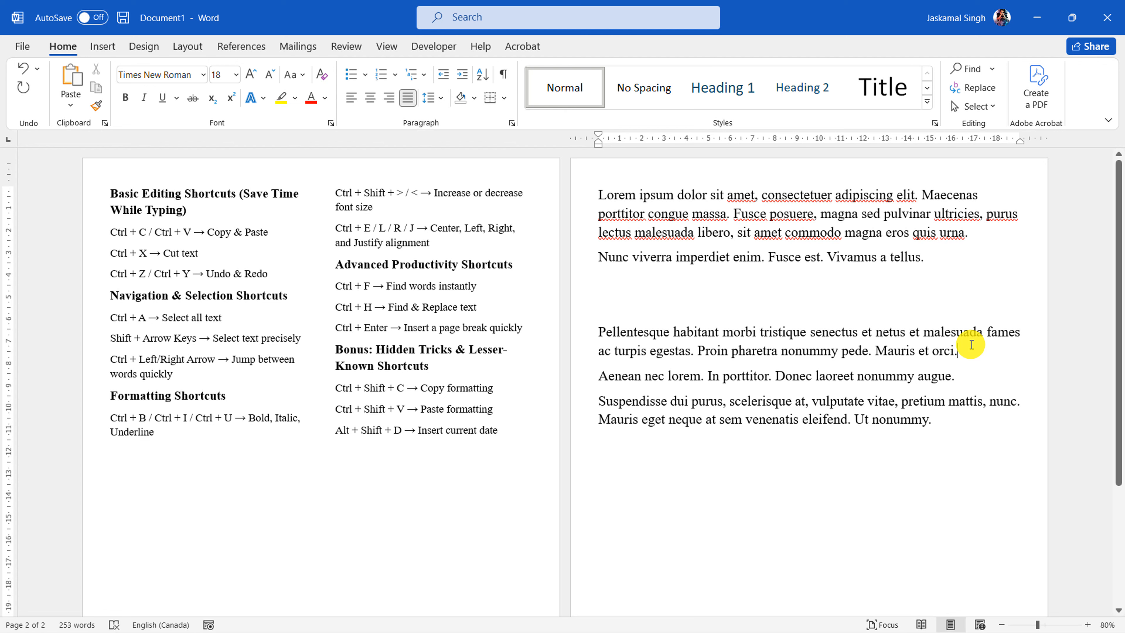
key("Delete")
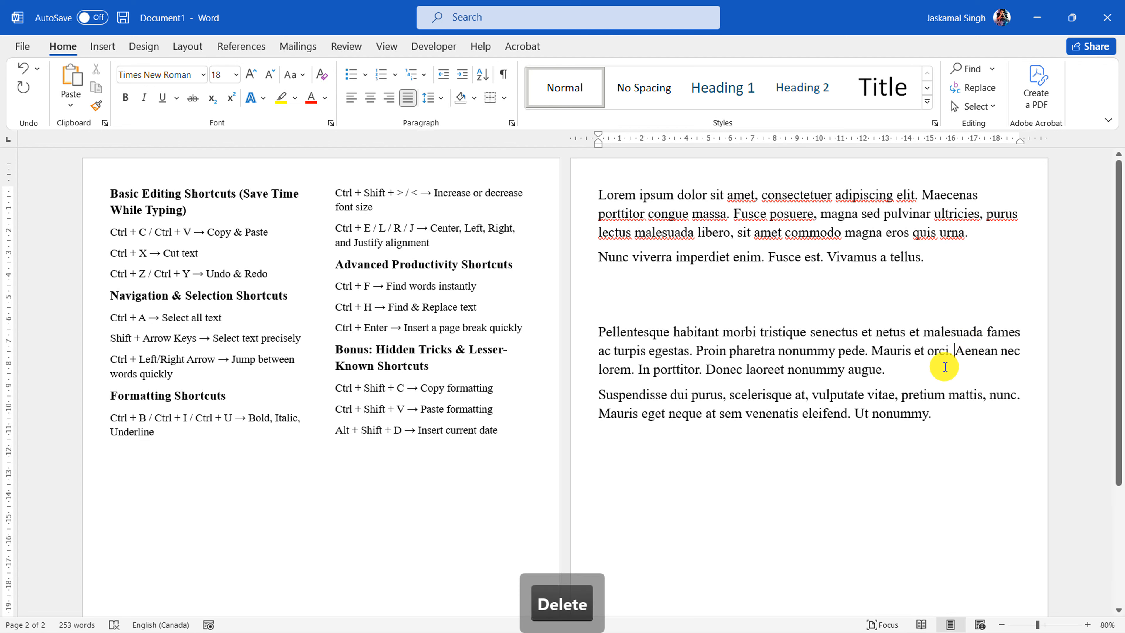
left_click(934, 369)
key("Delete")
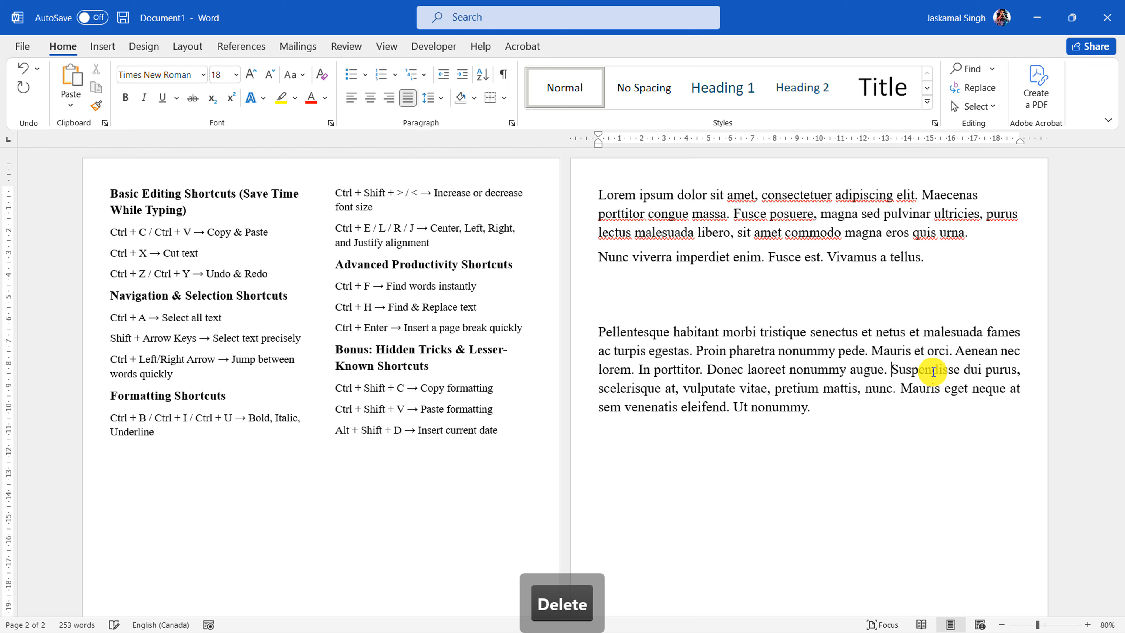
Left-align the merged "Pellentesque" paragraph and justify it again, and highlight the alignment line in the shortcut list
left_click_drag(824, 410, 598, 337)
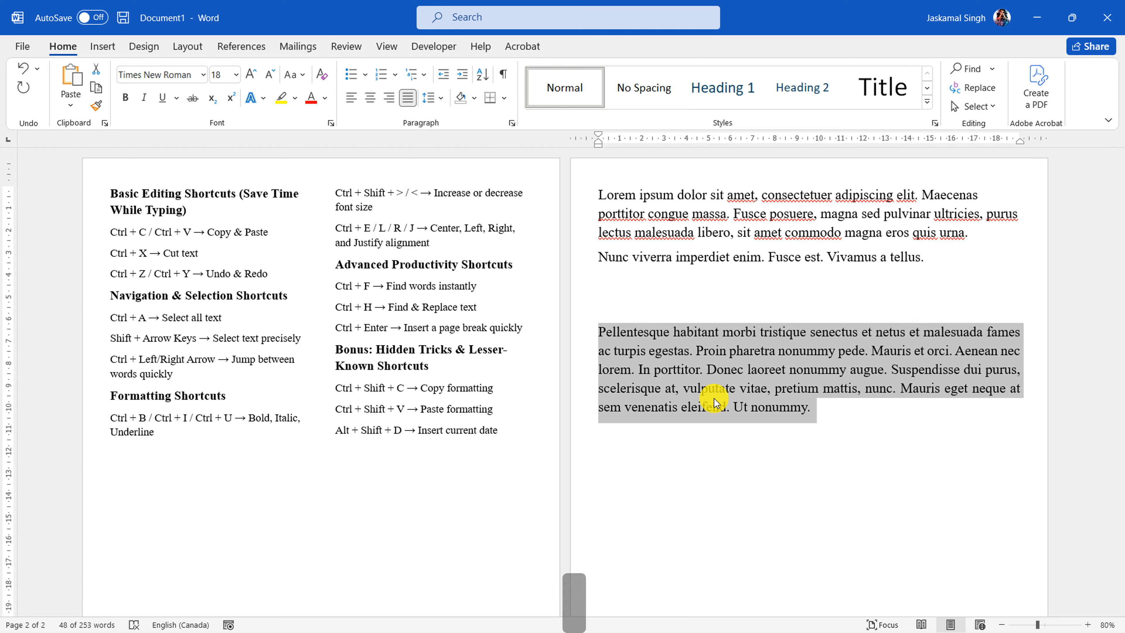
key("ctrl+l")
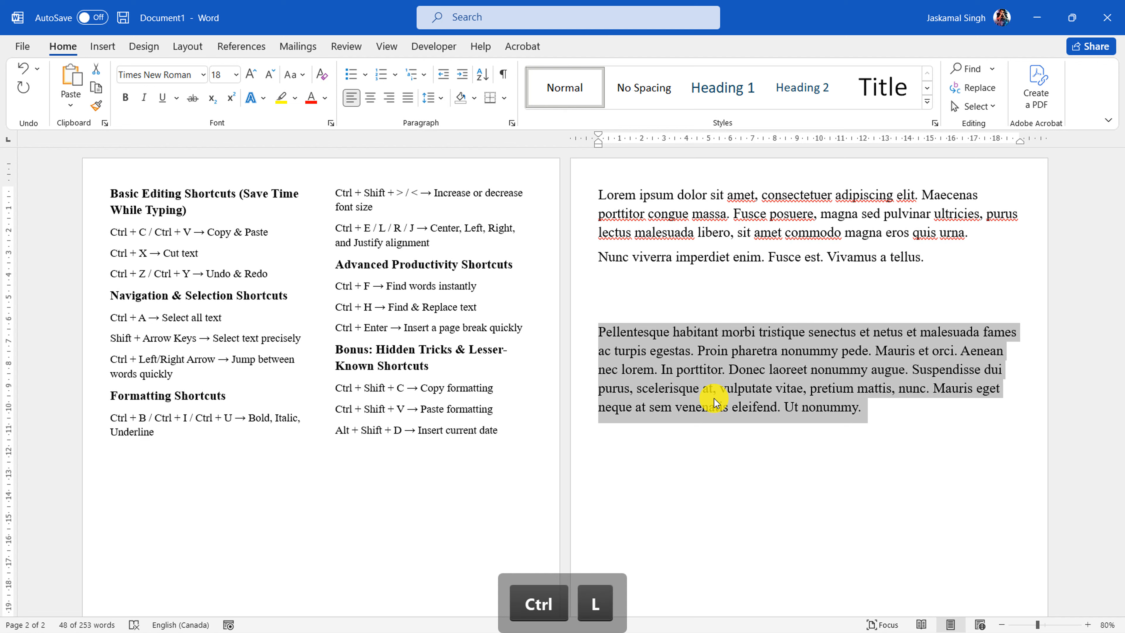
key("ctrl+j")
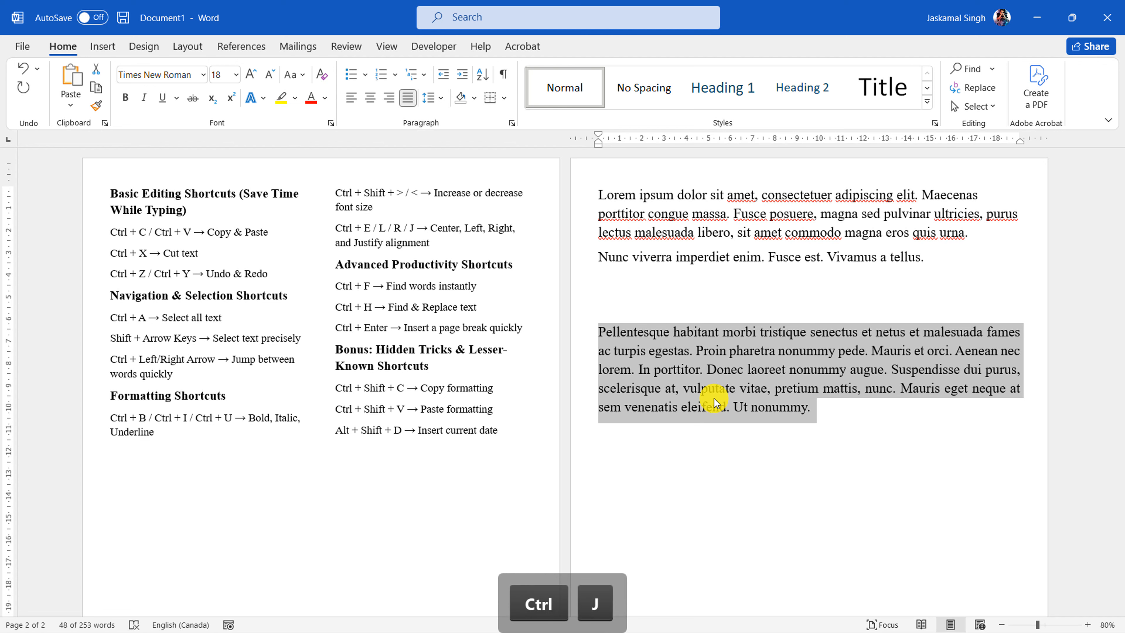
left_click_drag(435, 243, 342, 229)
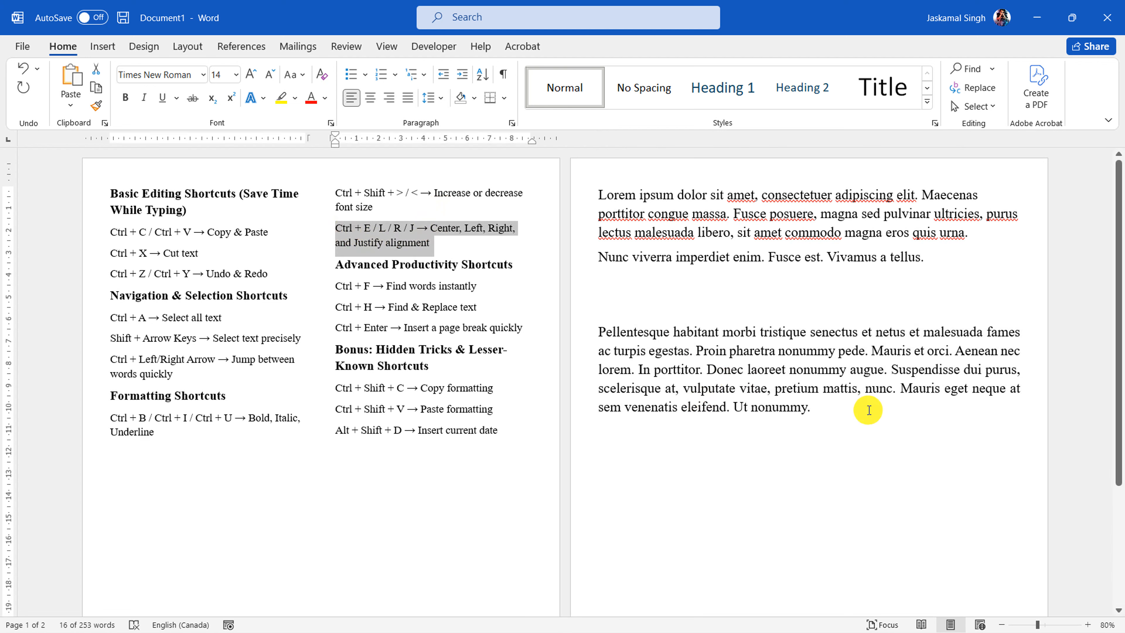
Delete the two blank paragraphs above the "Pellentesque" paragraph together with that word's initial "P"
left_click(814, 412)
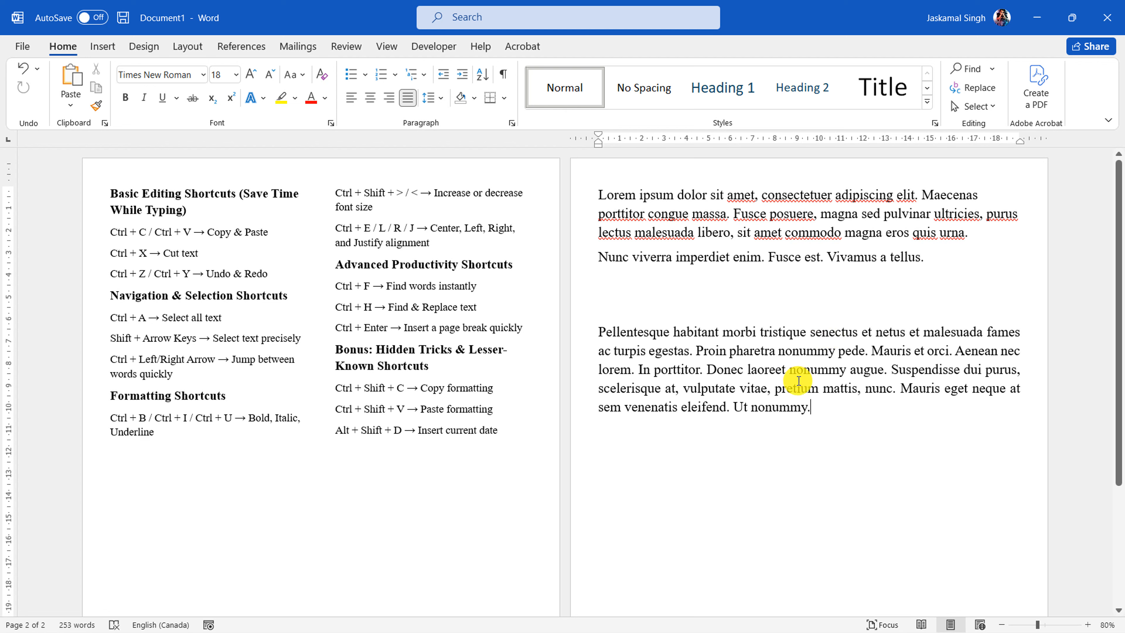
left_click(936, 276)
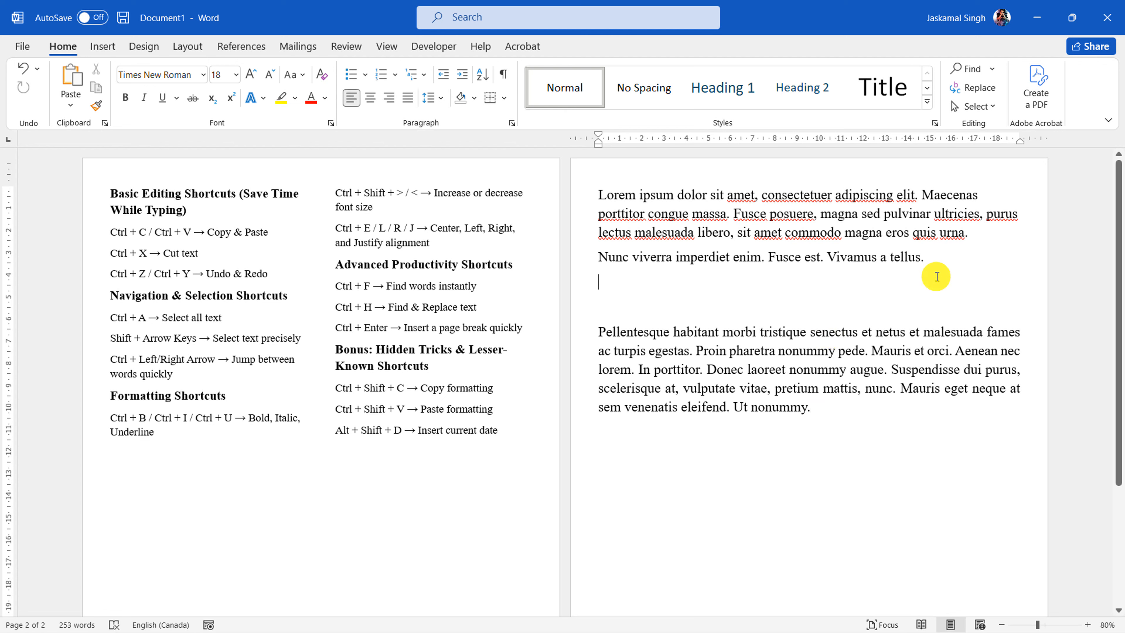
key("Delete")
key("Delete")
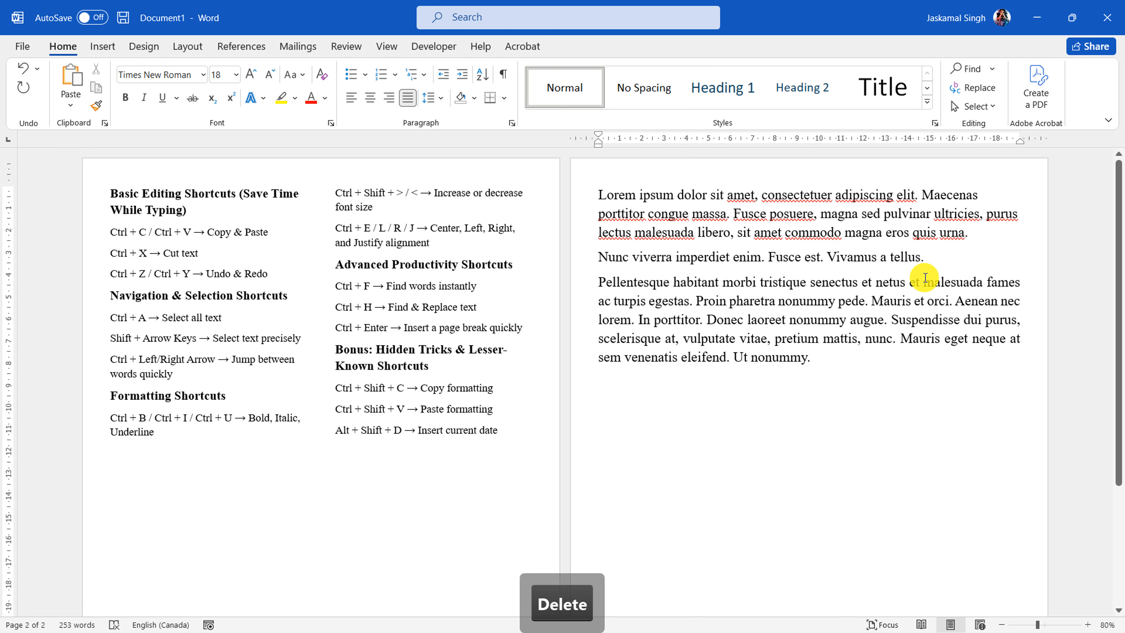
key("Delete")
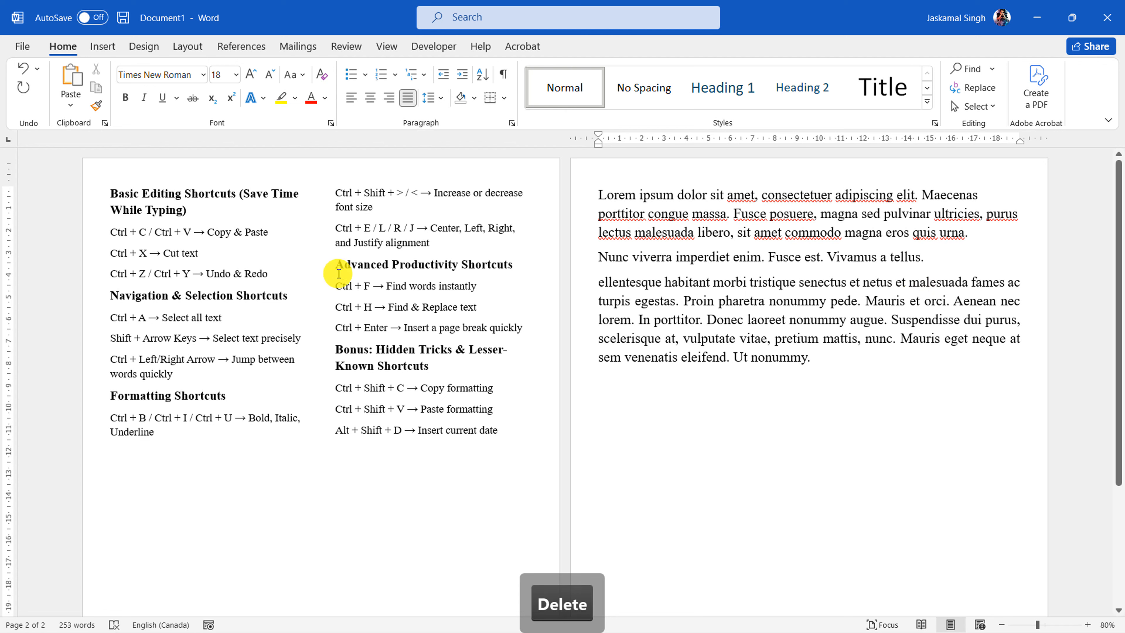
Highlight the "Advanced Productivity Shortcuts" section of the shortcut list, from its heading through the page break line
left_click(340, 272)
left_click_drag(336, 262, 531, 332)
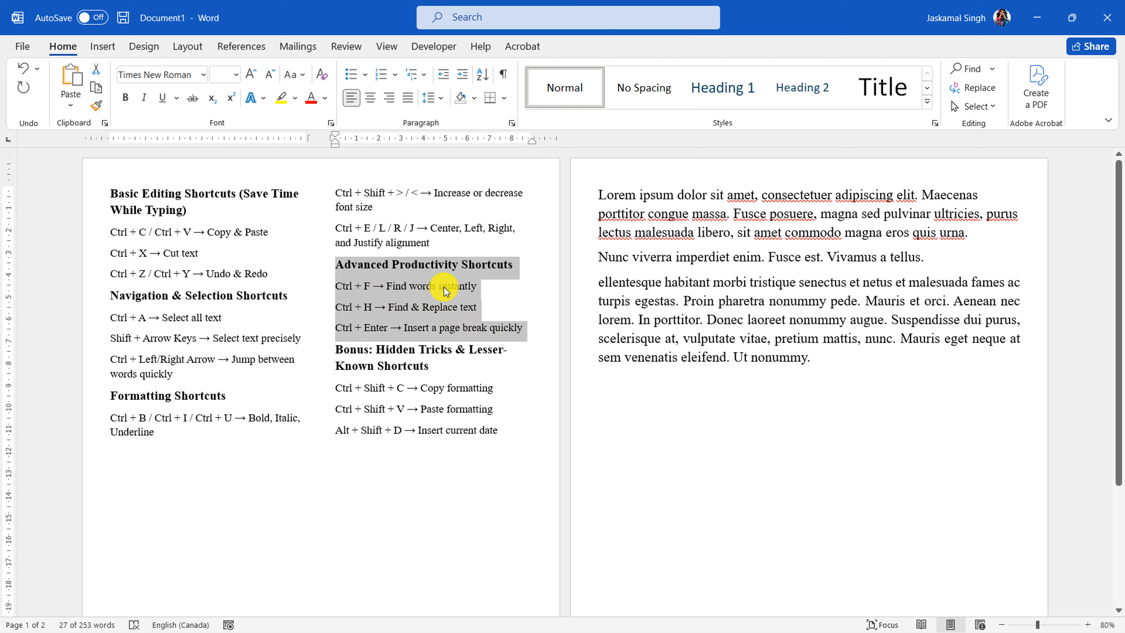
left_click(511, 296)
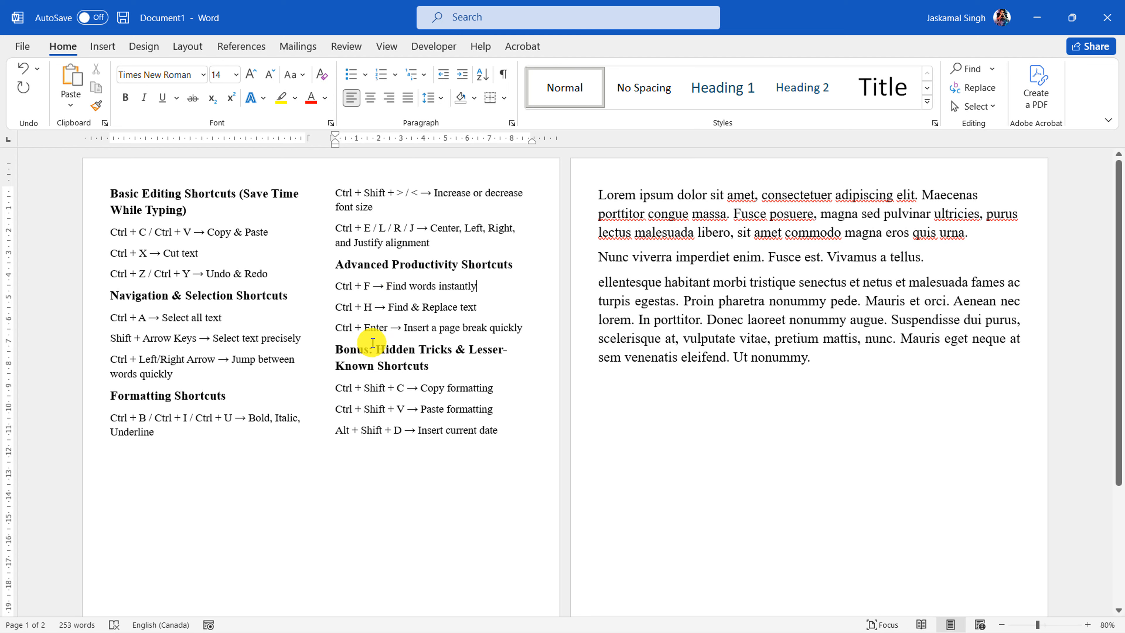
left_click(932, 302)
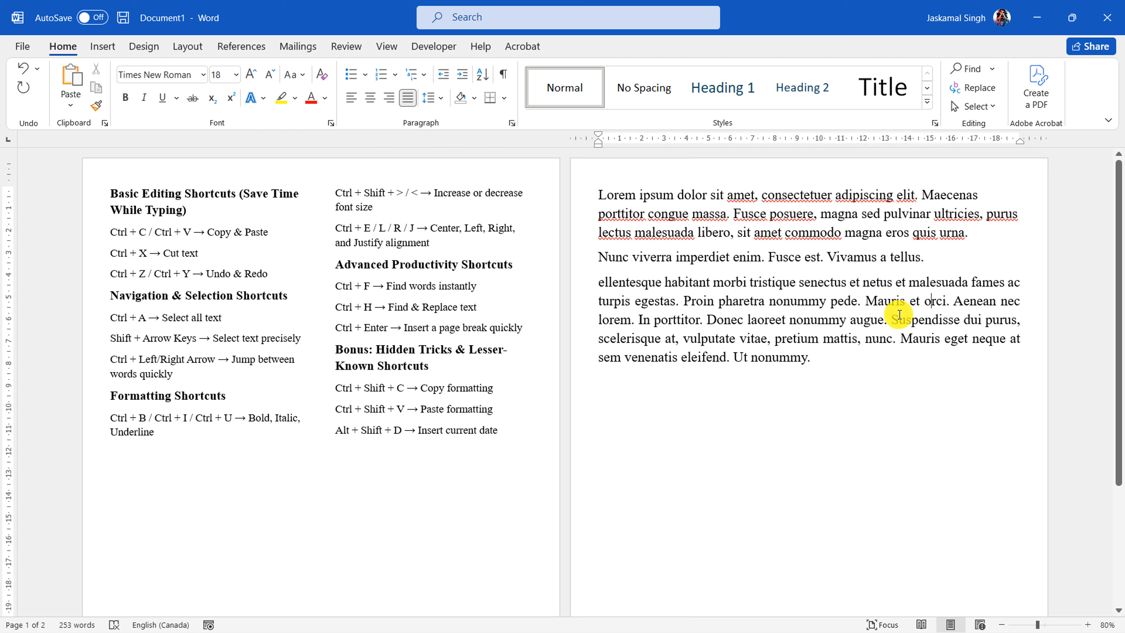
Search the document for "Shift", replacing the previous search term, and view the matches in the shortcut list
left_click(885, 357)
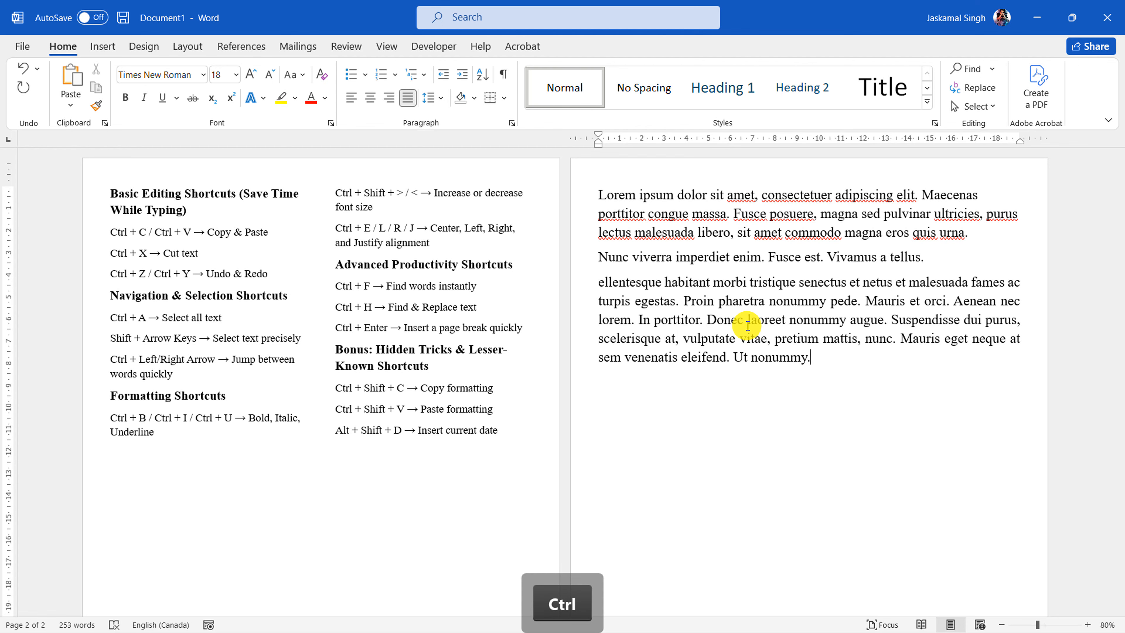
key("ctrl+f")
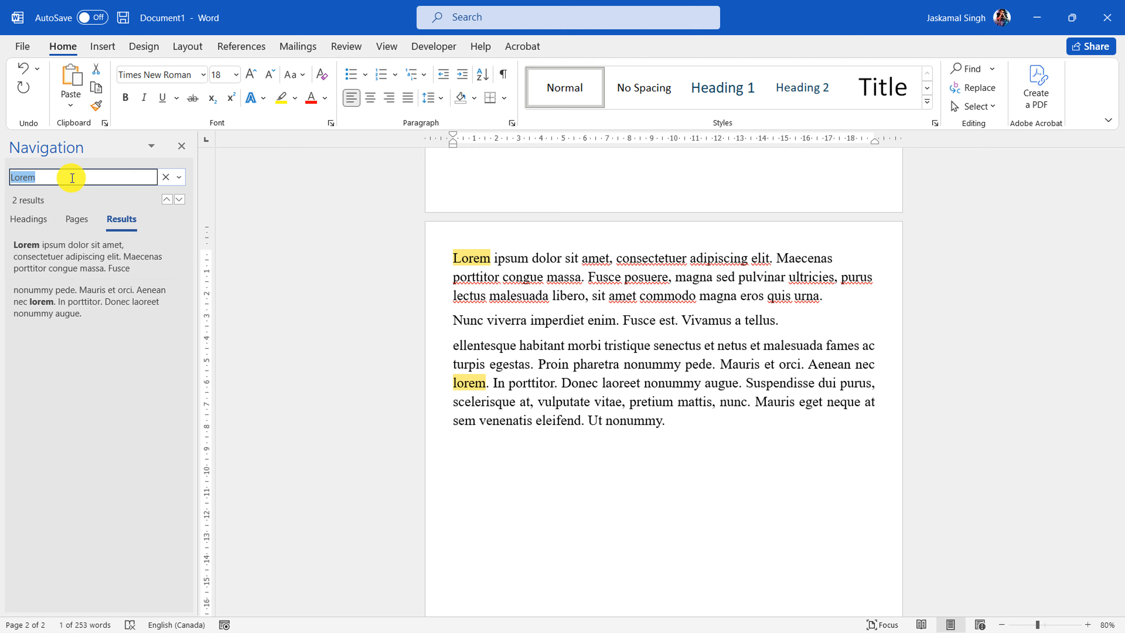
key("BackSpace")
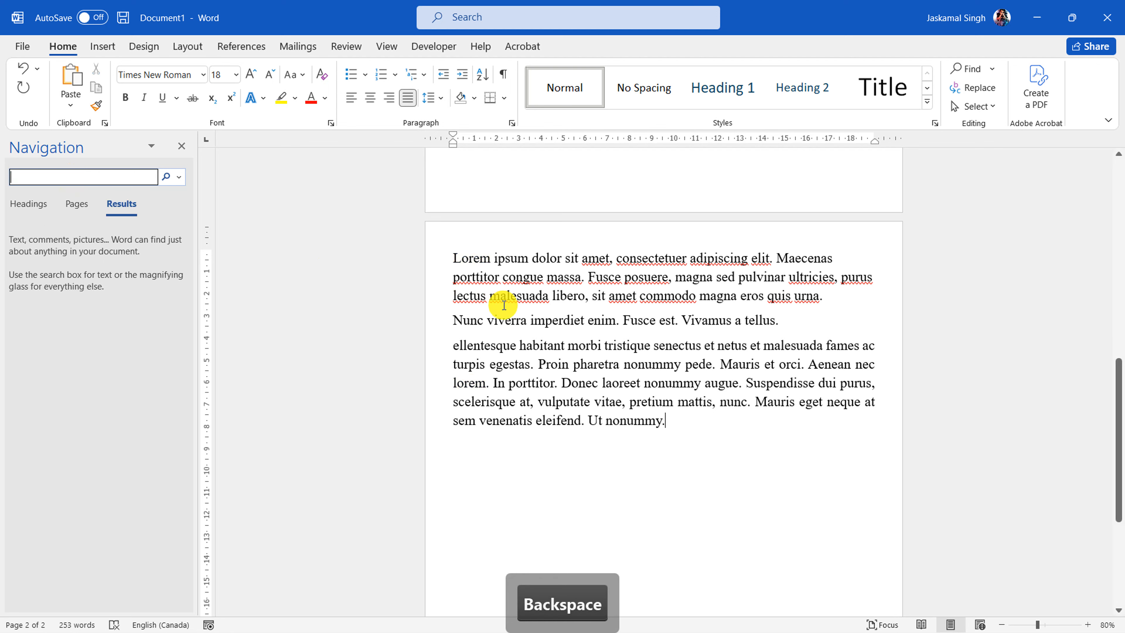
scroll(515, 326, "up", 10)
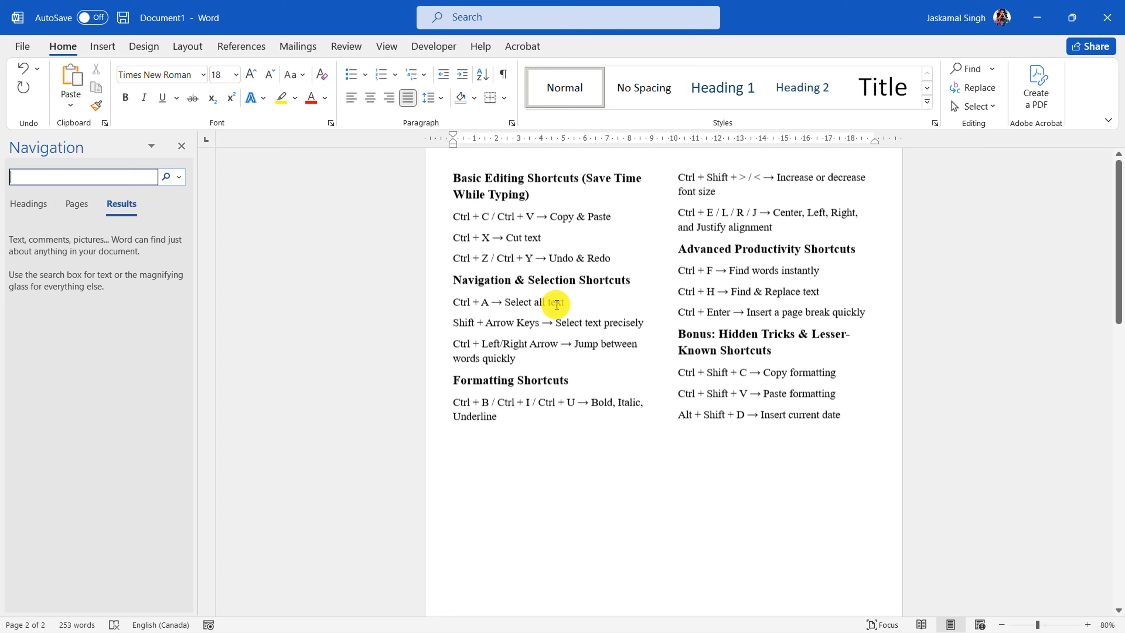
scroll(557, 304, "up", 1)
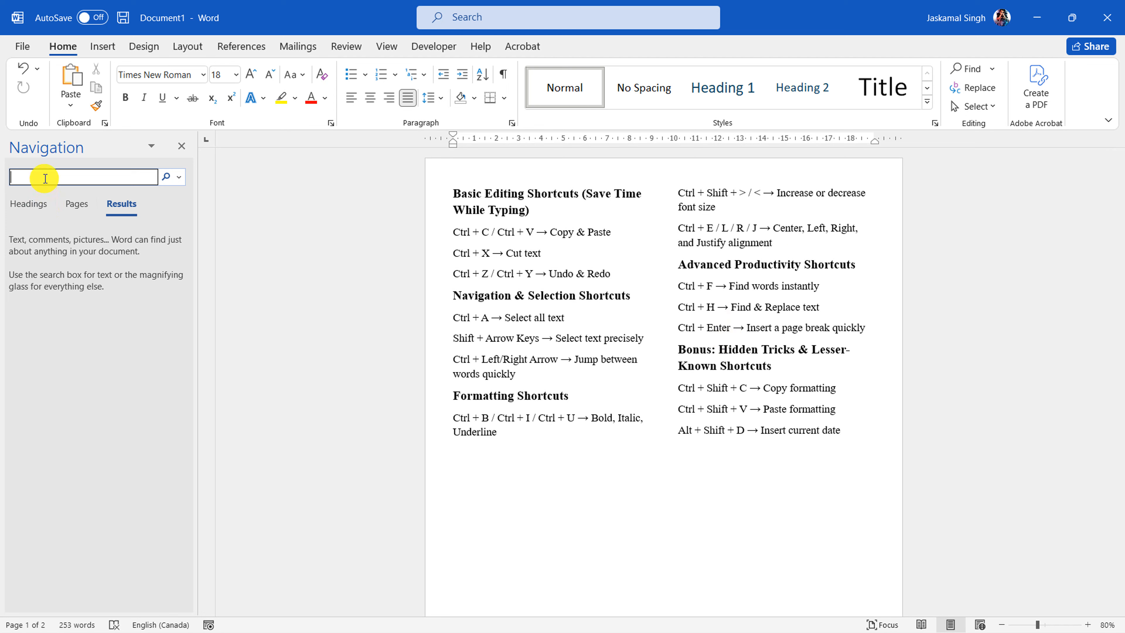
type("Shif")
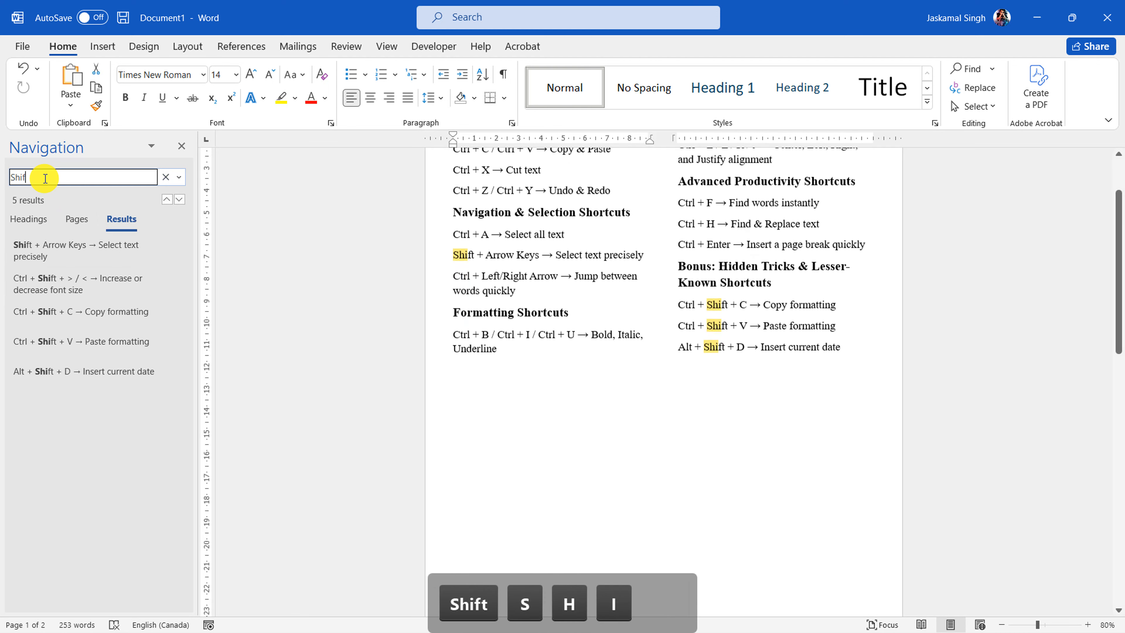
type("t")
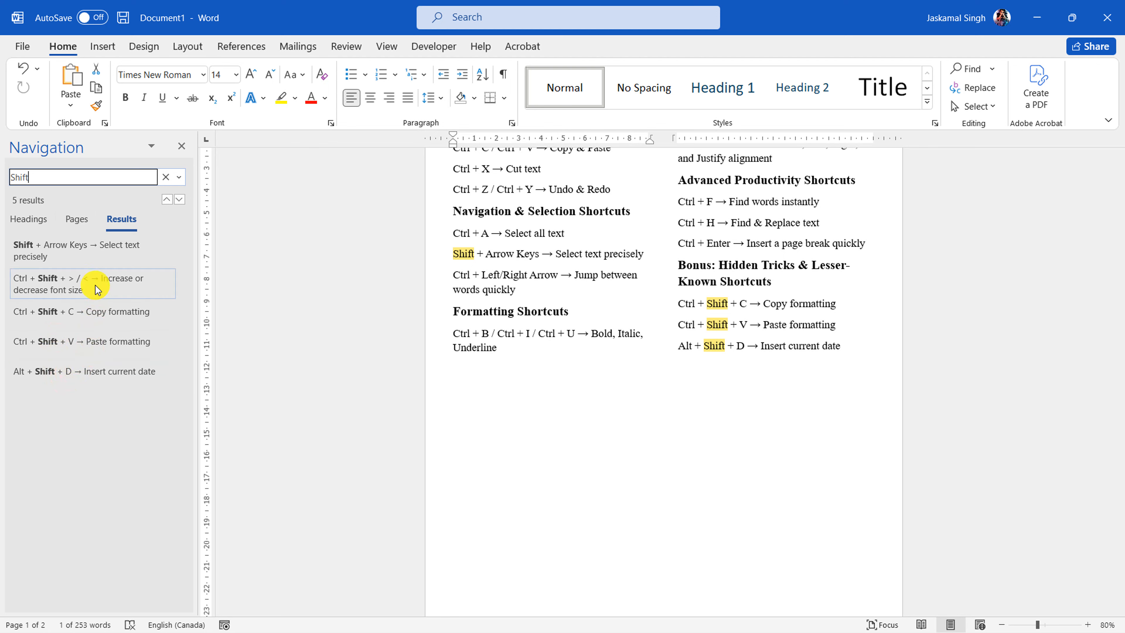
scroll(683, 294, "up", 3)
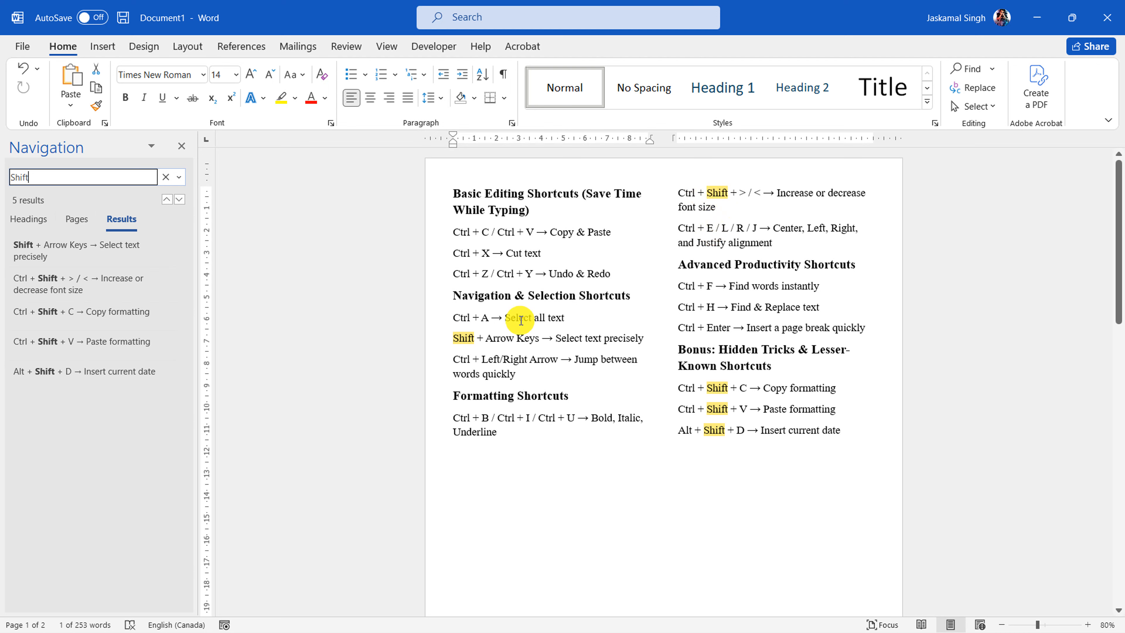
Add a new paragraph containing "Shift" after the last placeholder paragraph ending in "Ut nonummy."
scroll(758, 437, "down", 7)
scroll(756, 440, "down", 4)
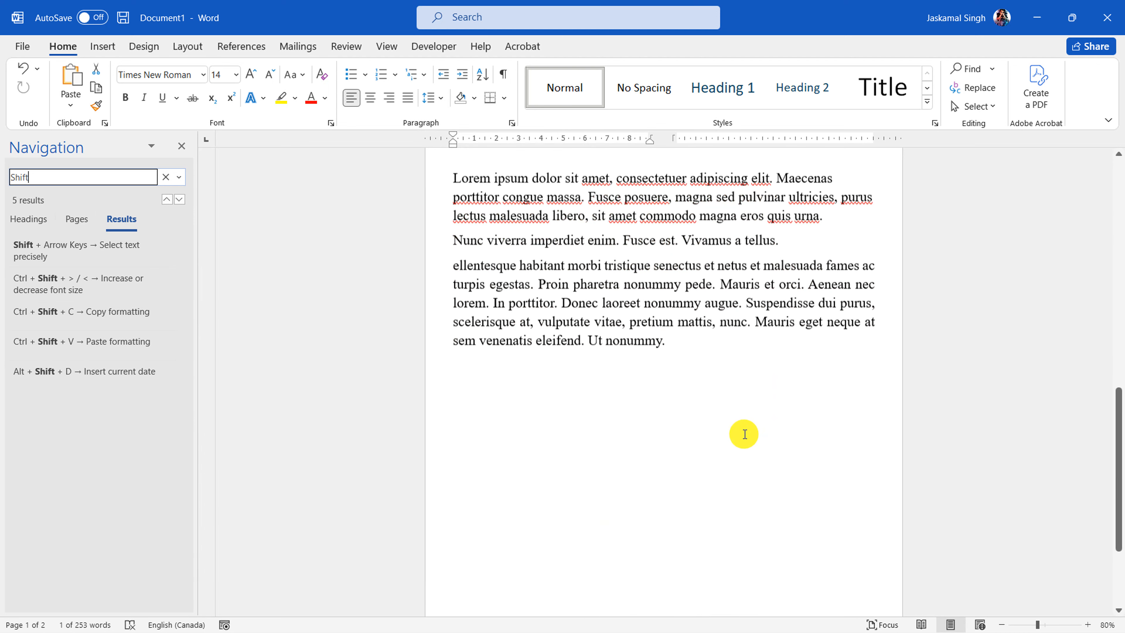
left_click(731, 345)
key("Return")
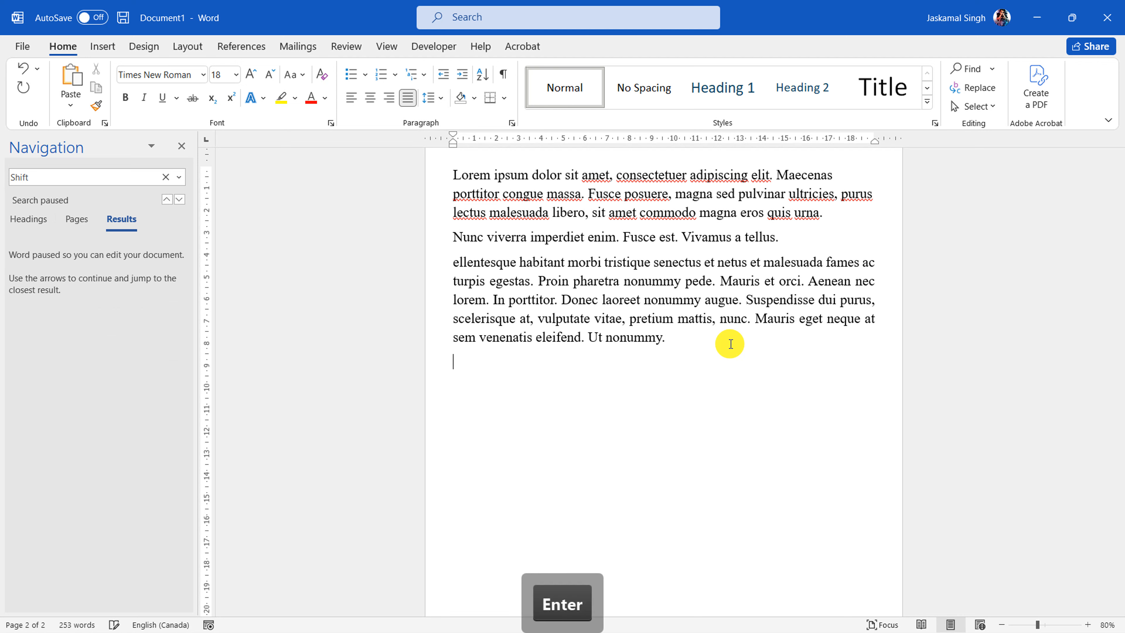
type("Shift")
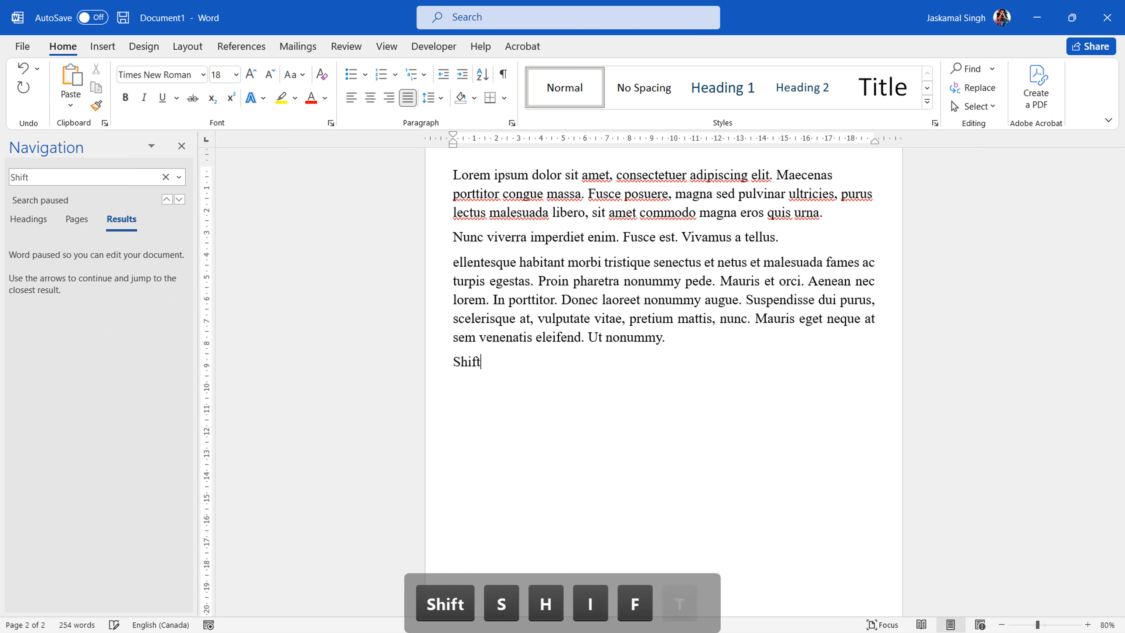
Resume the paused search for "Shift" and examine the highlighted matches on both pages
left_click(94, 180)
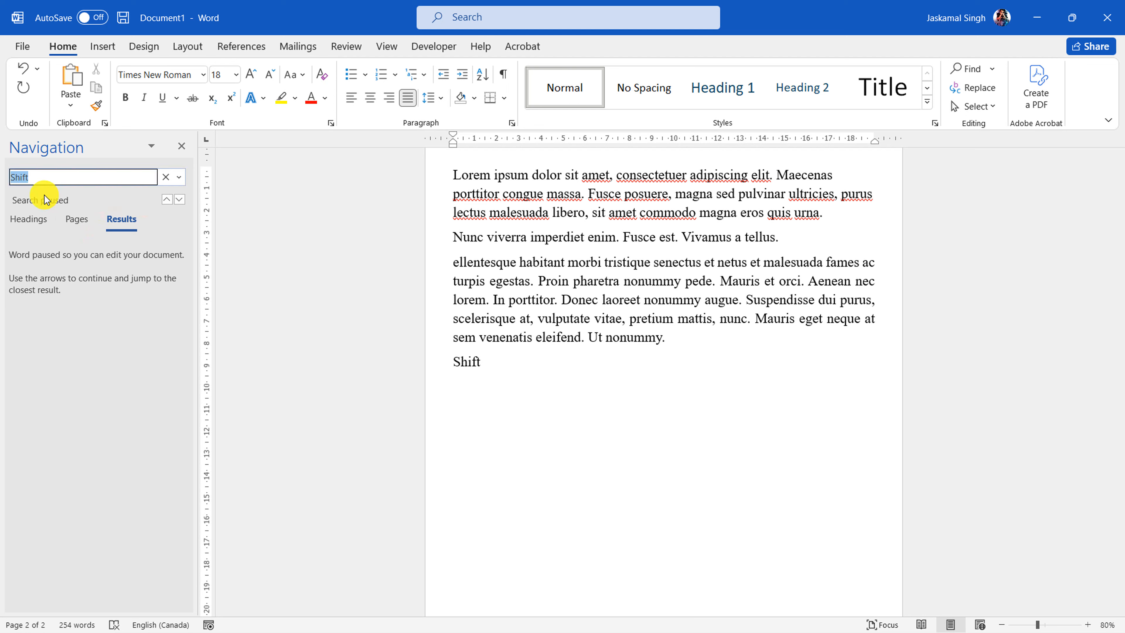
left_click(58, 177)
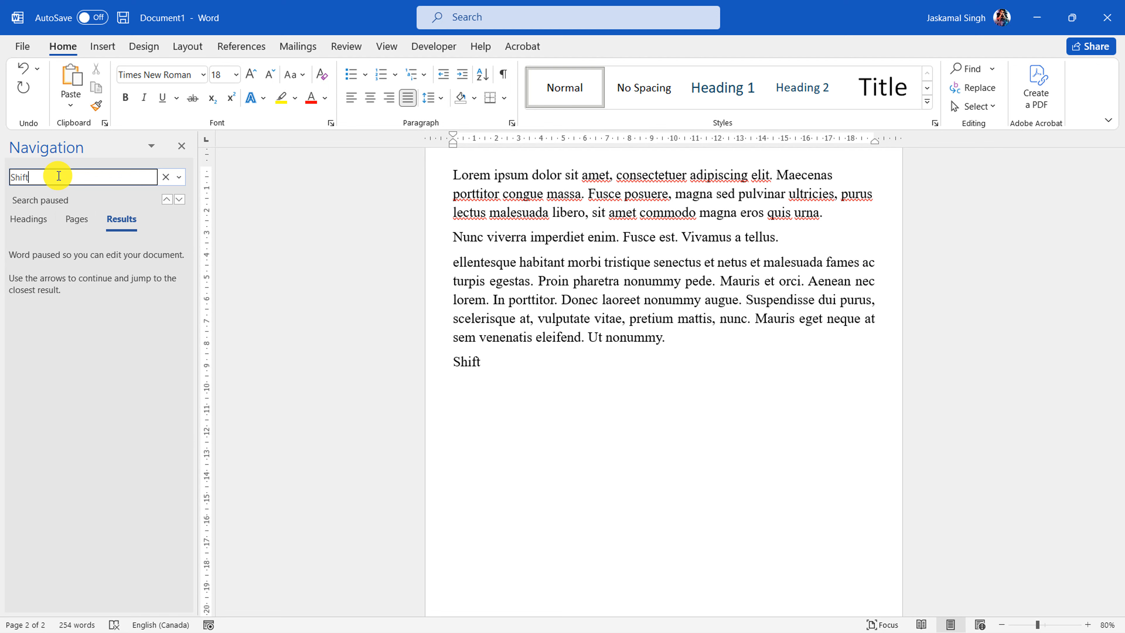
key("Return")
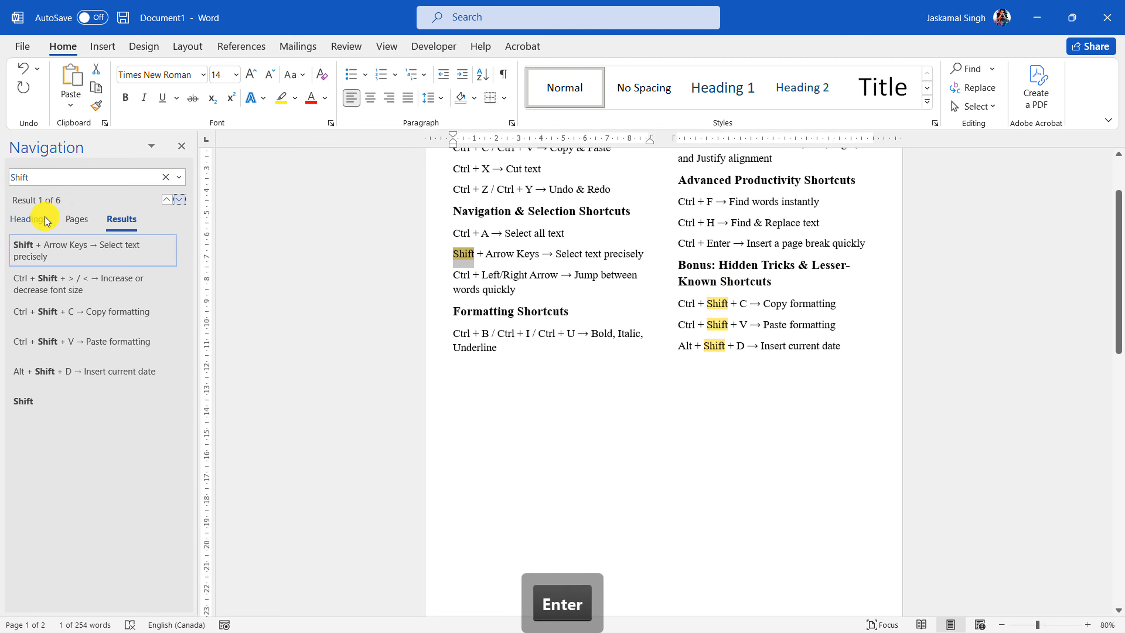
scroll(659, 309, "down", 3)
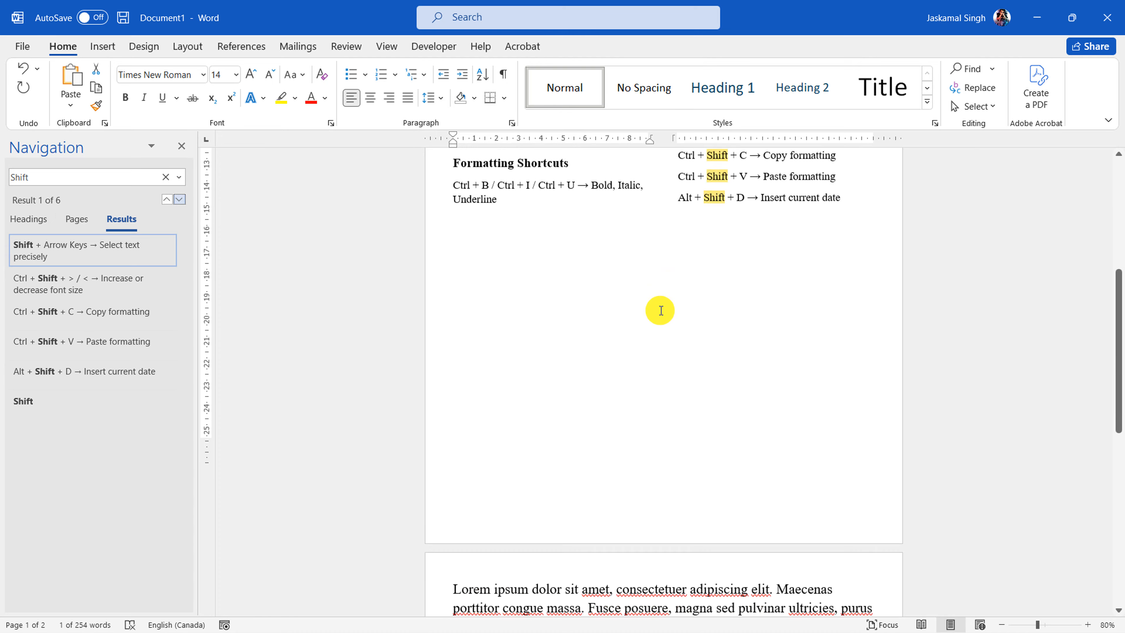
scroll(662, 310, "up", 2)
scroll(662, 310, "up", 3)
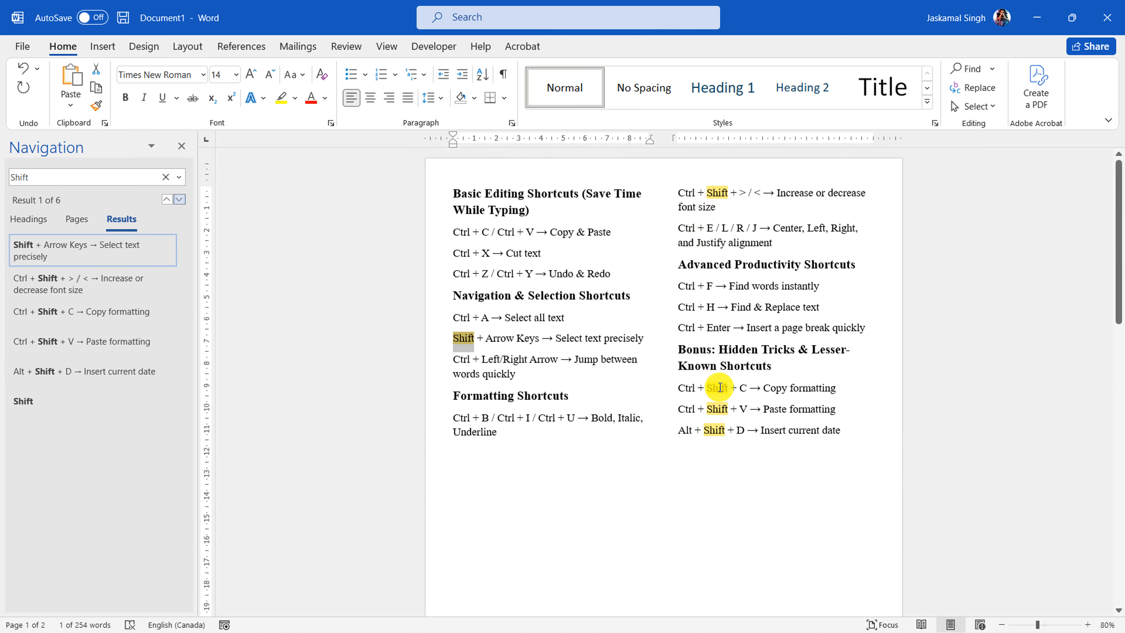
scroll(545, 389, "down", 10)
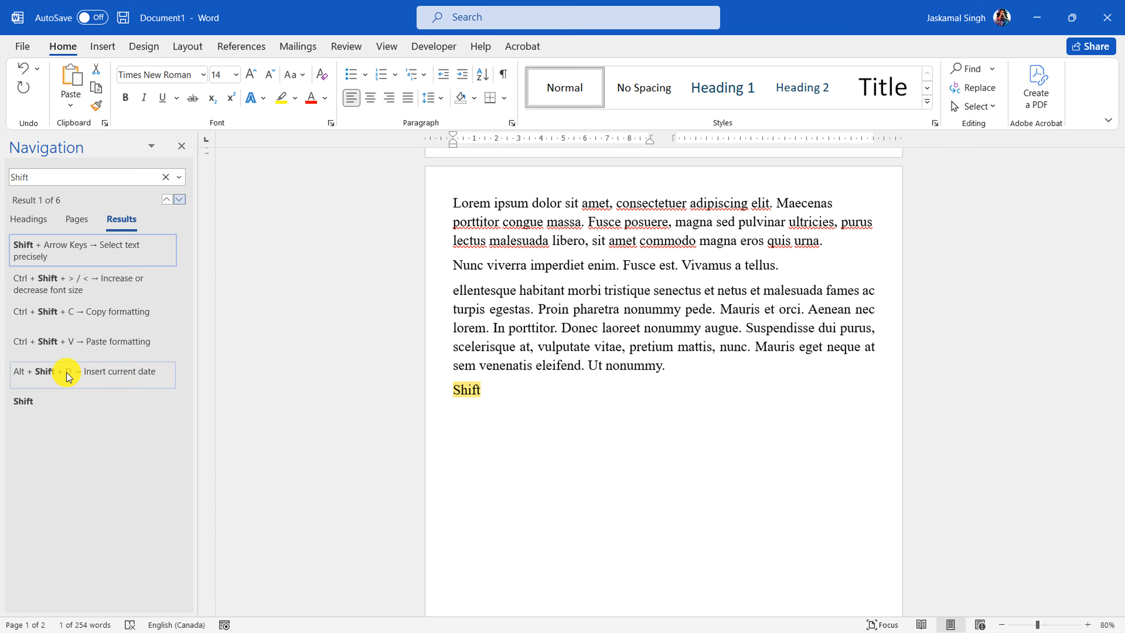
Jump to the "Shift" match in the "Insert current date" line, and close the search results
left_click(89, 375)
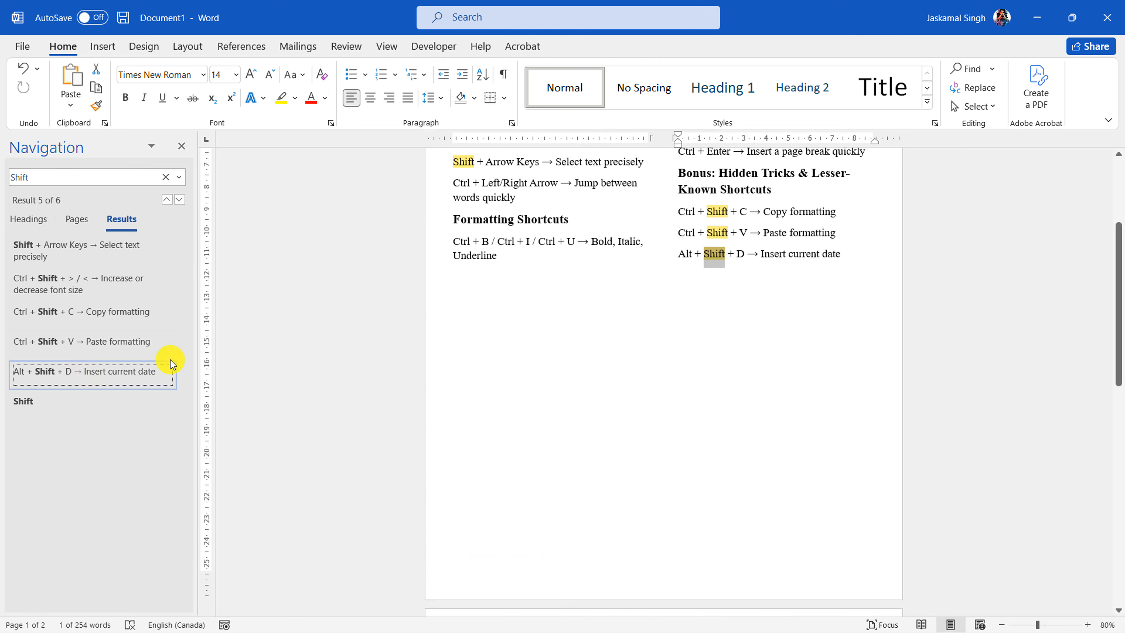
left_click(181, 146)
scroll(381, 306, "up", 3)
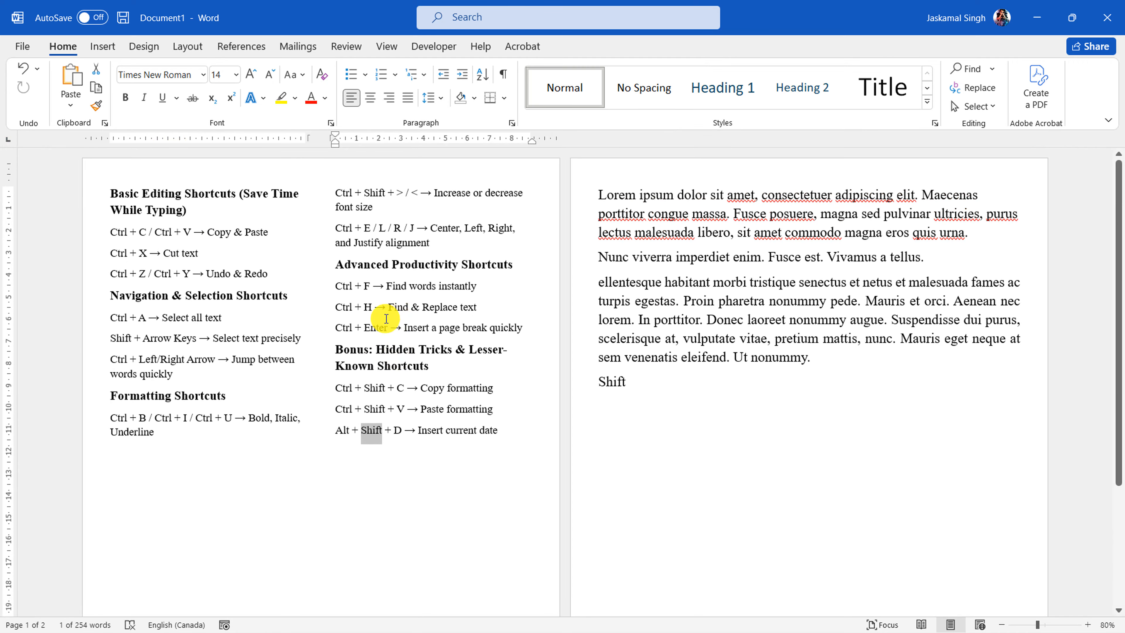
Highlight the "Ctrl + F → Find words instantly" line and view the available Find options
left_click(401, 429)
left_click(323, 289)
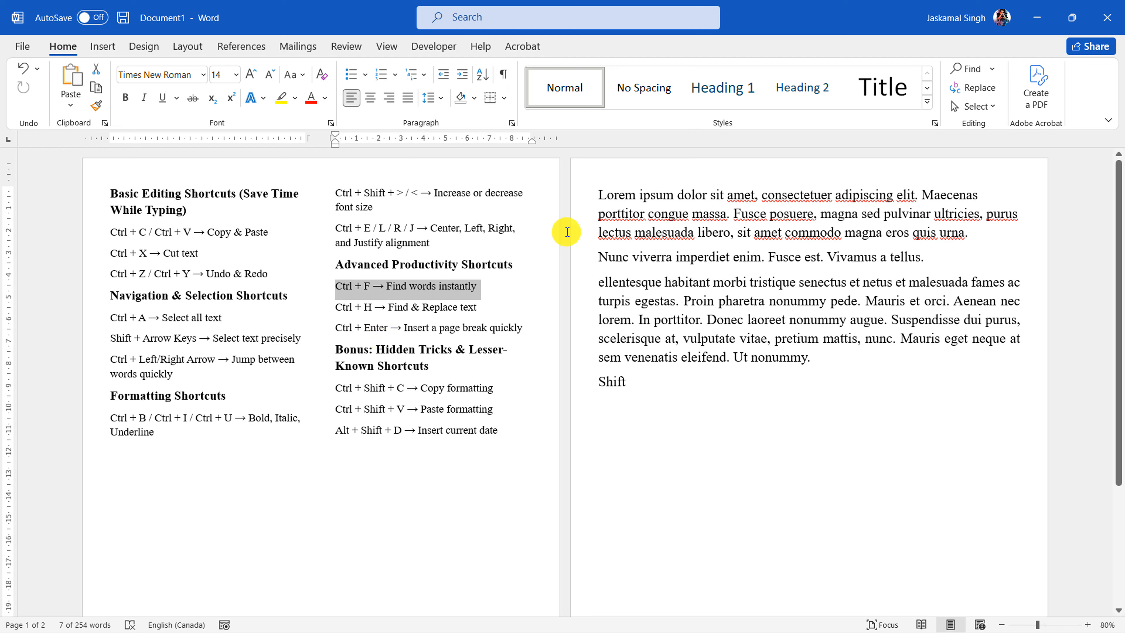
left_click(993, 69)
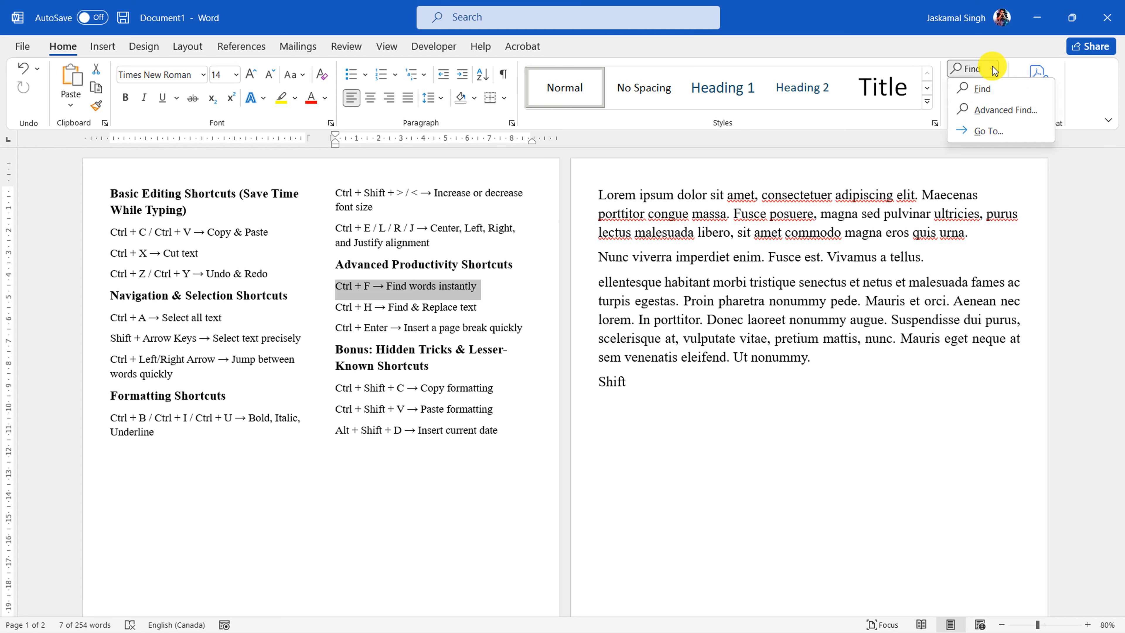
left_click(529, 349)
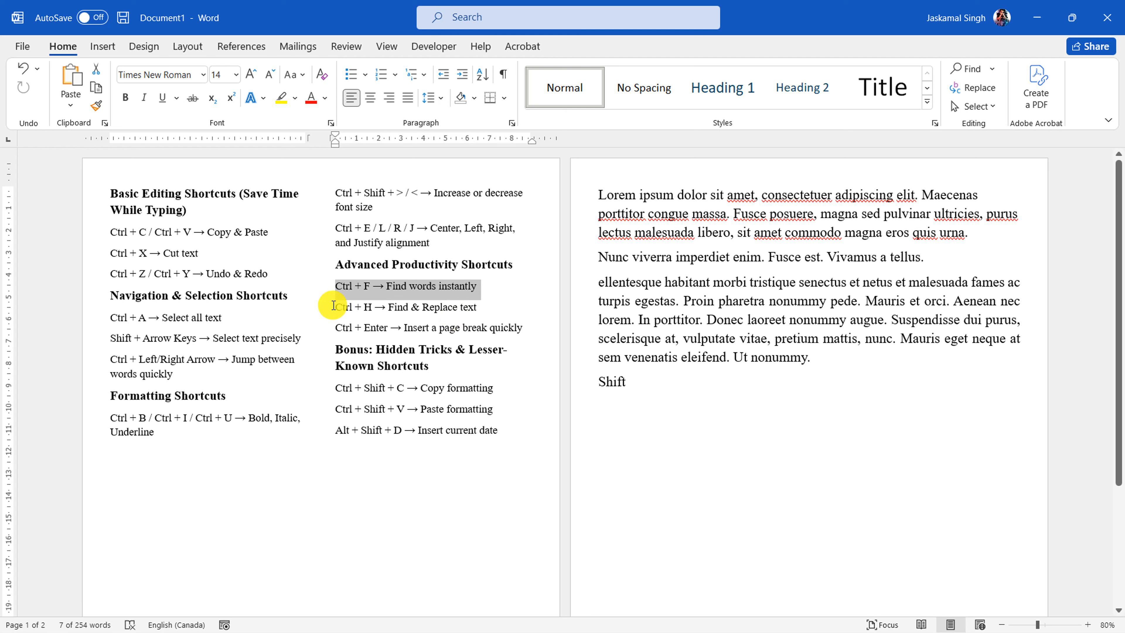
Highlight the "Ctrl + H → Find & Replace text" line, and replace every "Shift" in the document with the person's name
left_click_drag(334, 306, 475, 303)
left_click(482, 333)
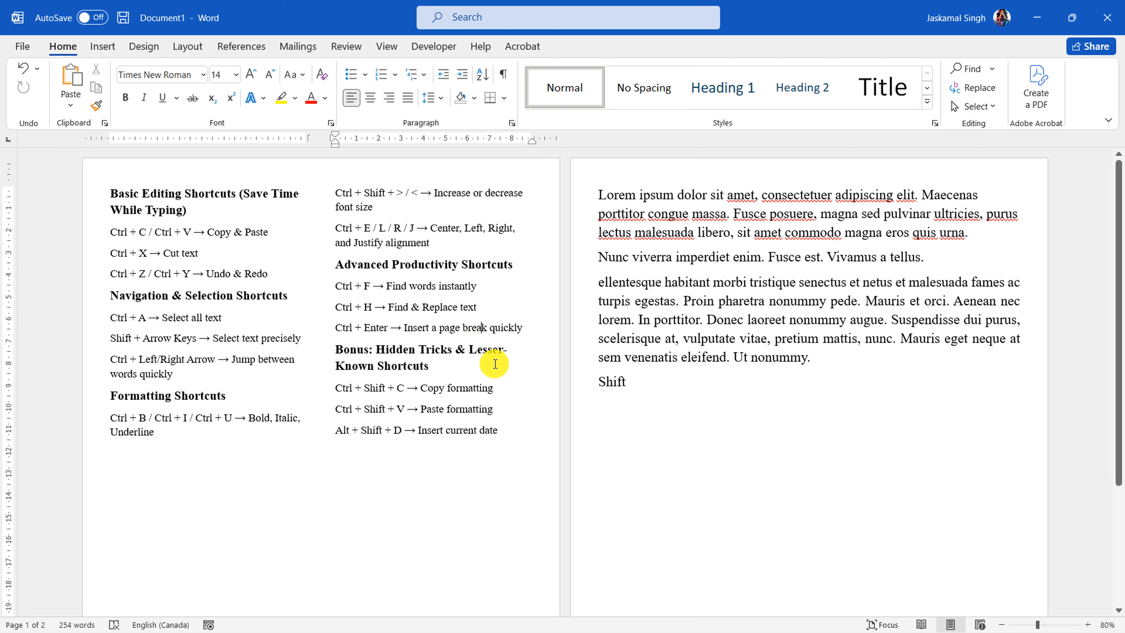
key("ctrl+h")
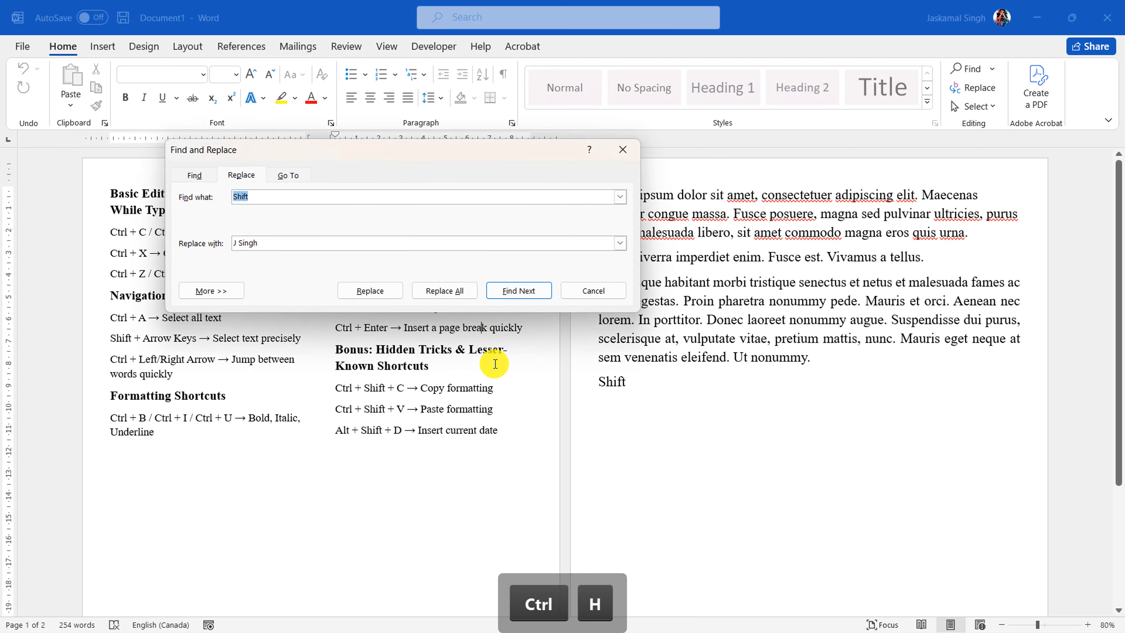
left_click_drag(396, 143, 806, 375)
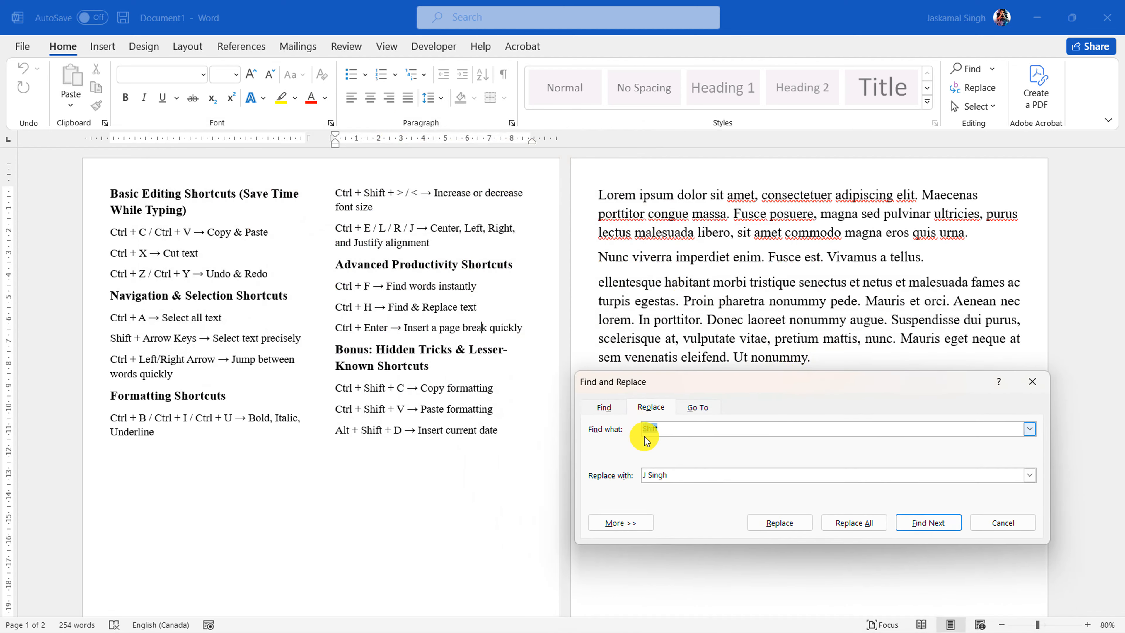
left_click(680, 474)
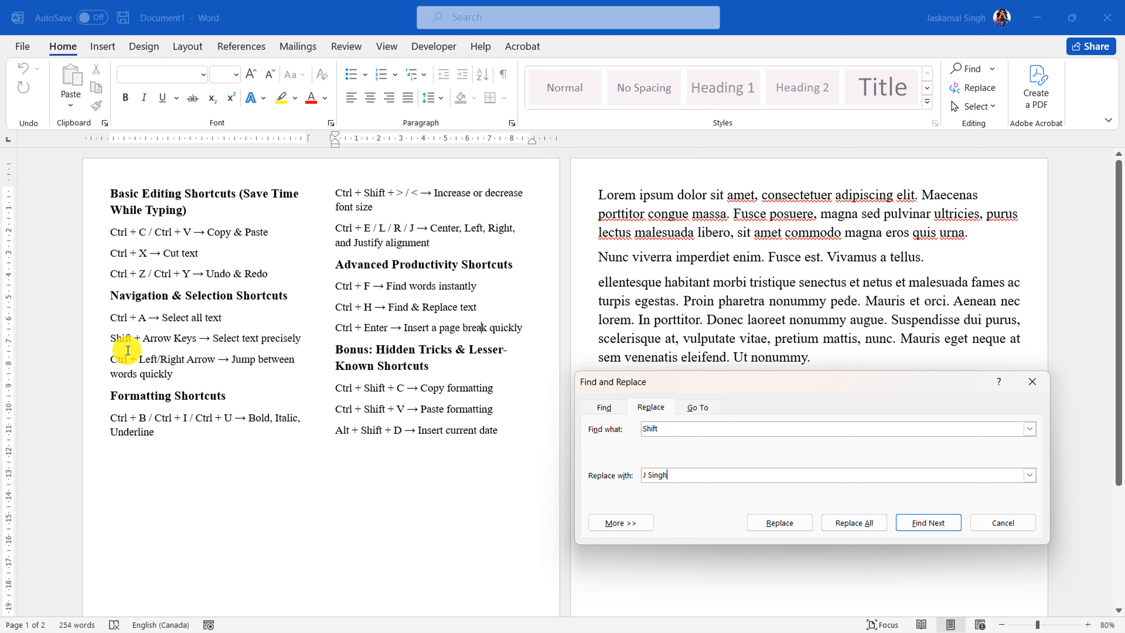
left_click_drag(656, 385, 655, 422)
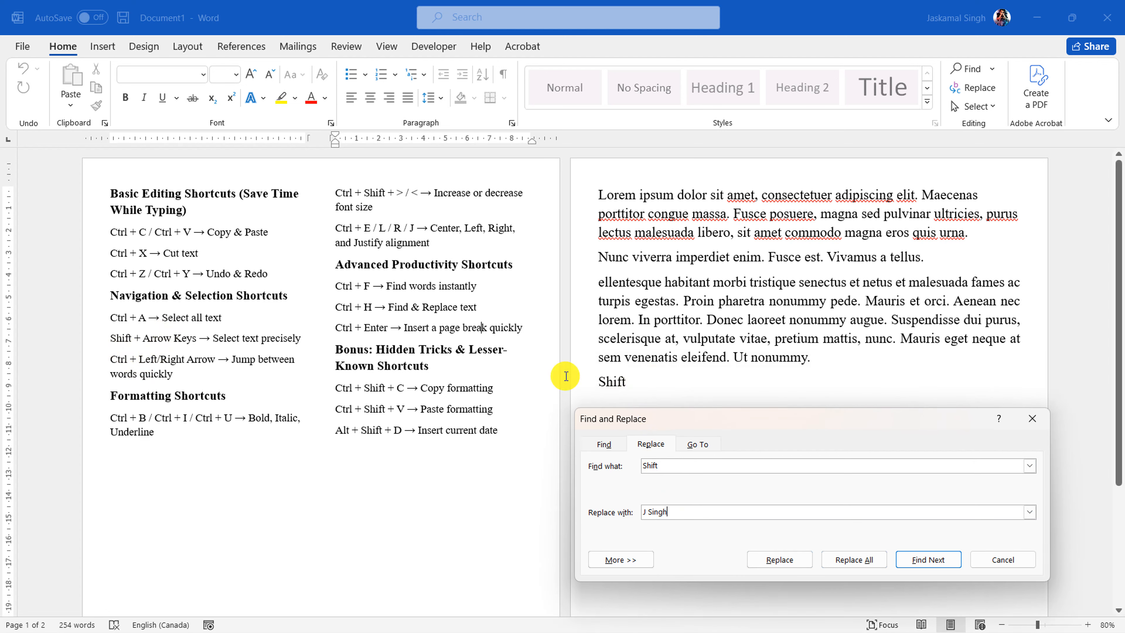
left_click(853, 561)
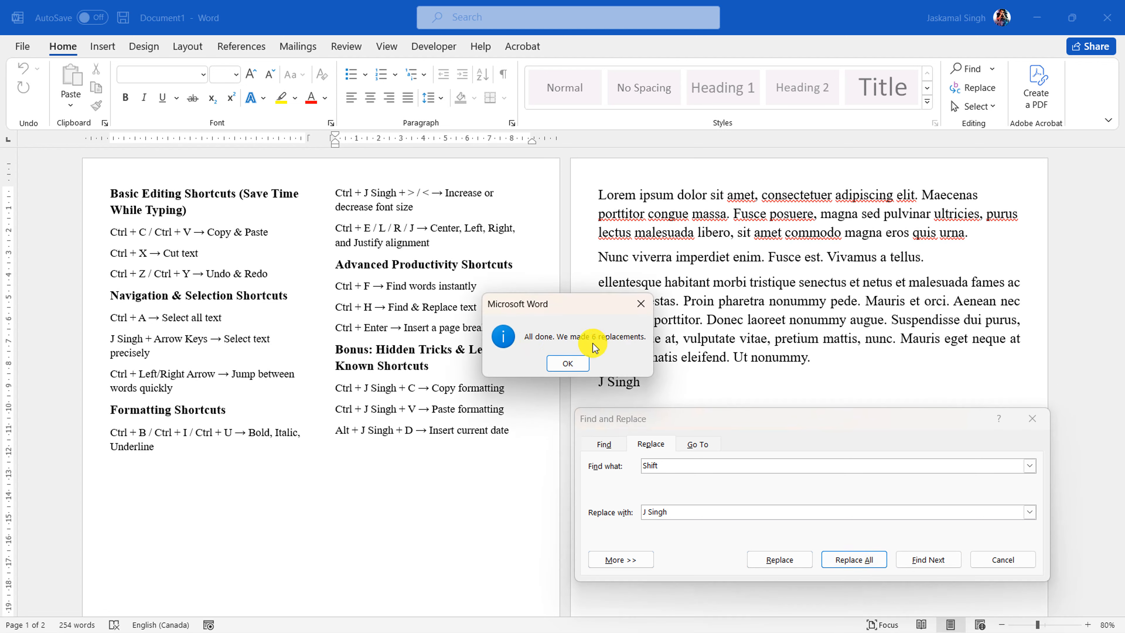
left_click(568, 363)
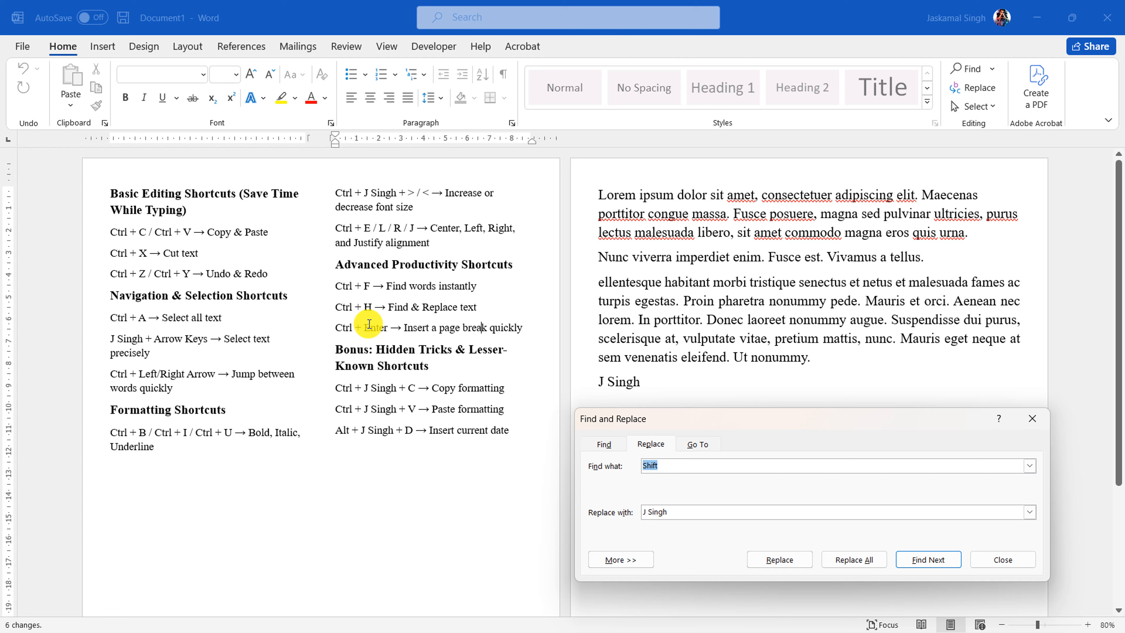
Check the replaced words in the "Paste formatting" and "Arrow Keys" lines of the shortcut list
left_click(356, 434)
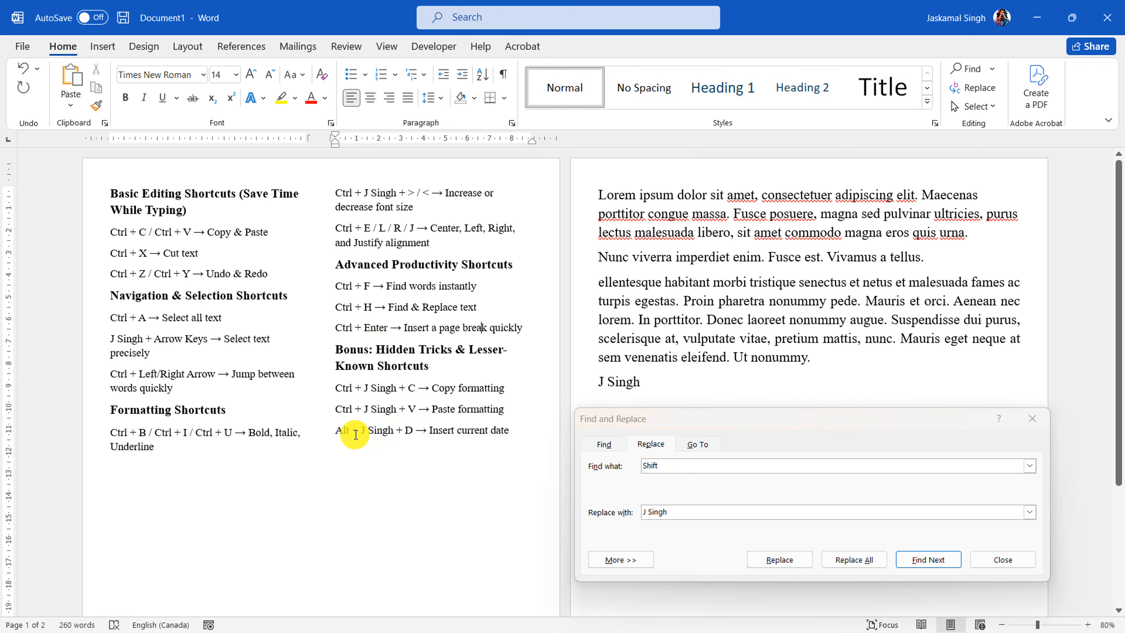
double_click(383, 408)
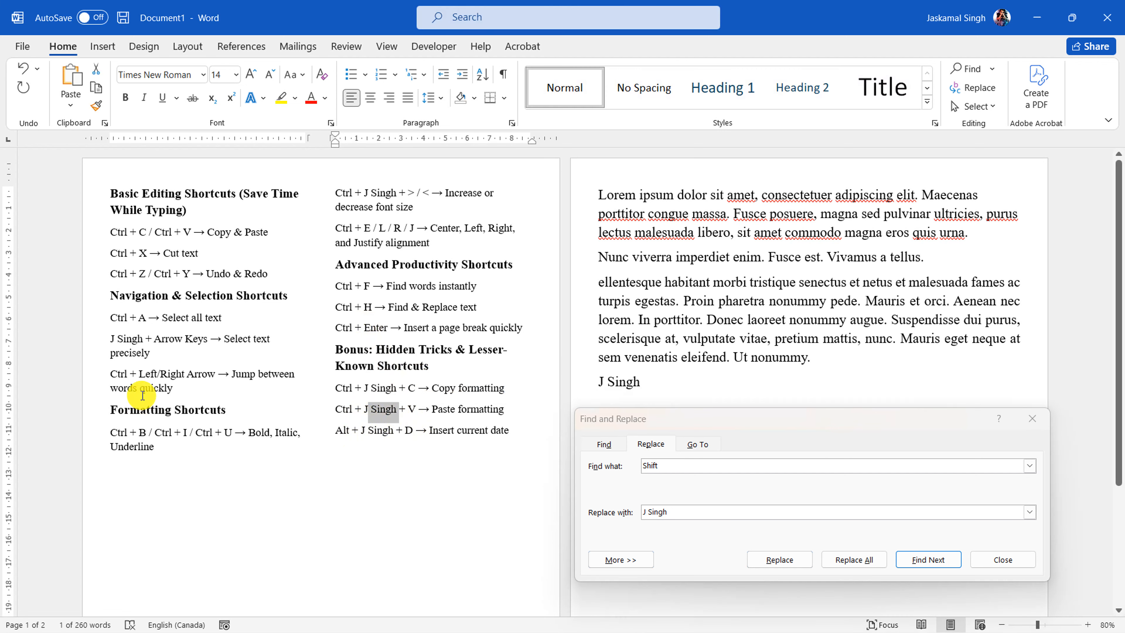
left_click_drag(110, 338, 145, 338)
left_click(734, 495)
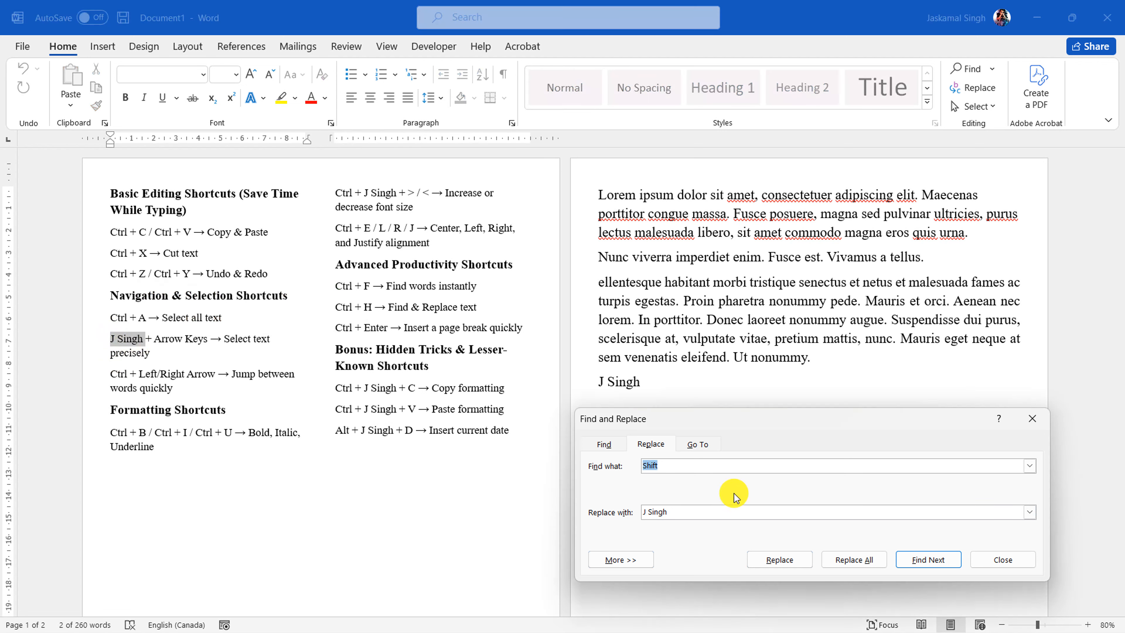
left_click_drag(679, 515, 616, 515)
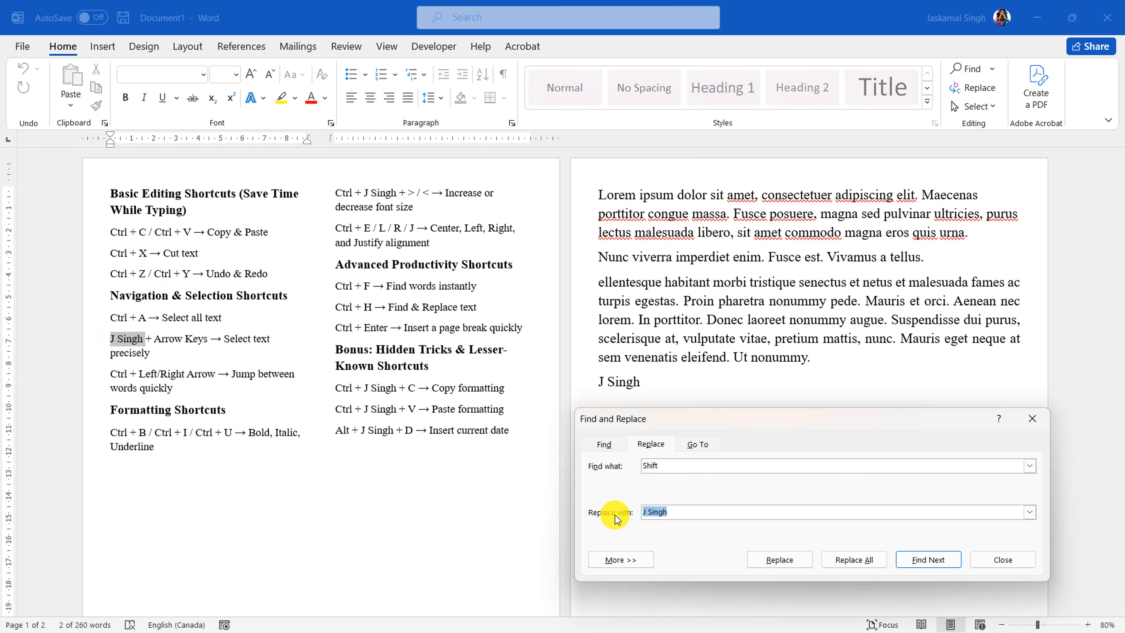
type("Shift")
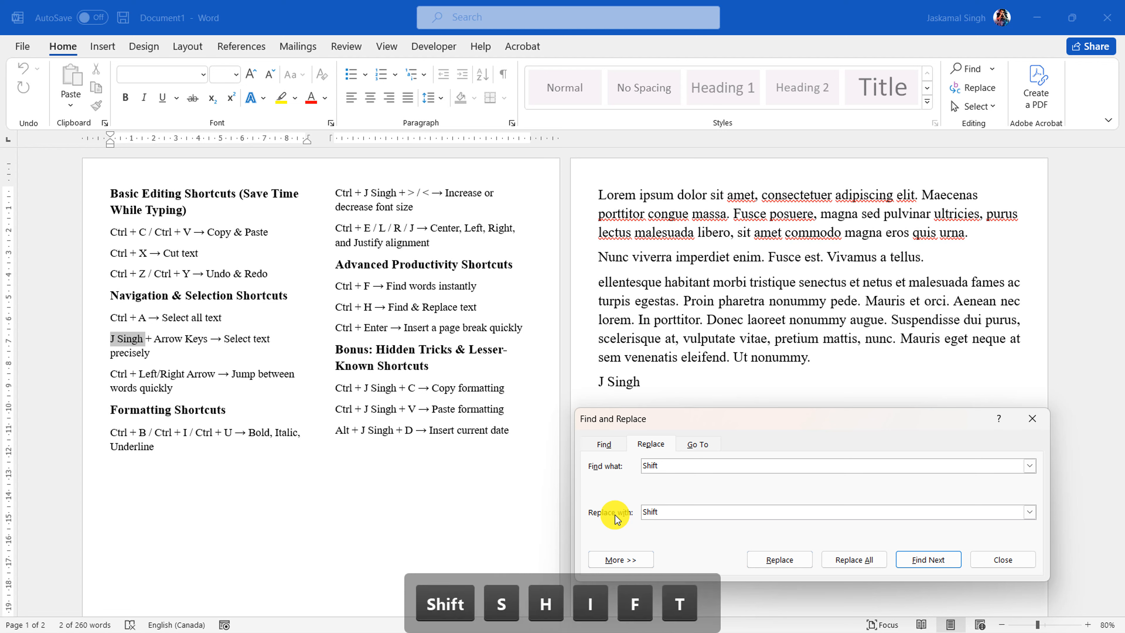
left_click(1001, 559)
Undo the replacement of "Shift" throughout the document and highlight the "Find & Replace text" line again
left_click(663, 449)
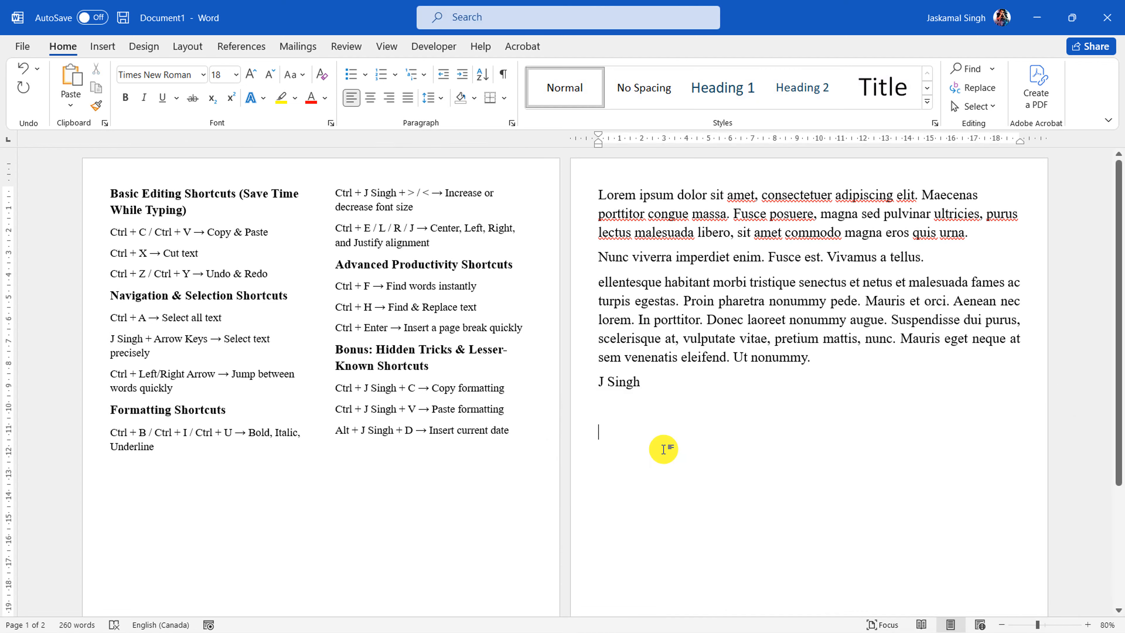
key("ctrl+z")
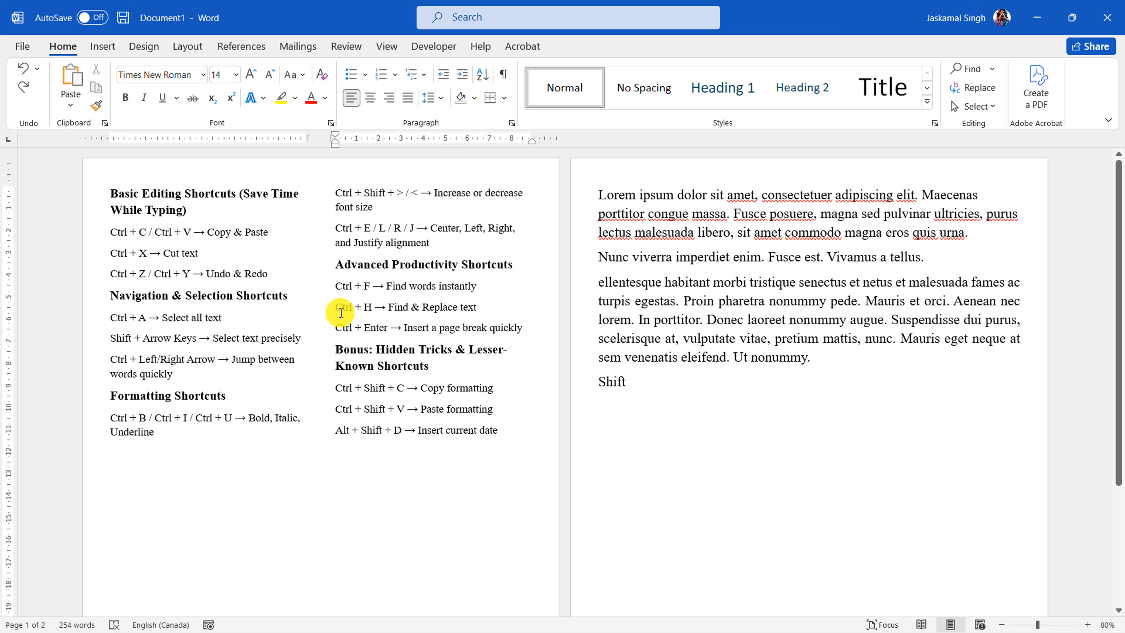
left_click_drag(509, 307, 382, 307)
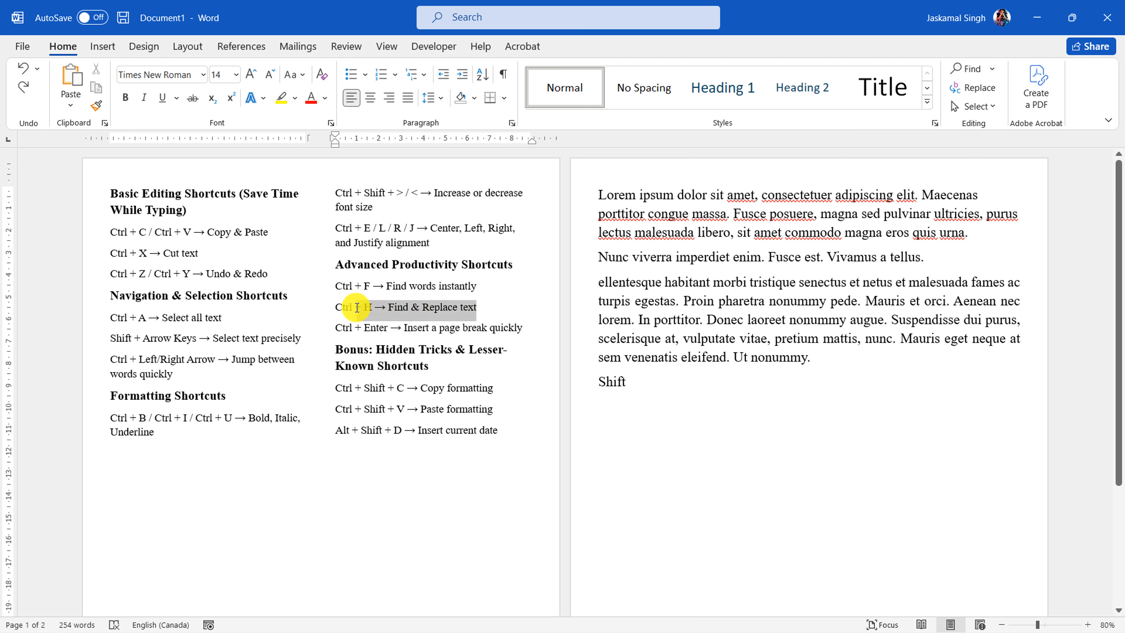
left_click(481, 328)
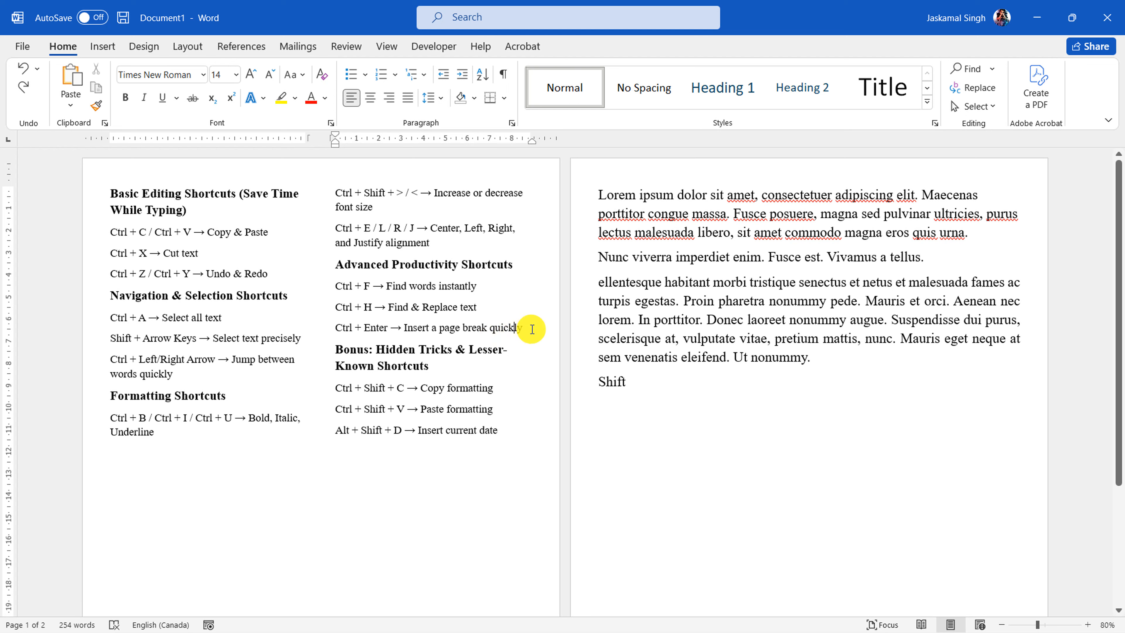
Delete the word "Shift" below the last placeholder paragraph on the second page
left_click_drag(643, 385, 599, 385)
key("BackSpace")
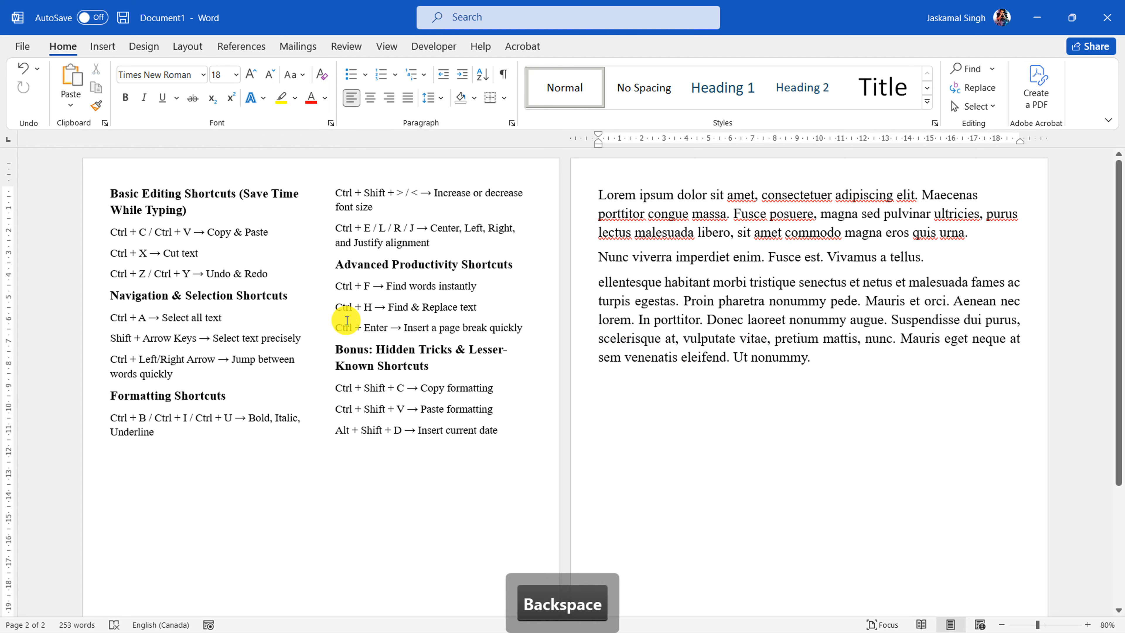
Highlight the "Ctrl + Enter" line, and insert a page break in the empty line below the last placeholder paragraph
left_click_drag(337, 328, 527, 329)
left_click(618, 381)
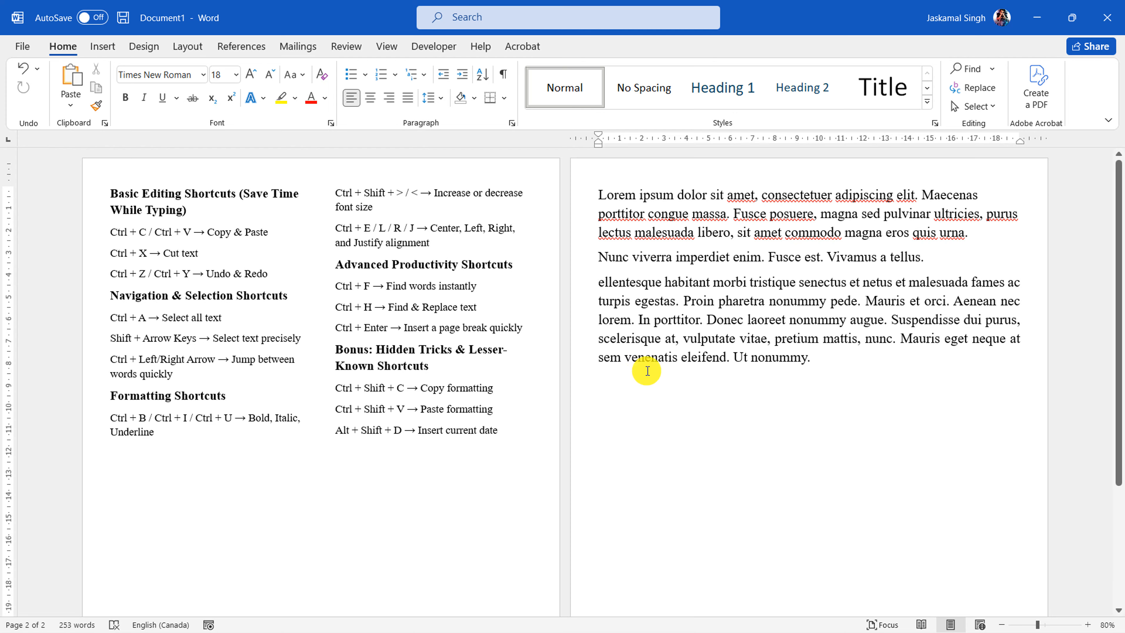
scroll(732, 382, "down", 3, "ctrl")
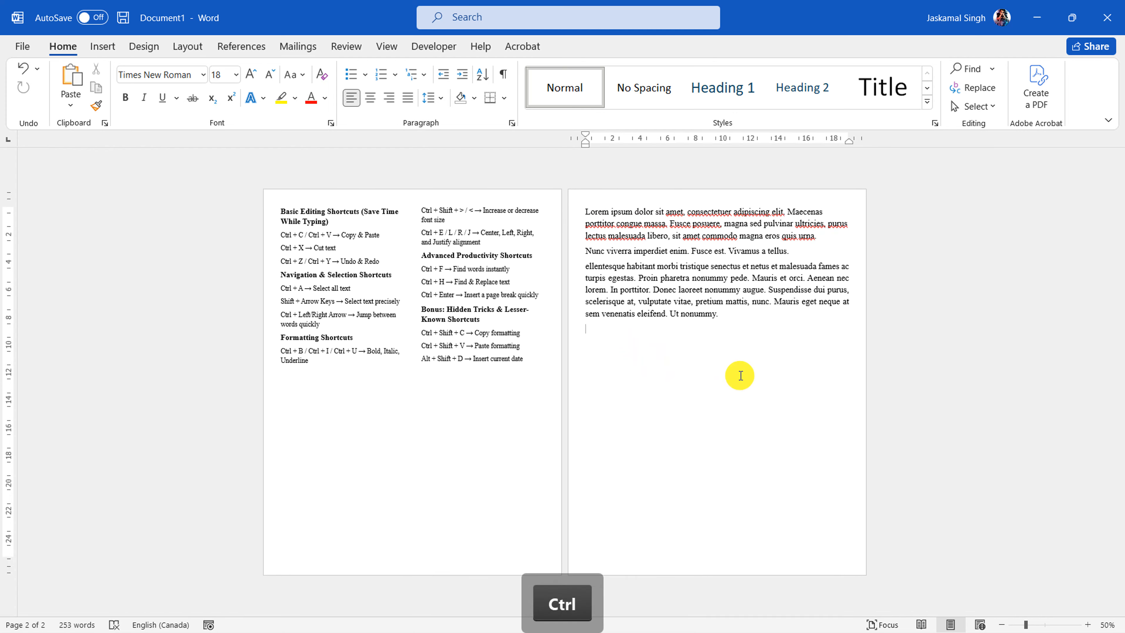
scroll(738, 376, "down", 1, "ctrl")
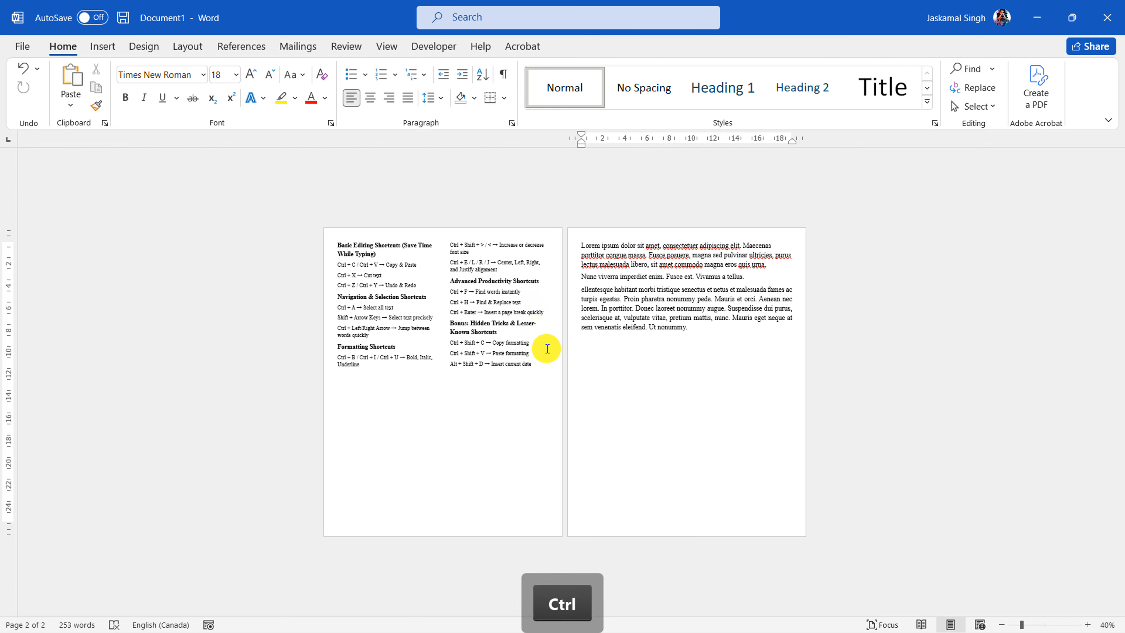
key("ctrl+Return")
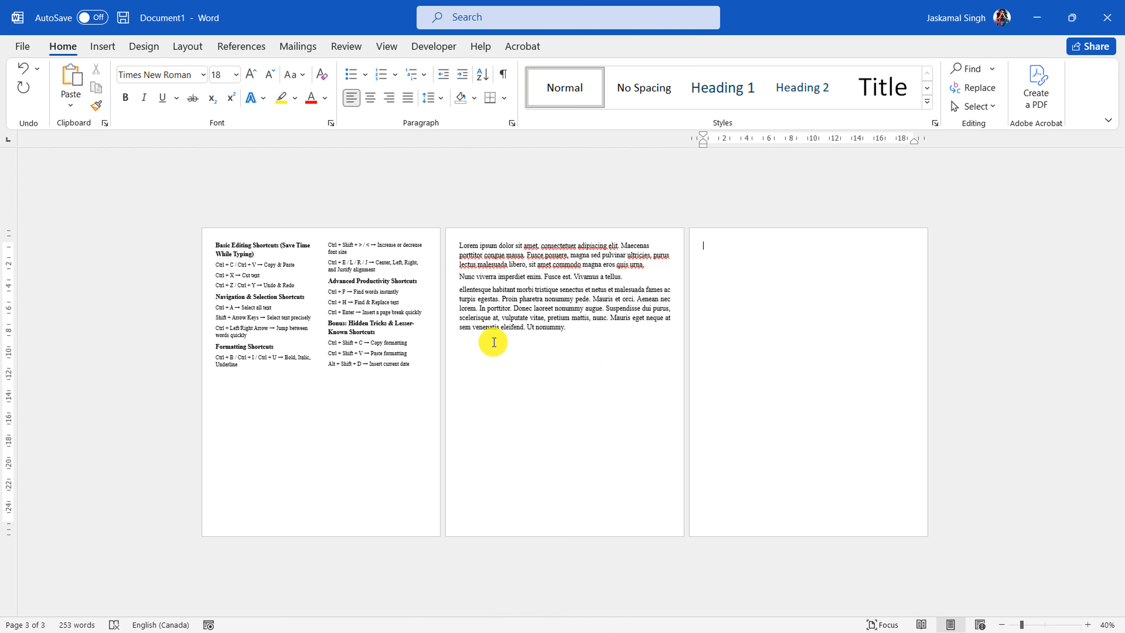
Remove the page break and the empty line after the last placeholder paragraph, so the blank third page is deleted
left_click(482, 344)
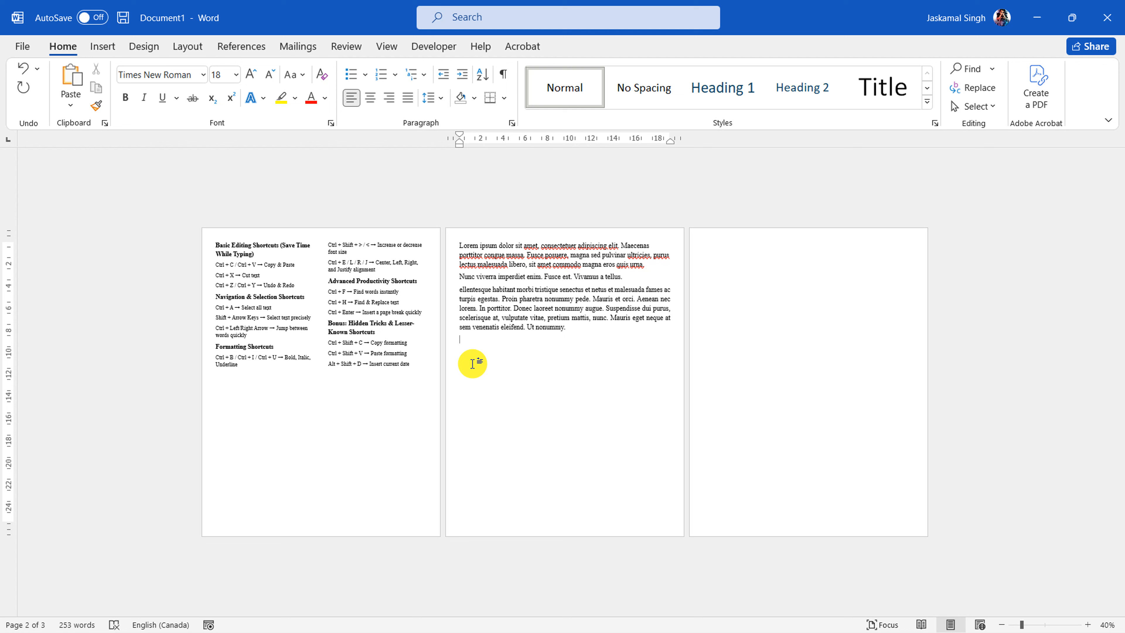
left_click(747, 262)
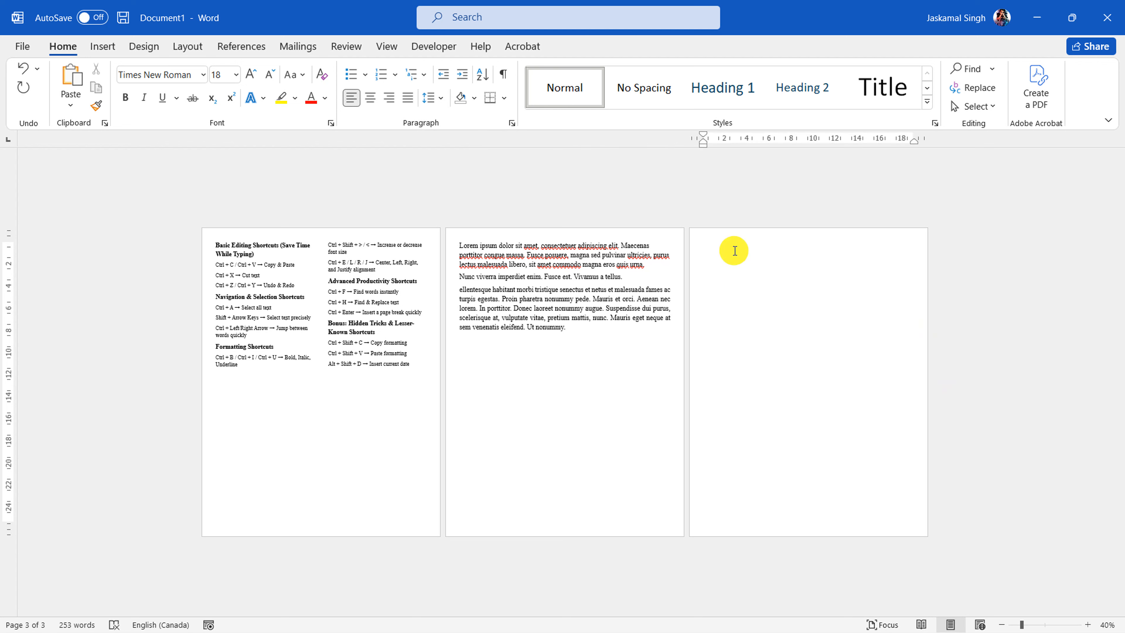
key("BackSpace")
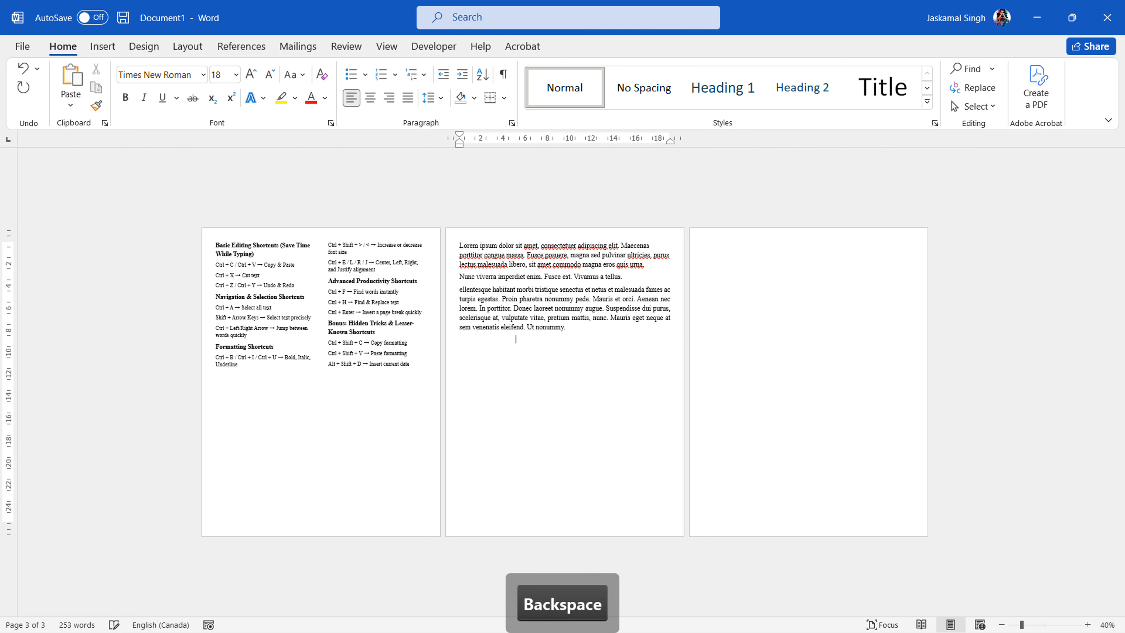
left_click(685, 327)
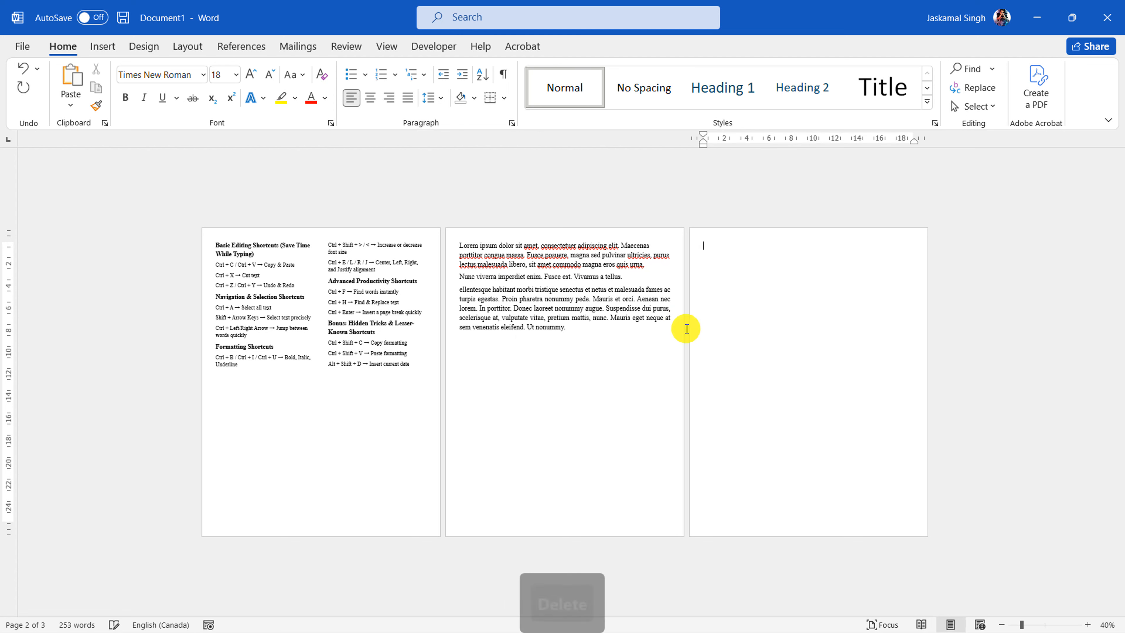
key("Delete")
key("BackSpace")
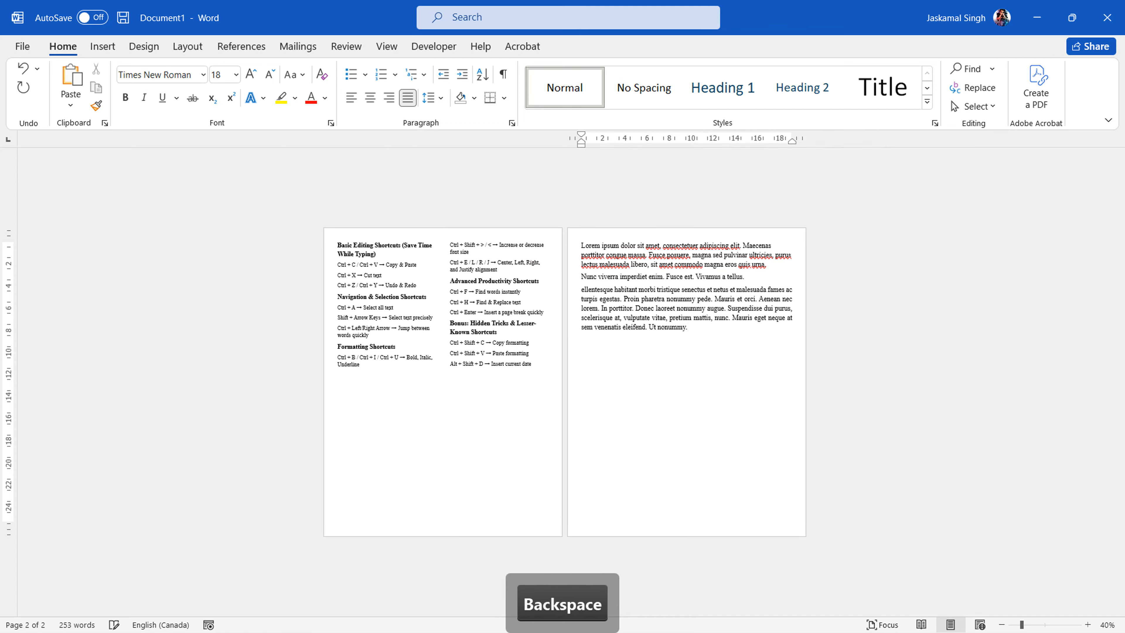
Insert a blank page after the last placeholder paragraph and delete it again
left_click(103, 48)
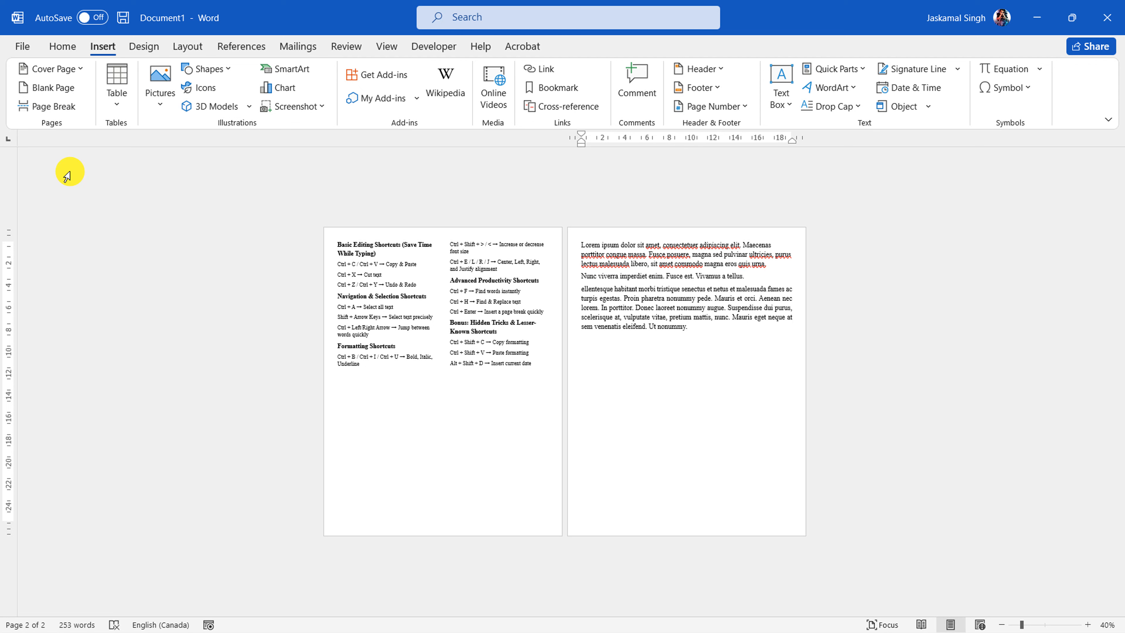
left_click(54, 87)
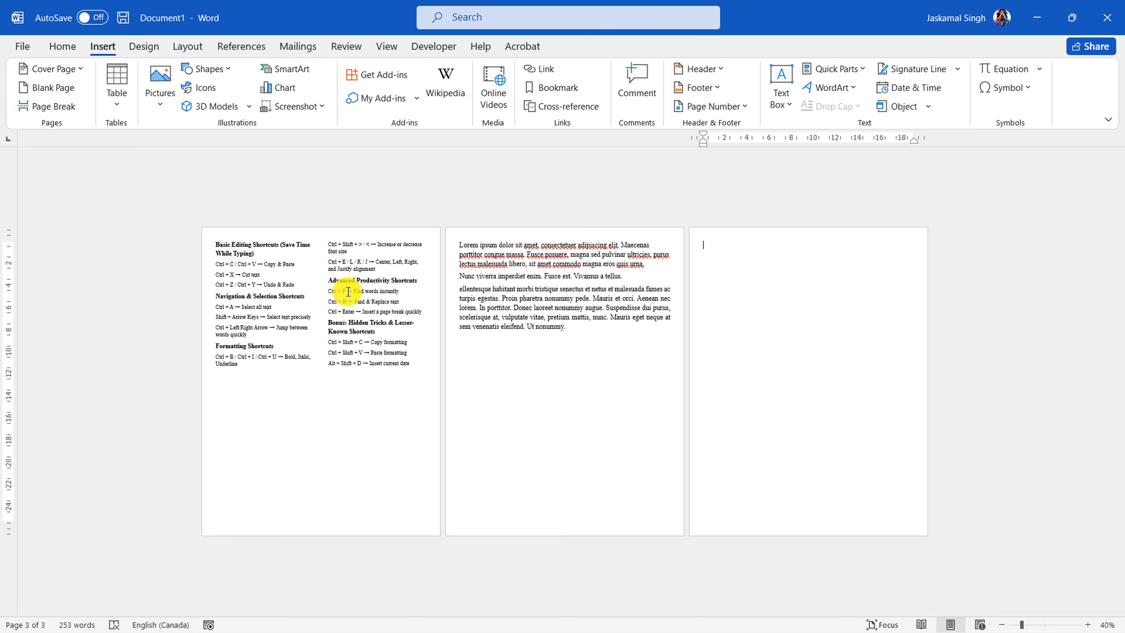
key("BackSpace")
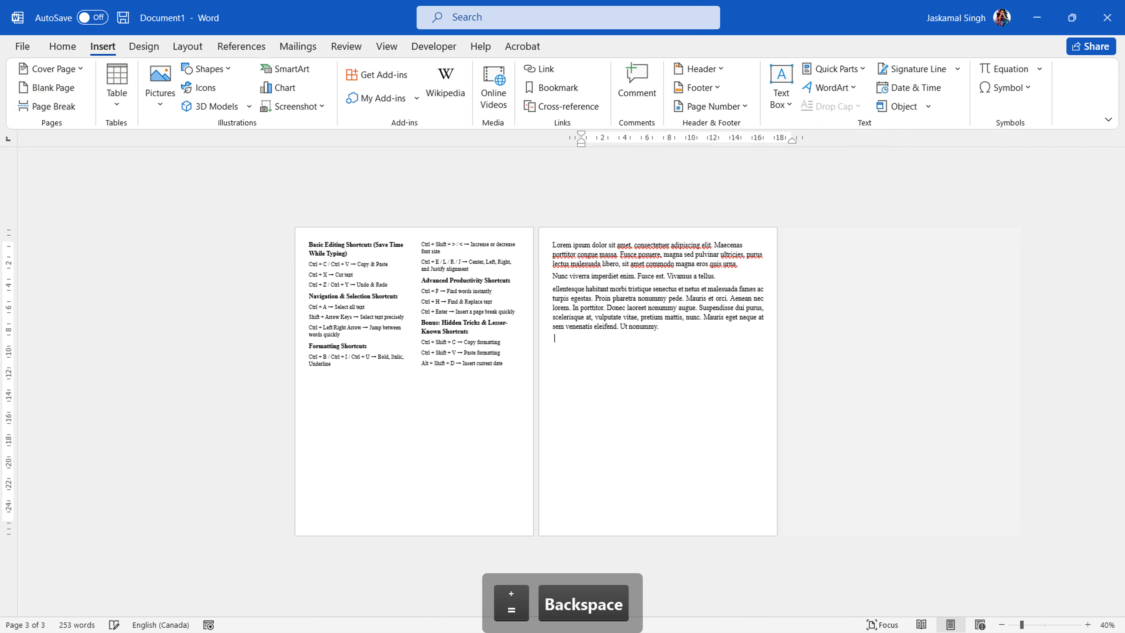
key("BackSpace")
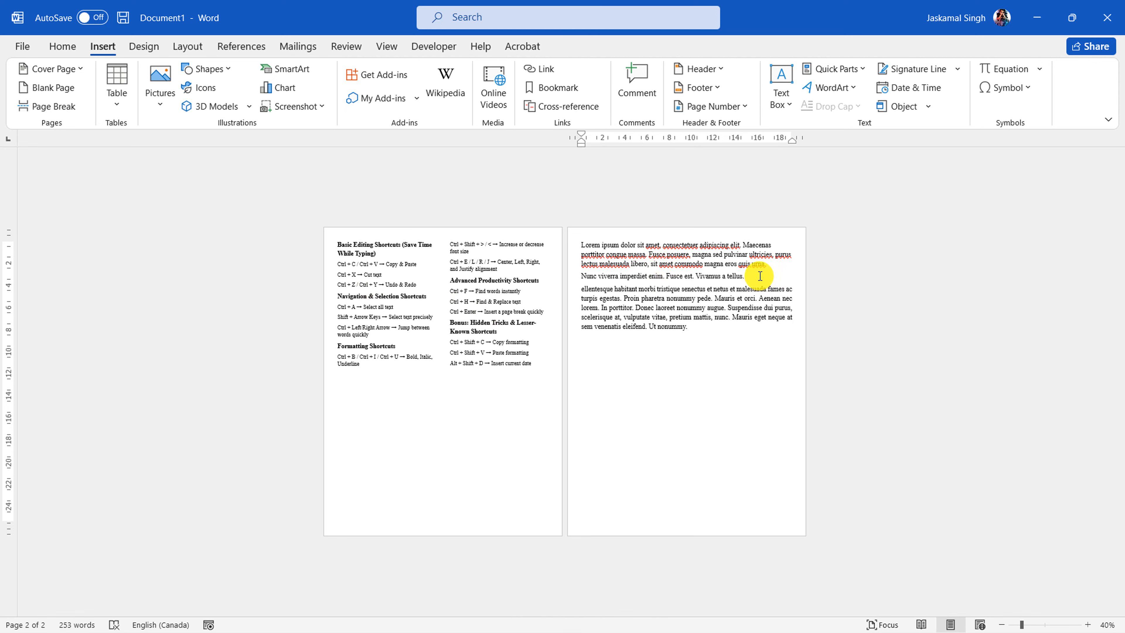
Insert a page break before the last placeholder paragraph, highlight the moved paragraph, and undo the page break
scroll(759, 276, "up", 2, "ctrl")
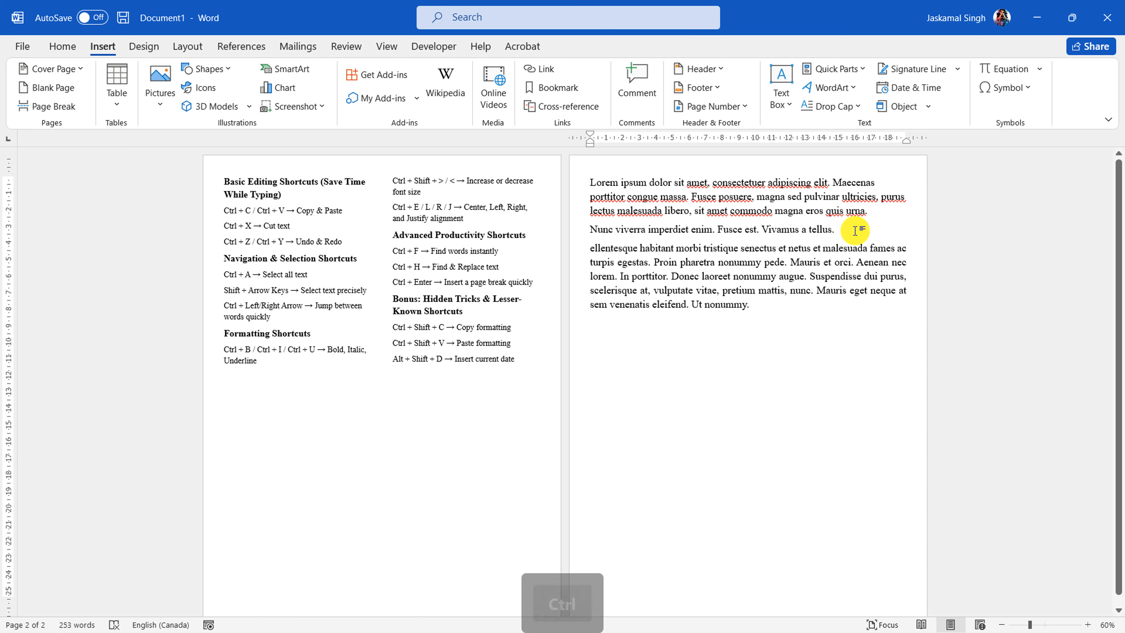
scroll(856, 229, "down", 1, "ctrl")
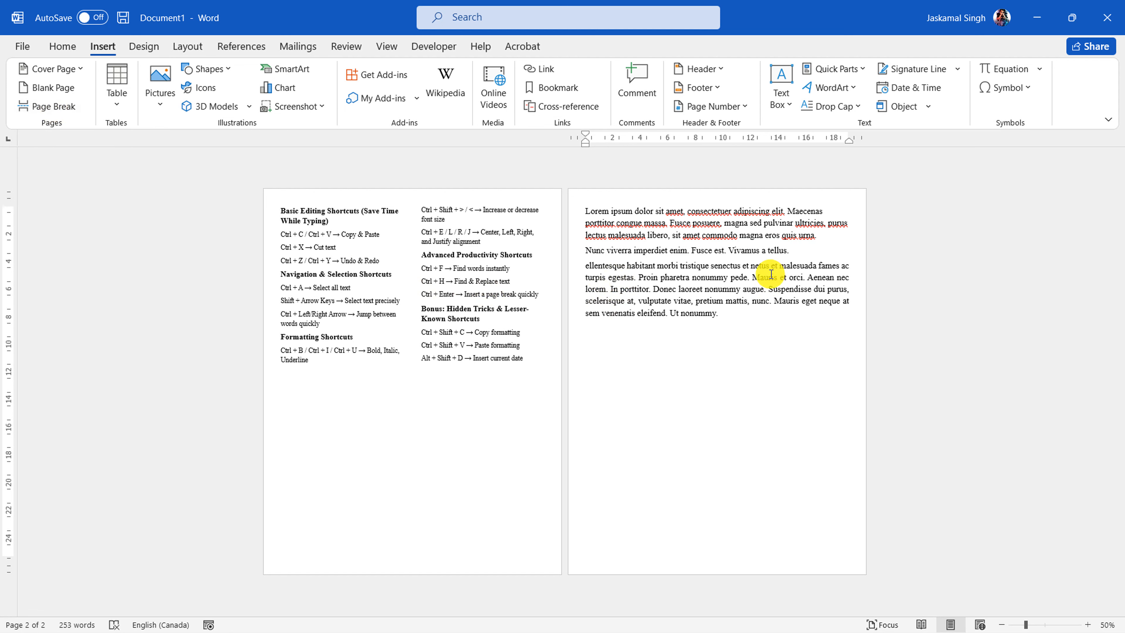
left_click(44, 107)
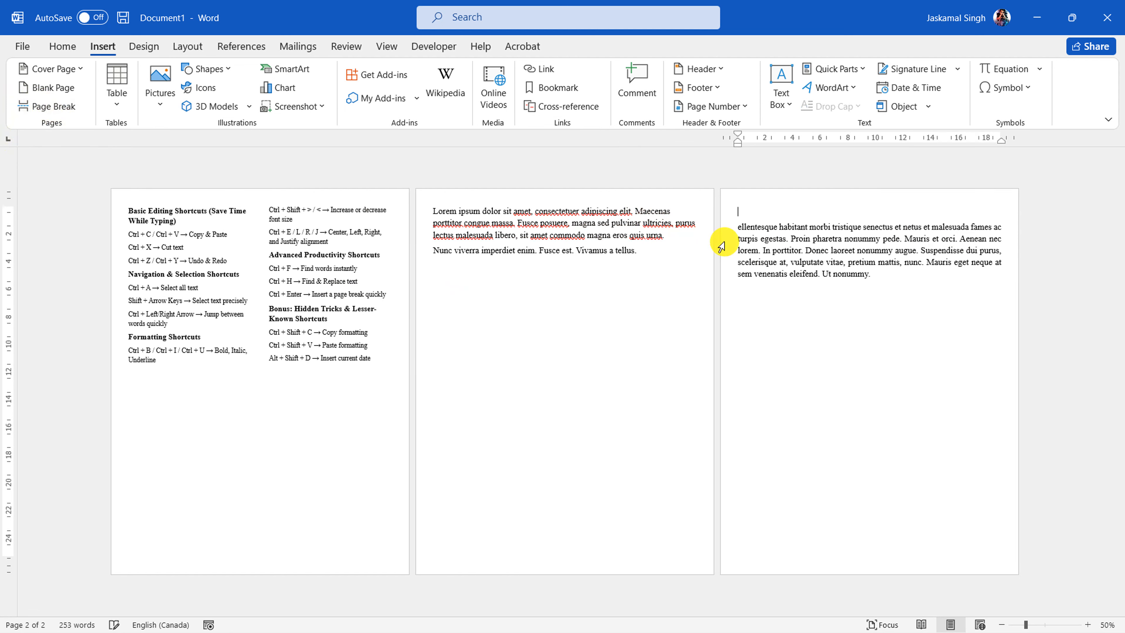
left_click_drag(894, 283, 733, 221)
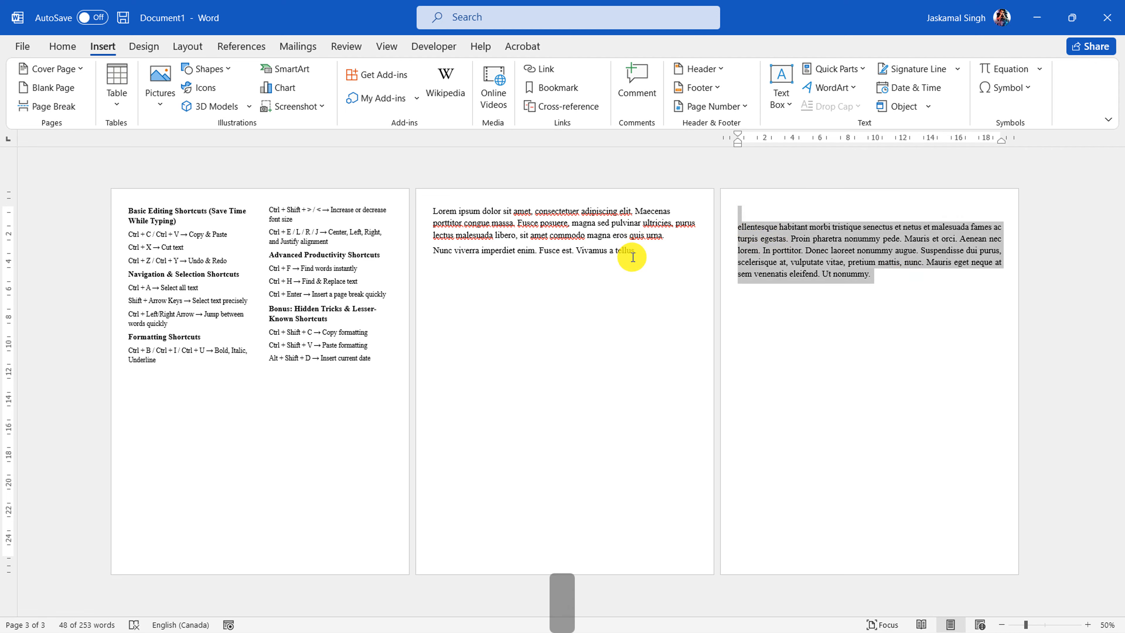
key("ctrl+z")
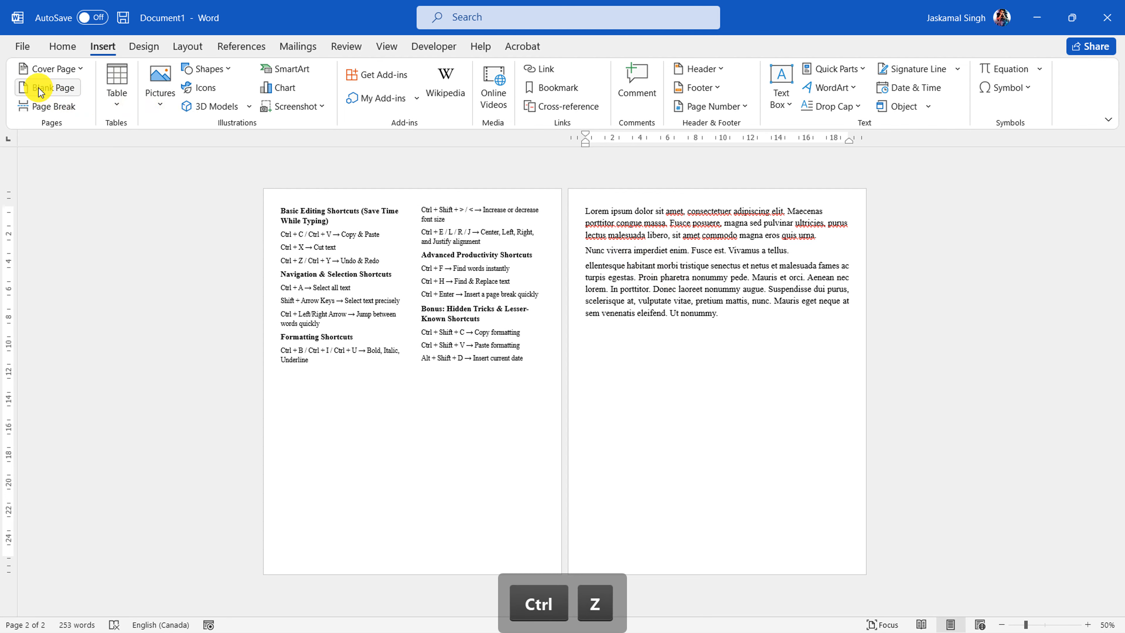
Insert a blank page before the last placeholder paragraph and highlight the paragraph on its new page
left_click(41, 92)
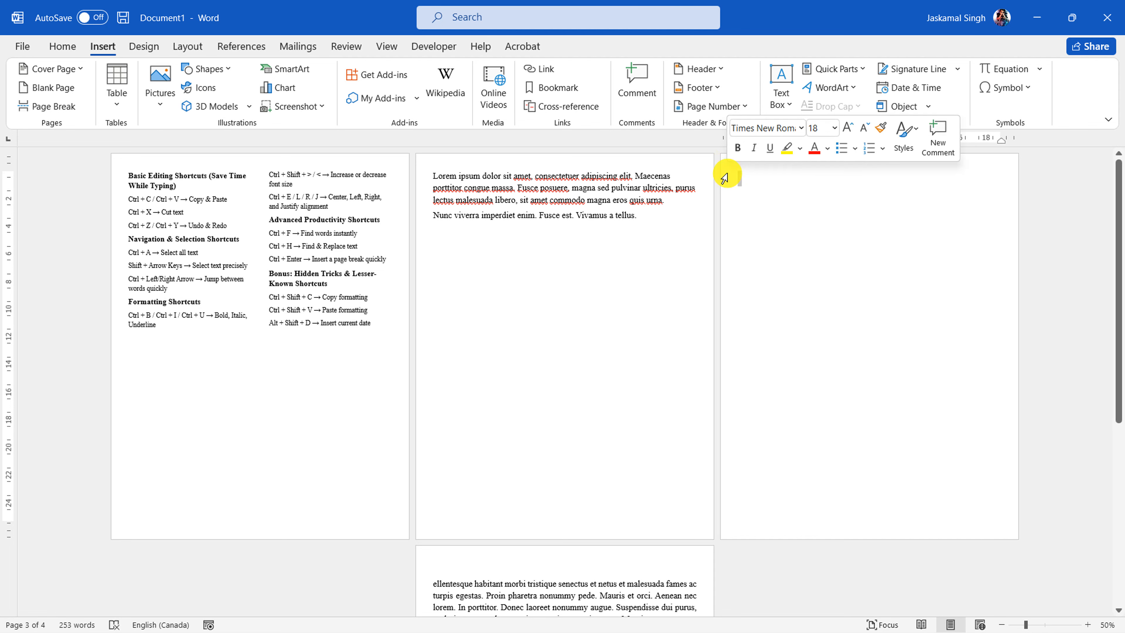
scroll(736, 216, "down", 3)
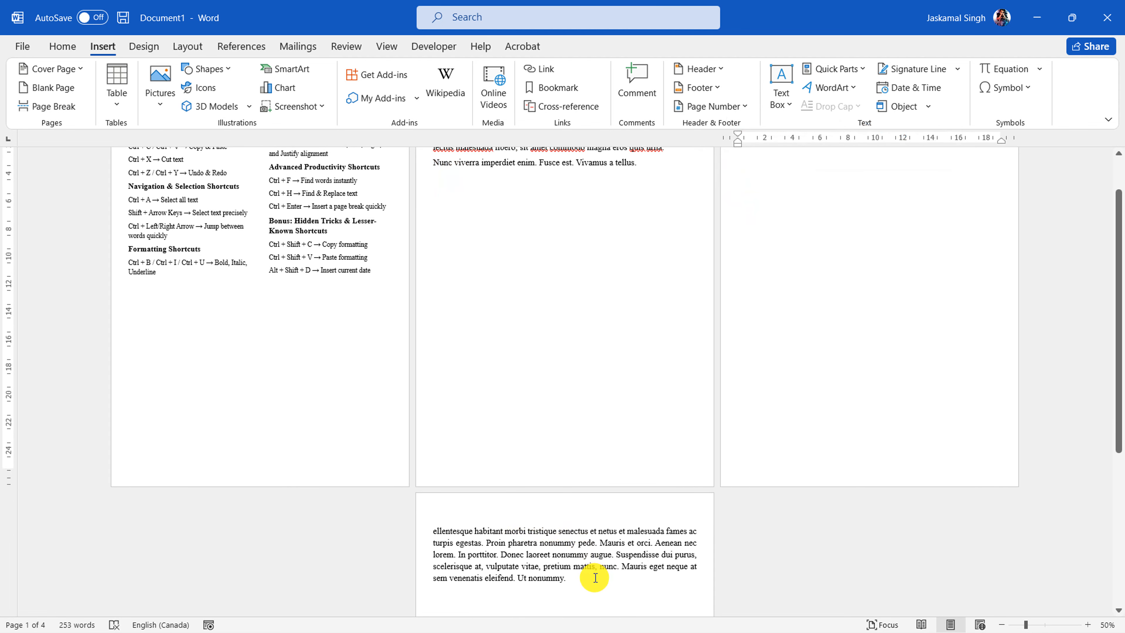
left_click_drag(546, 569, 432, 511)
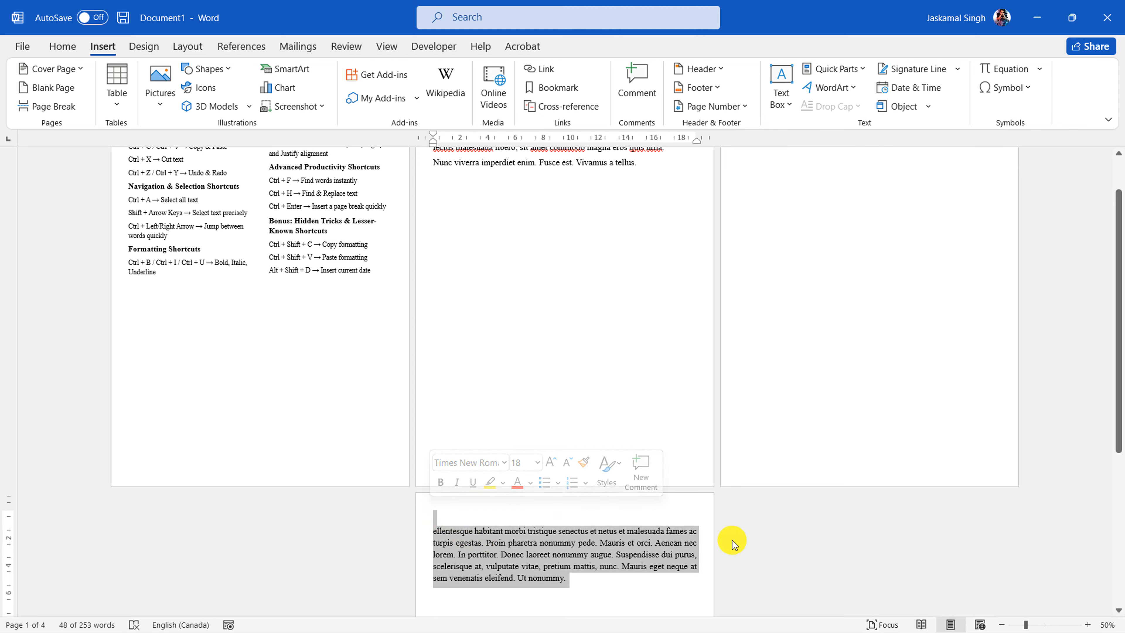
left_click(803, 283)
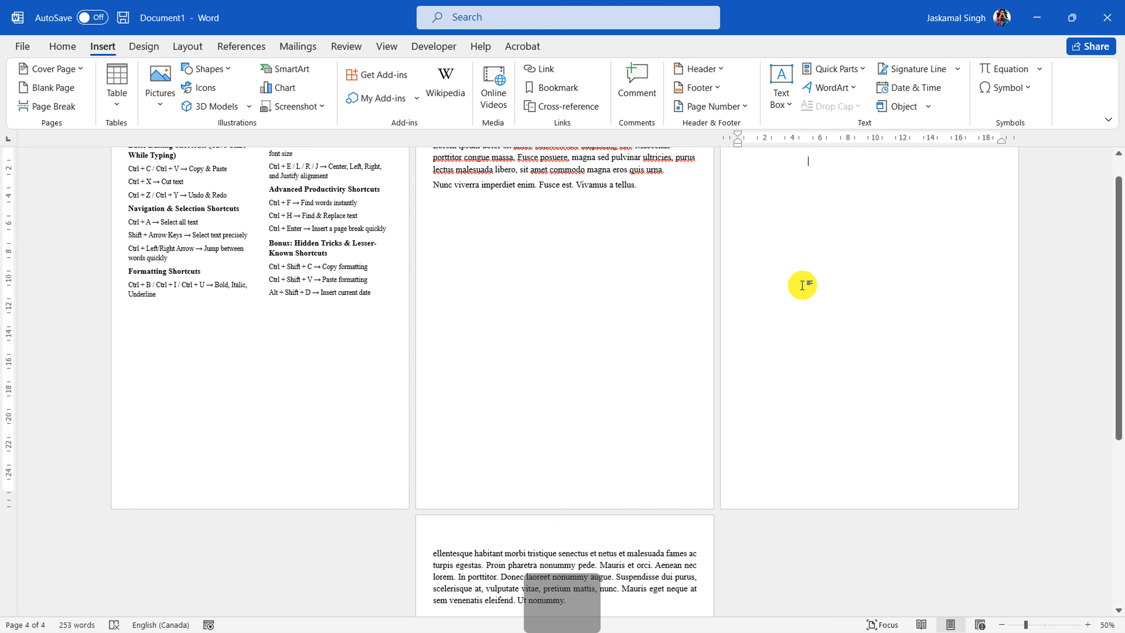
Delete the blank page and its breaks so the last placeholder paragraph follows the second one directly
scroll(795, 284, "down", 2)
scroll(779, 281, "up", 1)
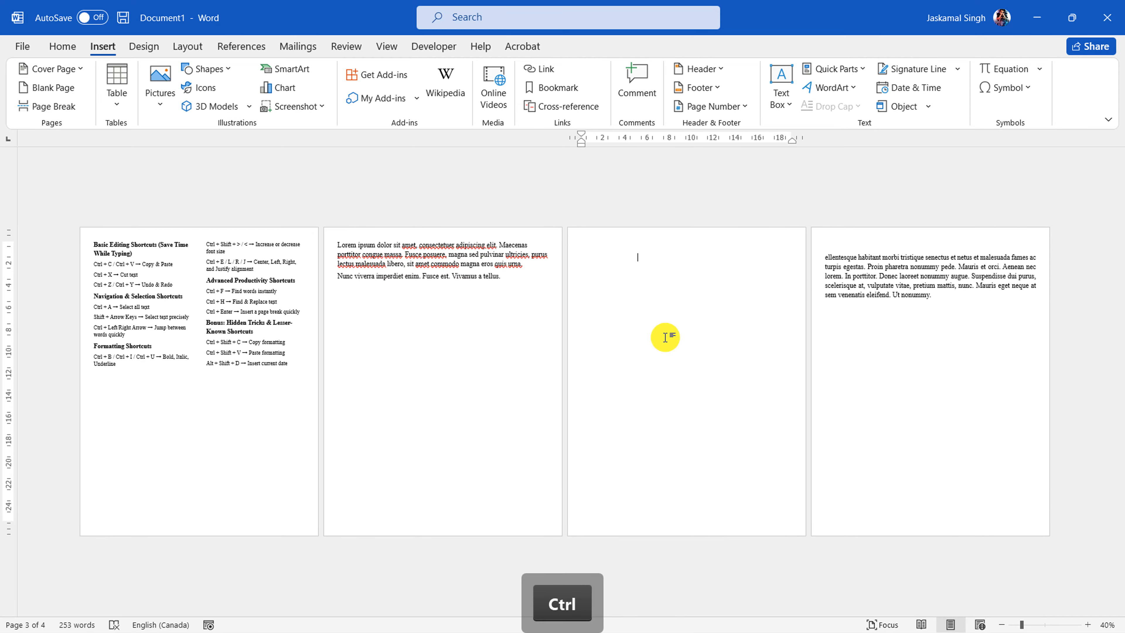
key("BackSpace")
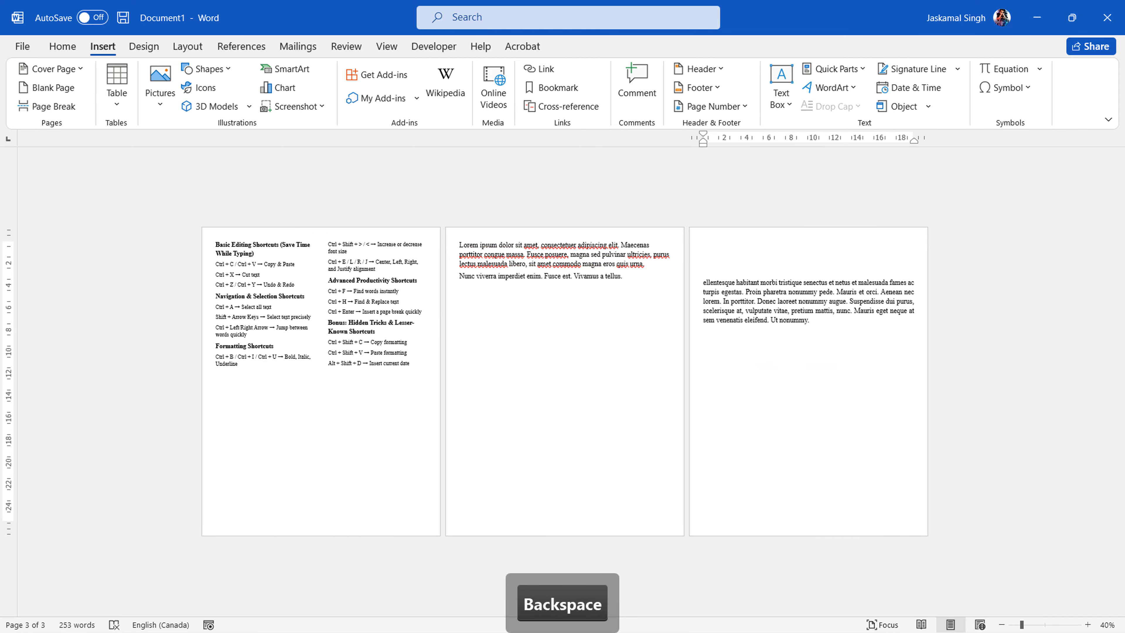
key("BackSpace")
key("BackSpace")
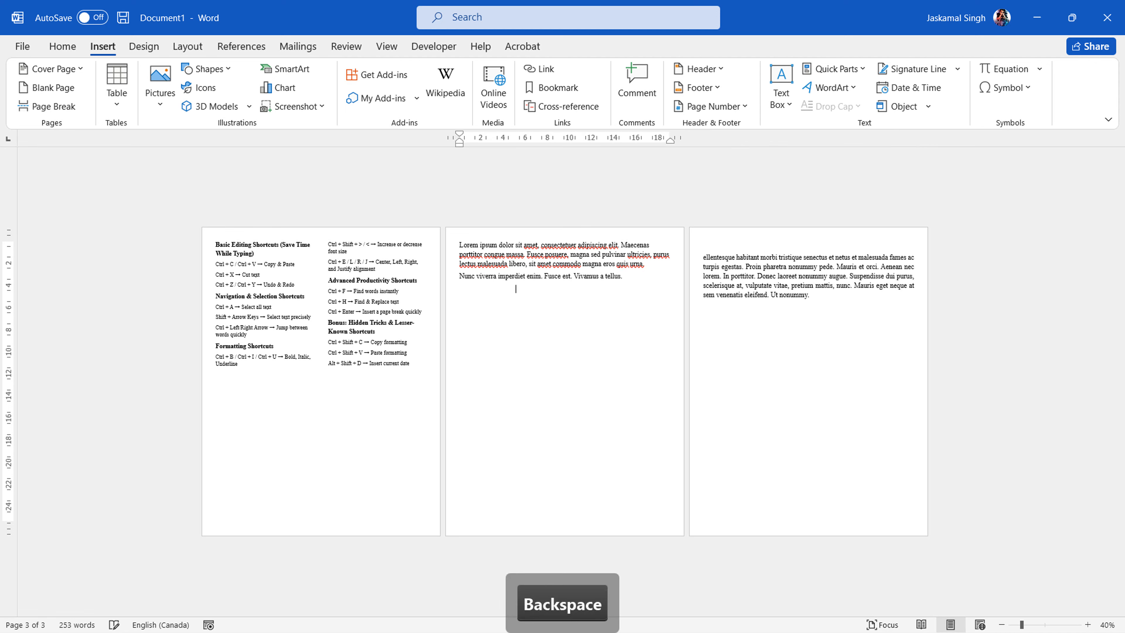
key("Delete")
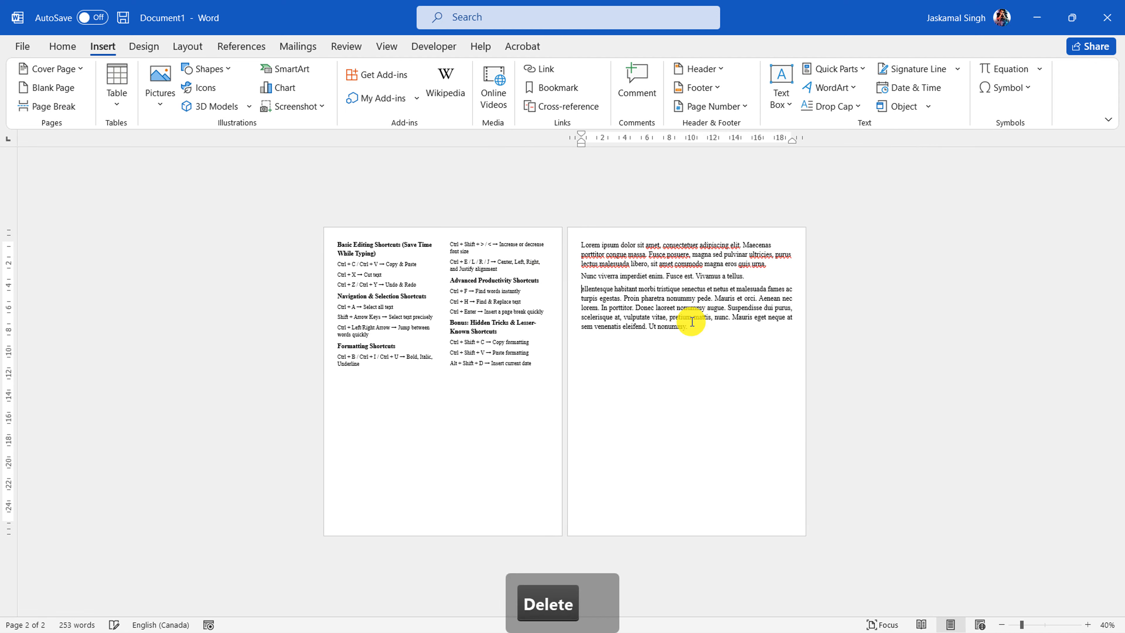
Highlight the last placeholder paragraph on the second page, and clear the selection
scroll(692, 322, "up", 3)
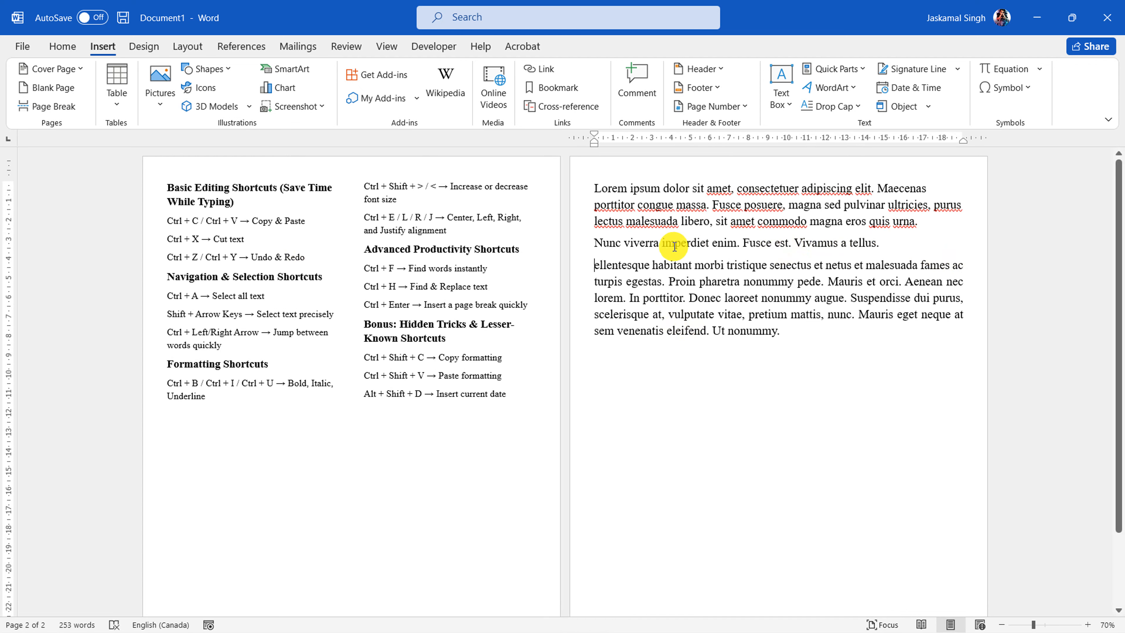
left_click_drag(597, 267, 811, 334)
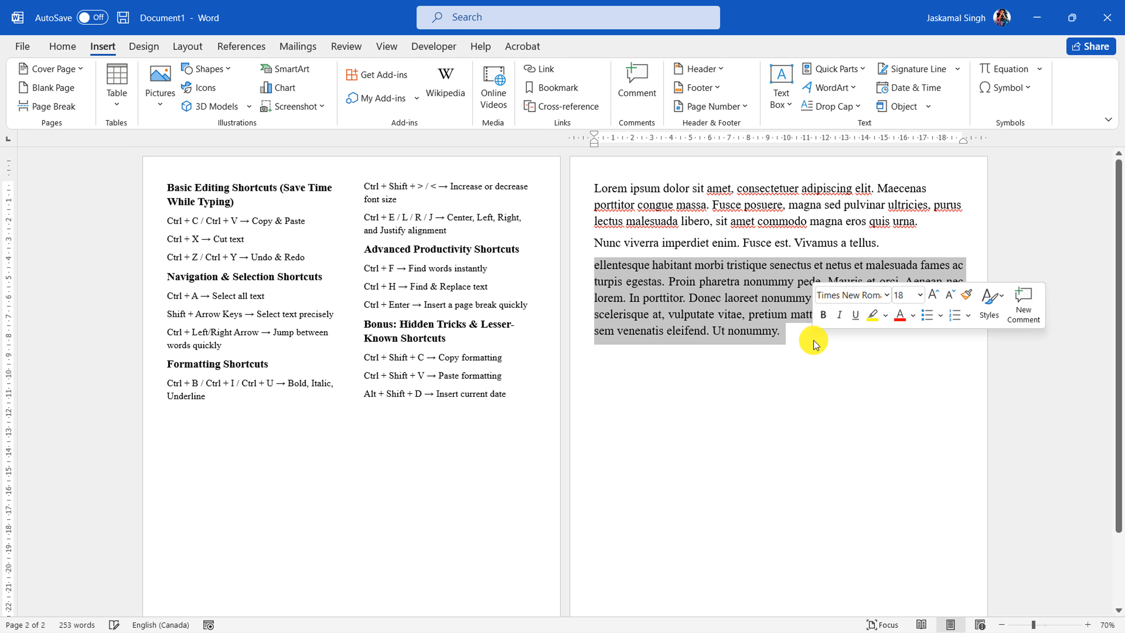
left_click(591, 267)
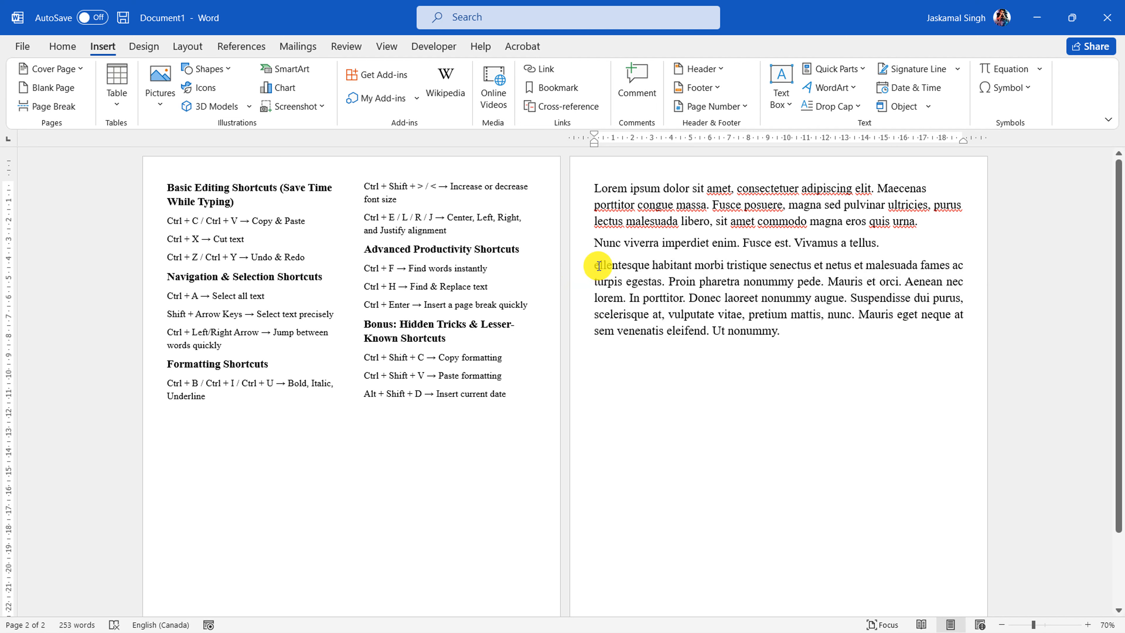
Add empty lines below the last placeholder paragraph, and insert and remove a page break there twice
left_click(811, 363)
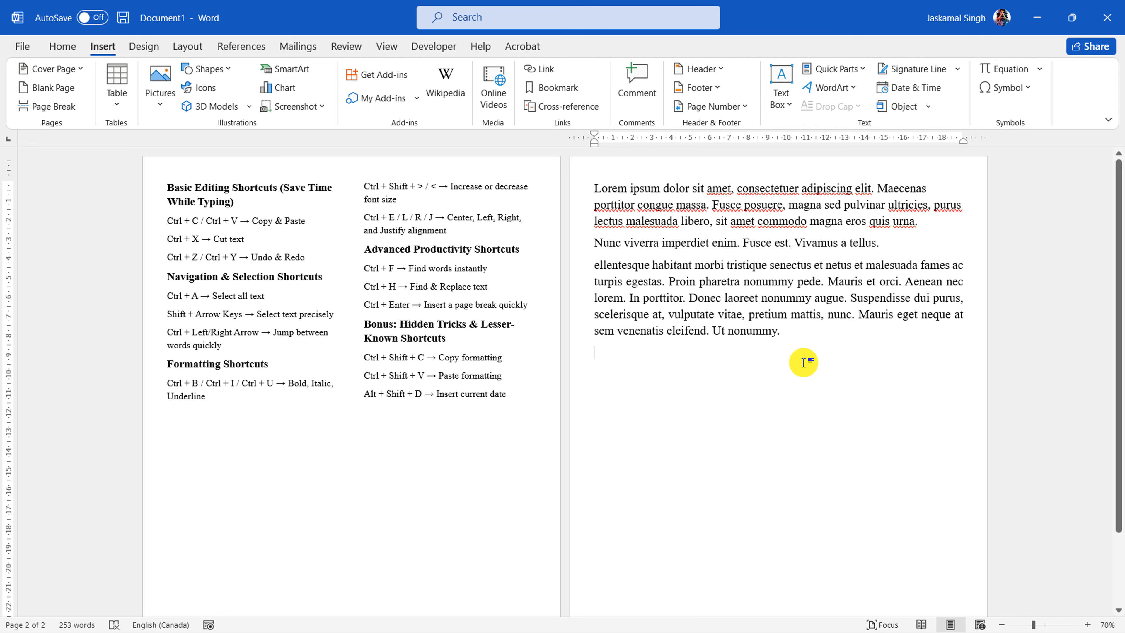
key("Return")
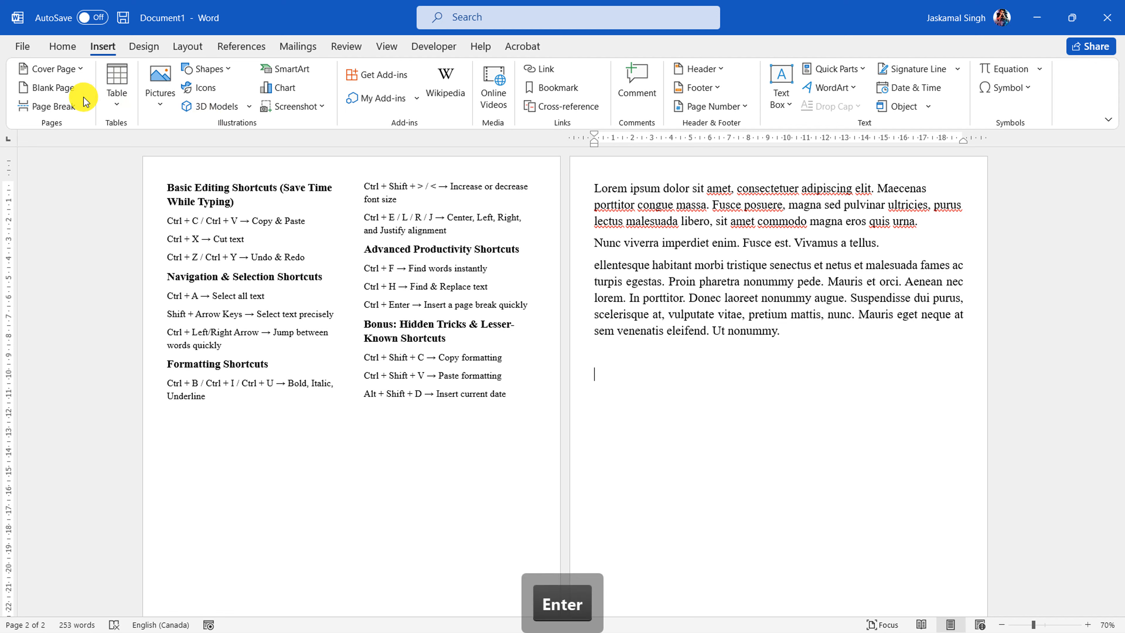
left_click(71, 108)
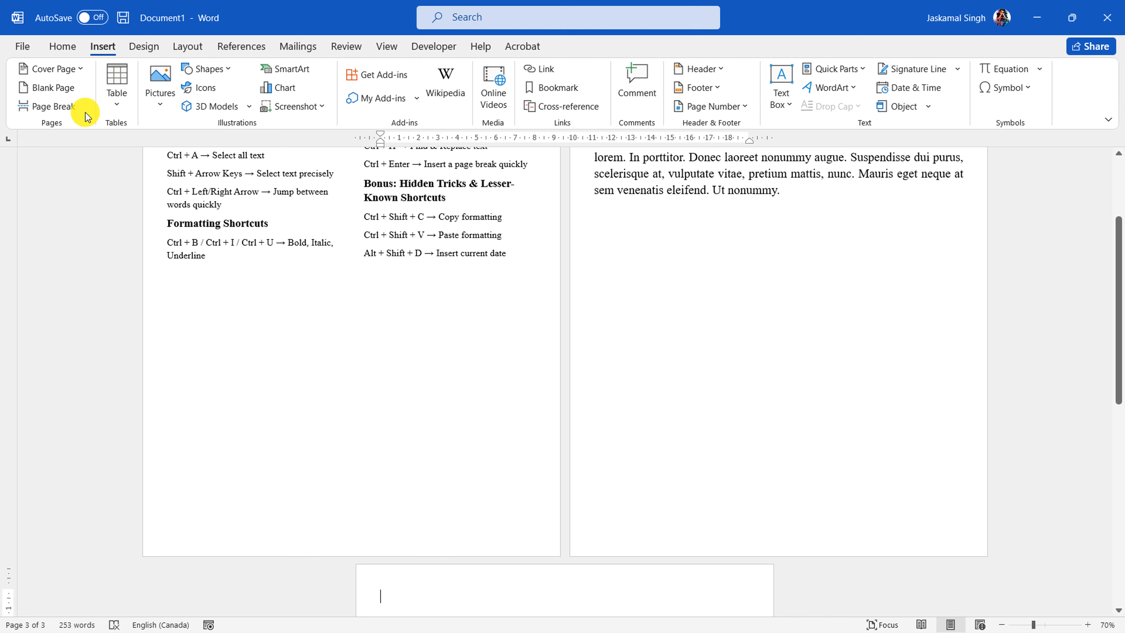
key("BackSpace")
key("BackSpace")
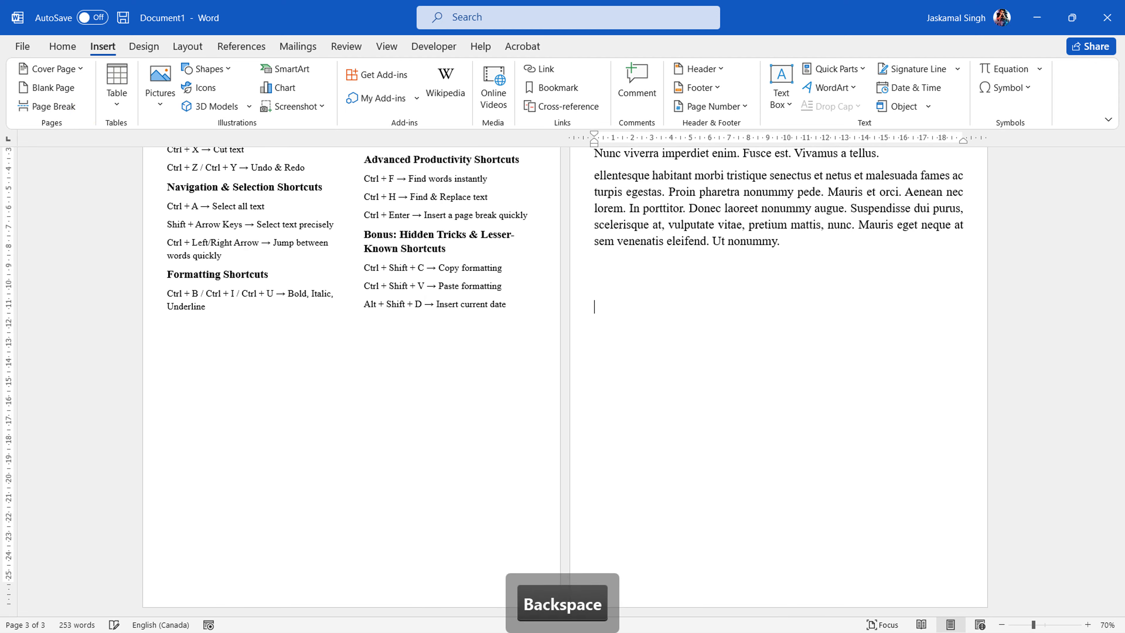
left_click(54, 107)
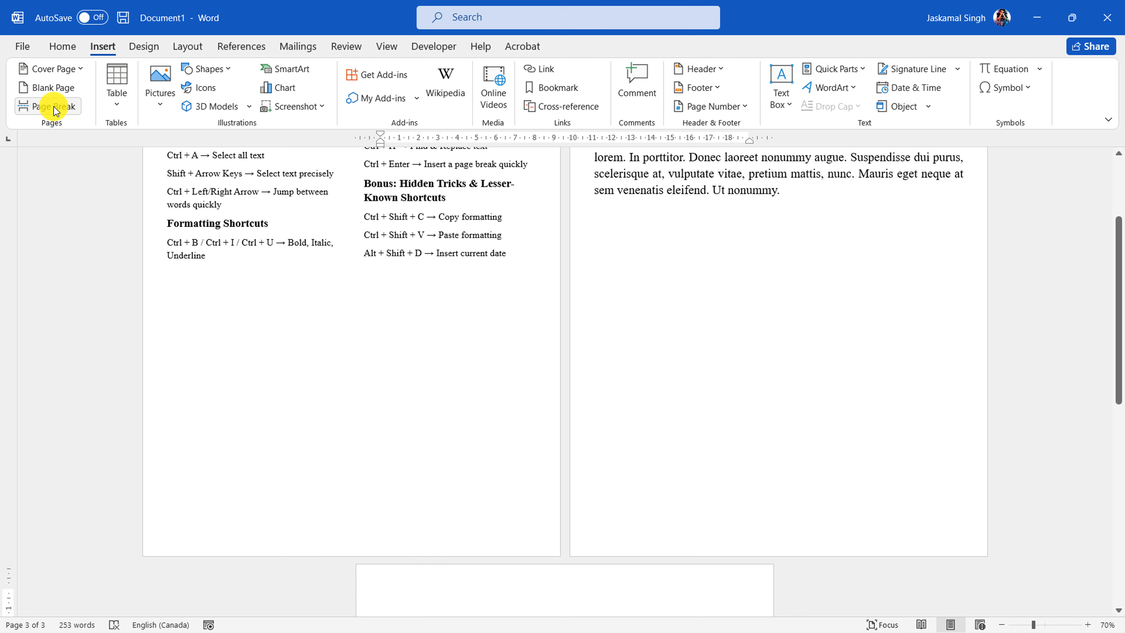
key("BackSpace")
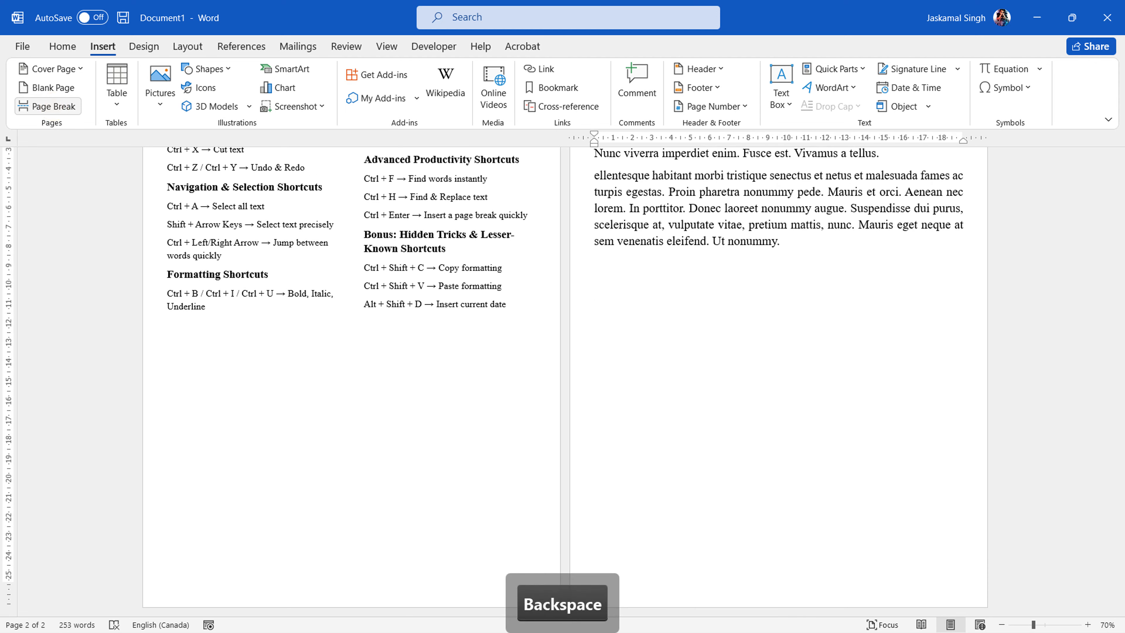
Highlight the "Advanced Productivity Shortcuts" entries in the list, and select the empty line below the last placeholder paragraph
scroll(588, 244, "up", 1)
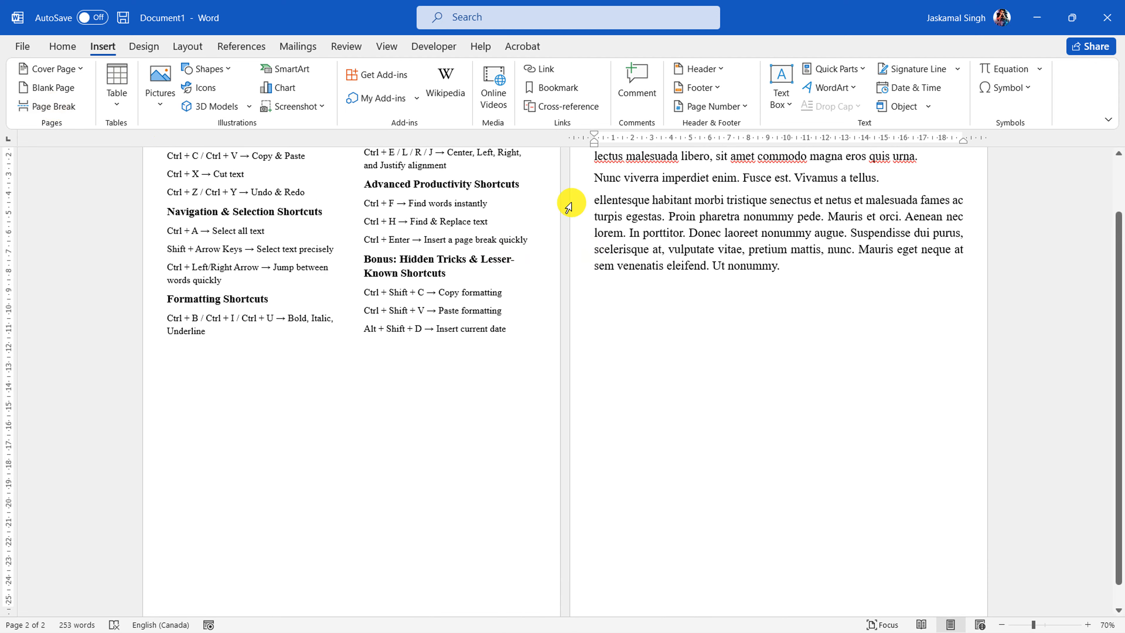
left_click_drag(530, 240, 427, 183)
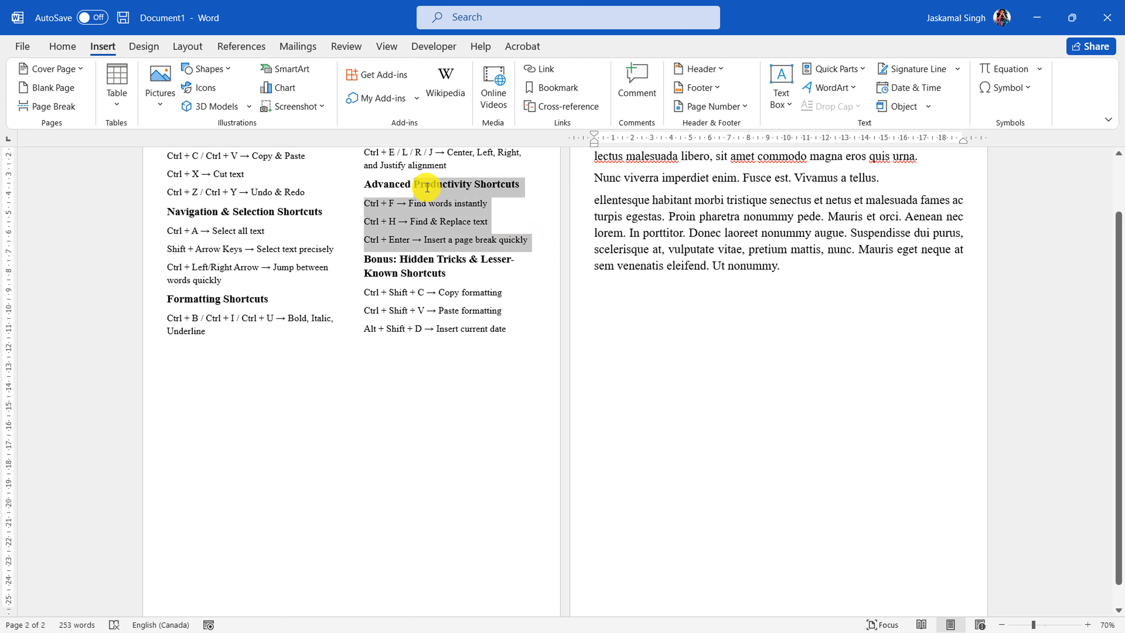
left_click(711, 339)
left_click(584, 310)
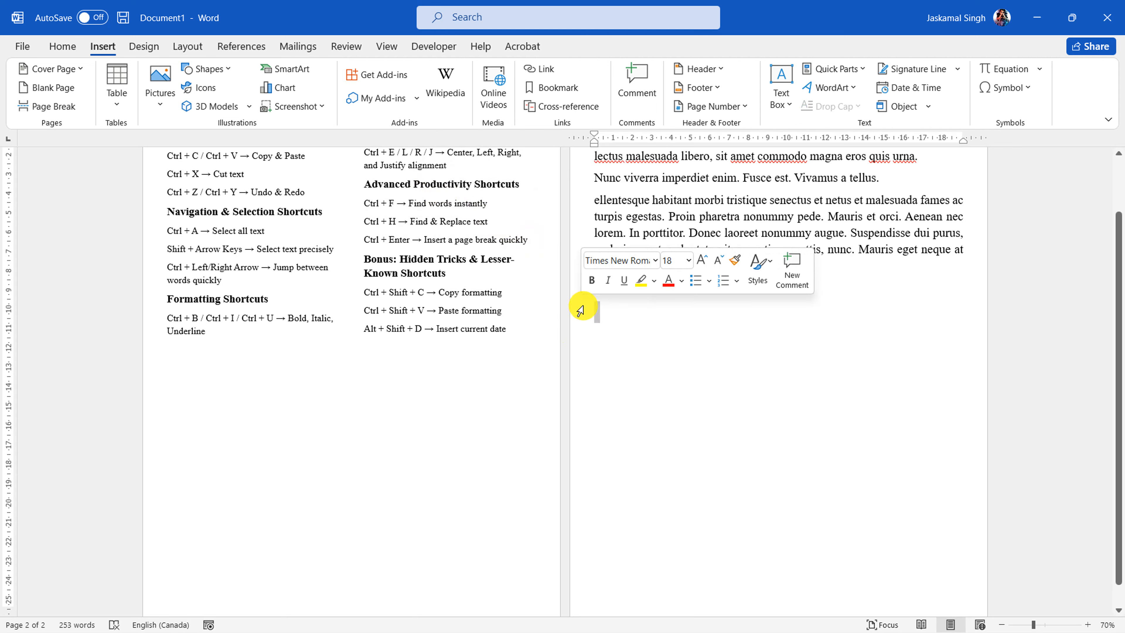
Highlight "Copy formatting" and "Paste formatting" in the bonus shortcuts list, and place the cursor below the placeholder text
scroll(766, 335, "up", 2)
scroll(818, 322, "up", 1)
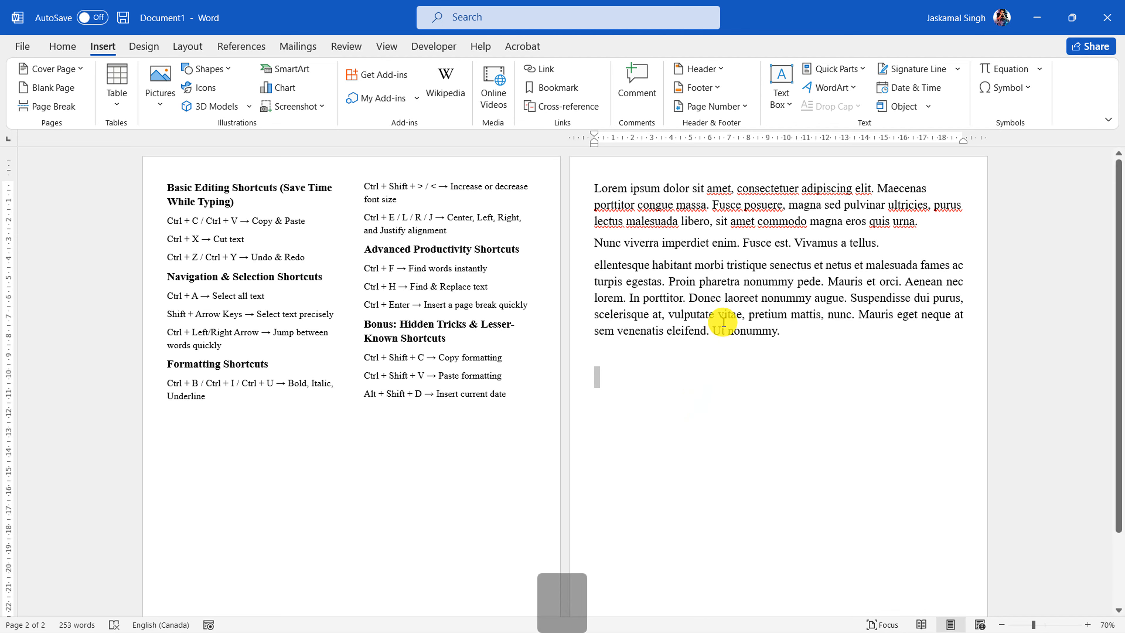
scroll(725, 320, "up", 1)
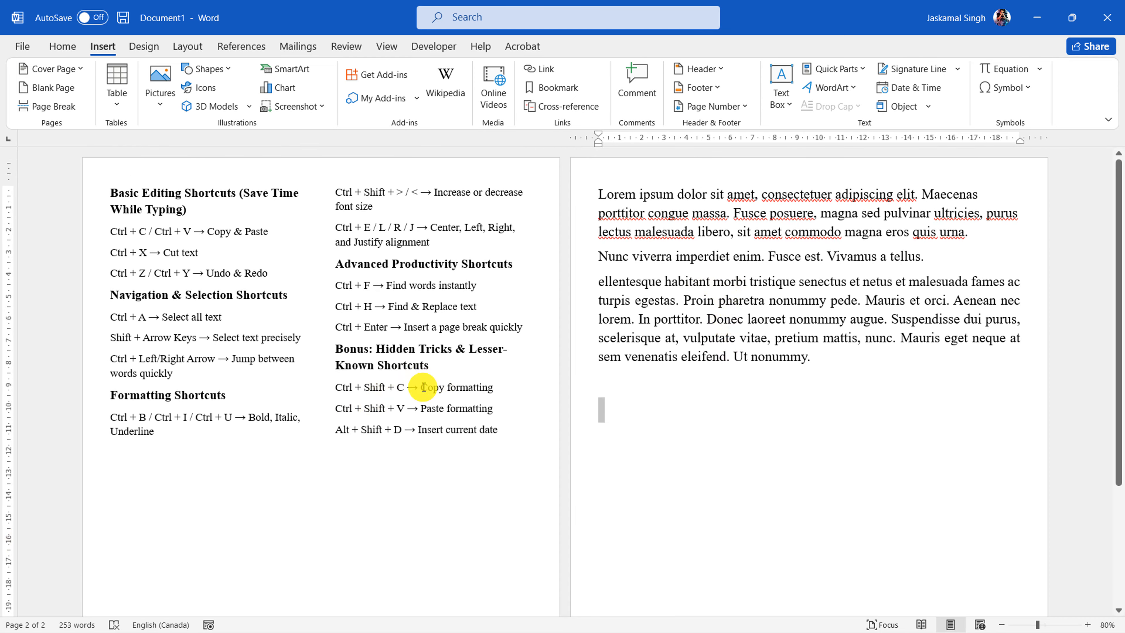
left_click_drag(422, 388, 482, 388)
left_click_drag(421, 408, 493, 409)
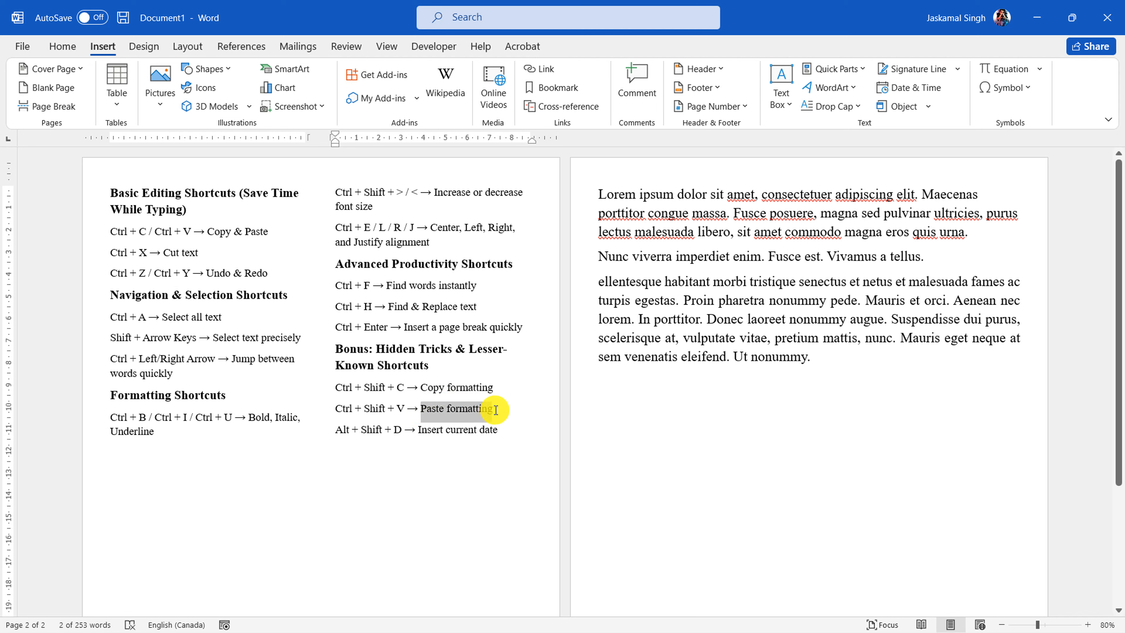
left_click(621, 430)
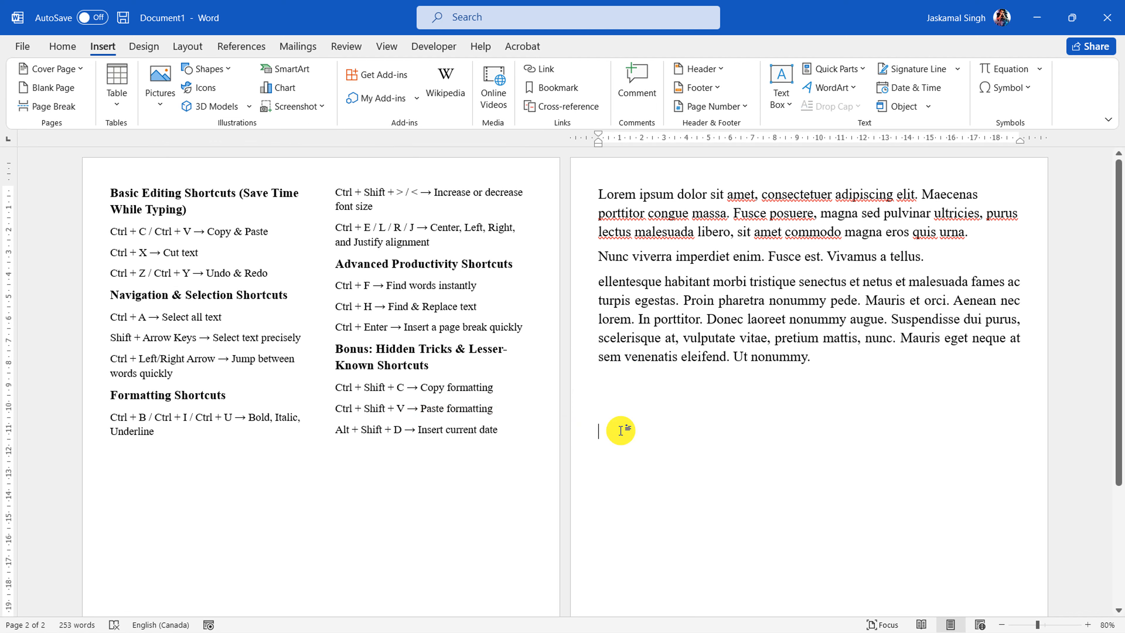
Show the Home formatting tools, and highlight the heading "Basic Editing Shortcuts (Save Time While Typing)" and the placeholder text in turn
left_click(60, 46)
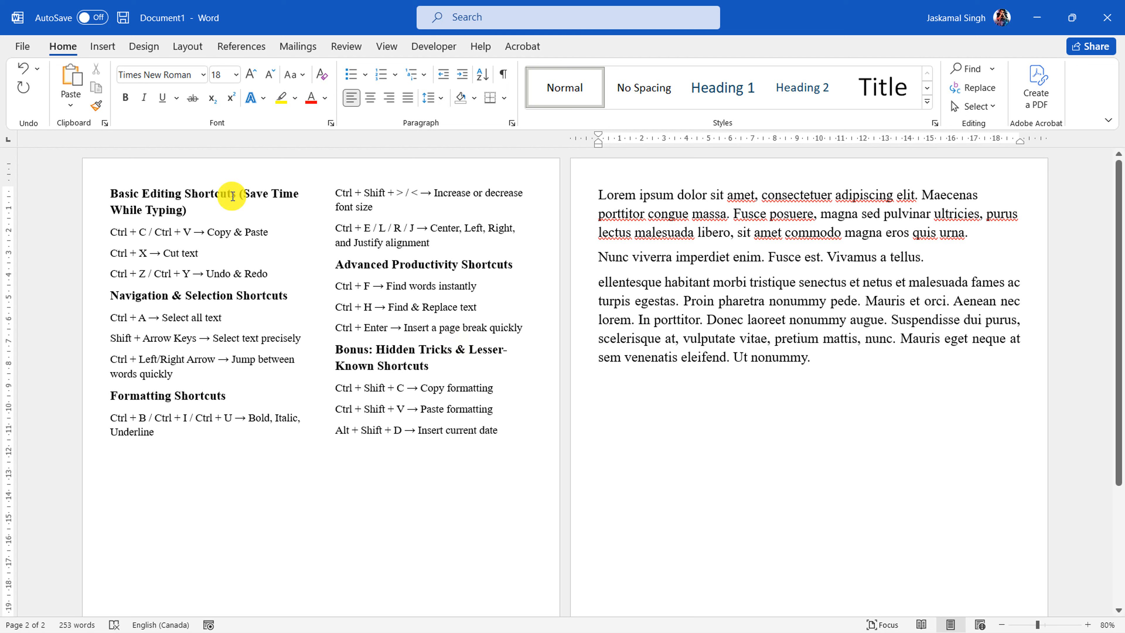
double_click(90, 214)
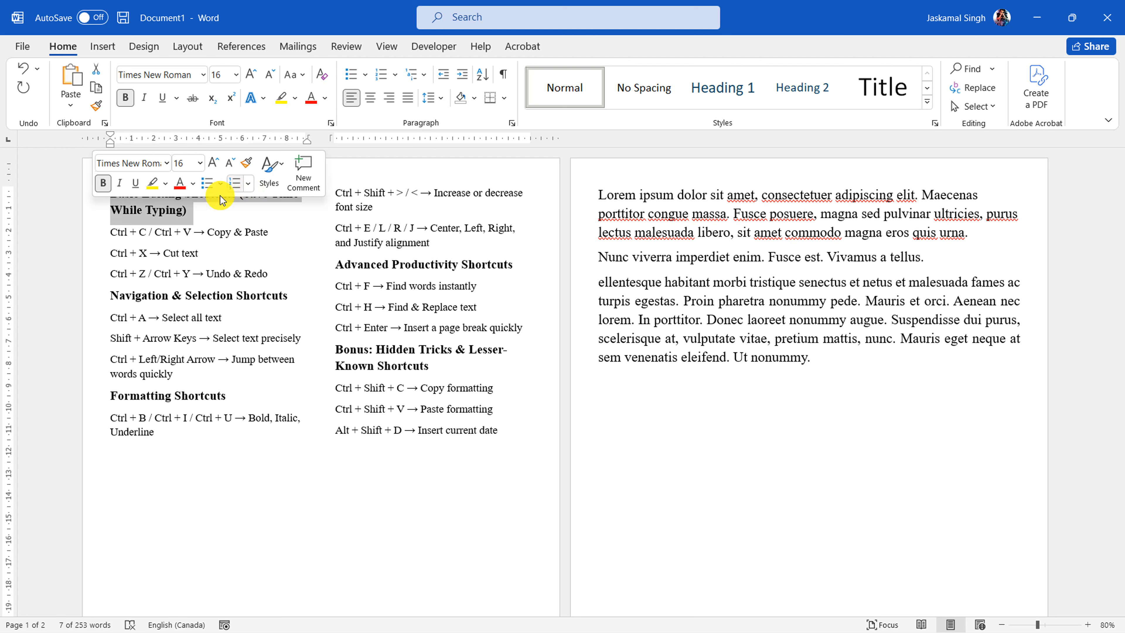
left_click(159, 217)
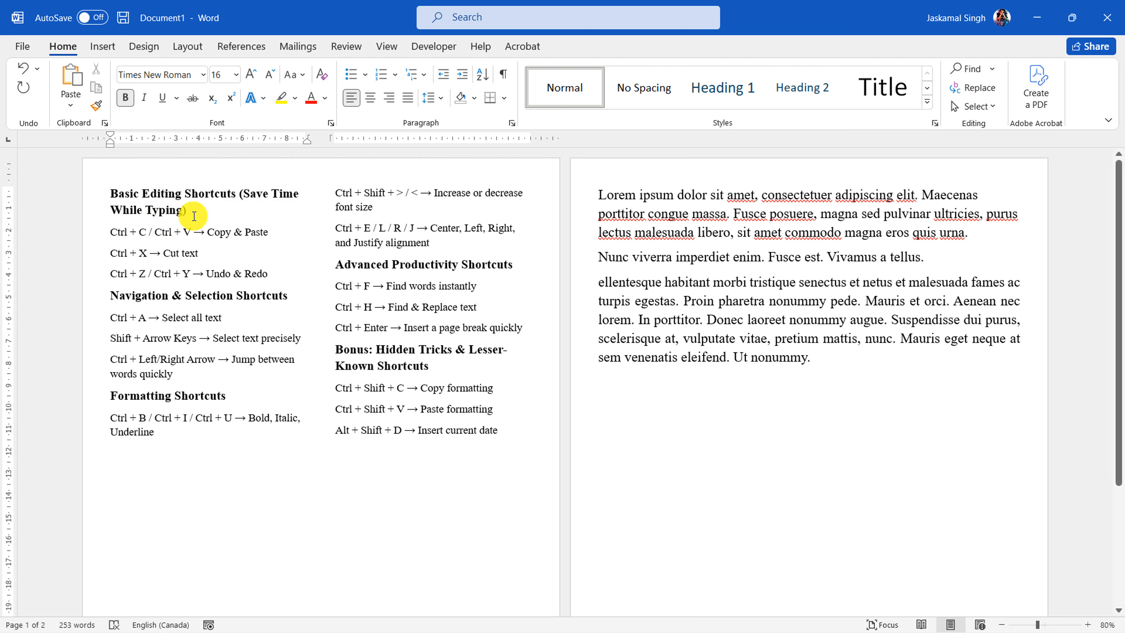
left_click_drag(188, 216, 113, 193)
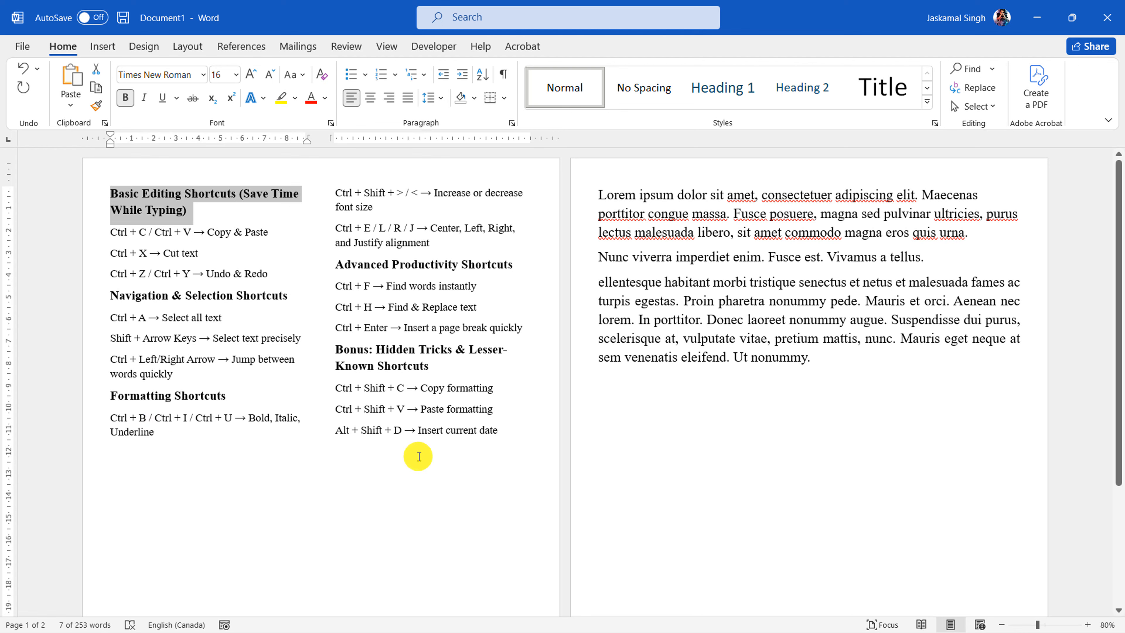
left_click_drag(812, 359, 568, 186)
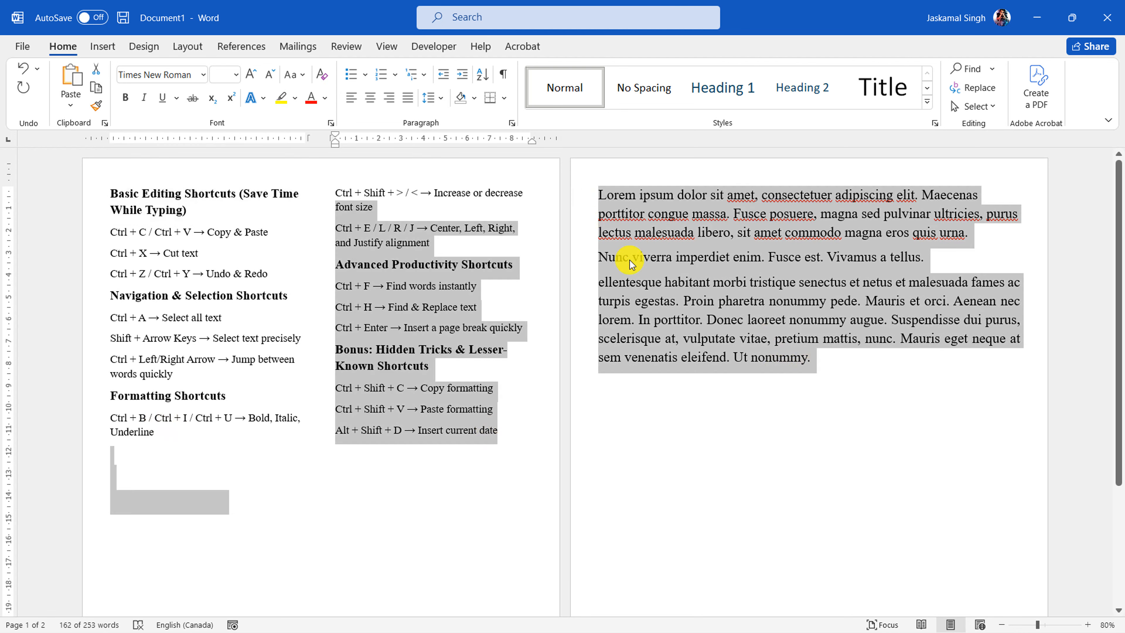
left_click(736, 344)
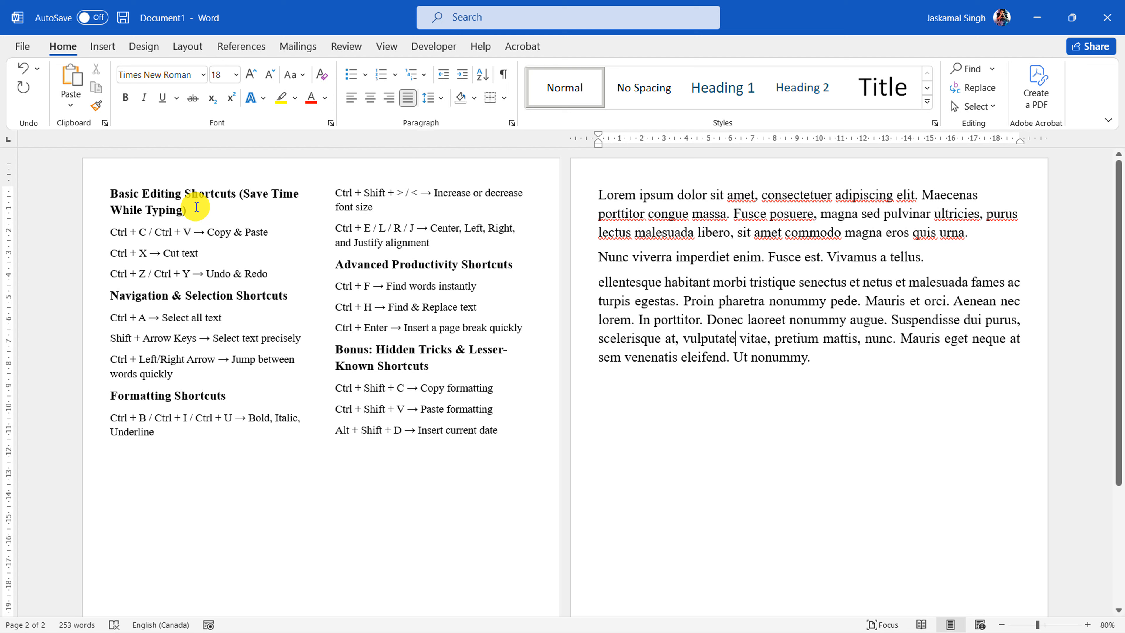
Apply the formatting of the heading "Basic Editing Shortcuts (Save Time While Typing)" to all the placeholder paragraphs with Format Painter
left_click_drag(189, 212, 136, 187)
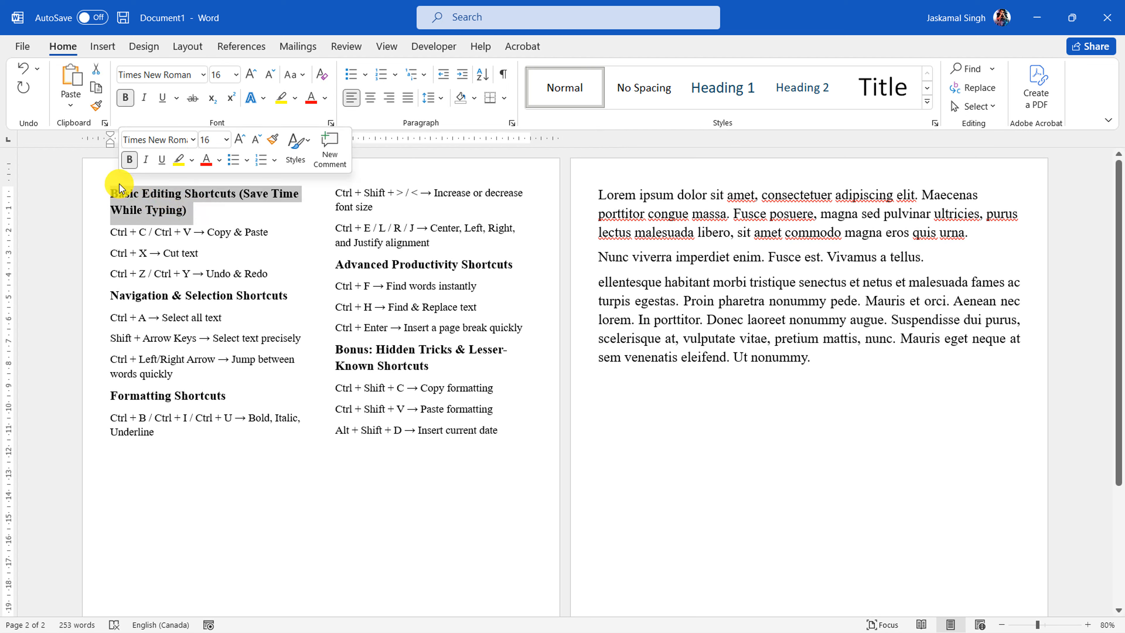
left_click(97, 107)
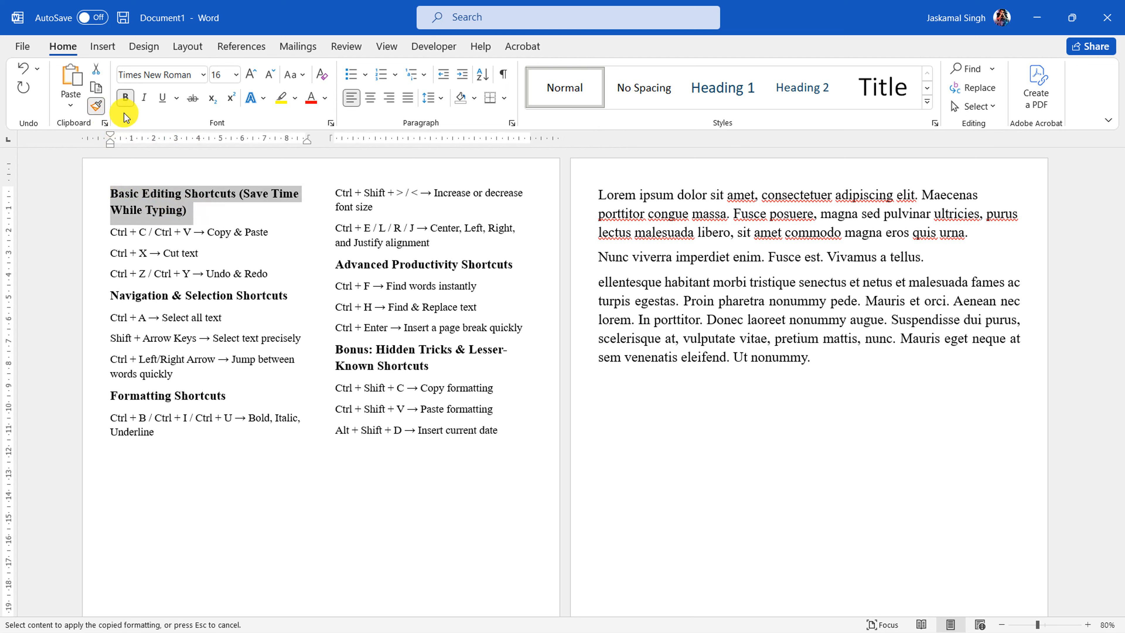
left_click_drag(580, 200, 573, 355)
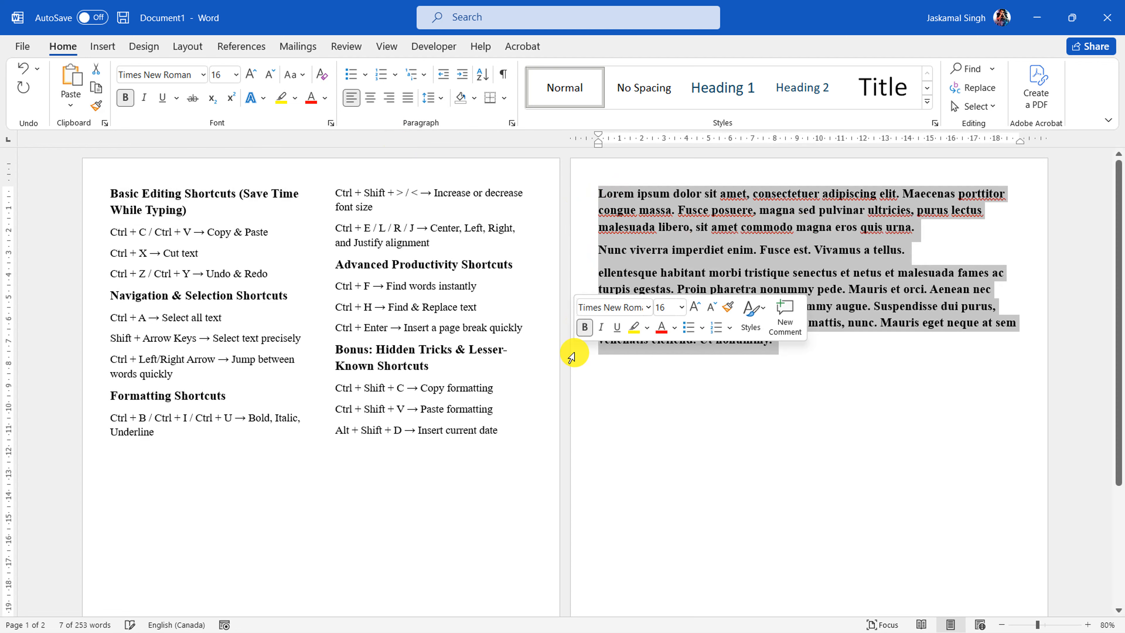
left_click(835, 349)
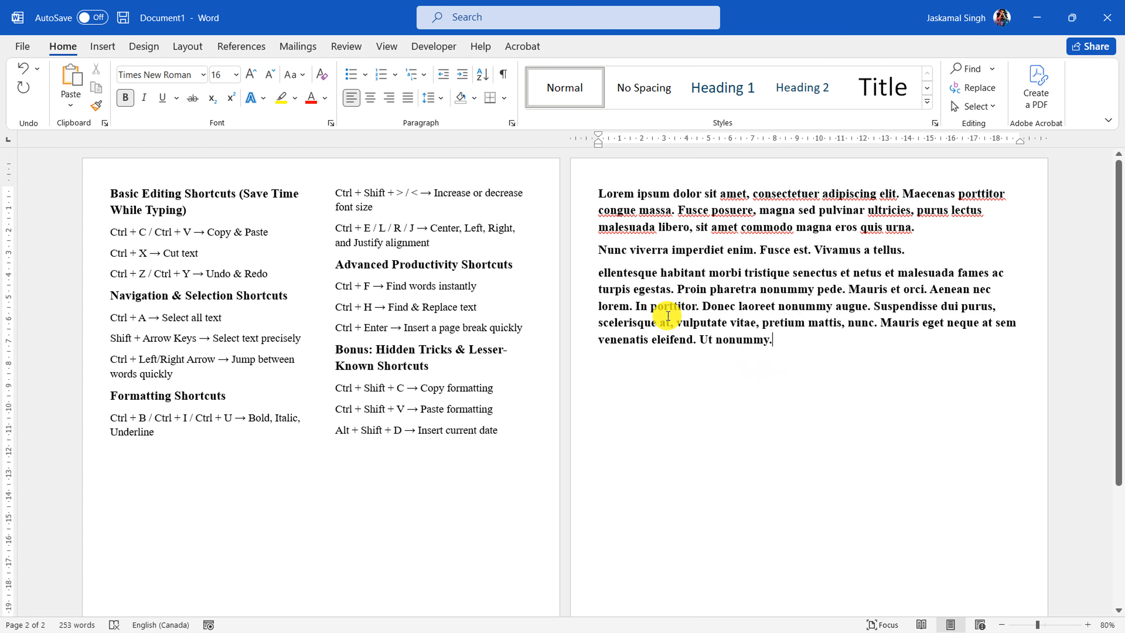
left_click(779, 229)
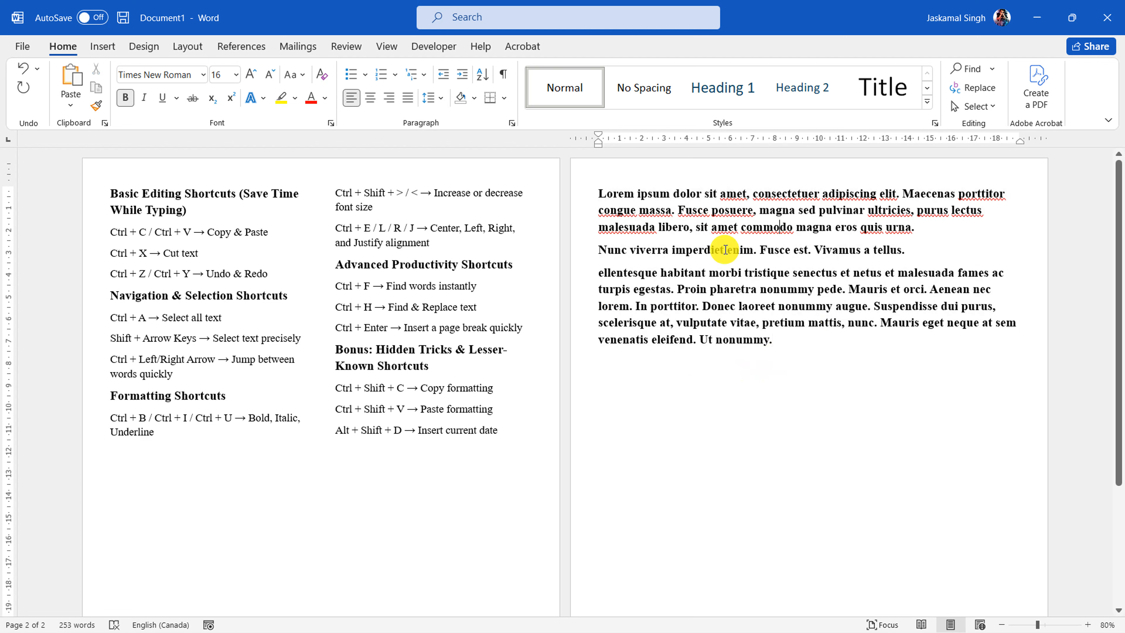
left_click(161, 194)
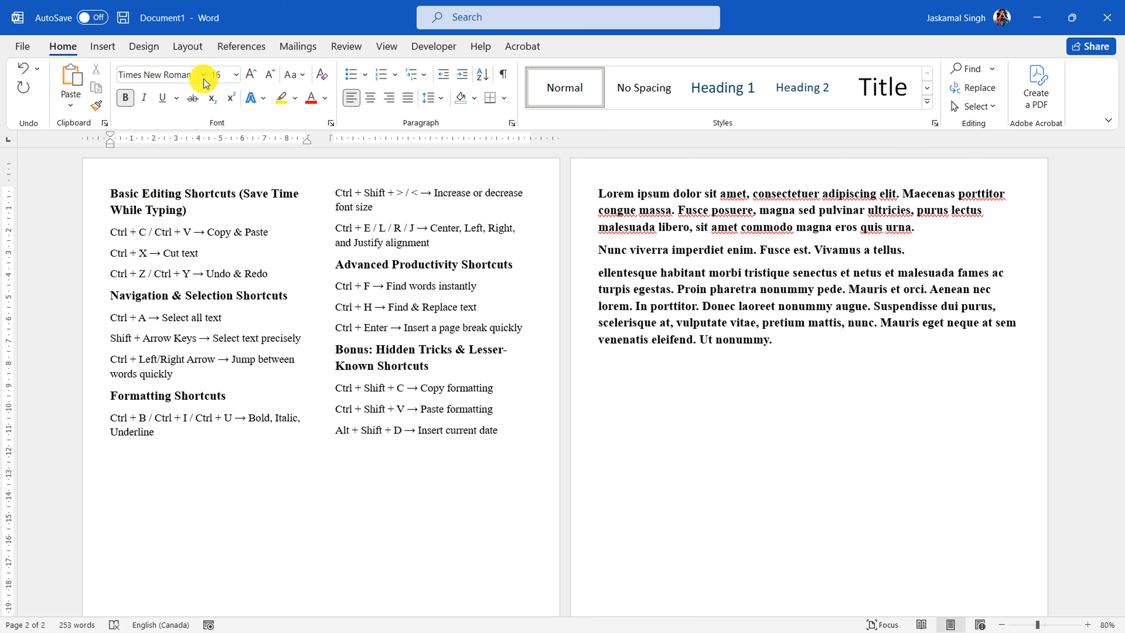
Select all the placeholder paragraphs and undo the heading formatting applied to them
left_click_drag(817, 352, 602, 194)
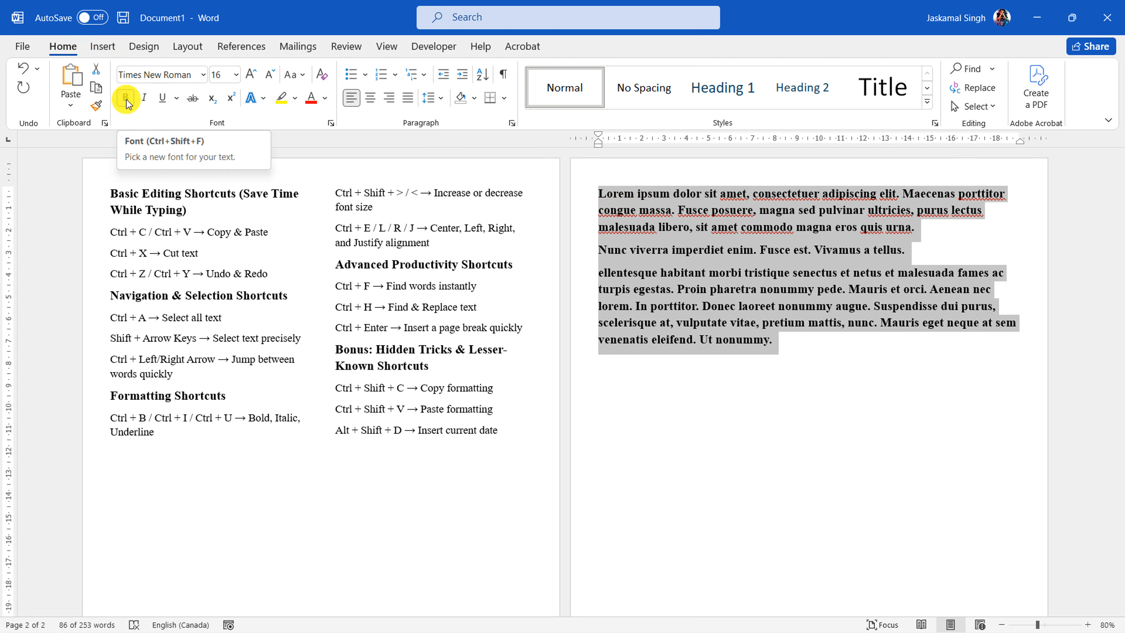
key("ctrl+z")
key("ctrl+z")
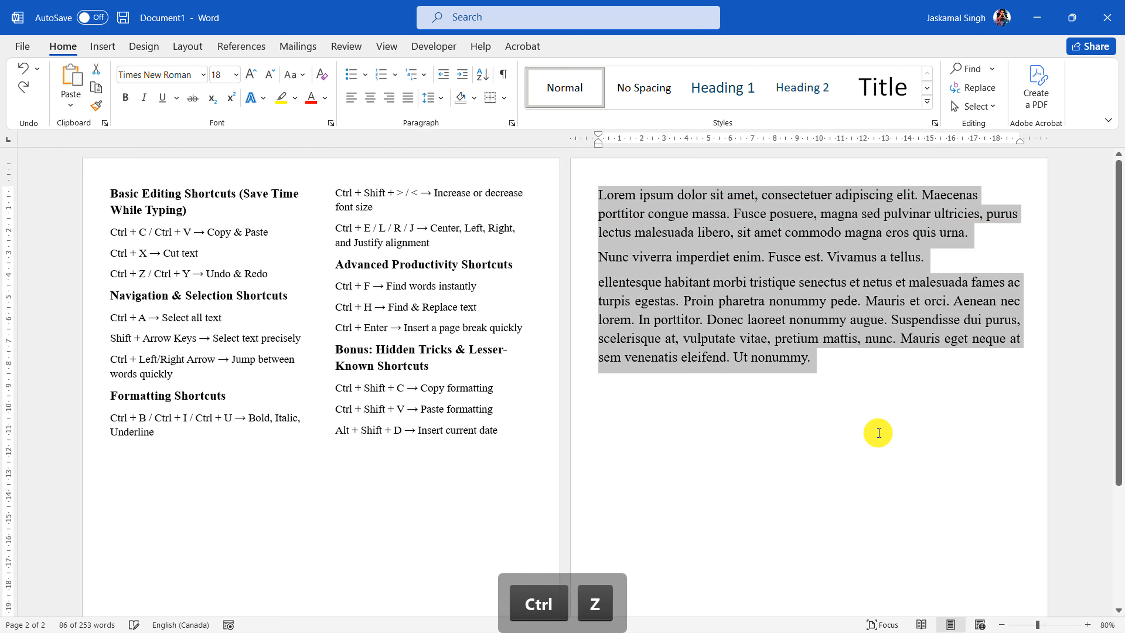
Insert an empty line after the first and after the second placeholder paragraph
left_click(984, 239)
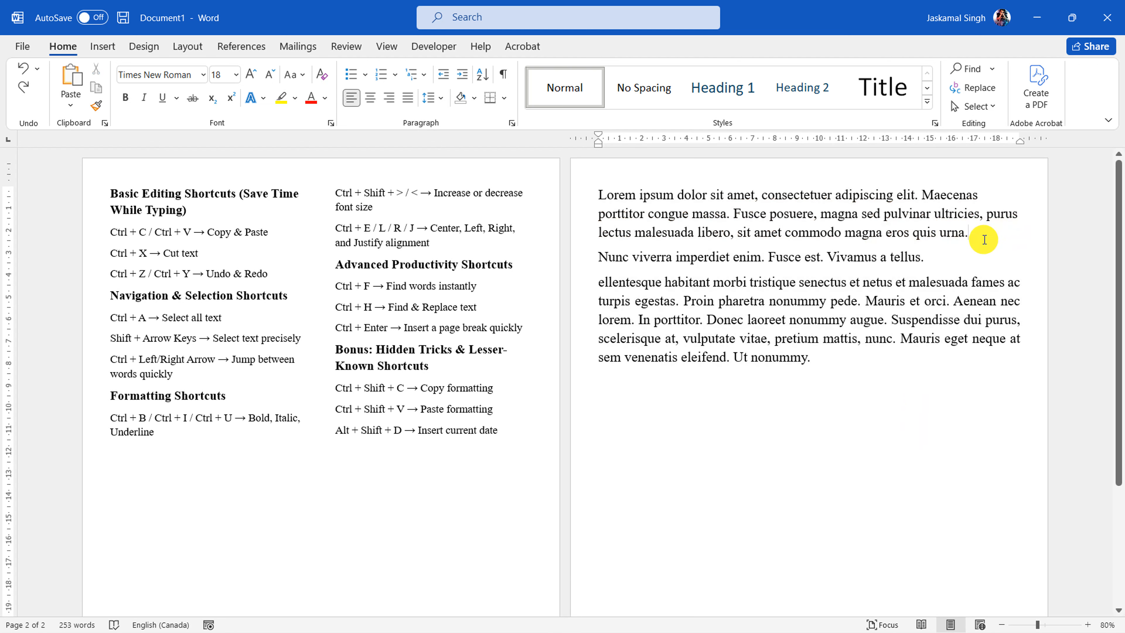
key("Return")
left_click(940, 282)
key("Return")
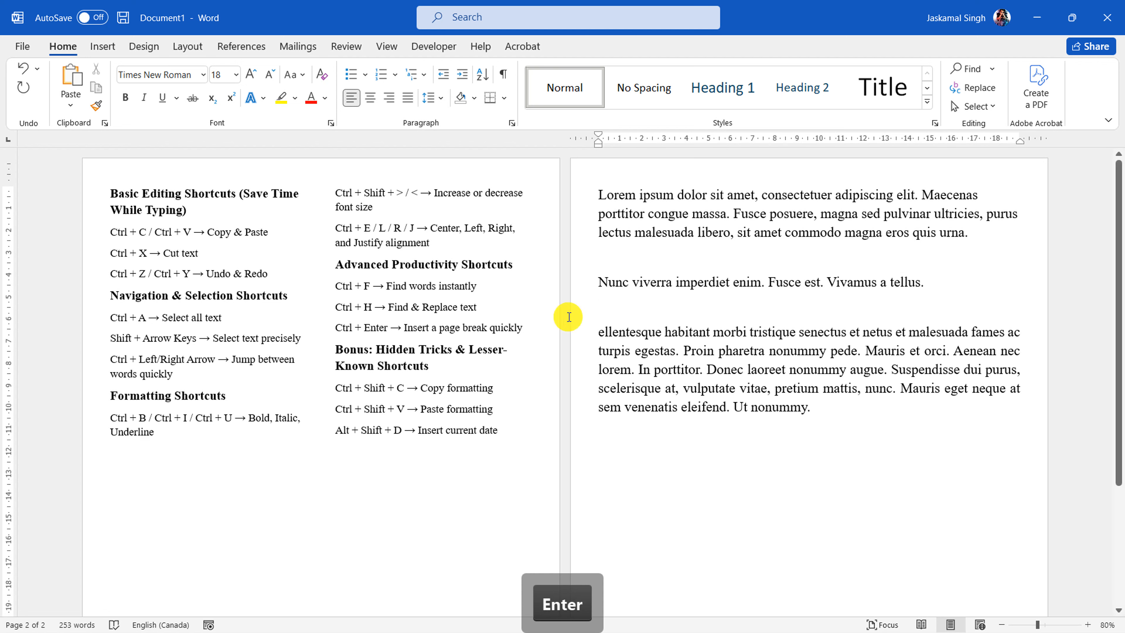
Copy the formatting of the heading "Basic Editing Shortcuts (Save Time While Typing)" and select the first line of the placeholder text
left_click(158, 198)
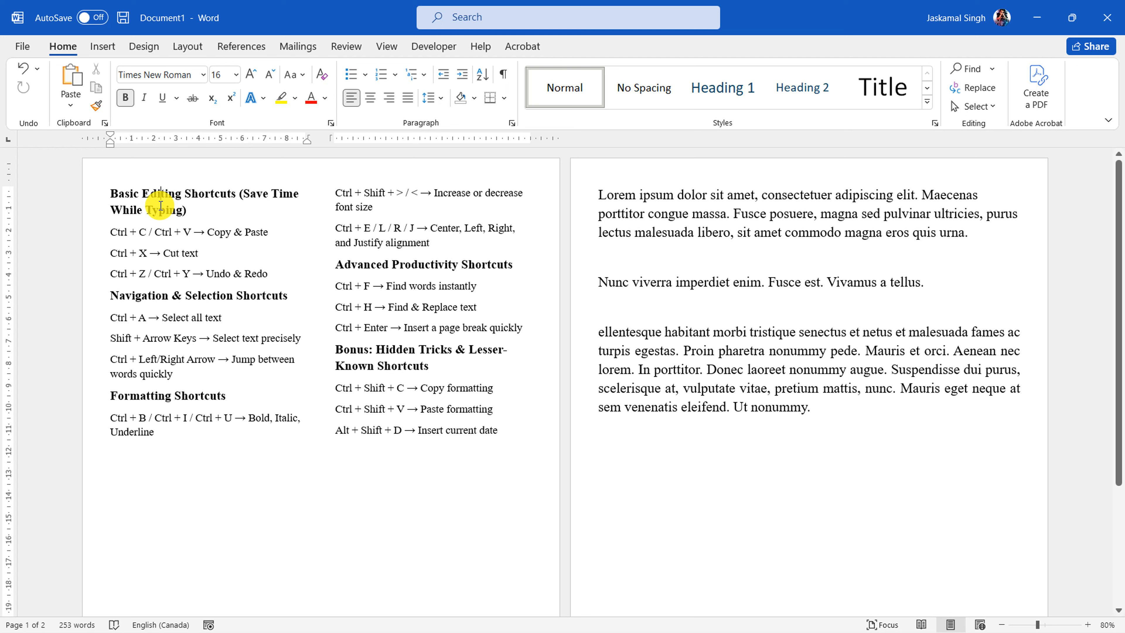
left_click_drag(69, 192, 72, 209)
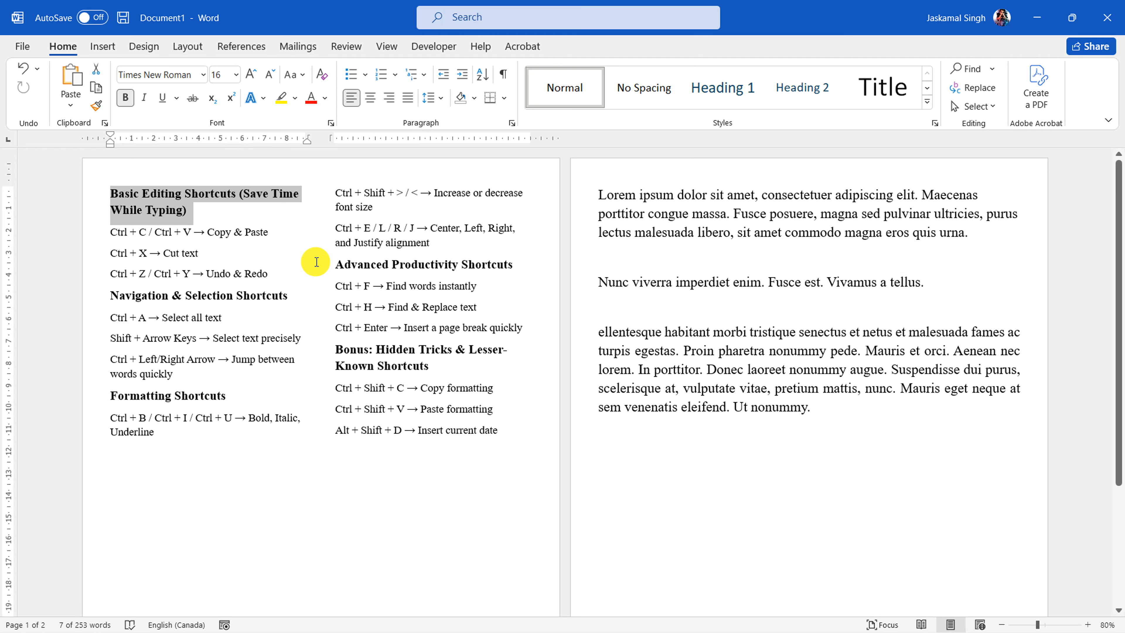
key("ctrl")
key("shift")
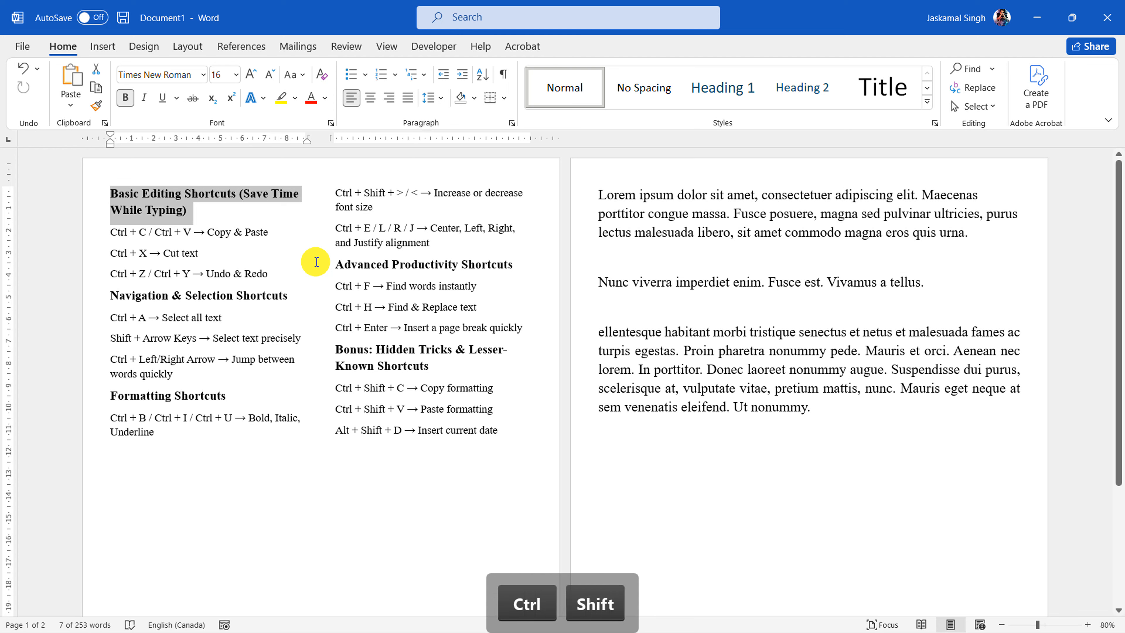
key("ctrl+shift+c")
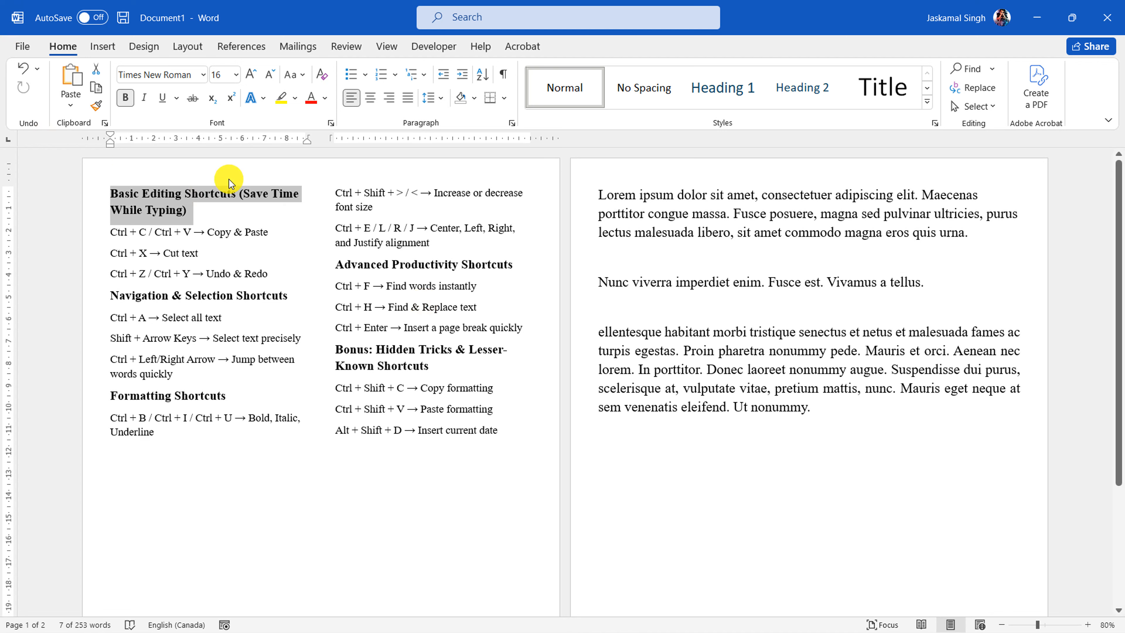
left_click(842, 307)
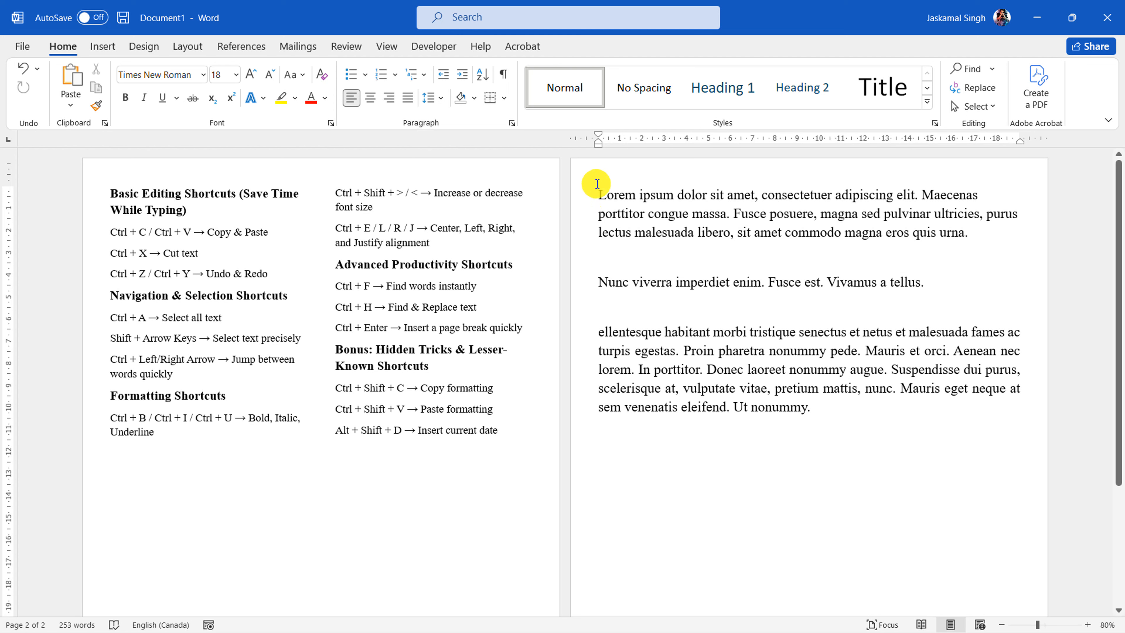
left_click(576, 196)
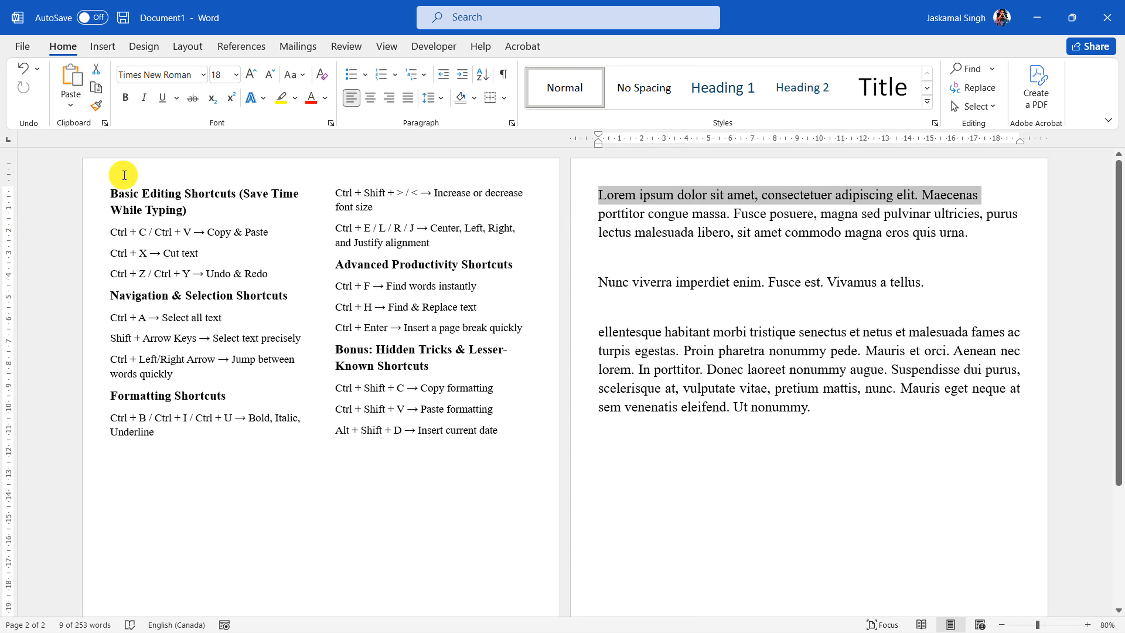
Use Format Painter to apply the "Basic Editing Shortcuts" heading's formatting to the three placeholder paragraphs one at a time
left_click(95, 212)
double_click(94, 212)
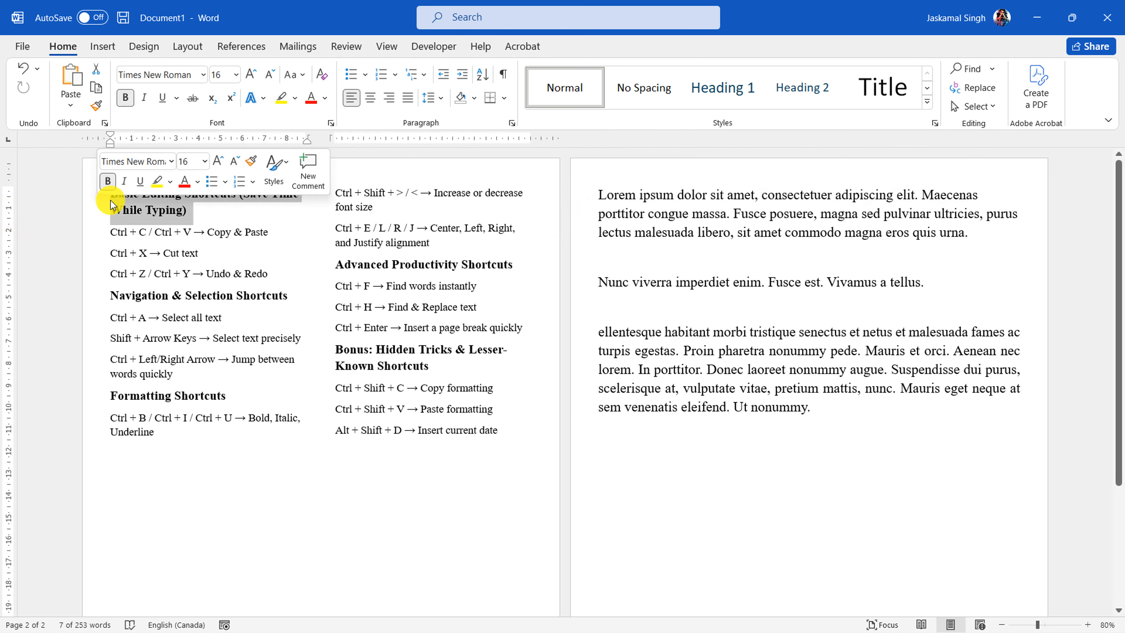
left_click(95, 105)
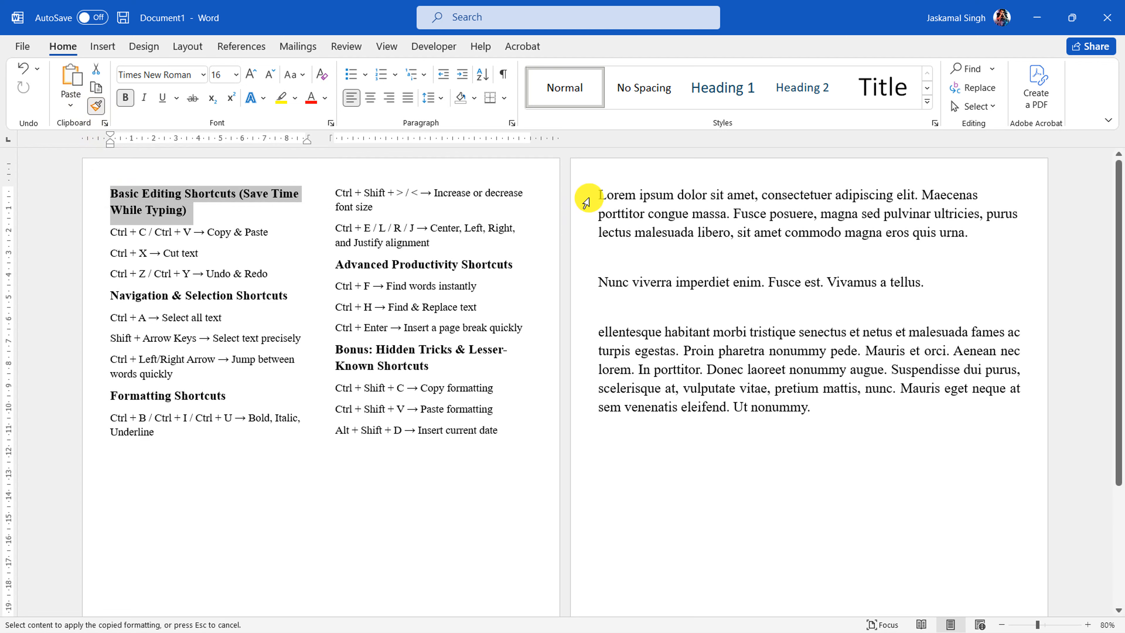
left_click_drag(593, 196, 578, 235)
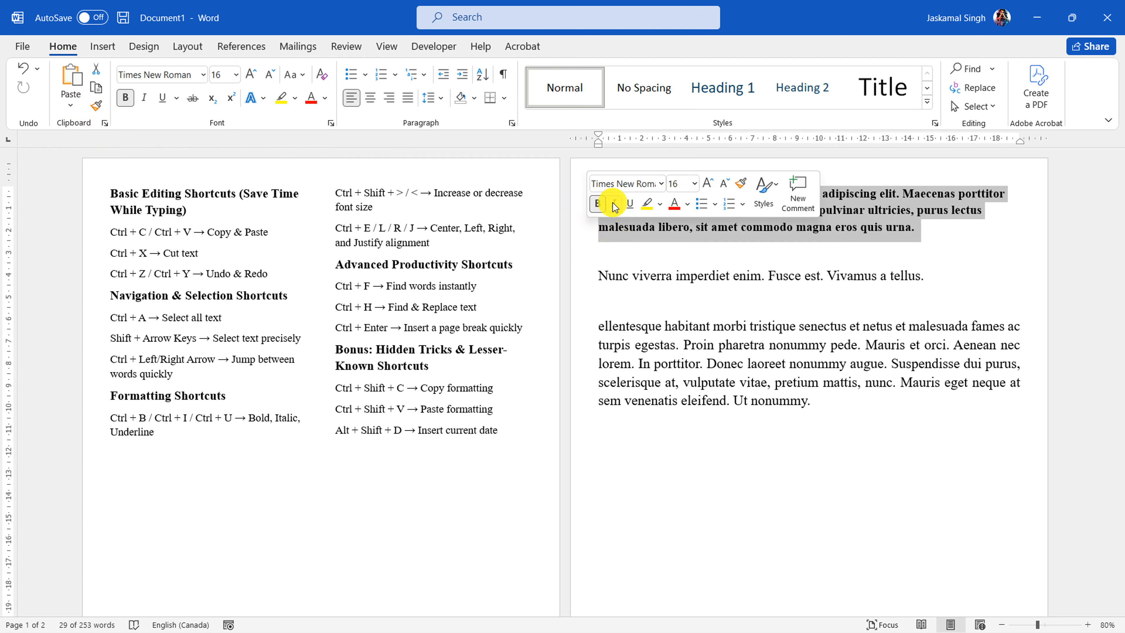
left_click(741, 186)
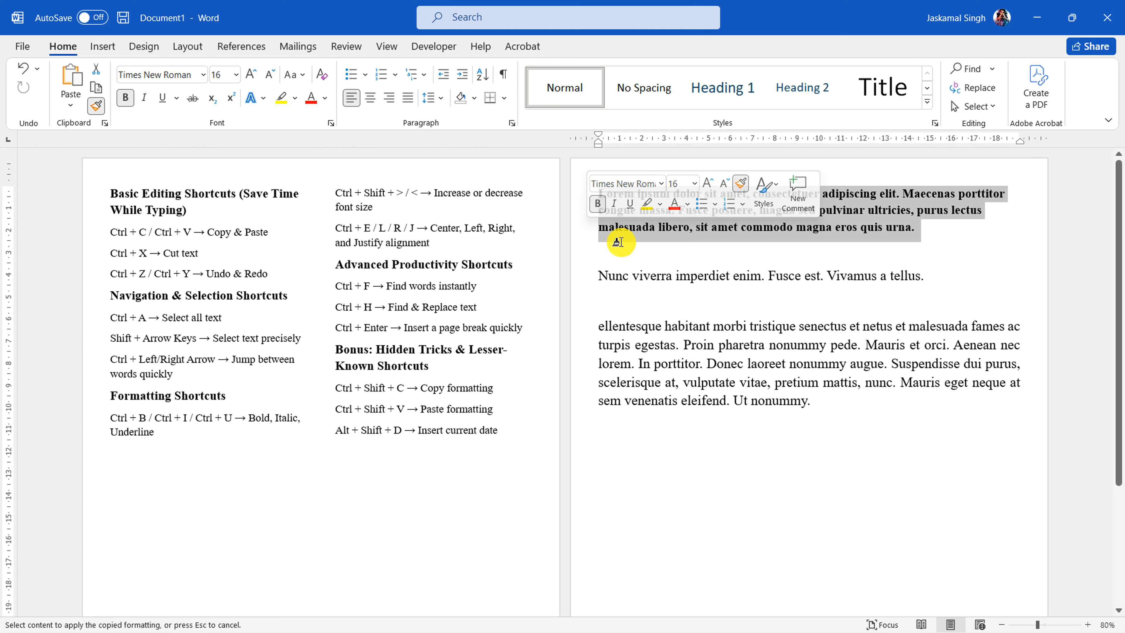
left_click(588, 277)
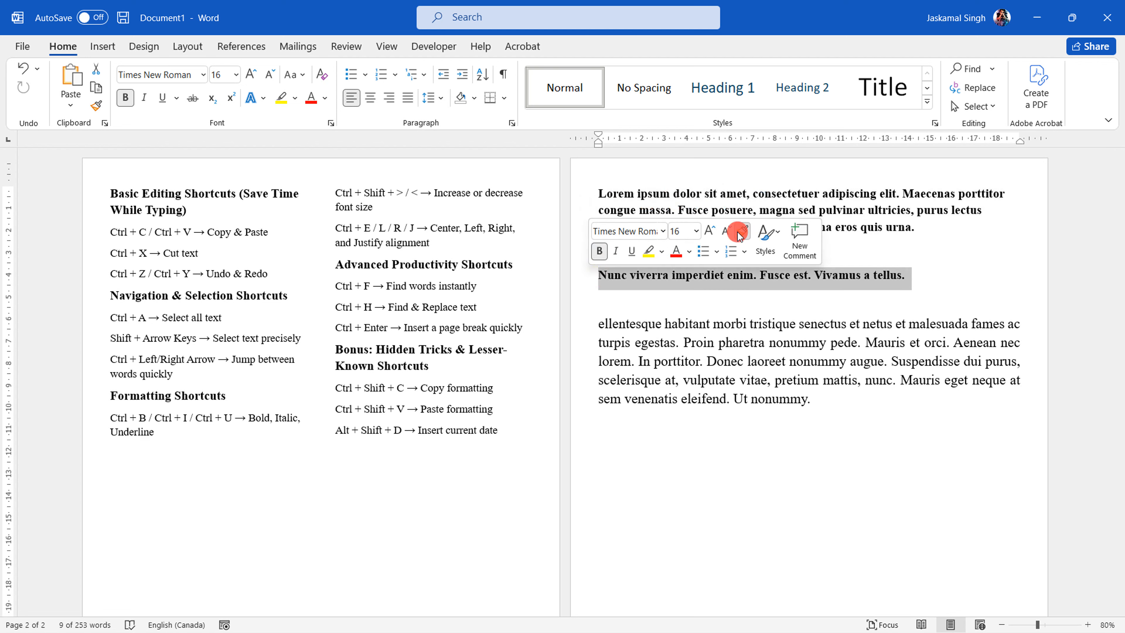
left_click(746, 241)
left_click_drag(588, 326, 586, 401)
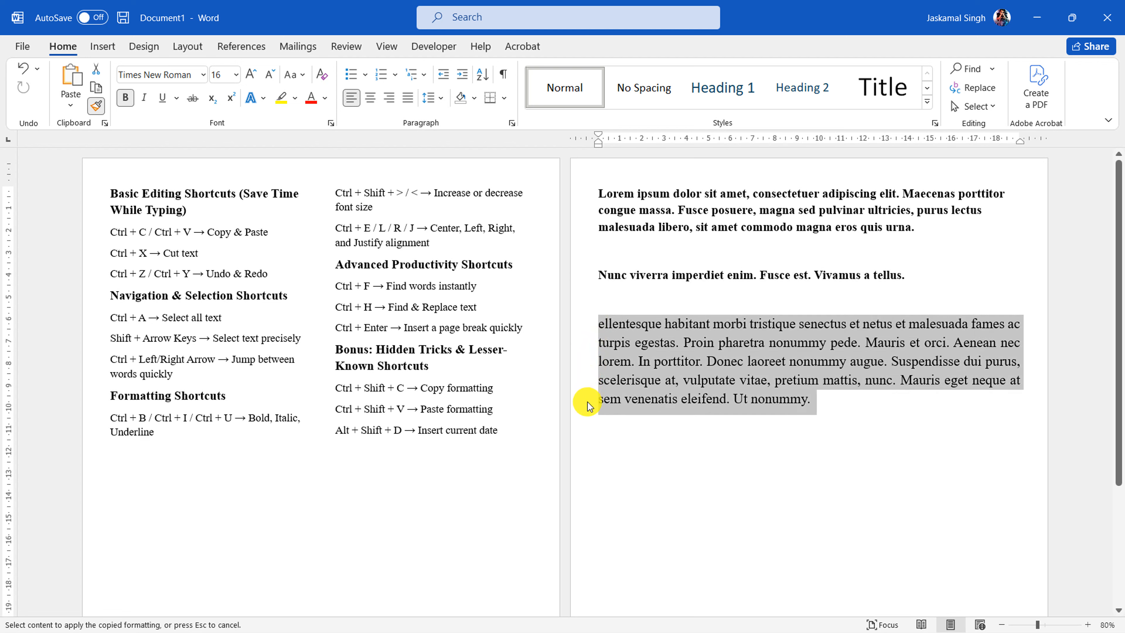
Enter "sdgkjs" in the empty line above the last placeholder paragraph and "sadas" in the empty line below the first
left_click(643, 294)
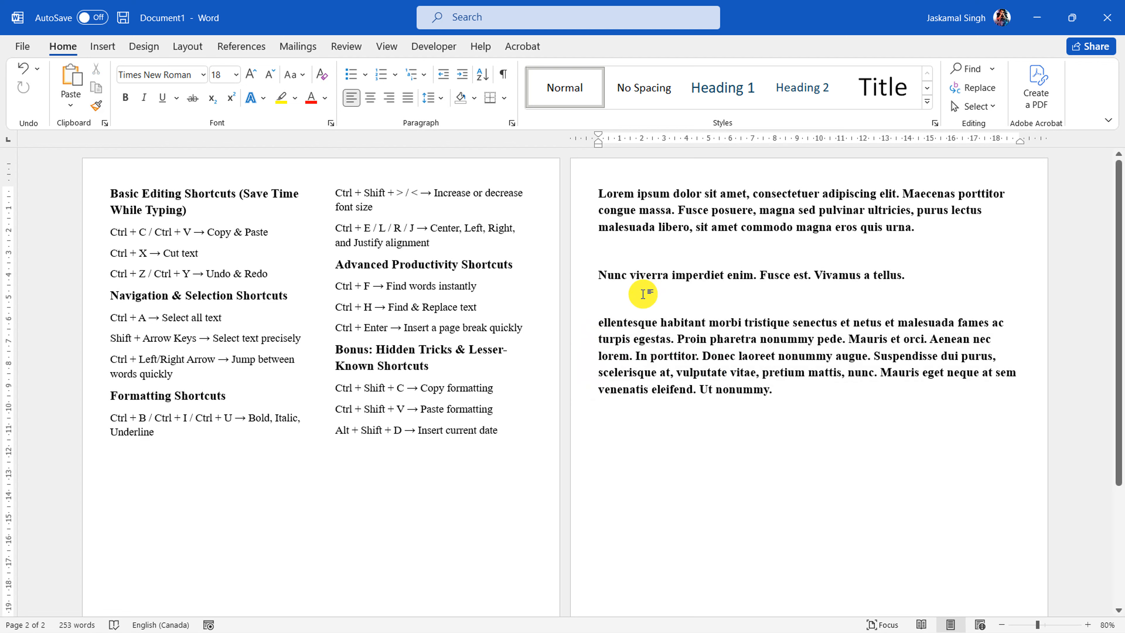
type("sdgkjs")
left_click(641, 248)
type("sa")
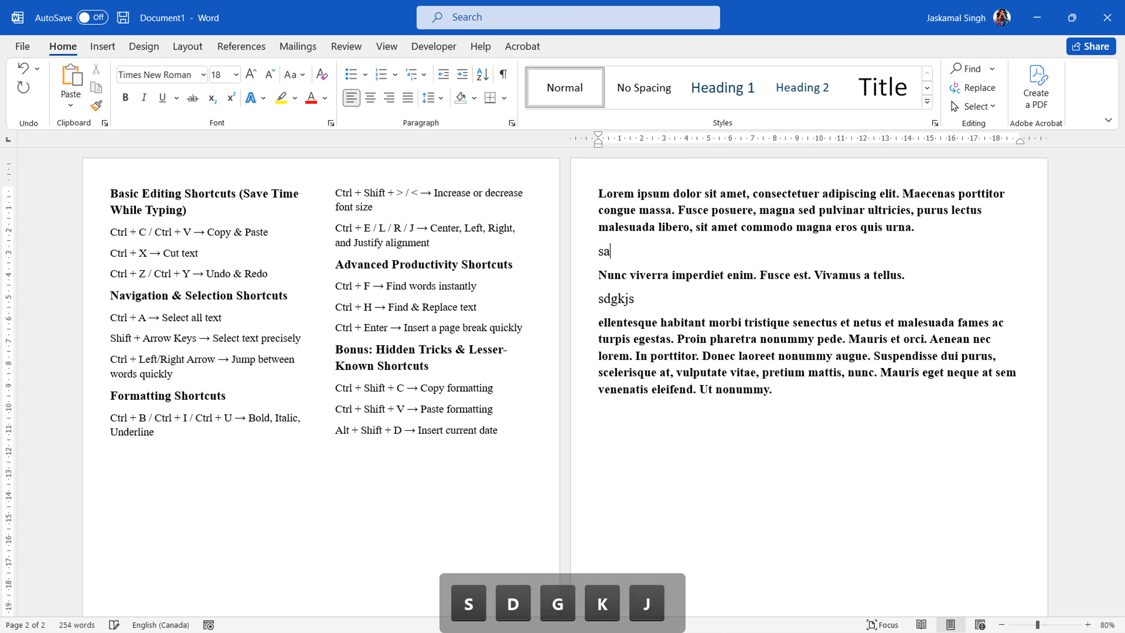
type("das")
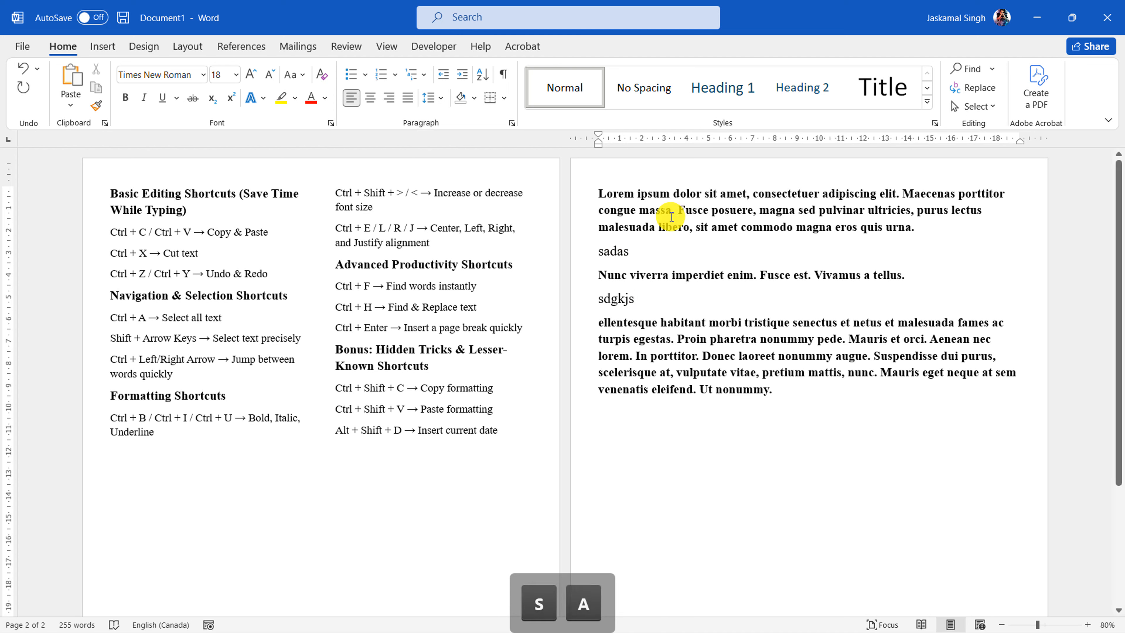
Undo the filler words and the heading formatting applied to the three placeholder paragraphs
left_click(659, 298)
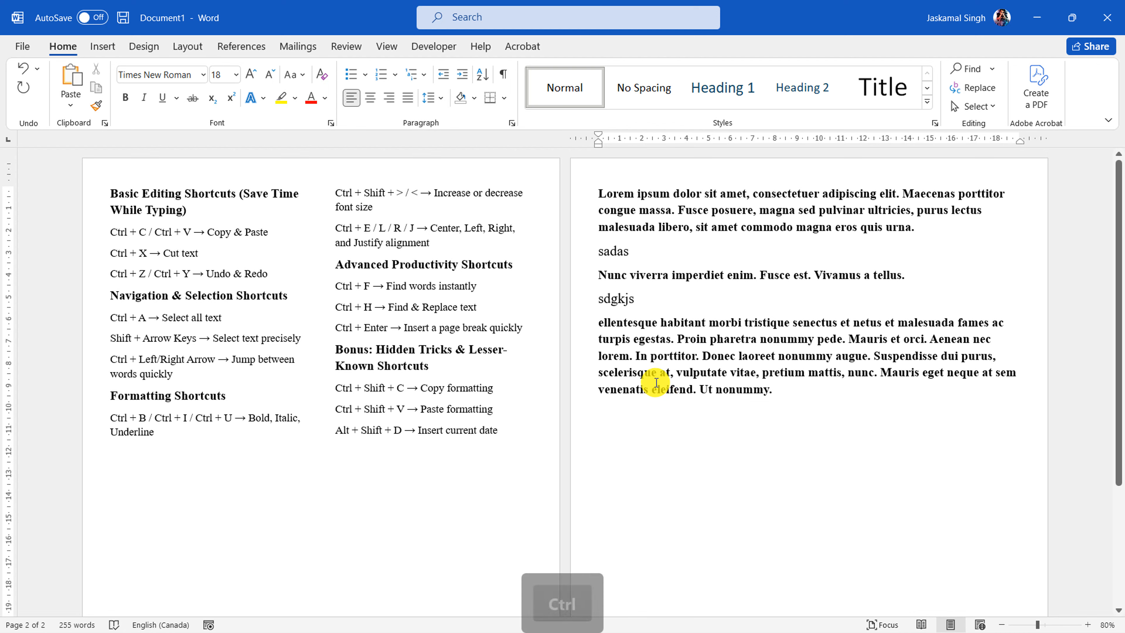
key("ctrl+z")
key("ctrl+z")
key("ctrl+z")
key("ctrl+z")
key("ctrl+z")
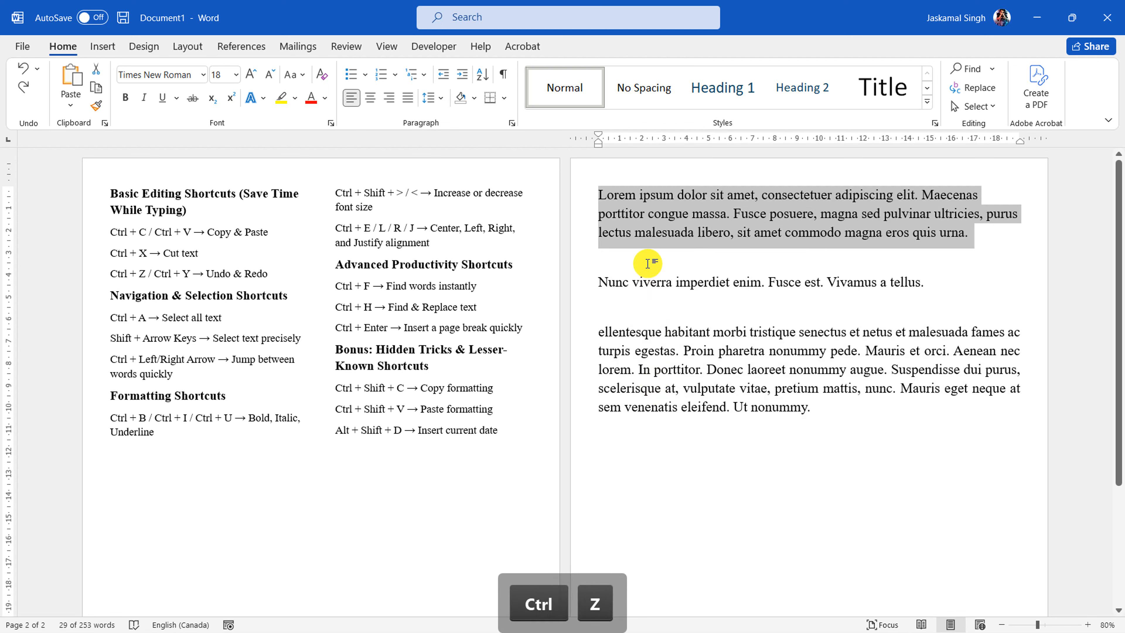
key("ctrl+z")
Fill the empty line below the first placeholder paragraph with "ksjdf" and the one below the second with "sdfgskj"
left_click(645, 263)
type("ksjdf")
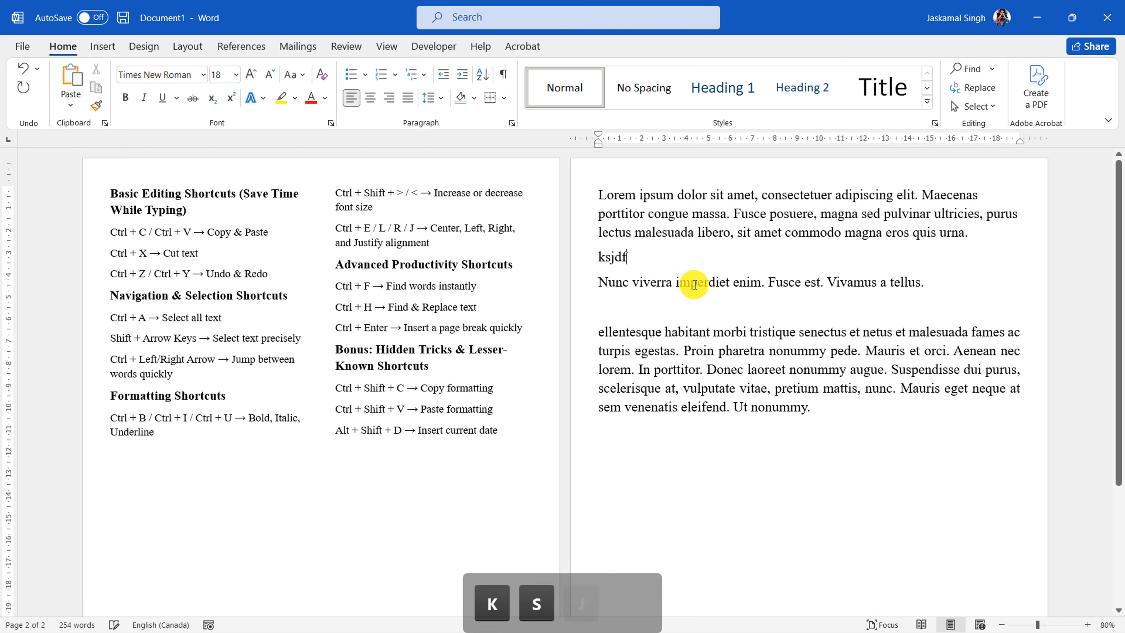
left_click(673, 309)
type("sdfgskj")
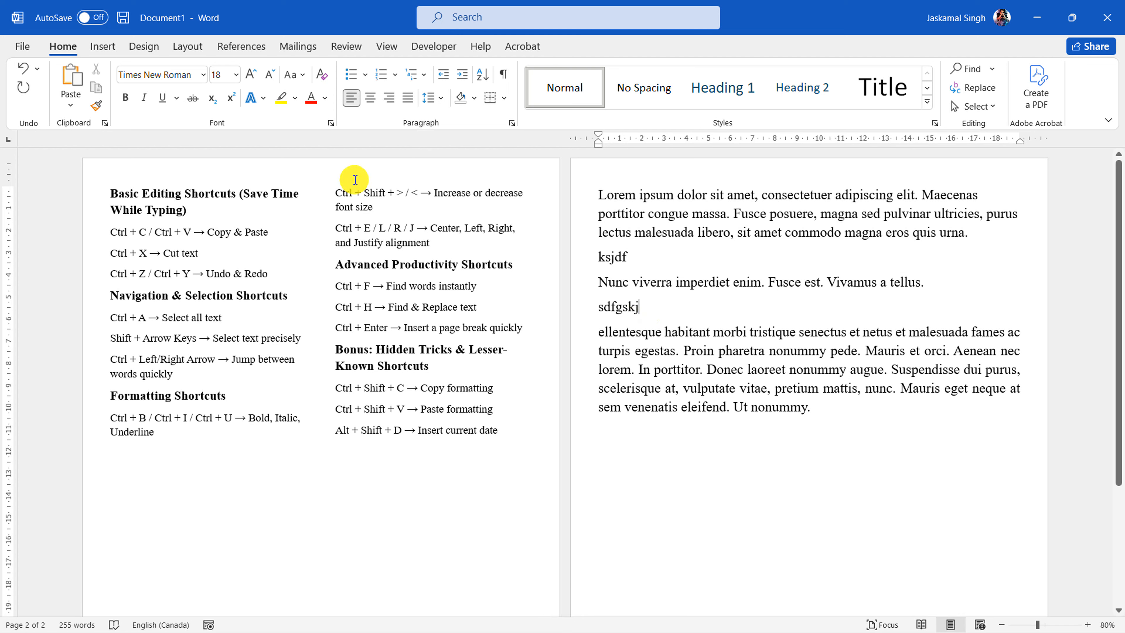
Highlight the "Copy formatting" and "Paste formatting" entries, and copy the formatting of the "Basic Editing Shortcuts (Save Time While Typing)" heading
left_click_drag(494, 410, 337, 398)
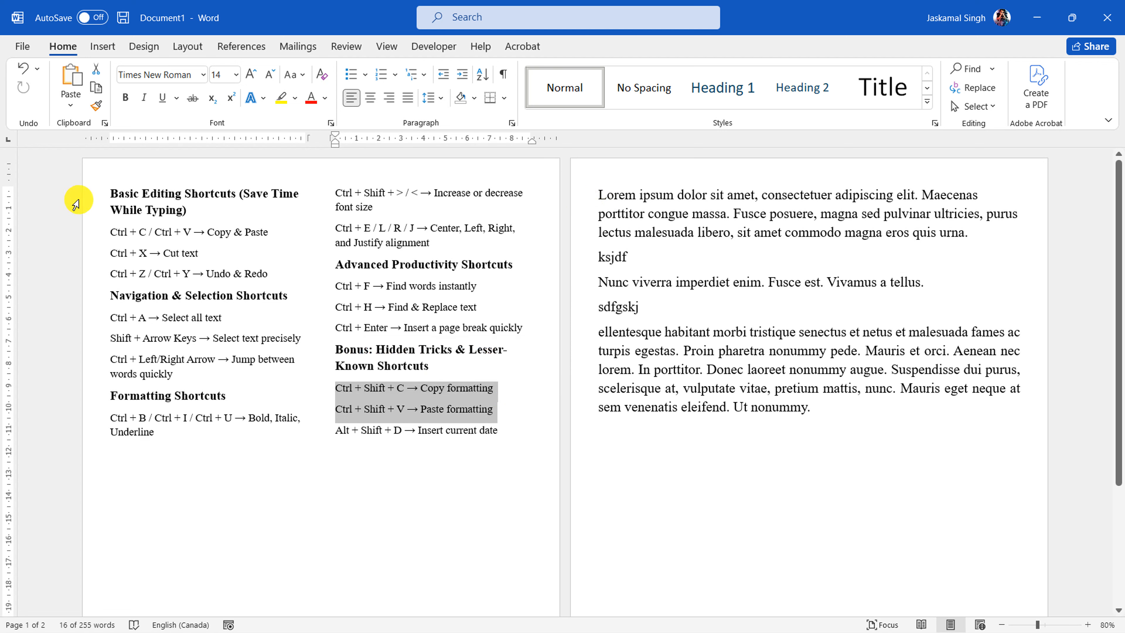
left_click_drag(84, 196, 94, 207)
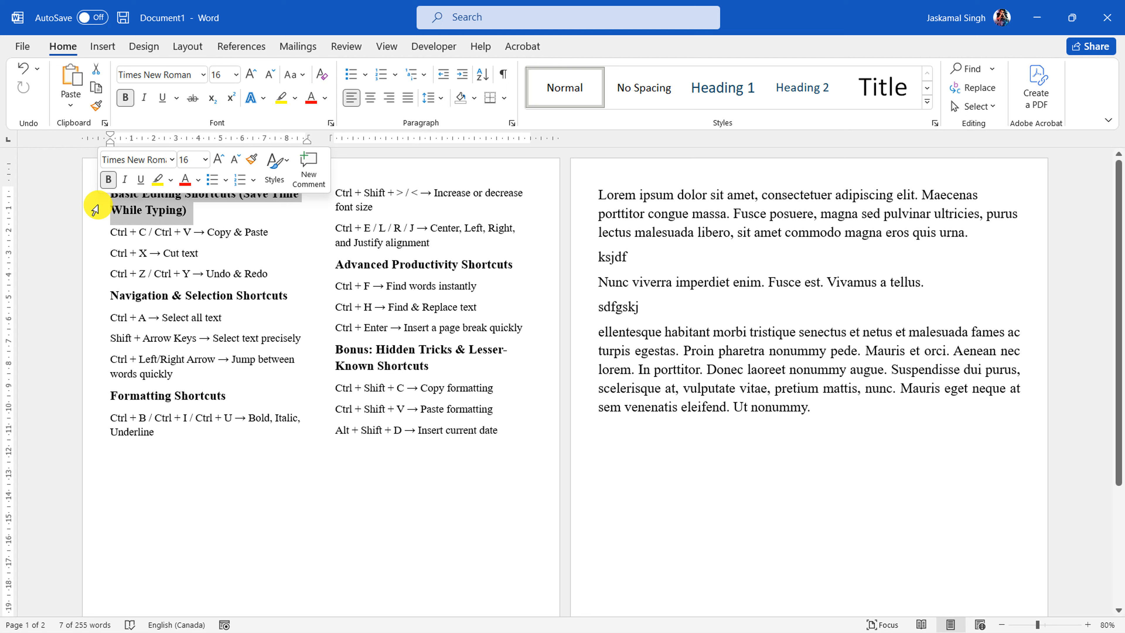
key("ctrl+shift+c")
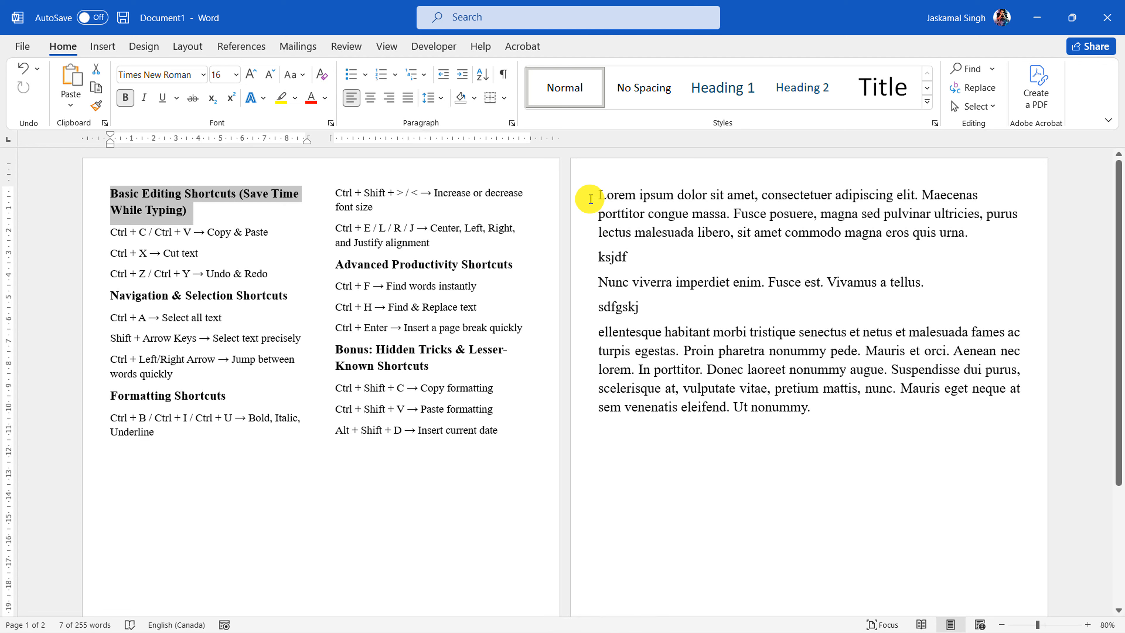
Paste the copied heading formatting onto the three placeholder paragraphs at once, leaving out the filler lines "ksjdf" and "sdfgskj"
double_click(575, 217)
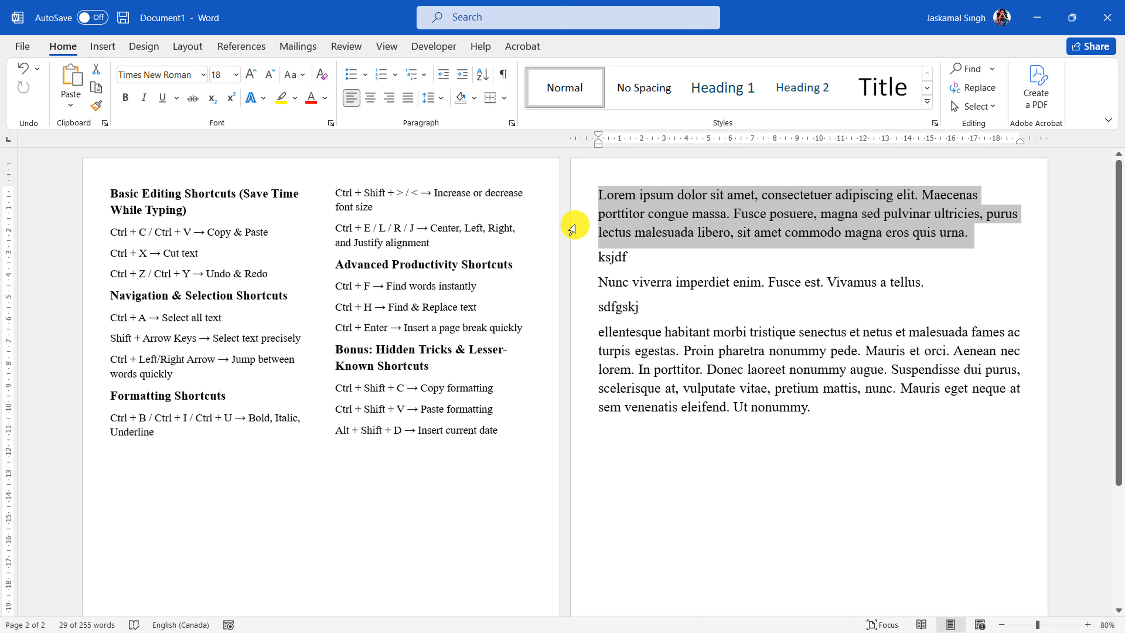
key("ctrl")
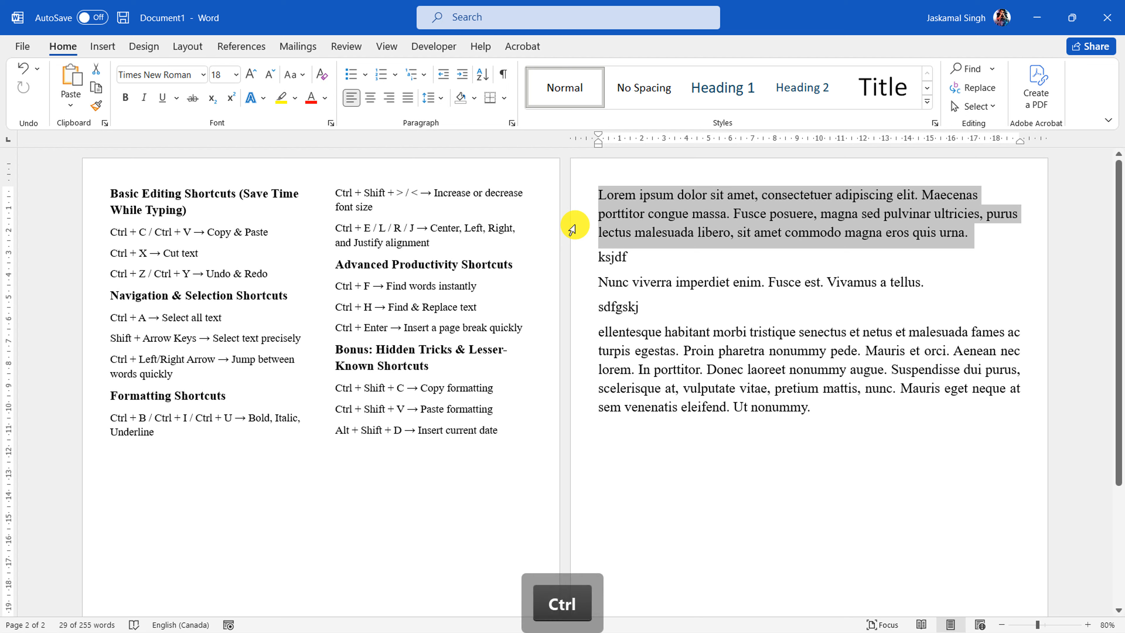
left_click(581, 282, "ctrl")
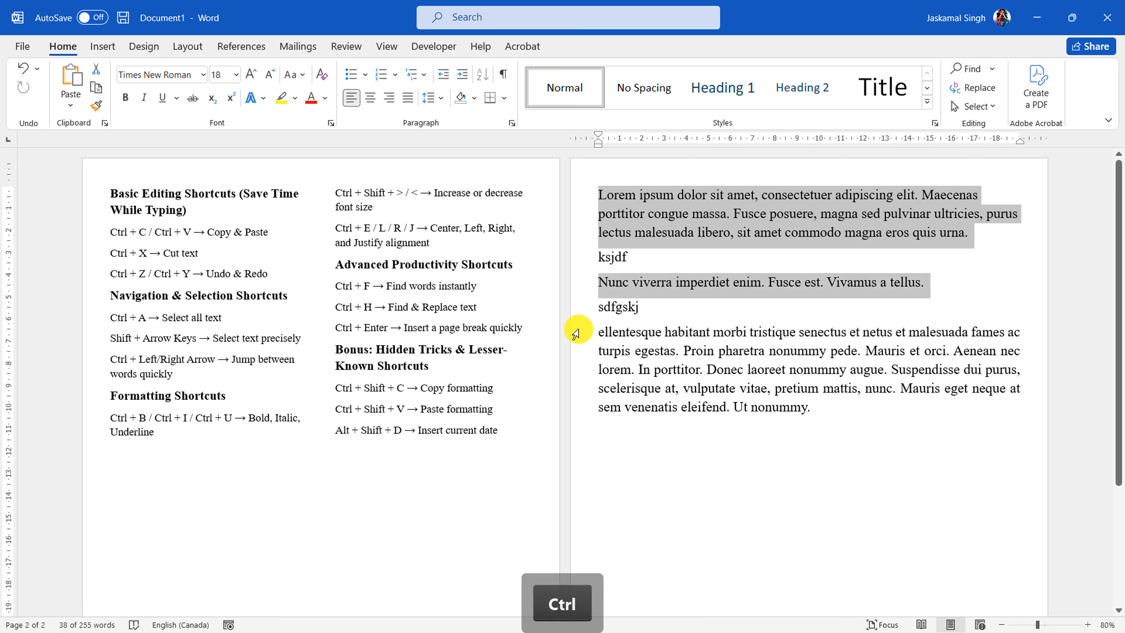
left_click_drag(576, 332, 580, 407)
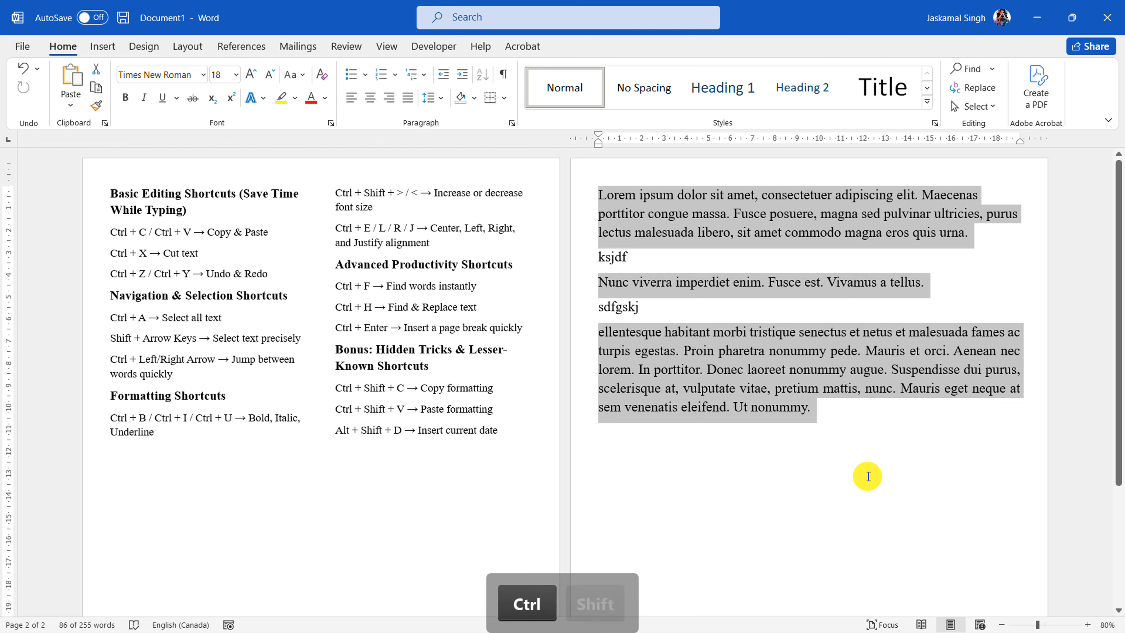
key("ctrl+shift+v")
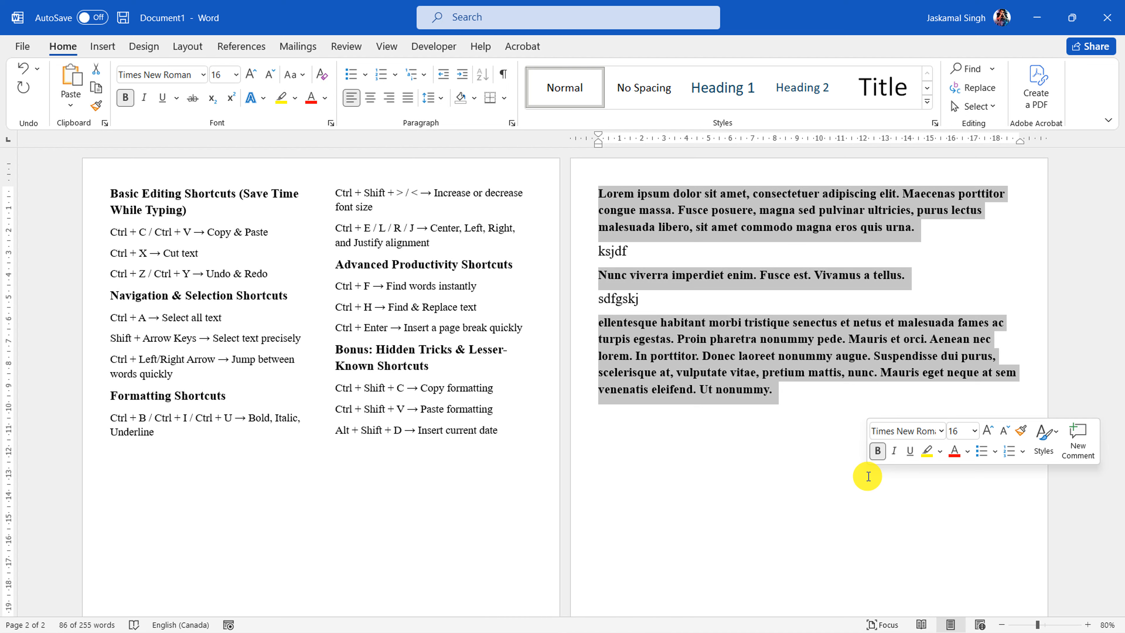
Compare the filler lines "ksjdf" and "sdfgskj" with the reformatted paragraphs and the "Basic Editing Shortcuts (Save Time While Typing)" heading, highlighting each in turn
left_click(625, 299)
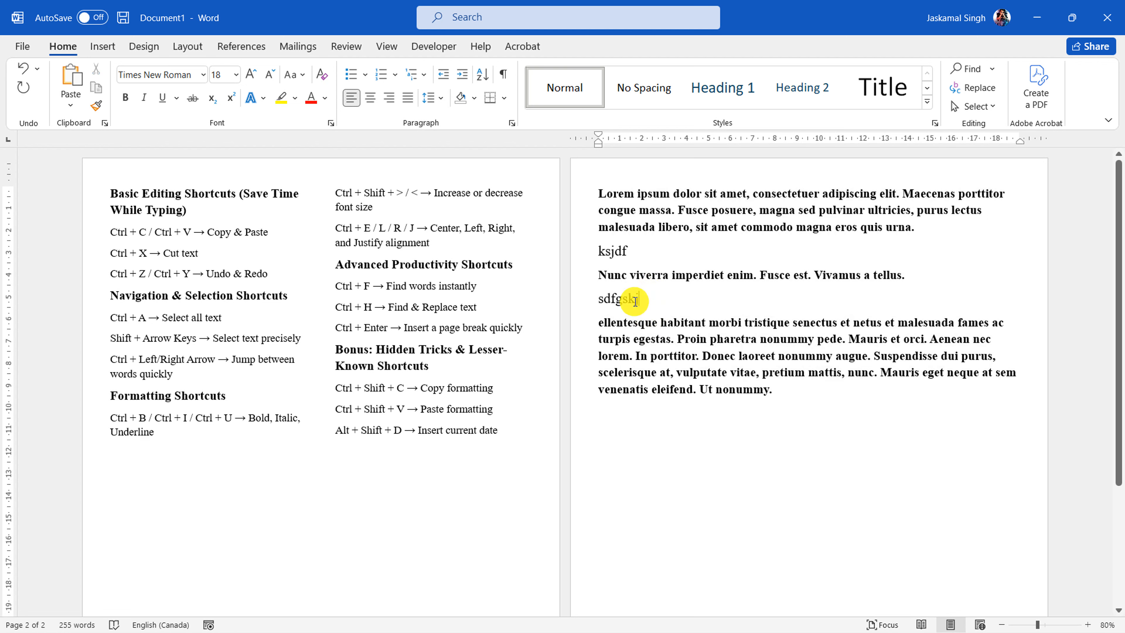
left_click_drag(635, 302, 598, 302)
left_click(665, 226)
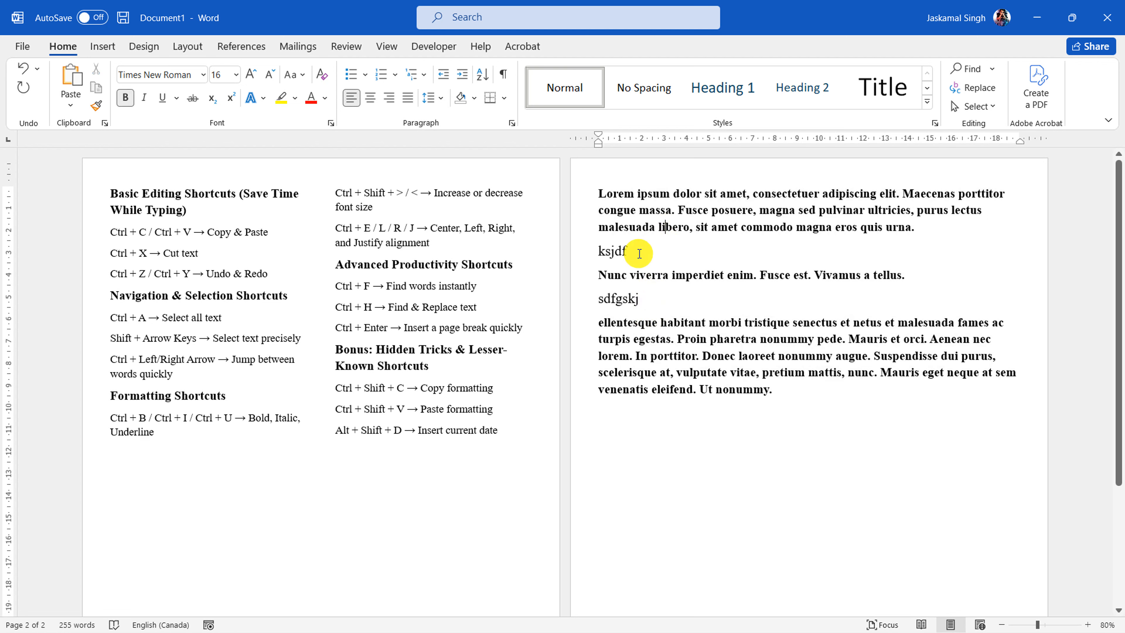
left_click(585, 252)
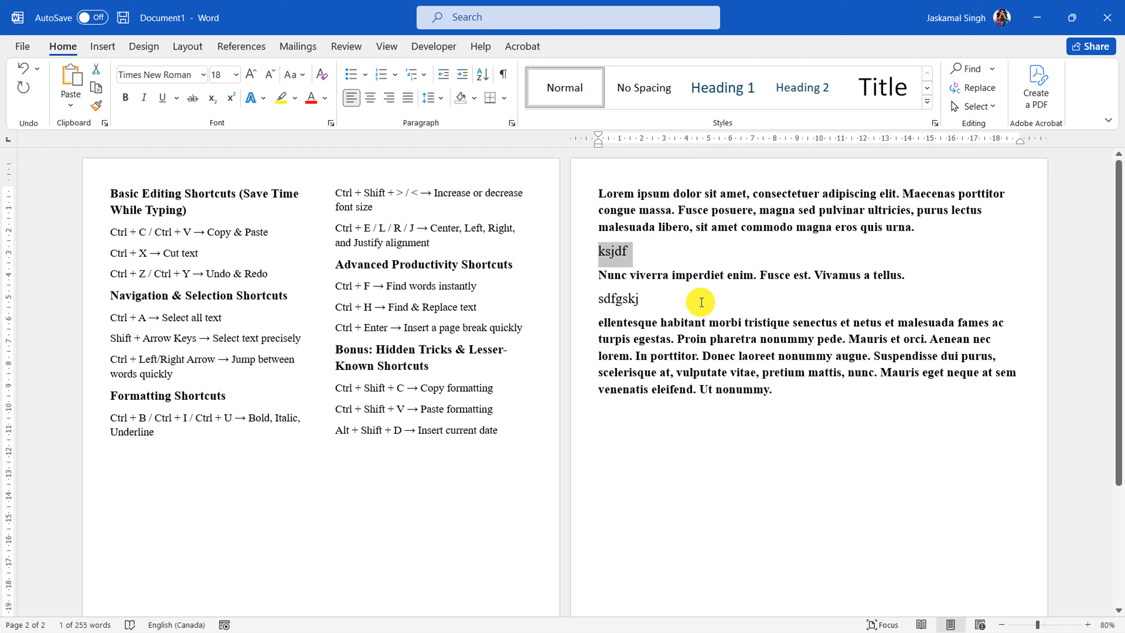
left_click_drag(649, 301, 598, 302)
left_click(671, 339)
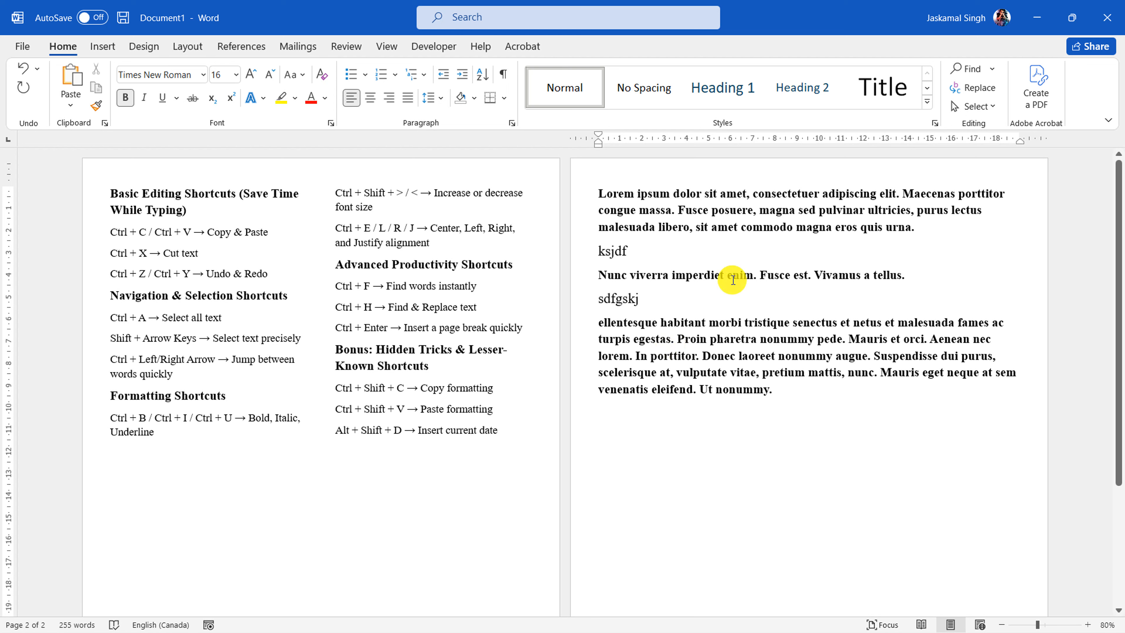
double_click(96, 195)
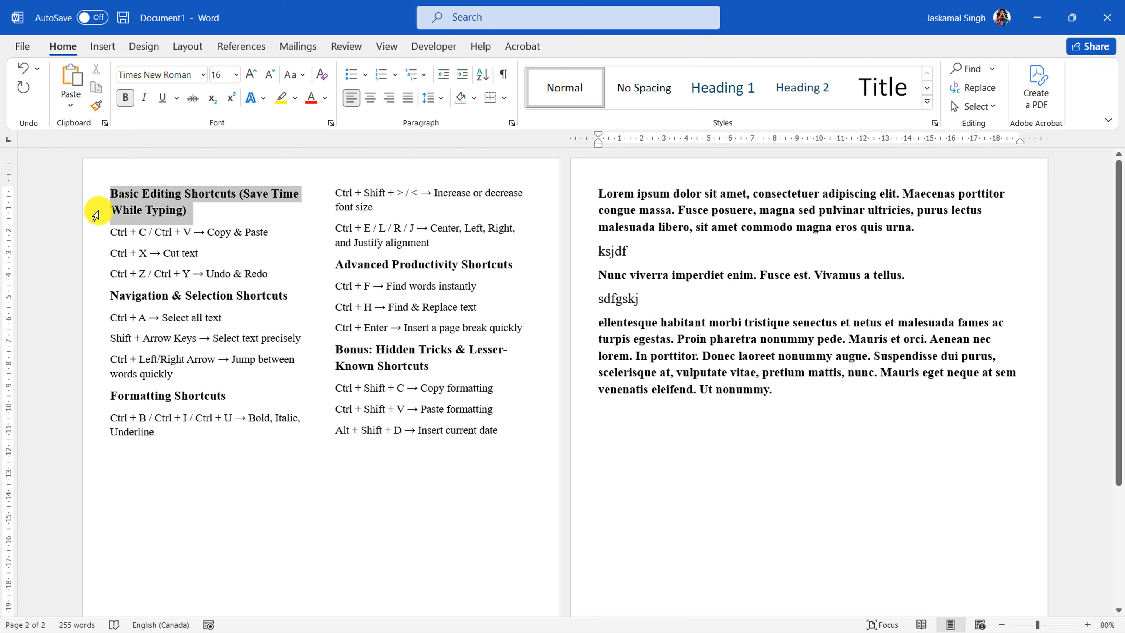
left_click(690, 299)
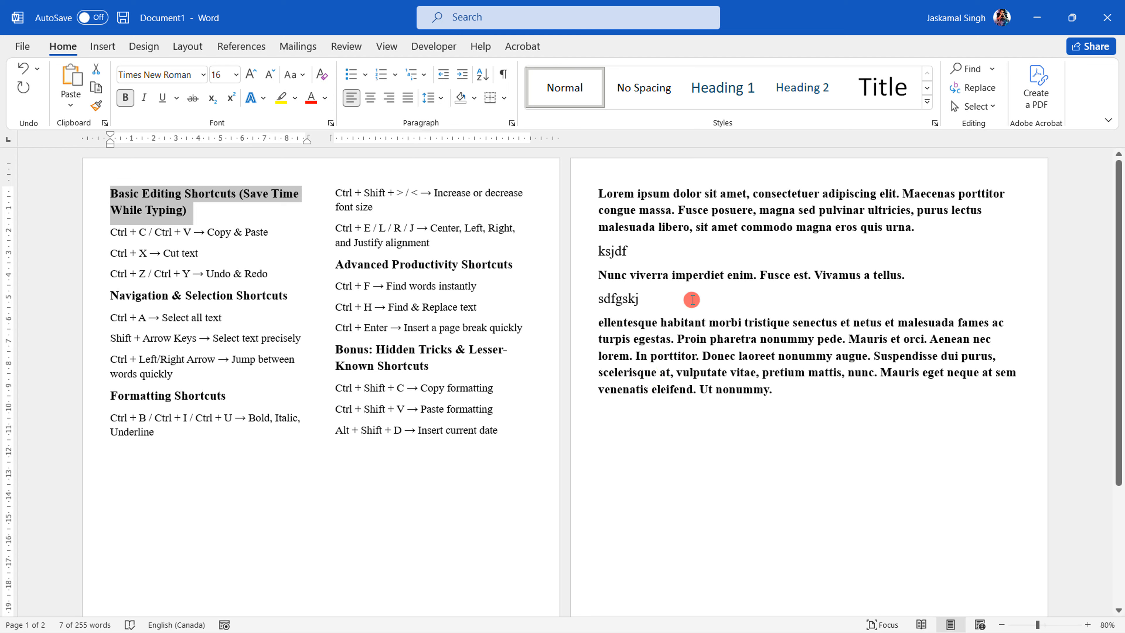
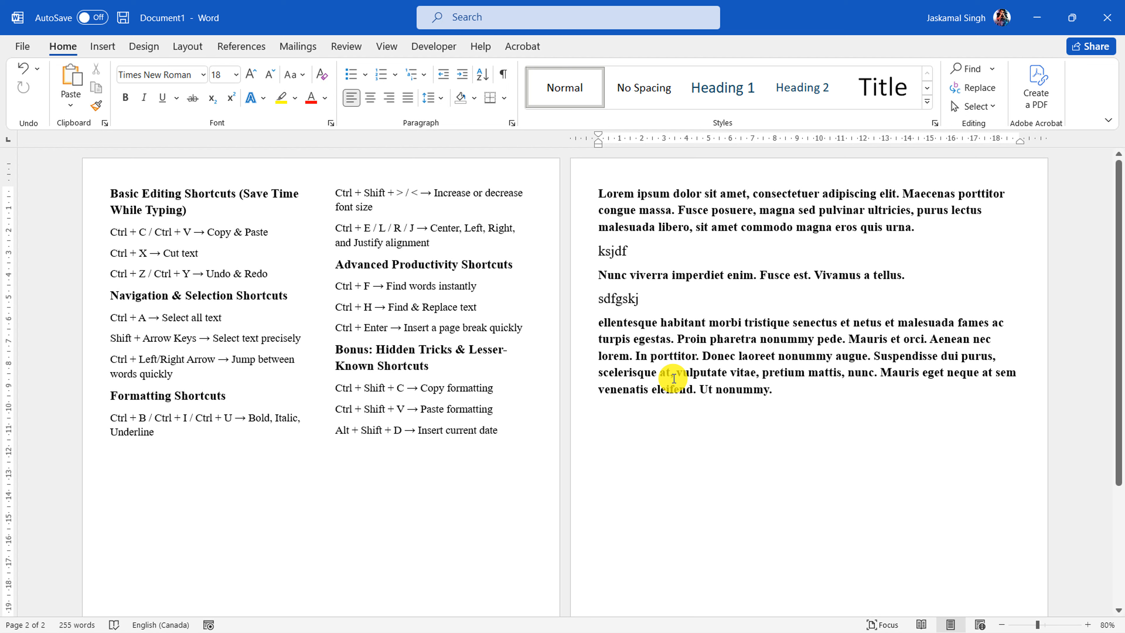
Highlight the third and first placeholder paragraphs and the whole shortcut list in turn to review the matching formatting
left_click_drag(787, 389, 605, 324)
left_click_drag(926, 227, 601, 194)
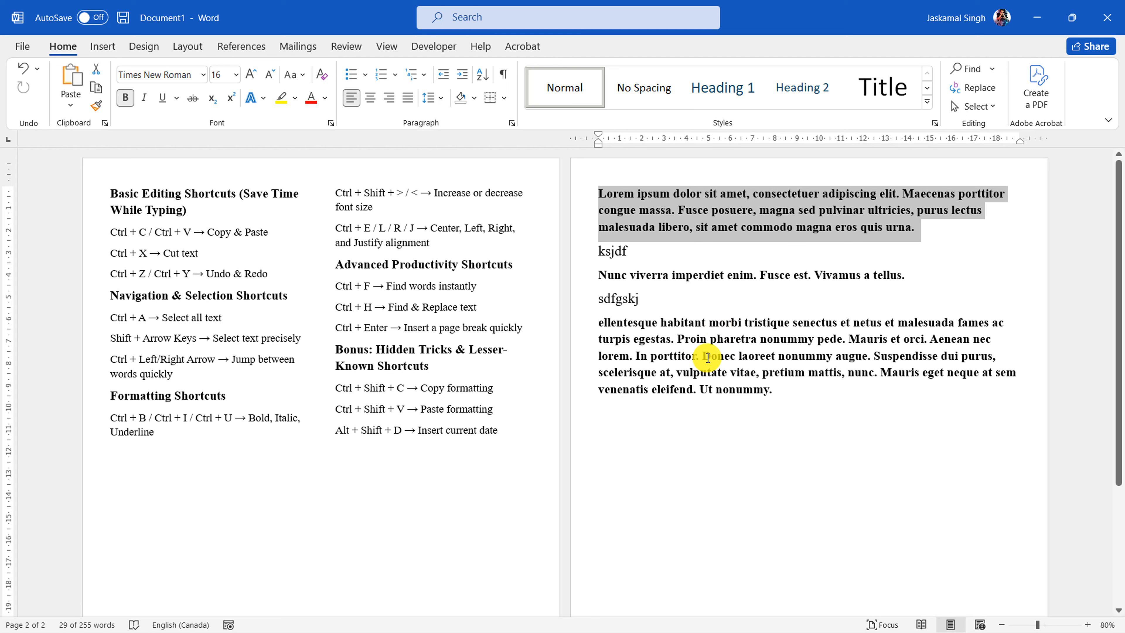
left_click(735, 356)
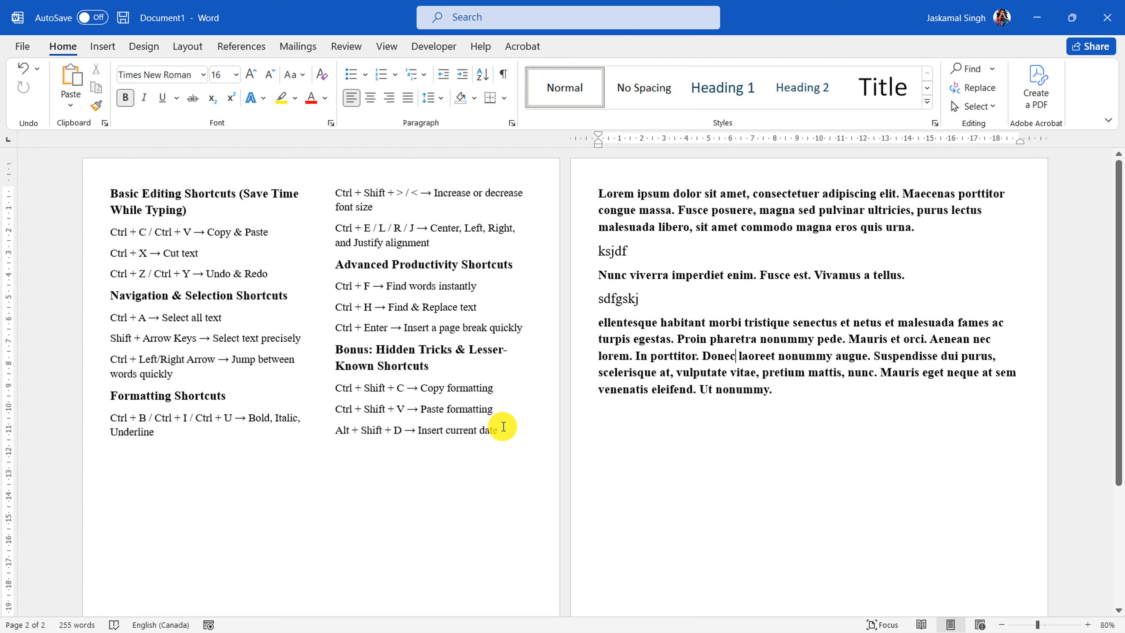
left_click_drag(500, 430, 113, 191)
left_click(811, 396)
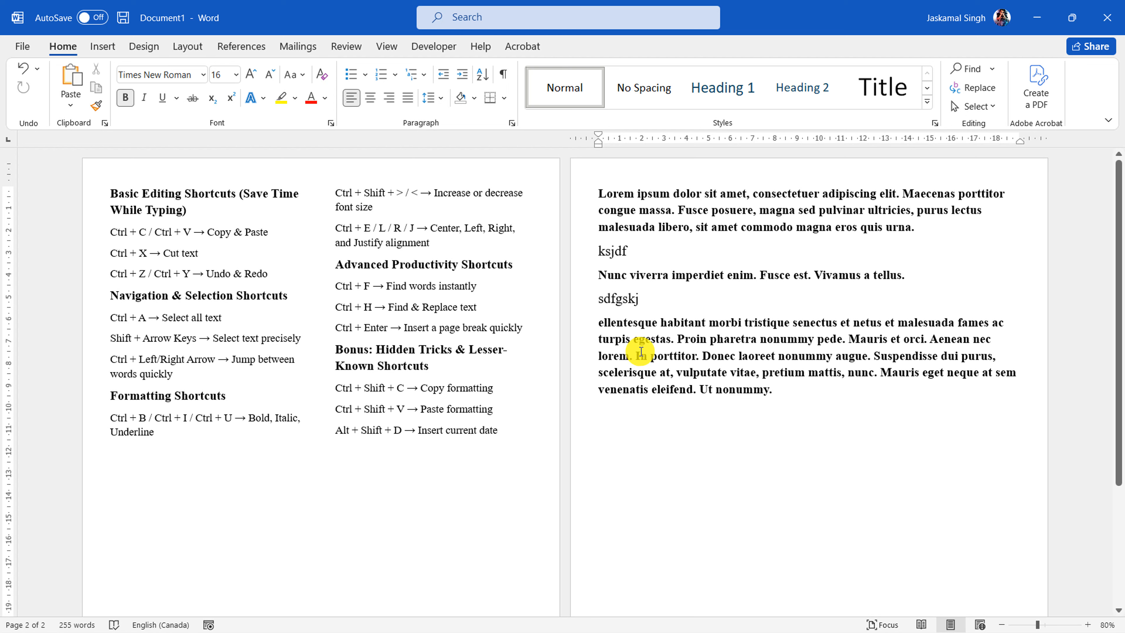
Select all text formatted like the third placeholder paragraph, headings included, and color it red
left_click(672, 340)
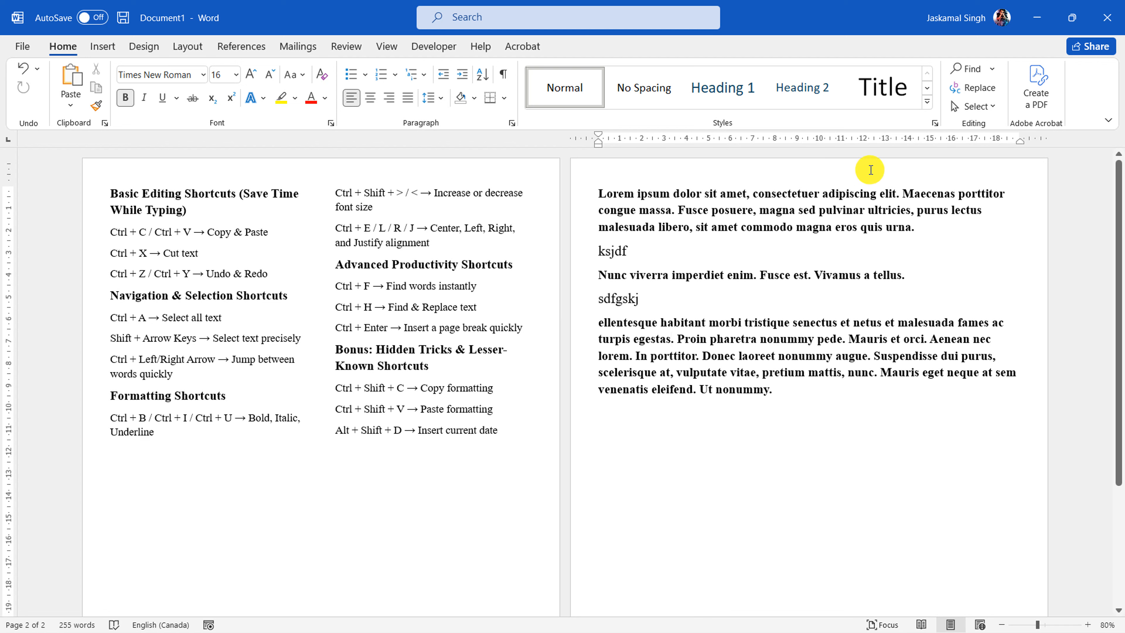
left_click(996, 108)
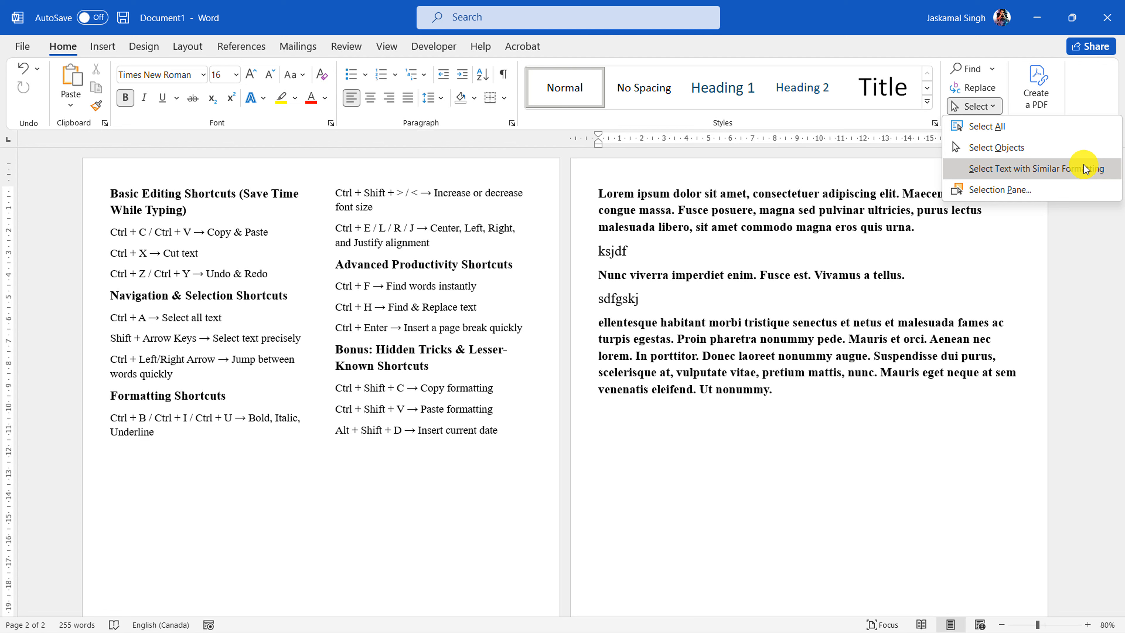
left_click(1086, 169)
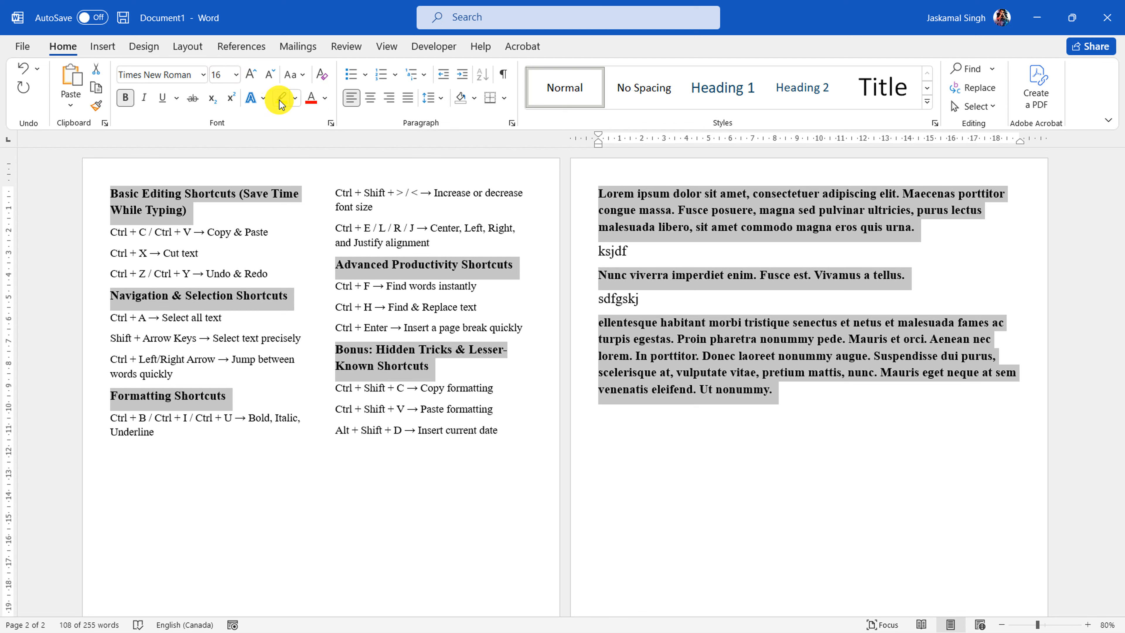
left_click(324, 99)
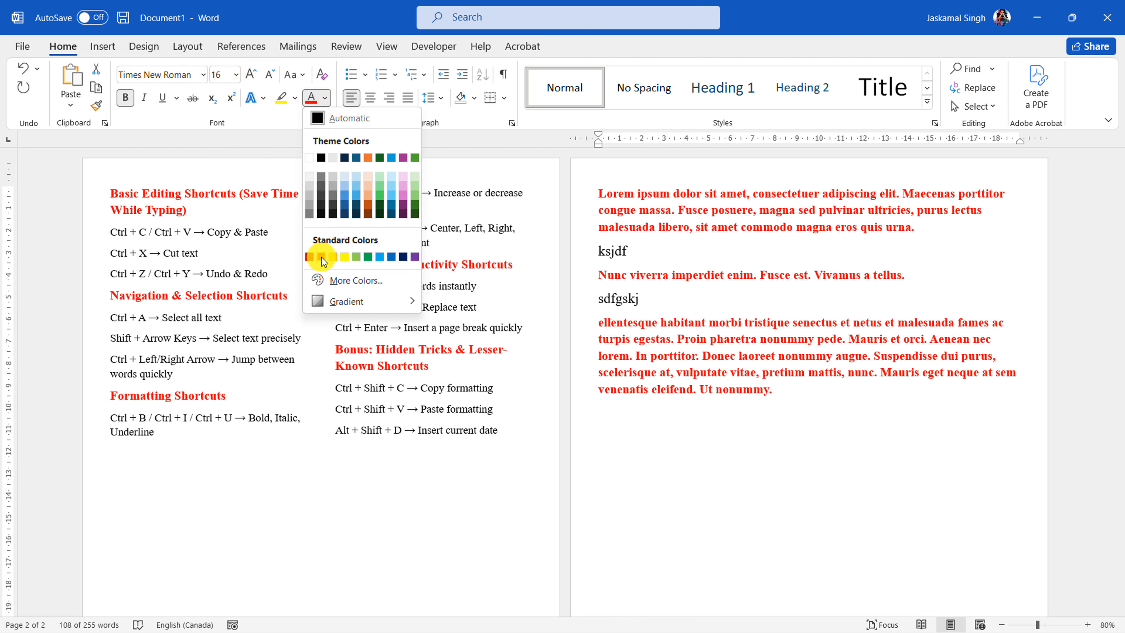
left_click(318, 257)
left_click(681, 479)
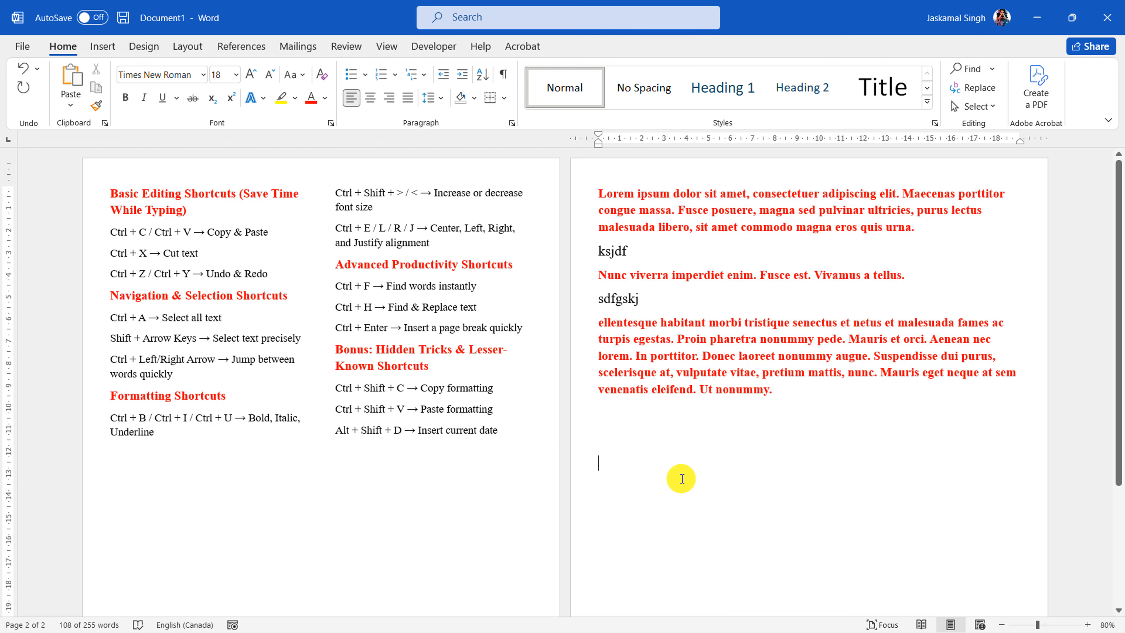
Select the five shortcut headings and the first placeholder paragraph one by one as a single multiple selection
double_click(86, 195)
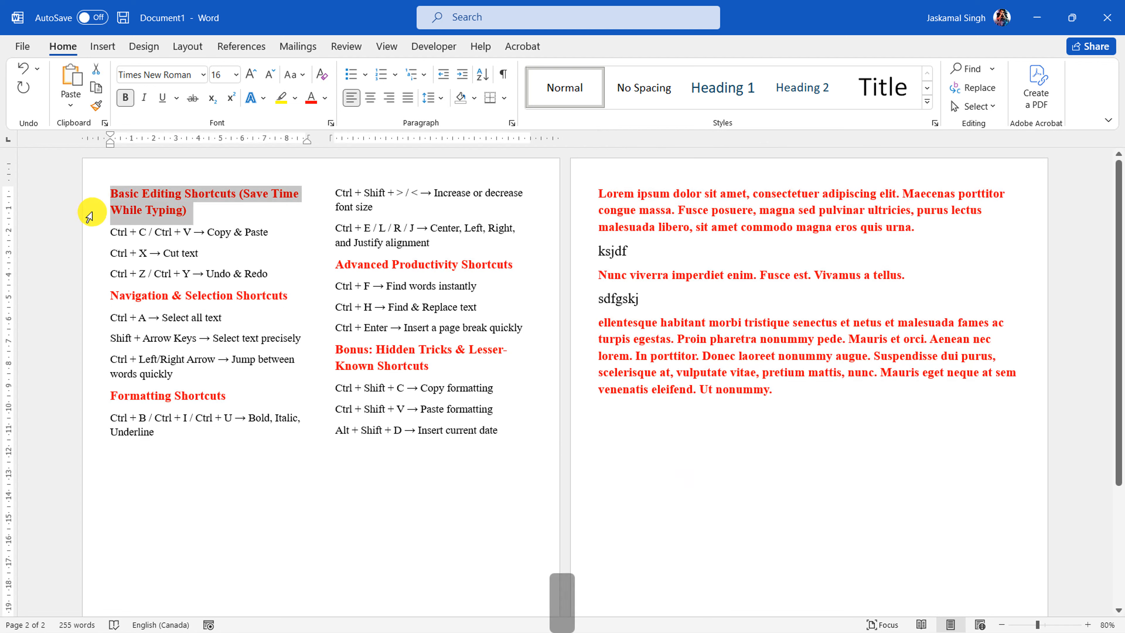
left_click(90, 296, "ctrl")
left_click(94, 396, "ctrl")
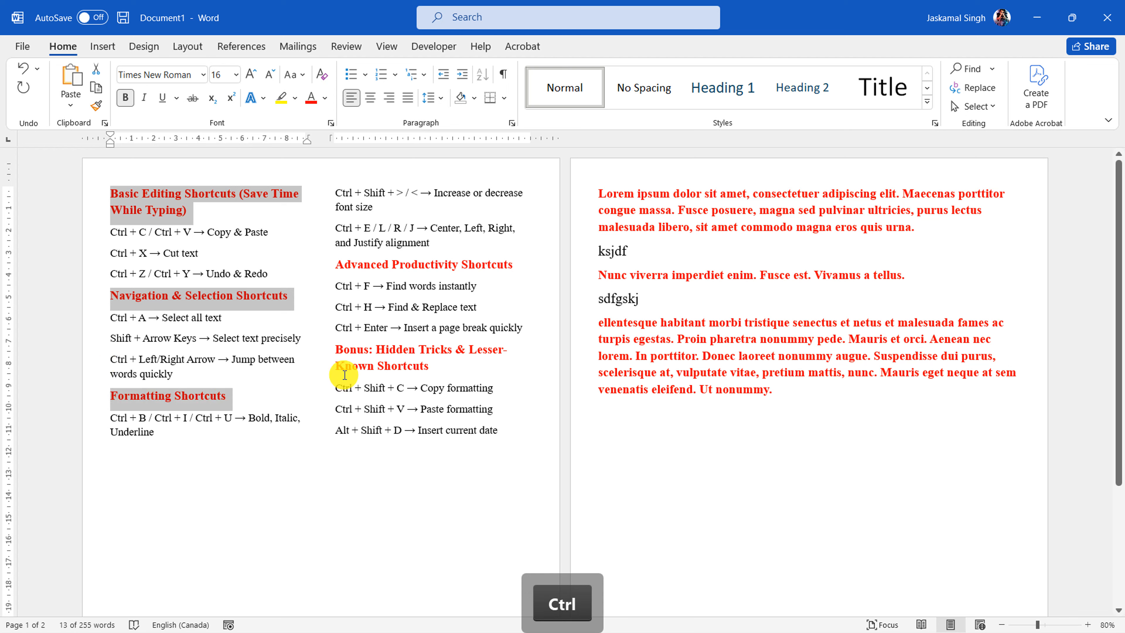
left_click(320, 357, "ctrl")
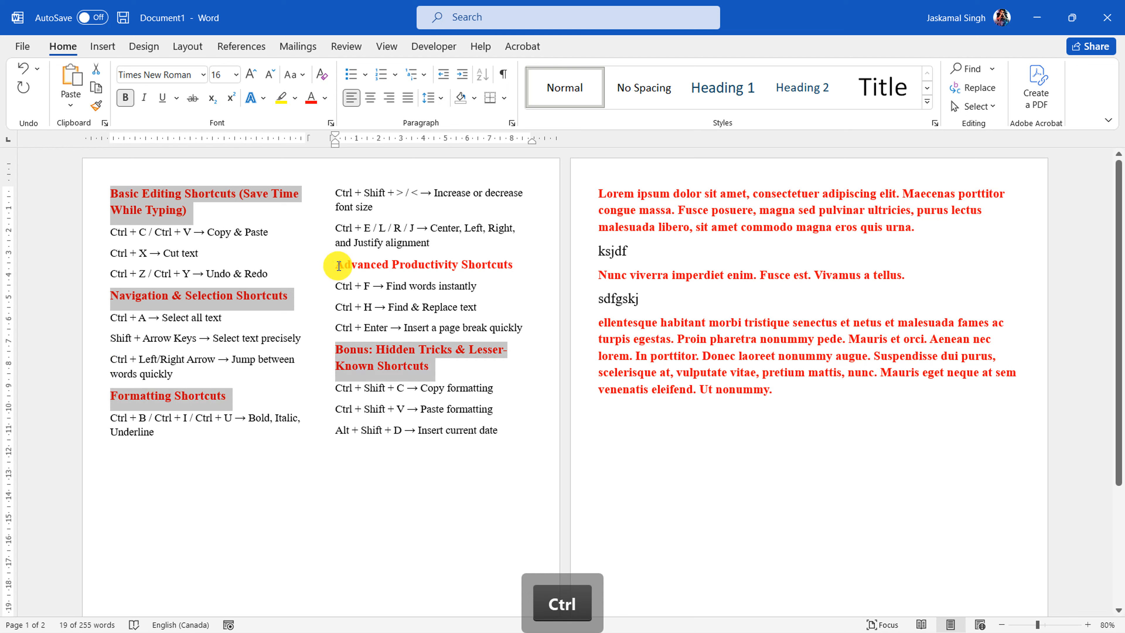
left_click(321, 265, "ctrl")
left_click_drag(584, 194, 591, 224)
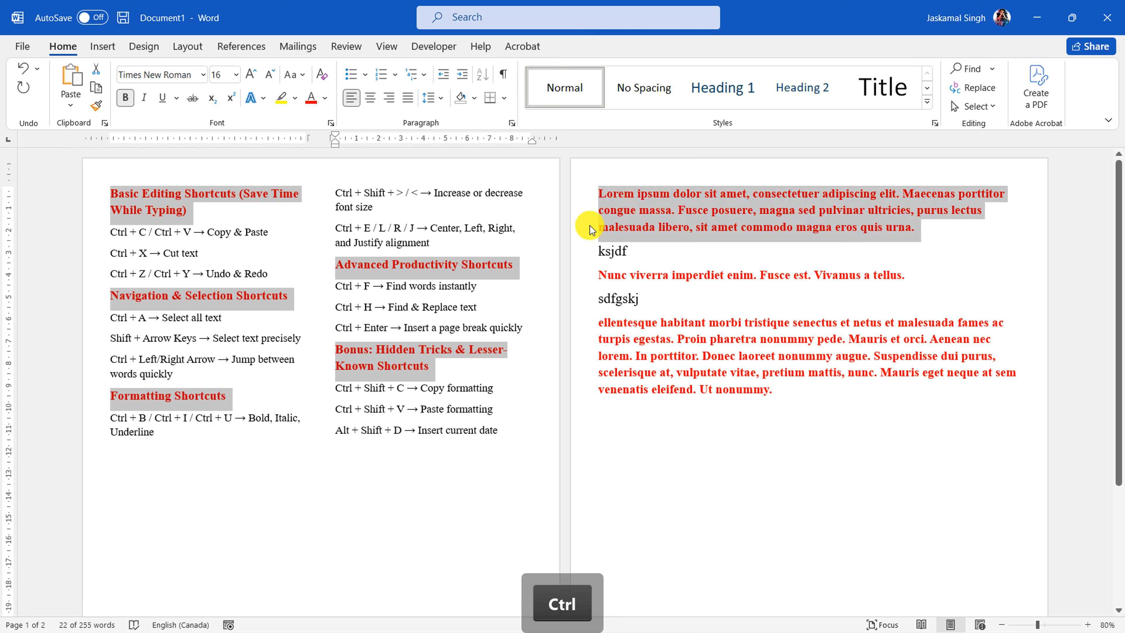
Select all text with the same formatting as the red third placeholder paragraph and set its font color to black
left_click(686, 354)
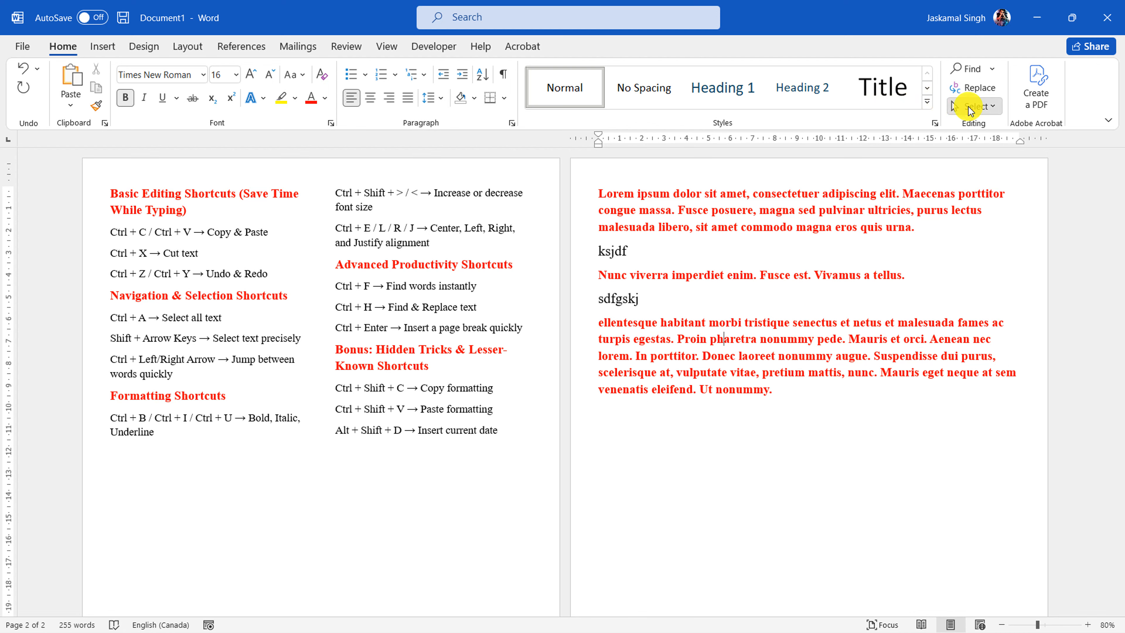
left_click(979, 106)
left_click(975, 168)
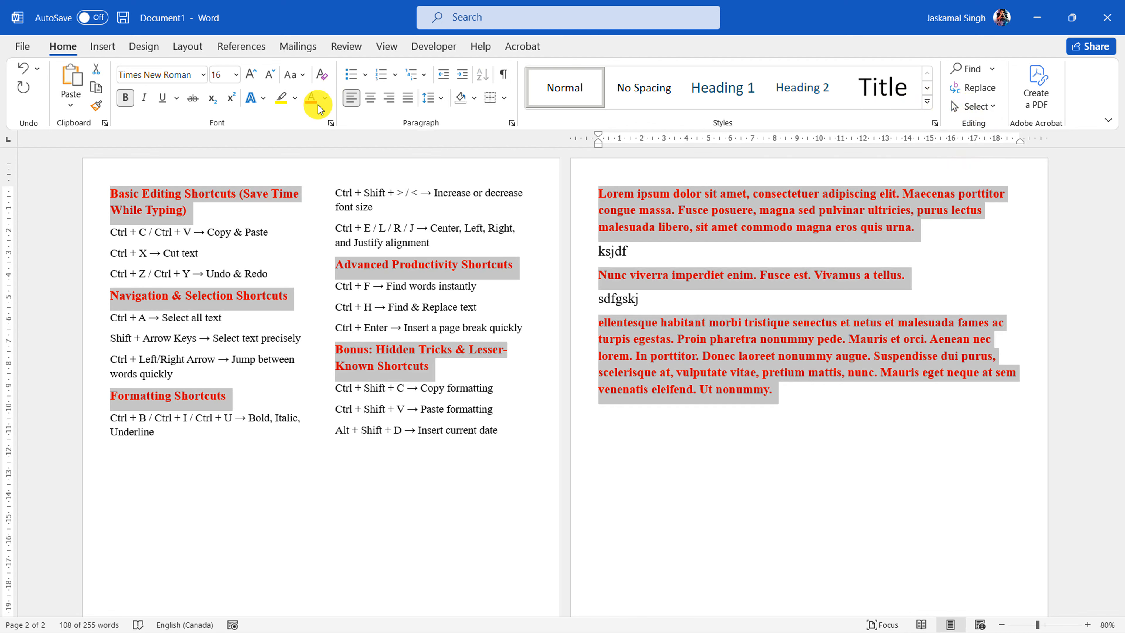
left_click(325, 98)
left_click(325, 153)
left_click(728, 424)
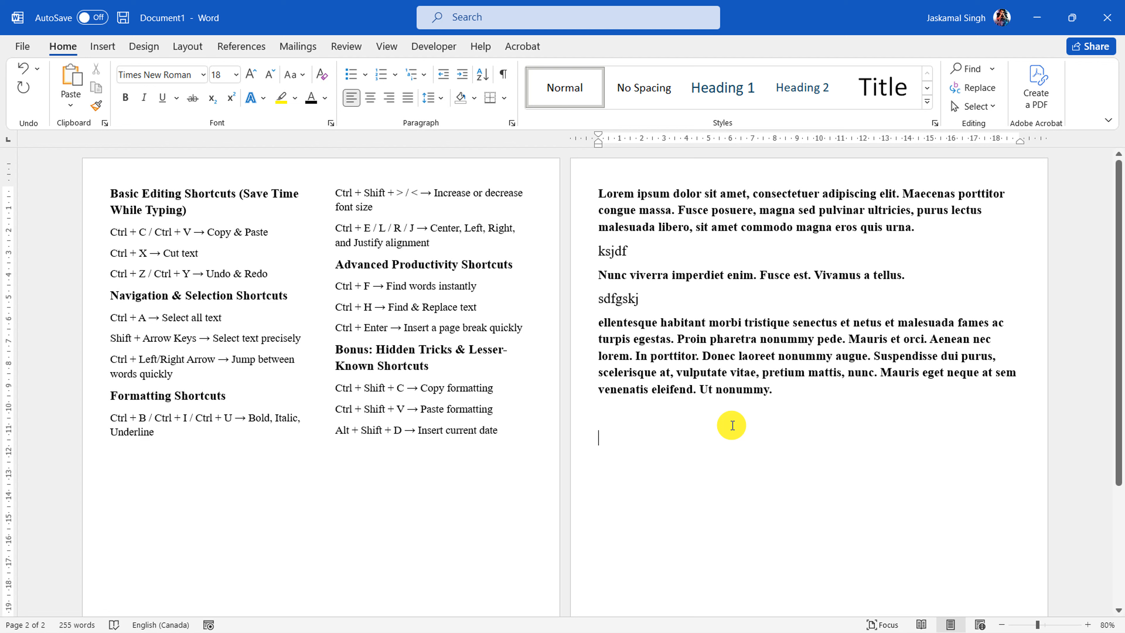
Highlight the "Insert current date" entry under the "Bonus: Hidden Tricks & Lesser-Known Shortcuts" heading
left_click_drag(376, 349, 460, 350)
left_click(457, 430)
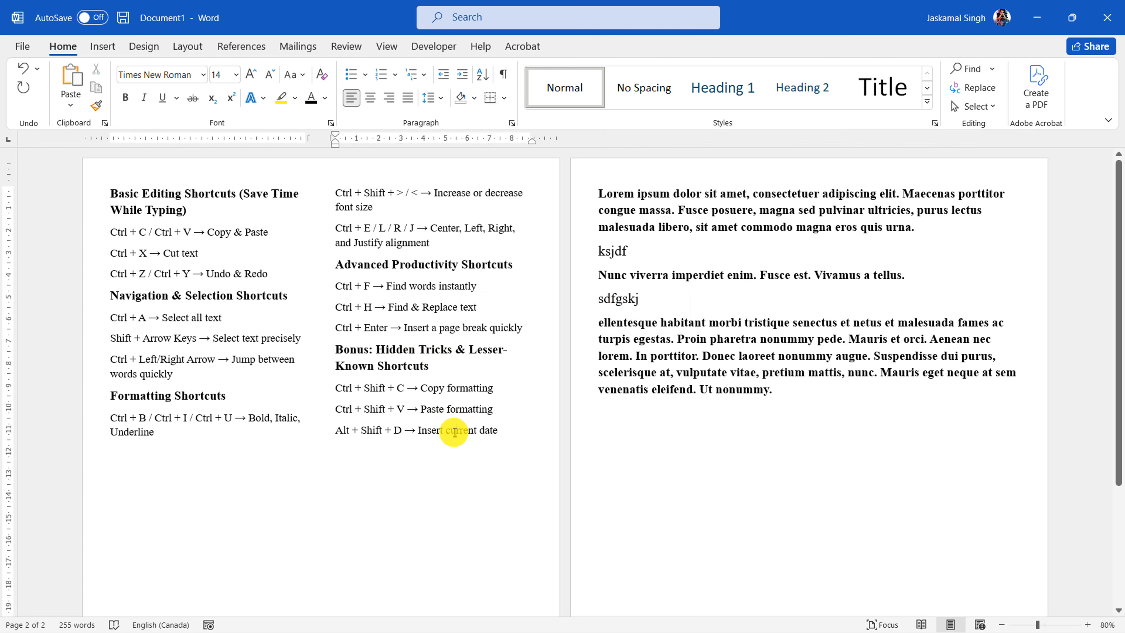
left_click_drag(329, 430, 510, 432)
Write "March 3, 2025" by hand on a blank line below the third placeholder paragraph and add a new line
left_click(725, 466)
scroll(736, 428, "down", 3)
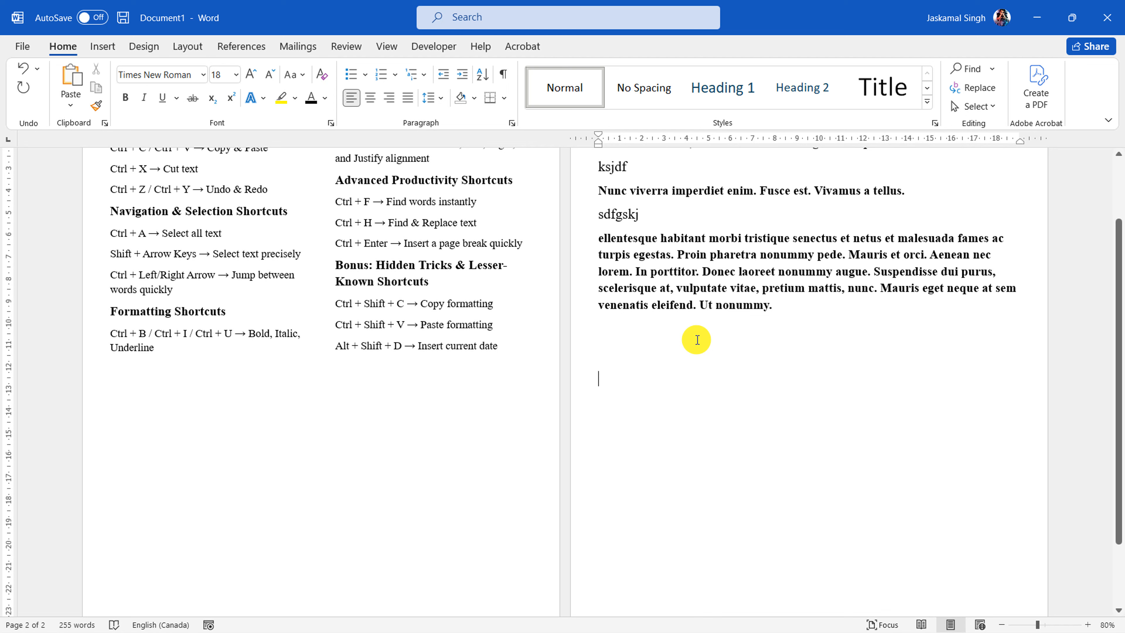
type("March 2")
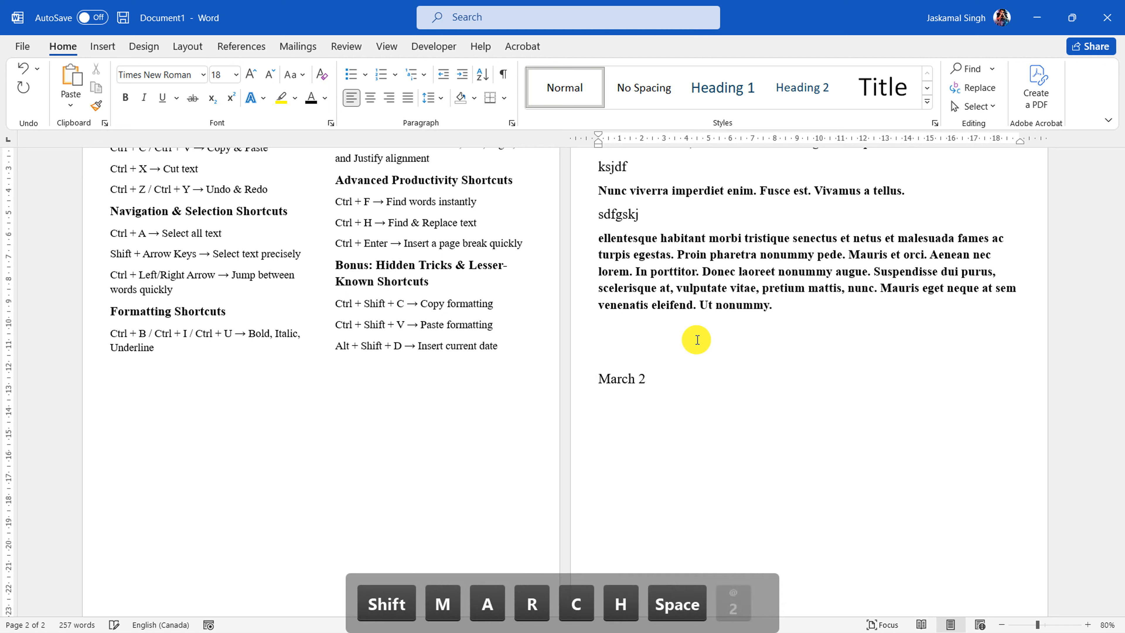
key("BackSpace")
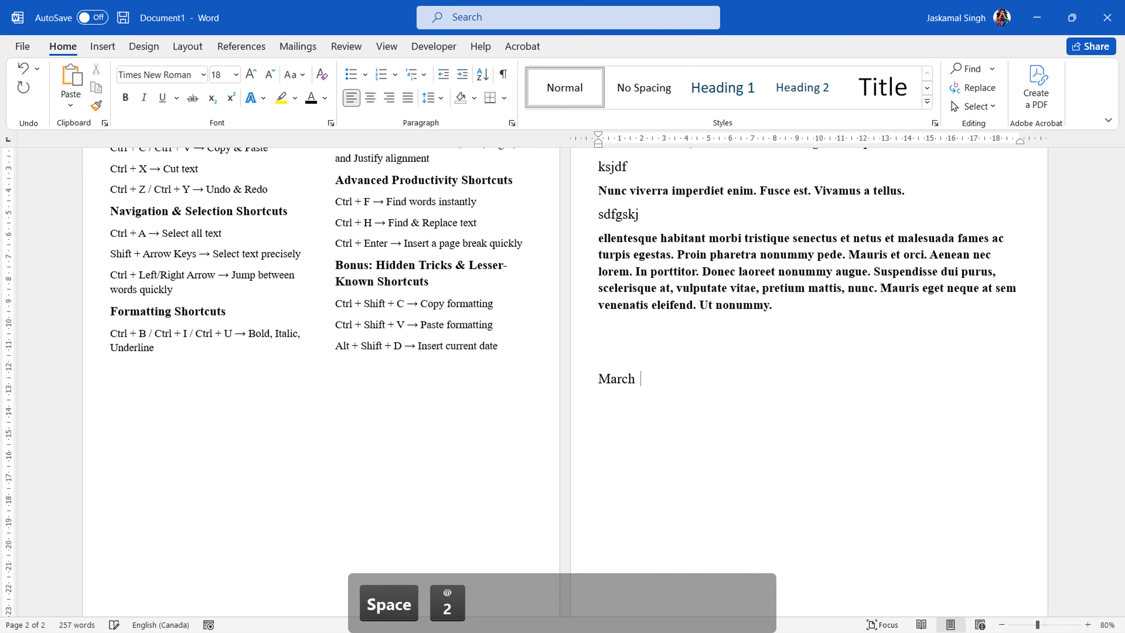
type("3, 2025")
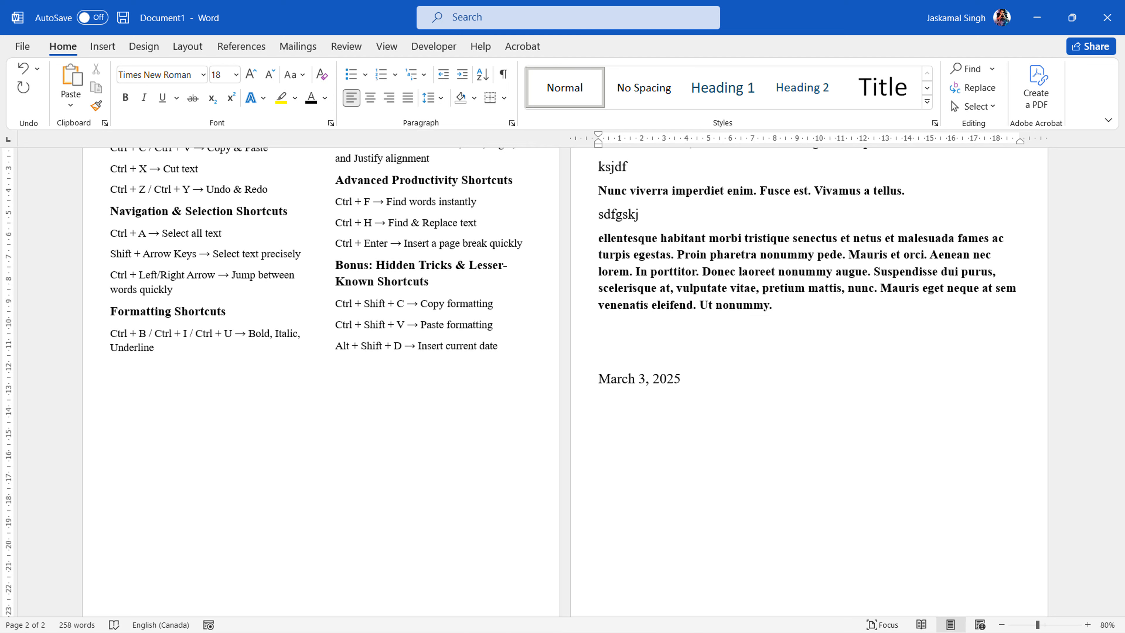
key("Return")
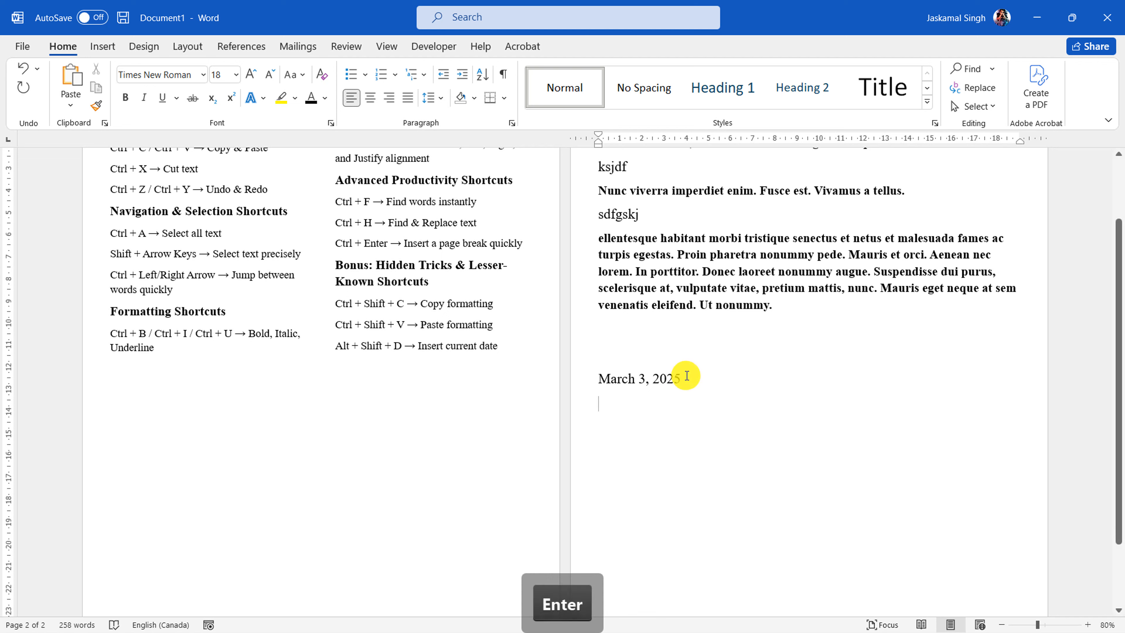
Delete the manually written date below the placeholder paragraphs
left_click_drag(684, 377, 623, 373)
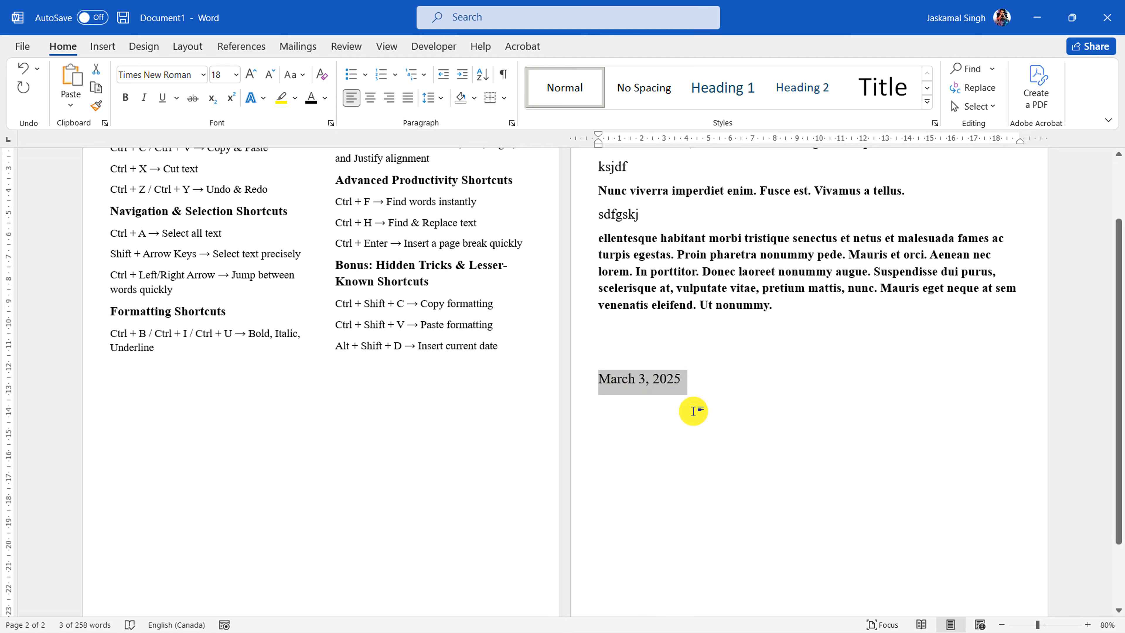
left_click(698, 389)
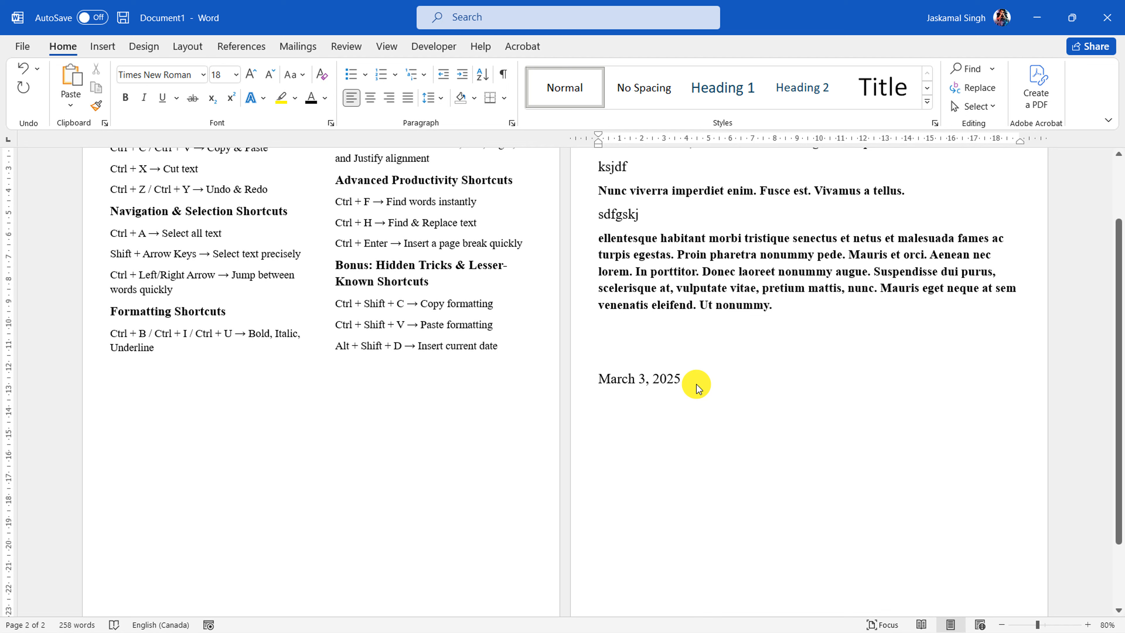
left_click_drag(698, 389, 613, 382)
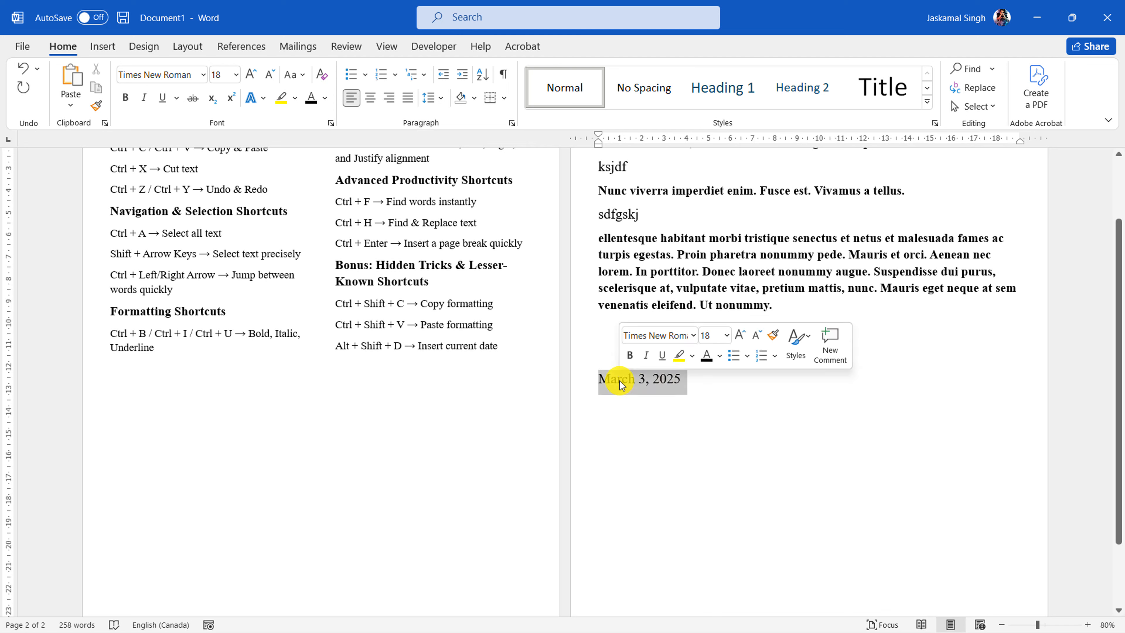
key("BackSpace")
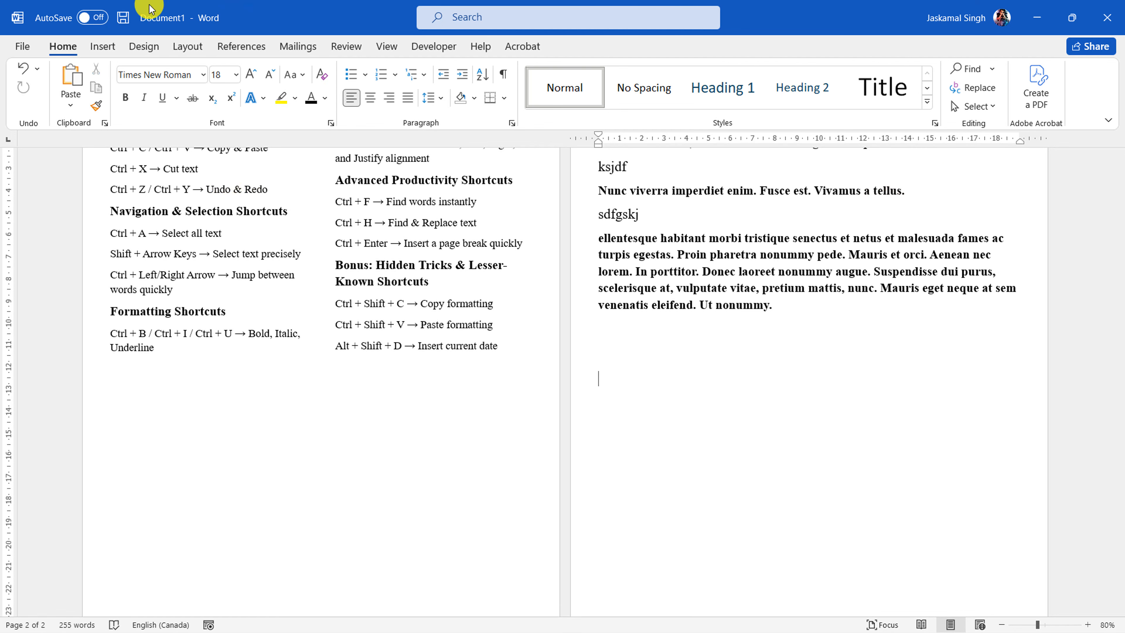
Insert the current date on the blank line with Date & Time, using the "March 3, 2025" format and automatic updating
left_click(103, 46)
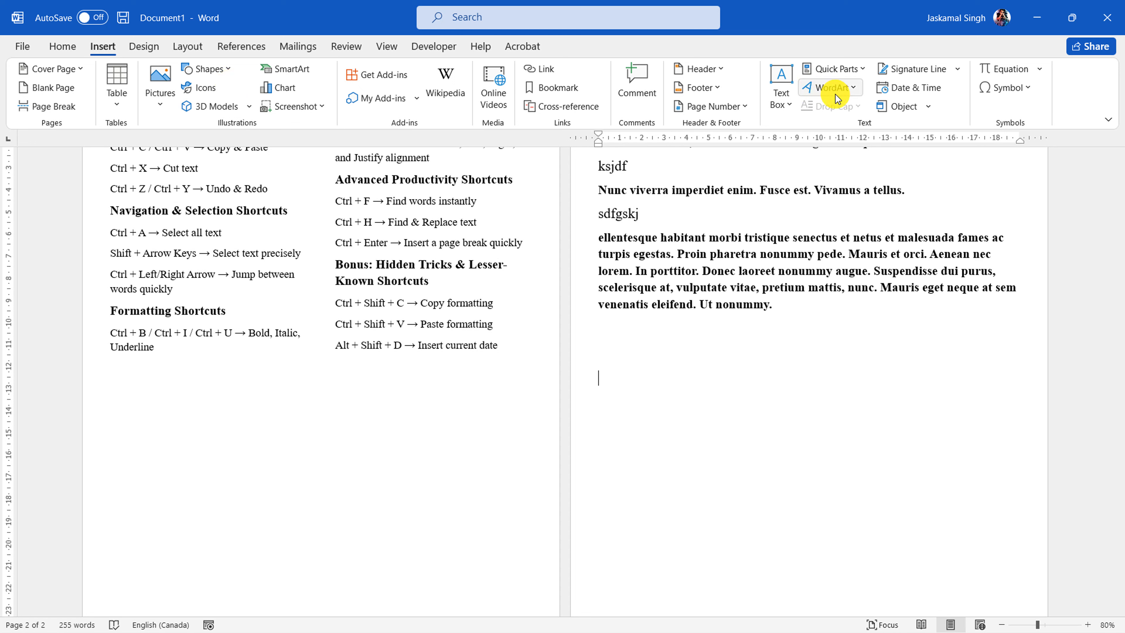
left_click(920, 91)
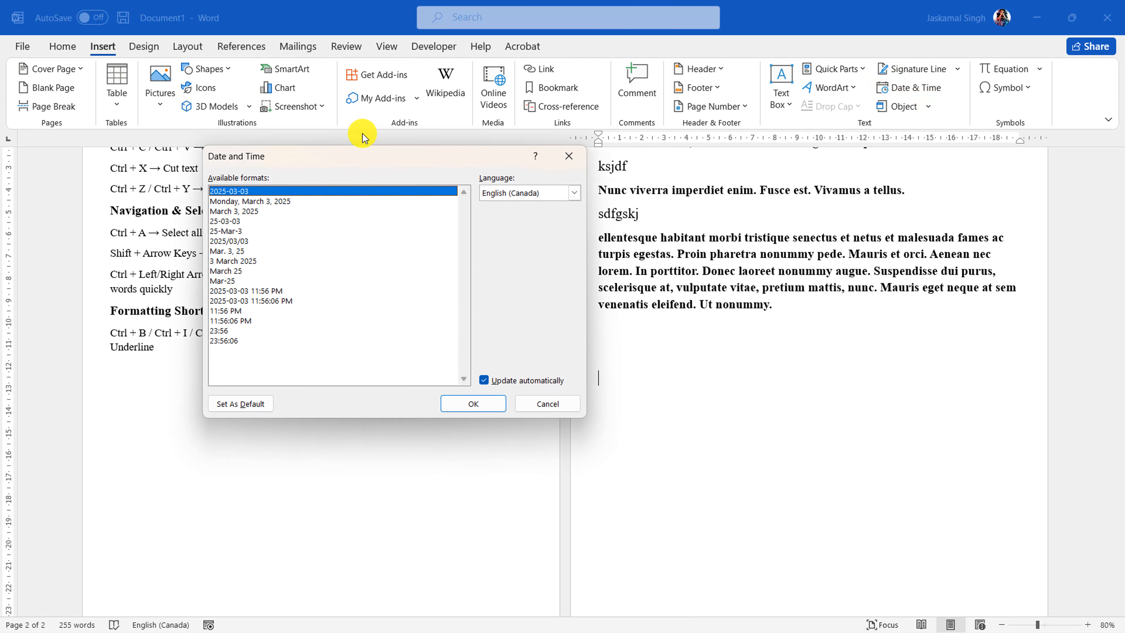
left_click(233, 212)
left_click(231, 231)
left_click(242, 270)
left_click(246, 301)
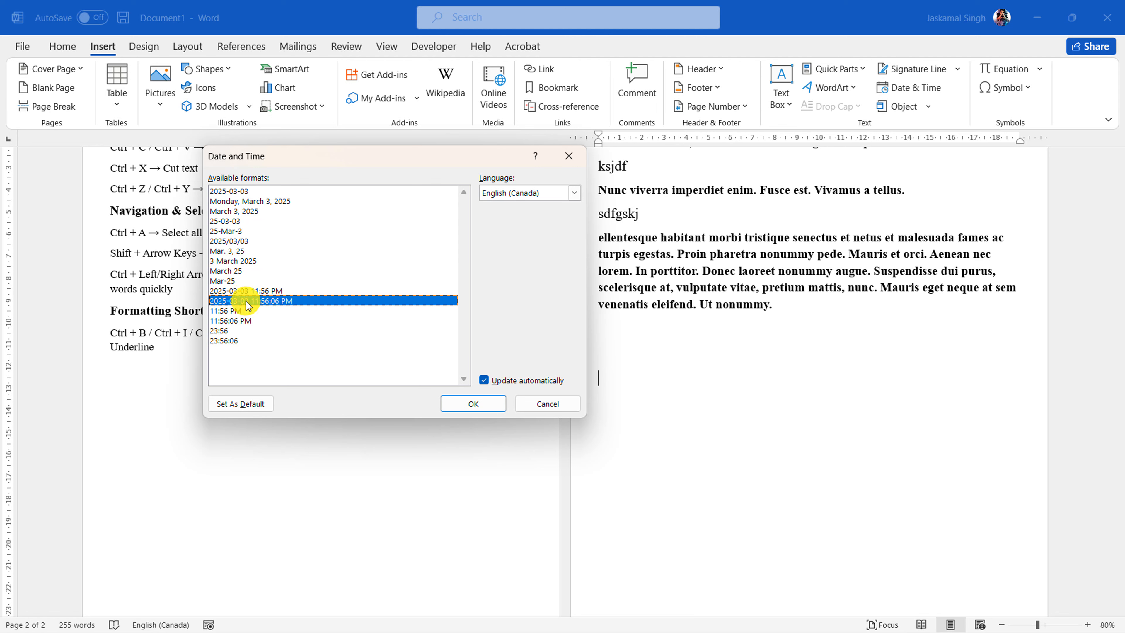
left_click(222, 212)
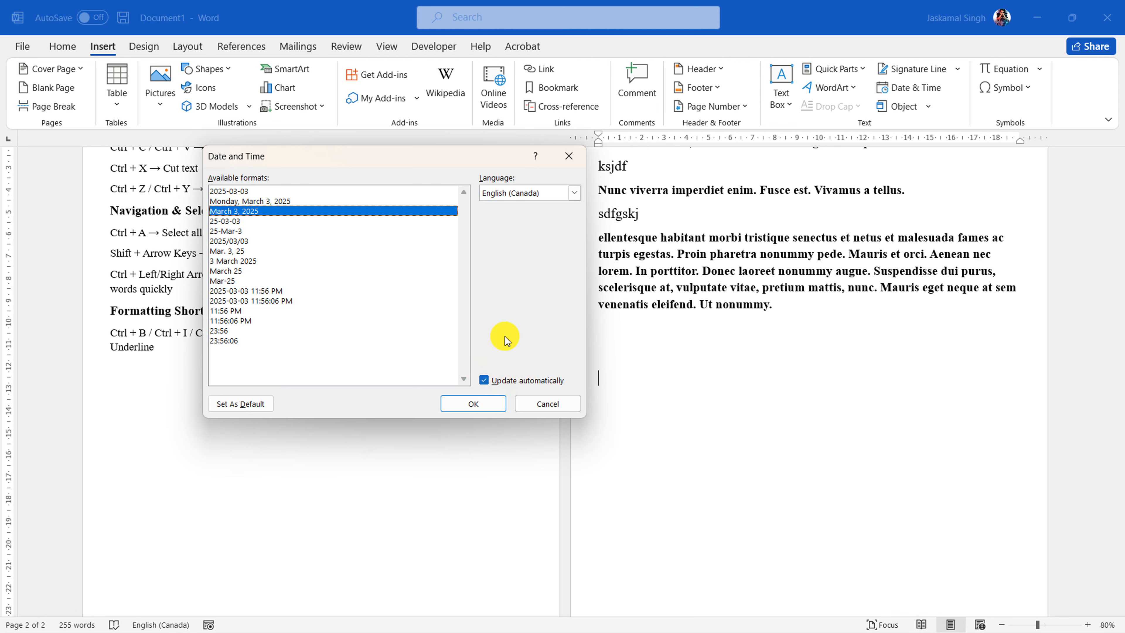
left_click_drag(438, 167, 355, 263)
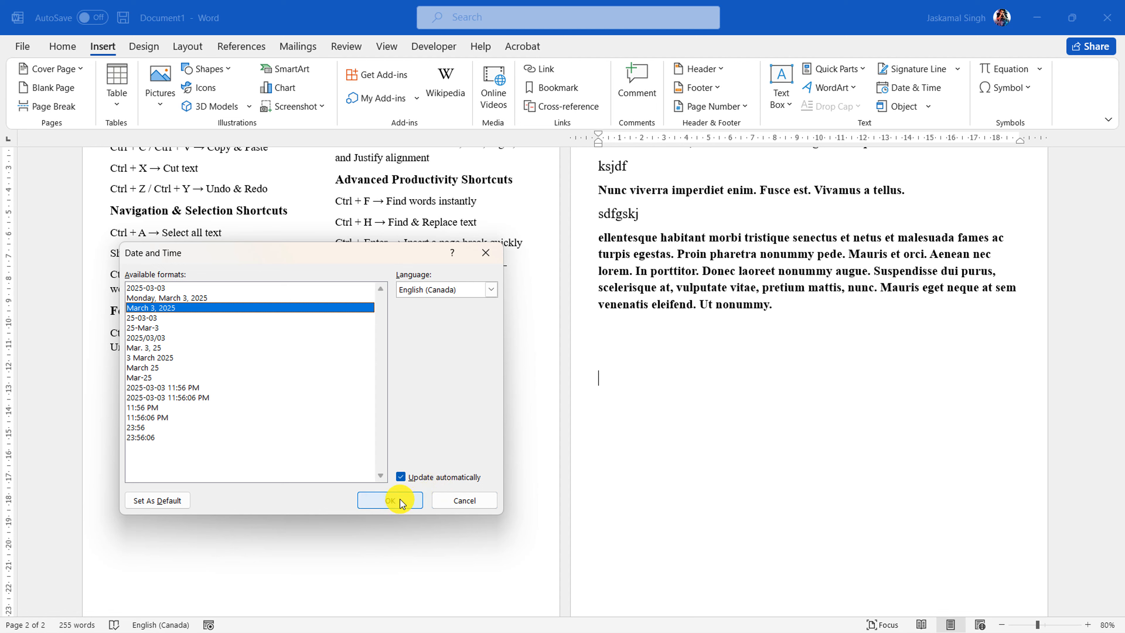
left_click(390, 501)
Select the inserted date field below the placeholder paragraphs and update it
left_click(645, 378)
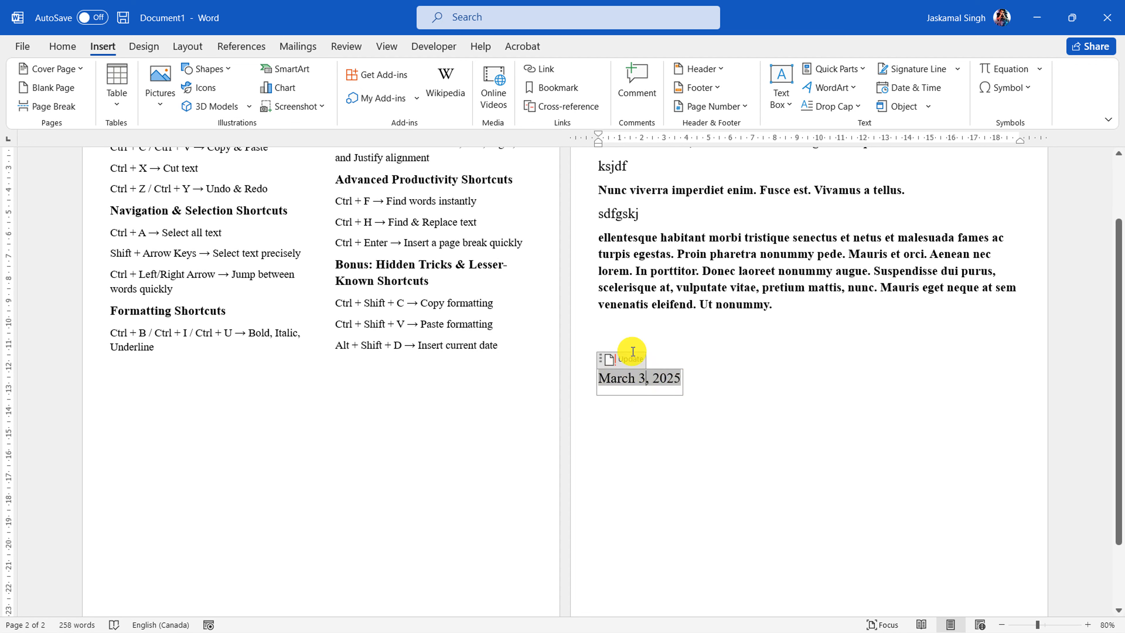
left_click(716, 375)
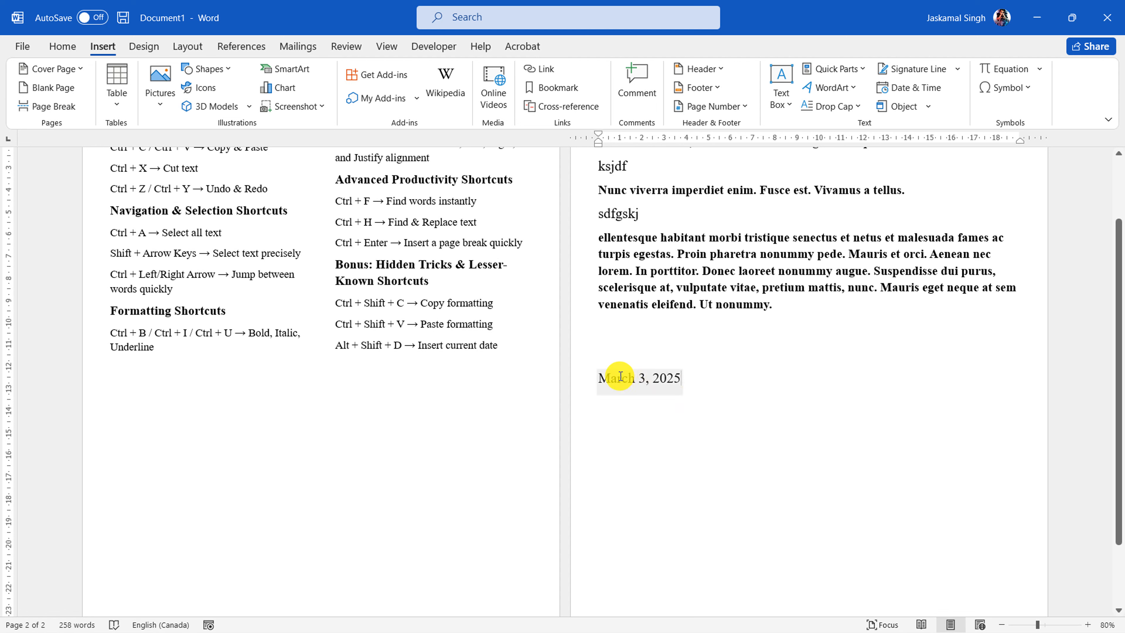
left_click_drag(621, 376, 649, 386)
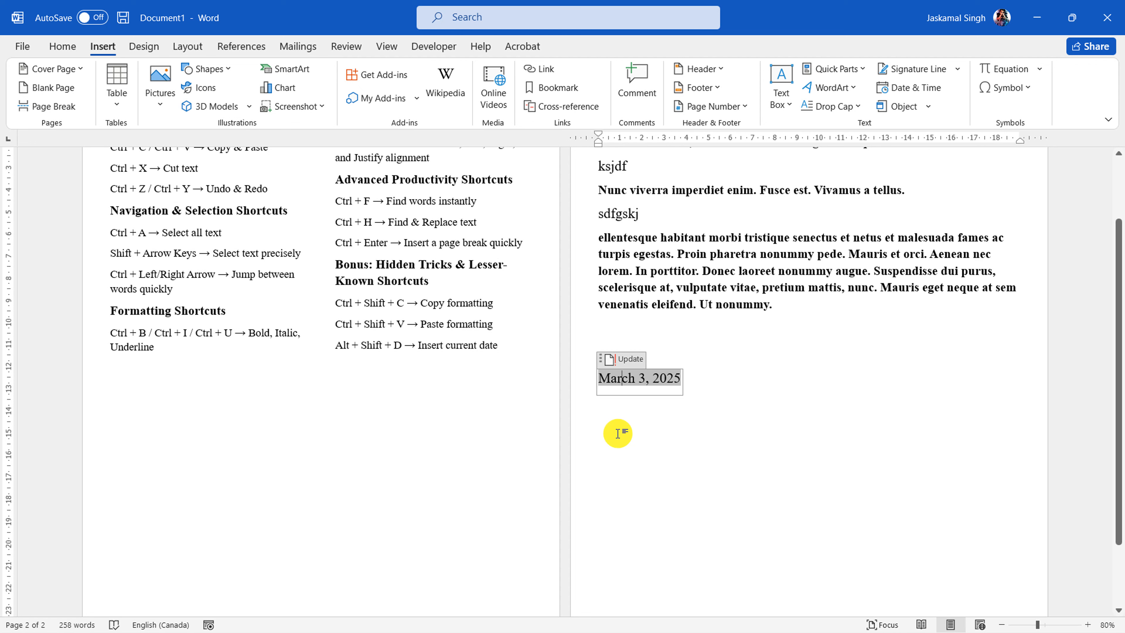
left_click(631, 360)
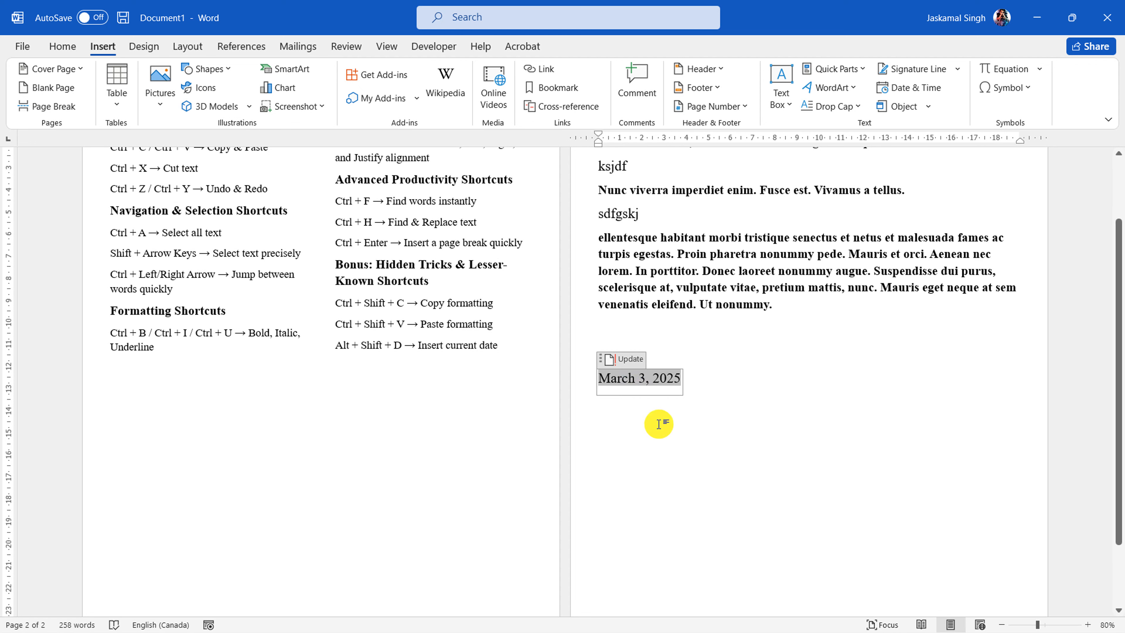
left_click(702, 367)
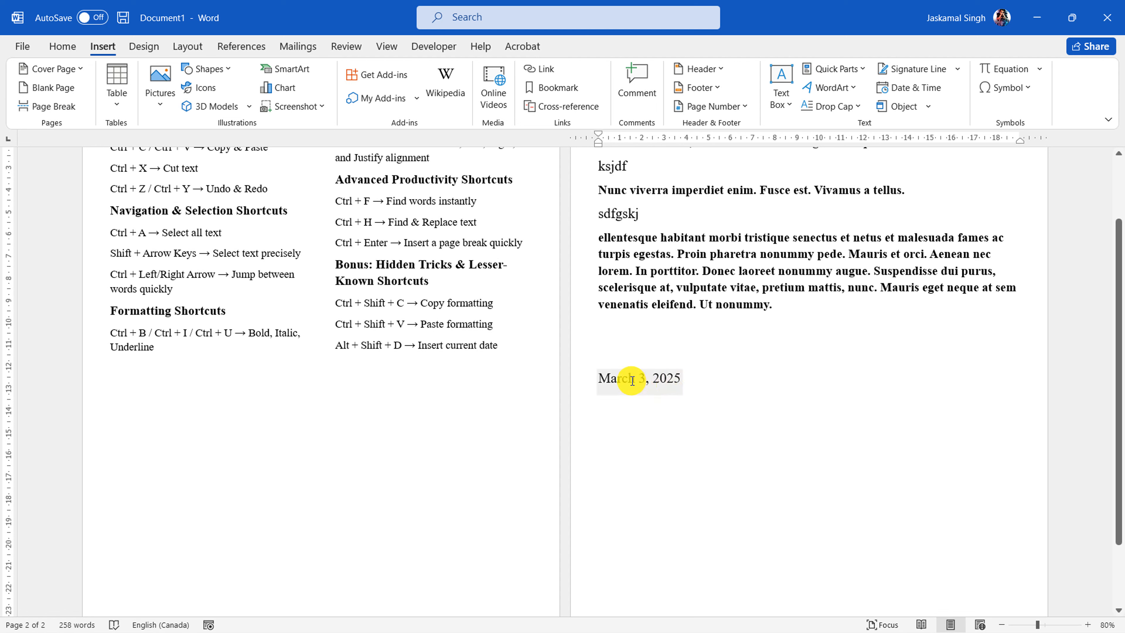
Delete the date field below the placeholder paragraphs and insert a current date field in the default format in its place
left_click(578, 388)
key("Delete")
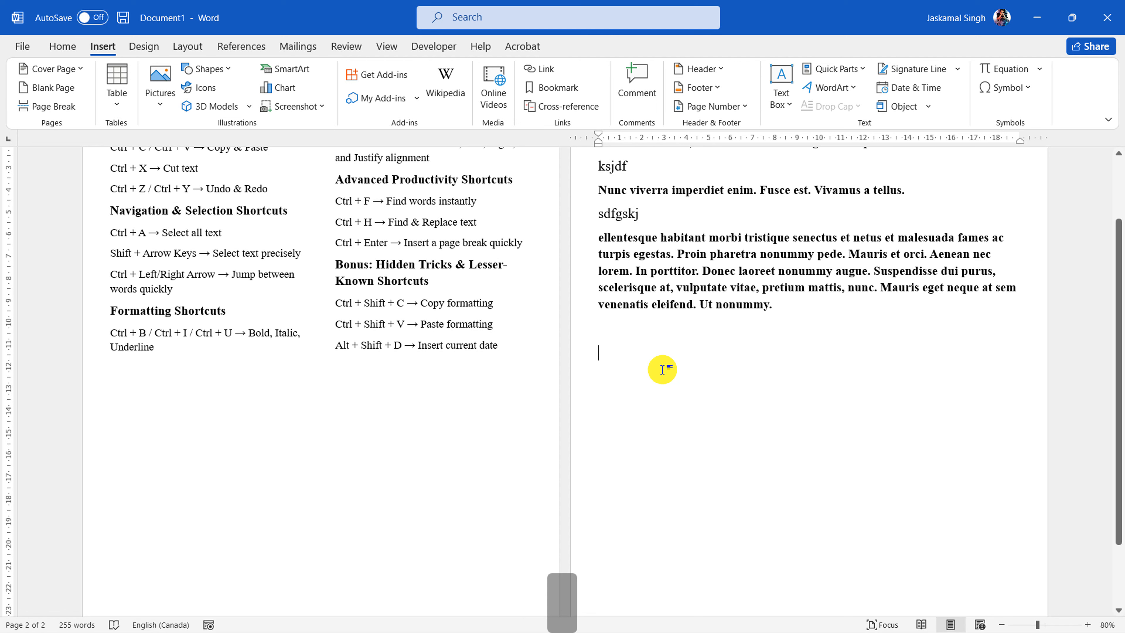
key("alt+shift+d")
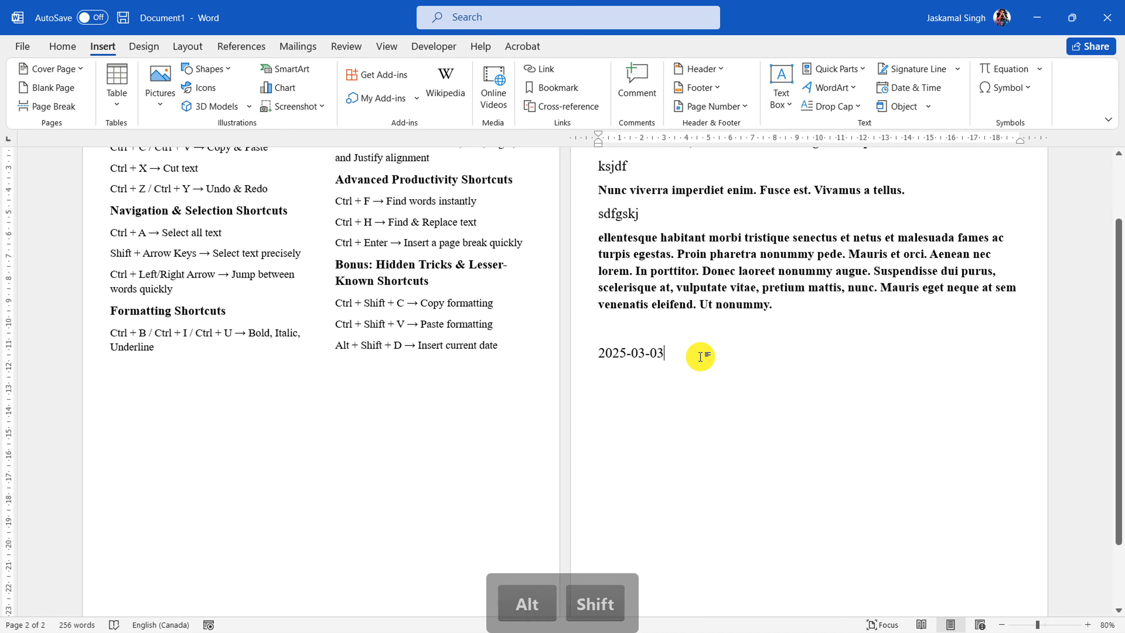
Edit the date field below the placeholder paragraphs to use the "March 3, 2025" format and preserve formatting during updates
right_click(649, 358)
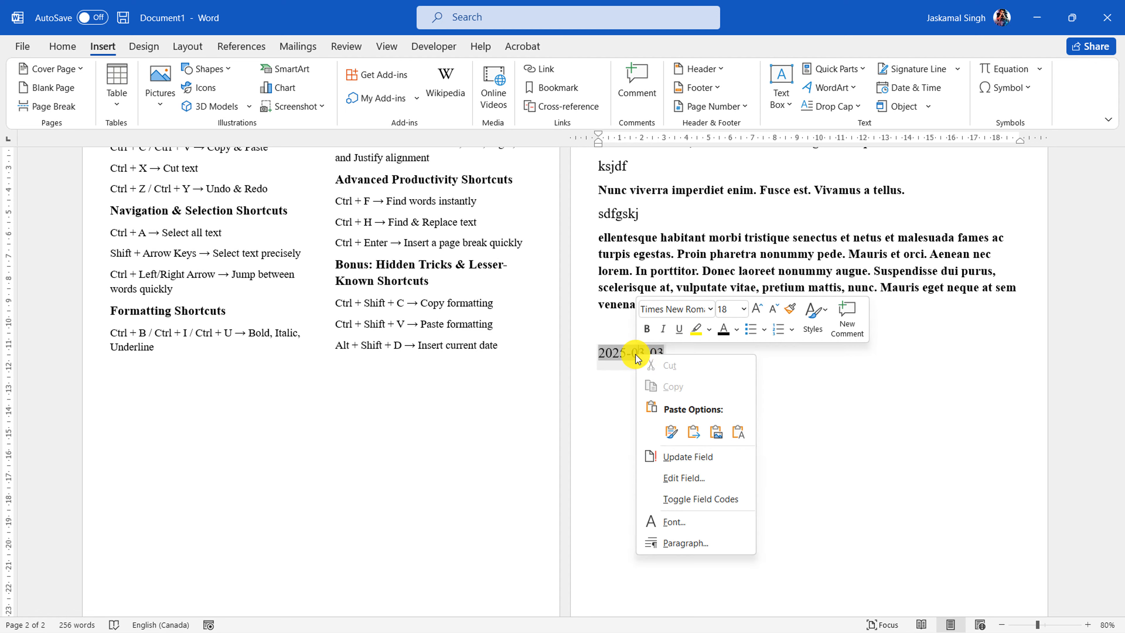
left_click(697, 481)
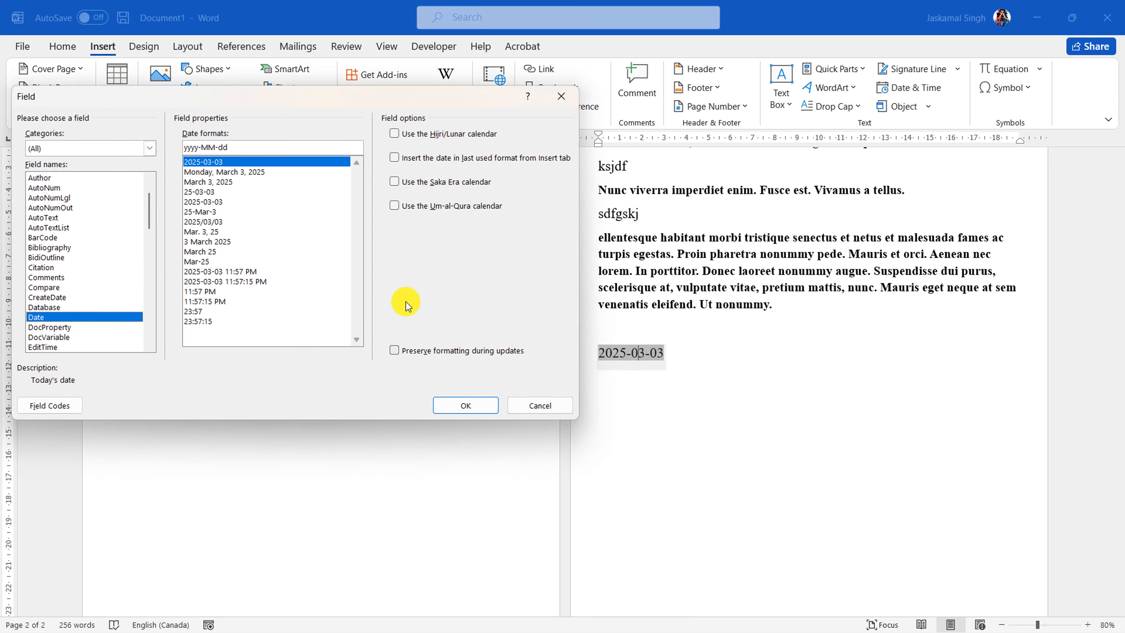
left_click_drag(243, 100, 220, 153)
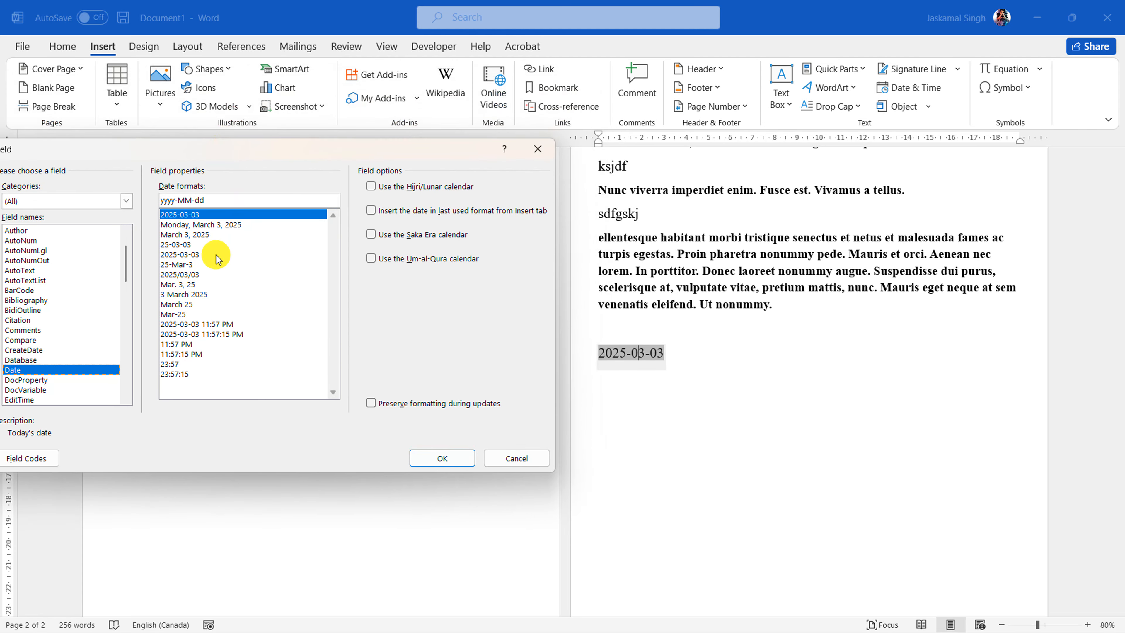
left_click_drag(198, 151, 225, 145)
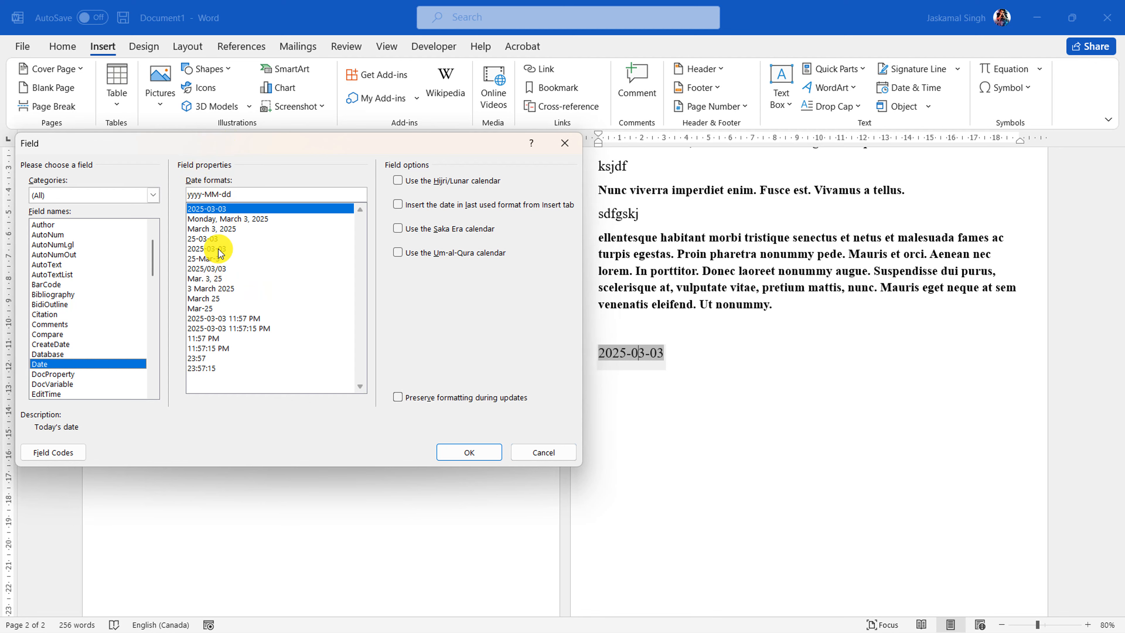
left_click(212, 229)
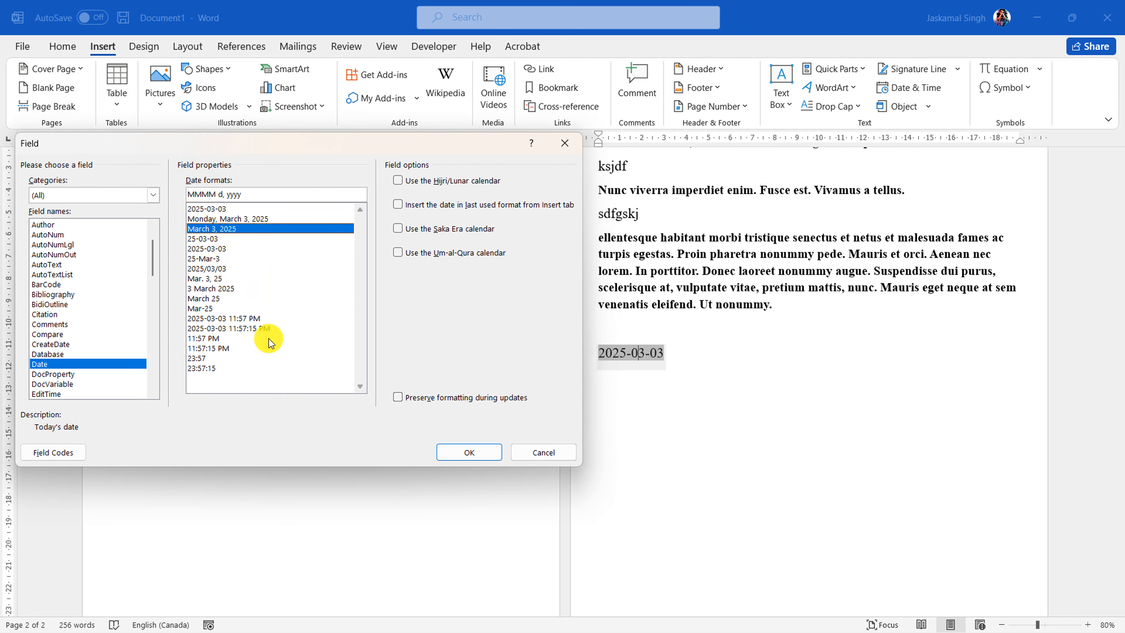
left_click(432, 398)
left_click(458, 452)
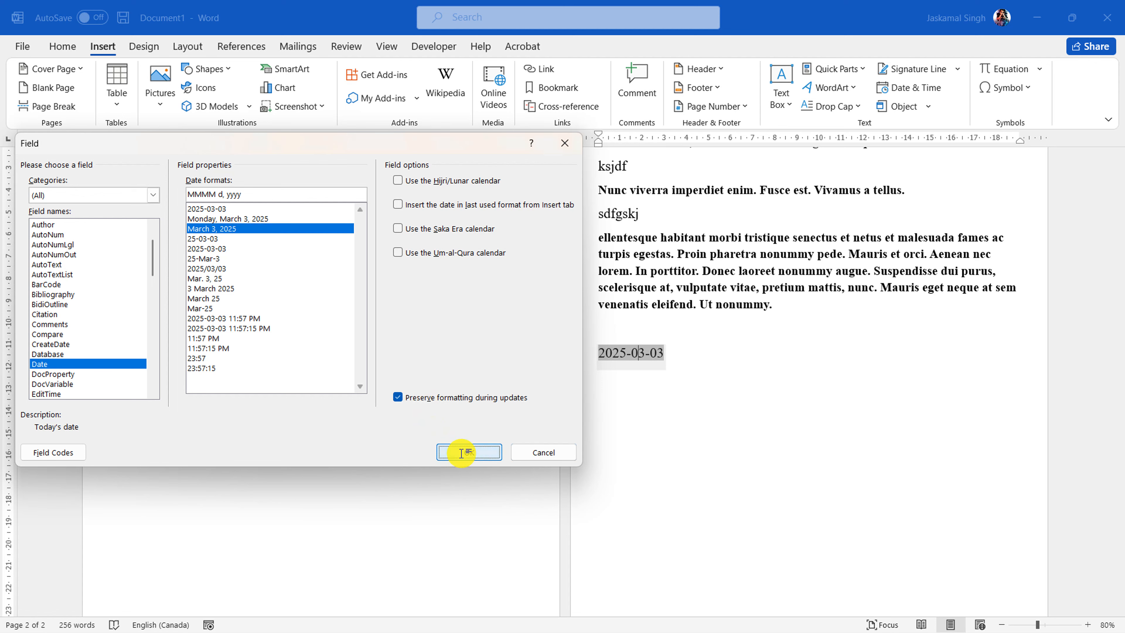
Change the date field's format to "yyyy-MM-dd h:mm:ss am/pm" so it includes the time with seconds
left_click_drag(691, 360, 592, 357)
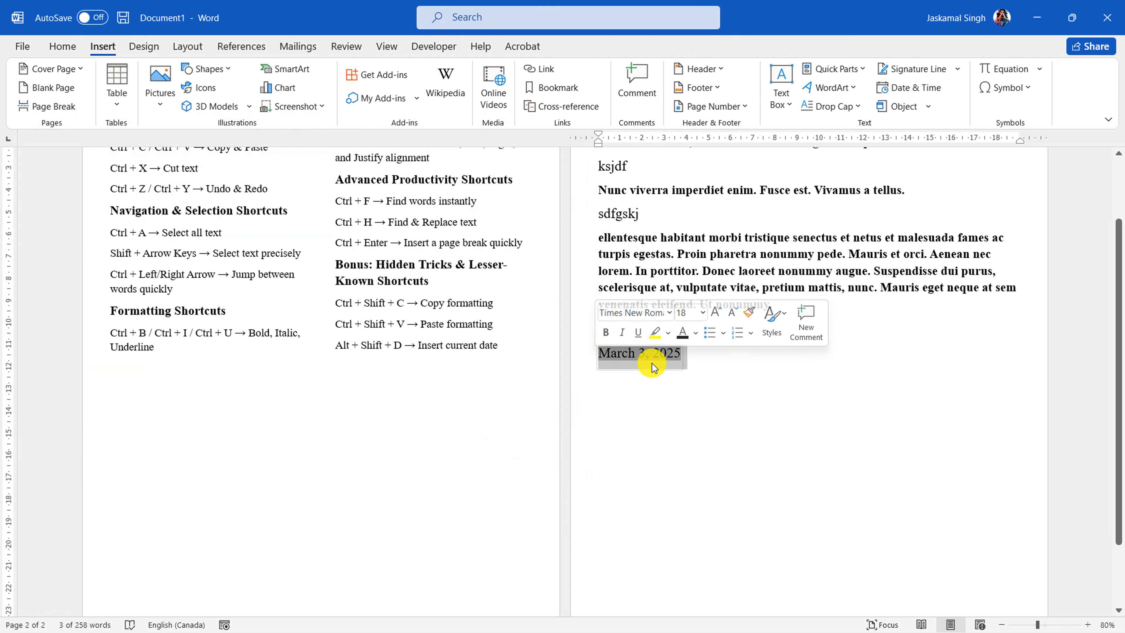
right_click(645, 358)
left_click(692, 479)
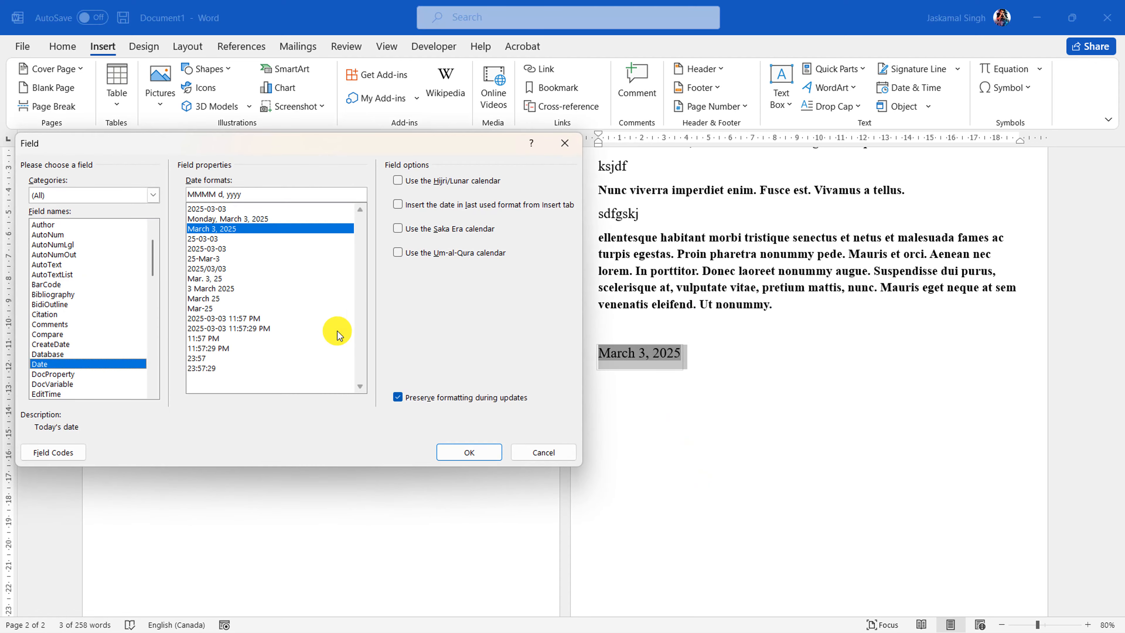
left_click(240, 329)
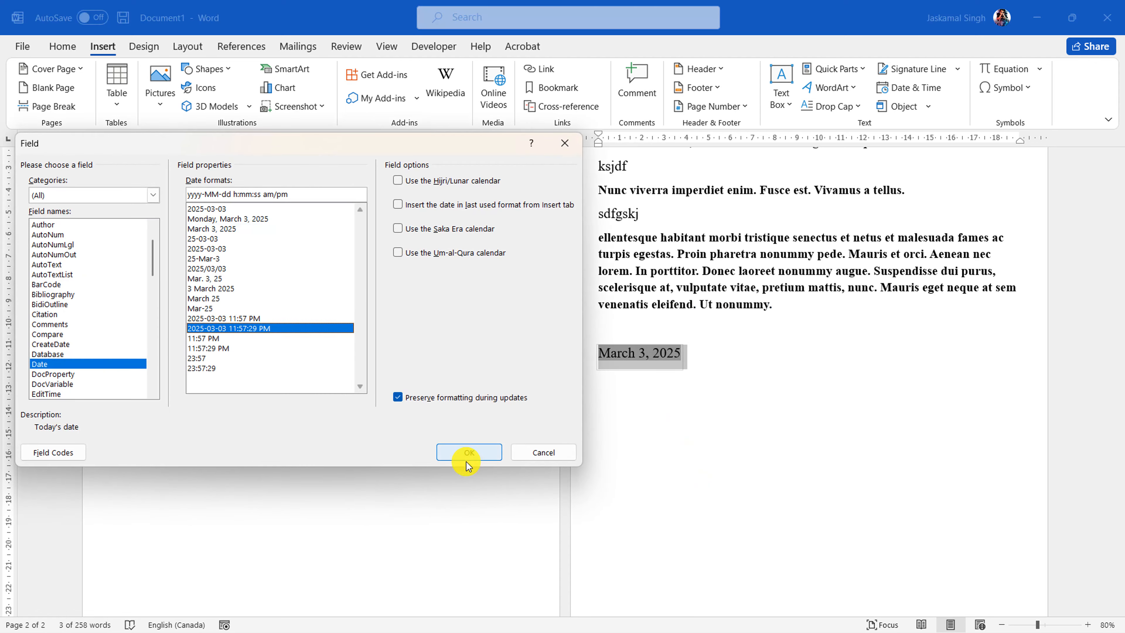
left_click(485, 454)
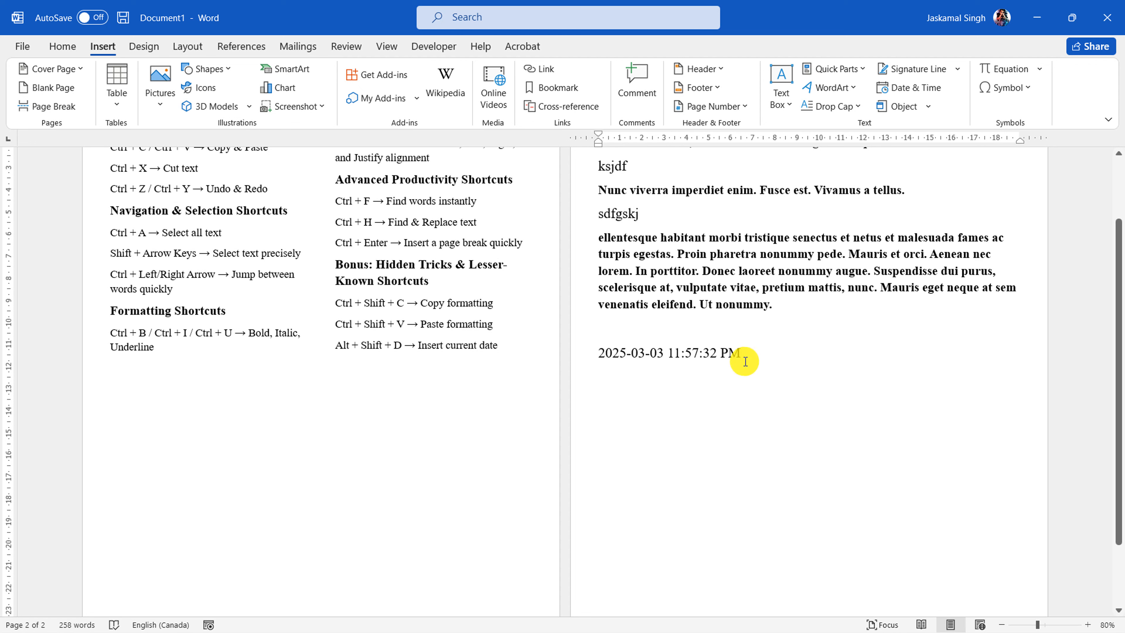
scroll(744, 359, "up", 2)
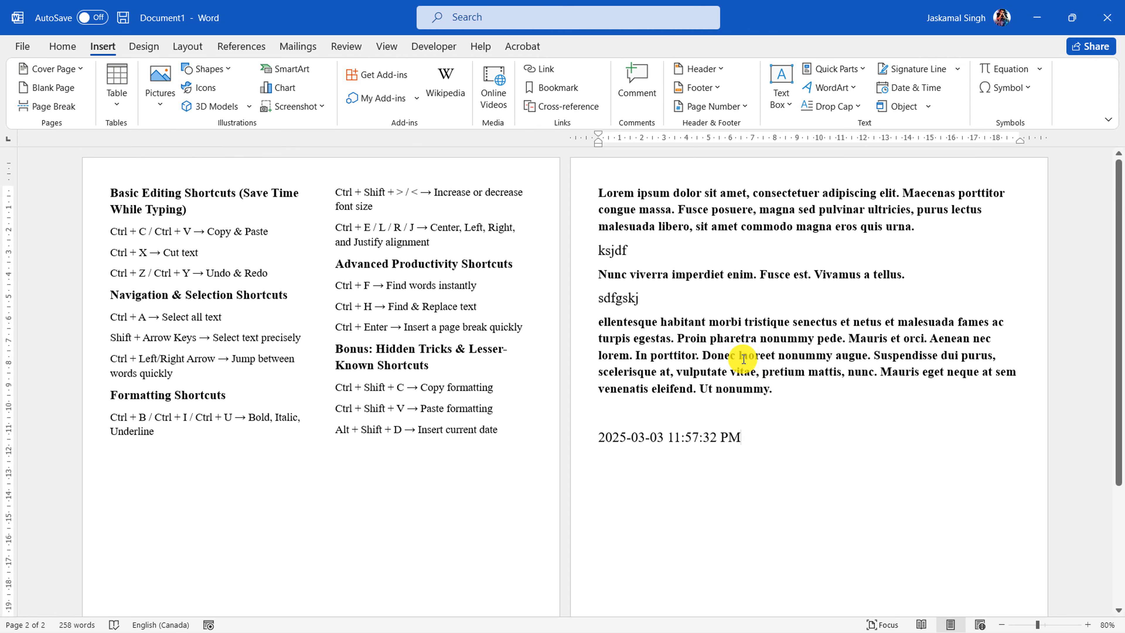